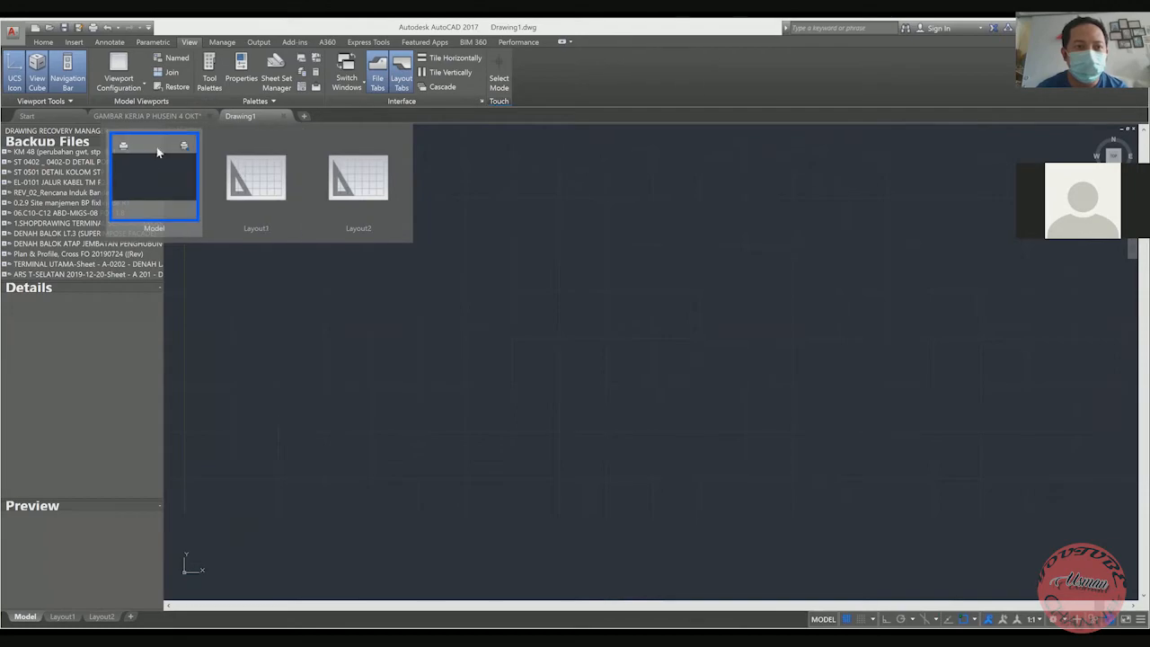
In the GAMBAR KERJA drawing, select and copy the ground-floor plan with the carport, excluding its sheet frame
click(181, 119)
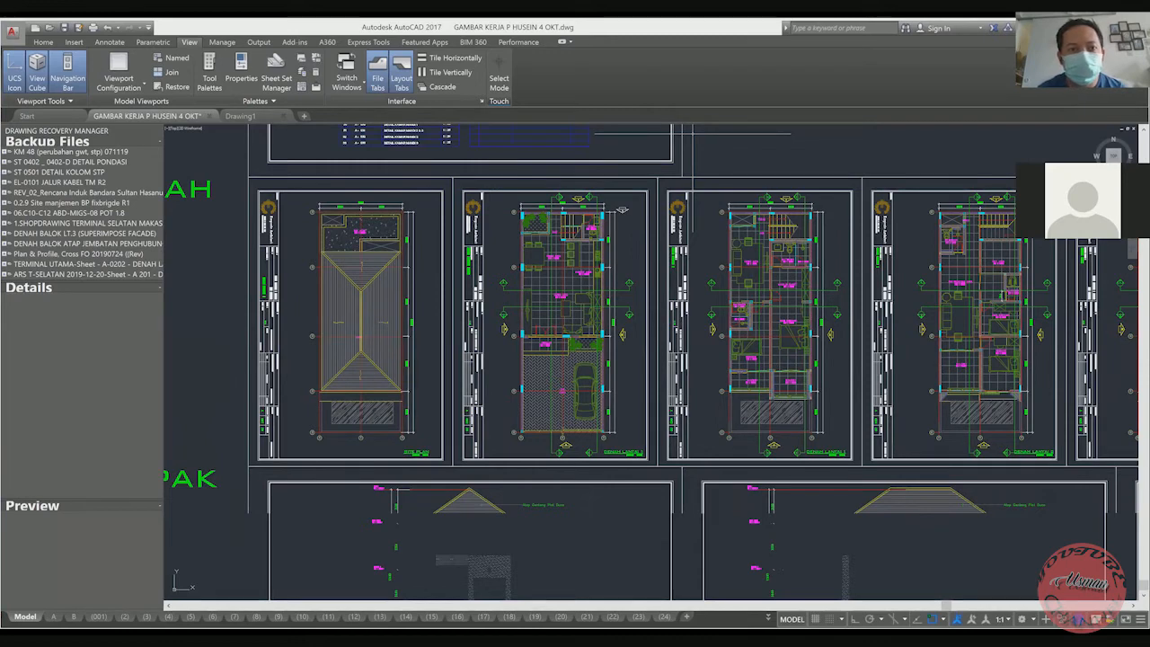
key(ctrl+Tab)
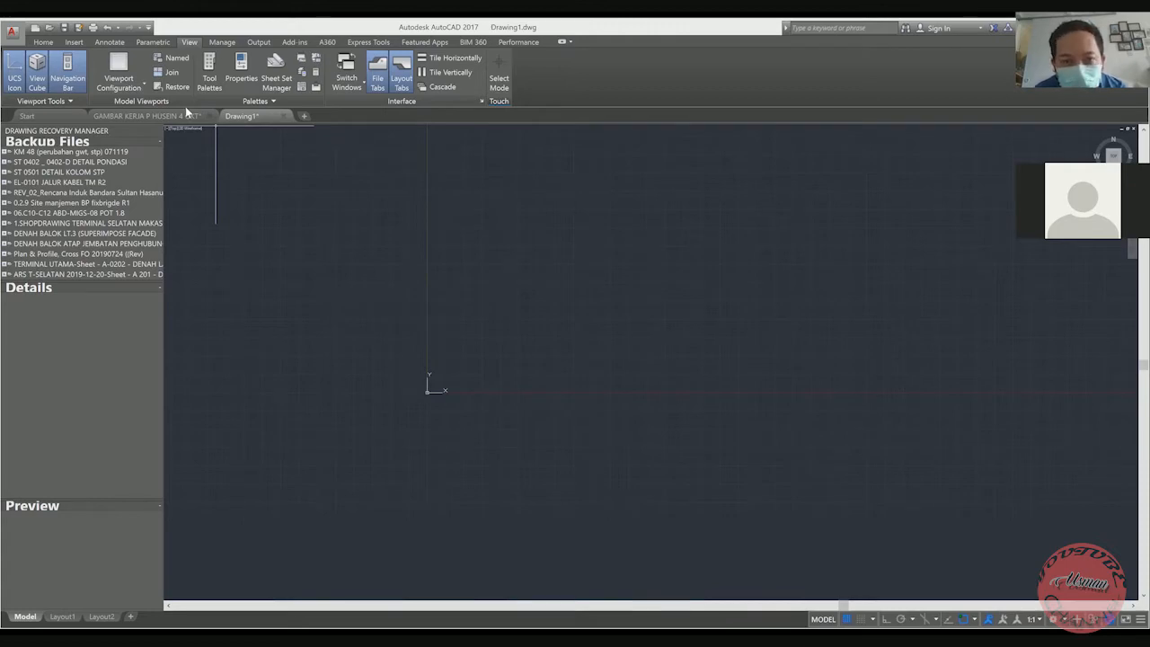
key(ctrl+Tab)
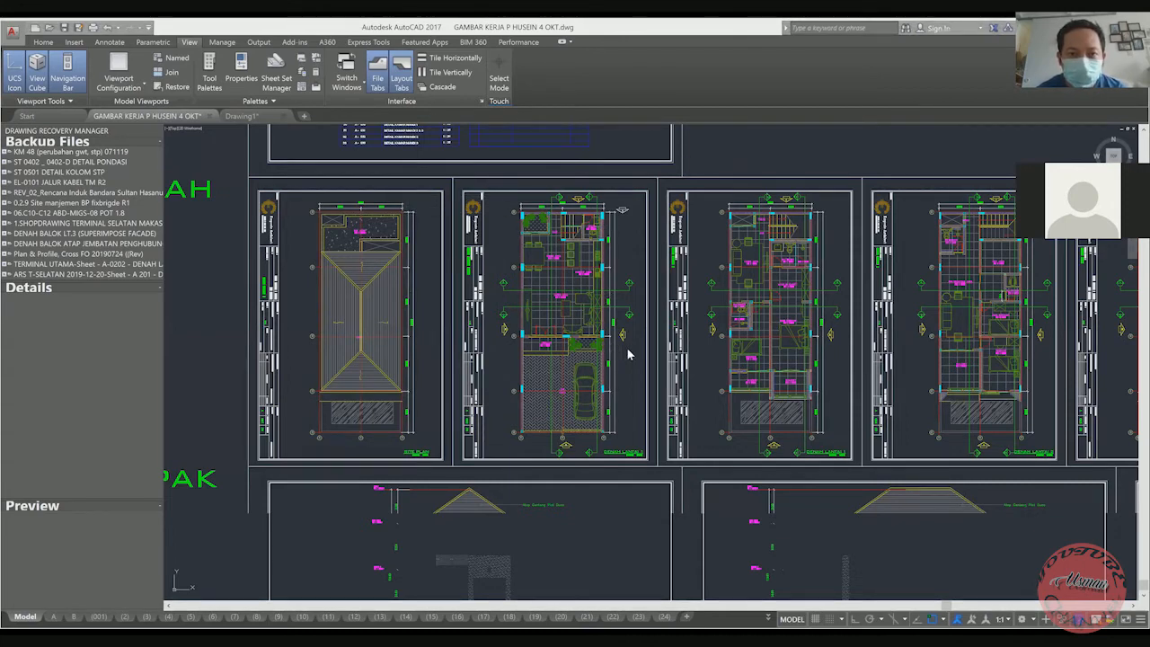
scroll(521, 205, up, 2)
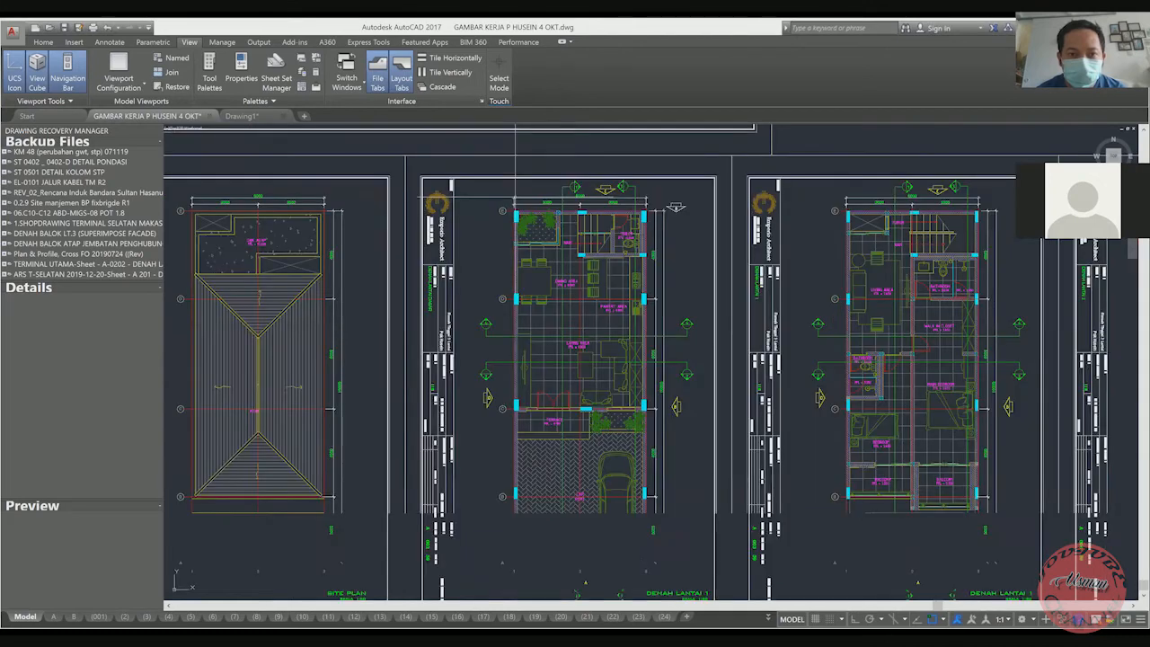
click(471, 165)
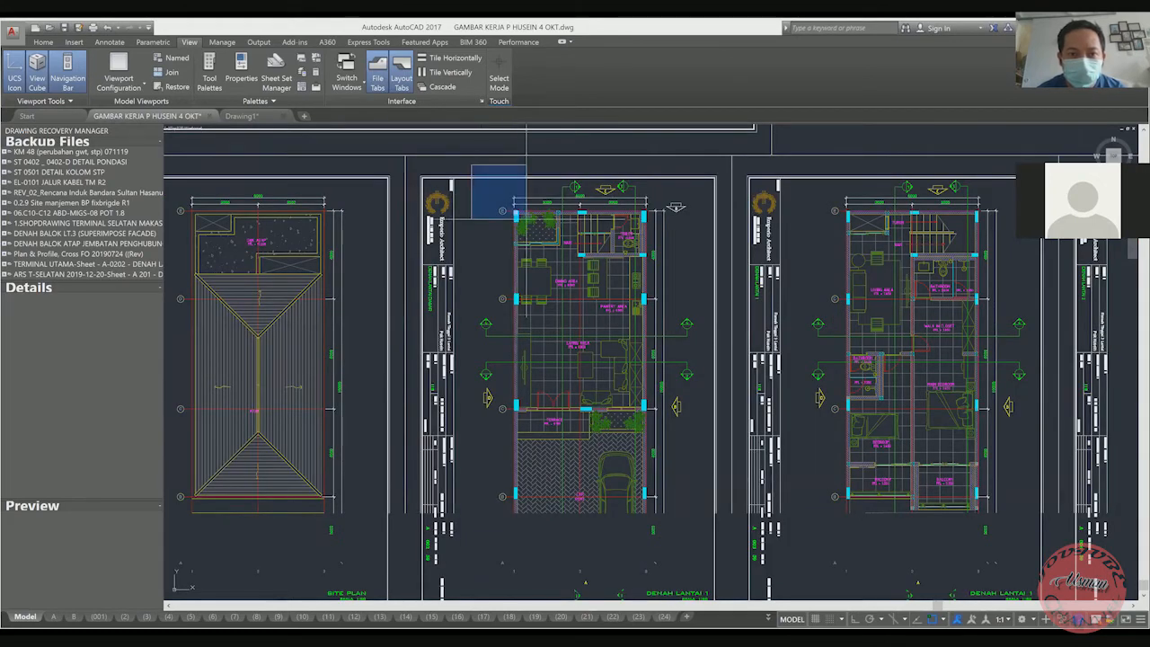
click(525, 219)
click(494, 160)
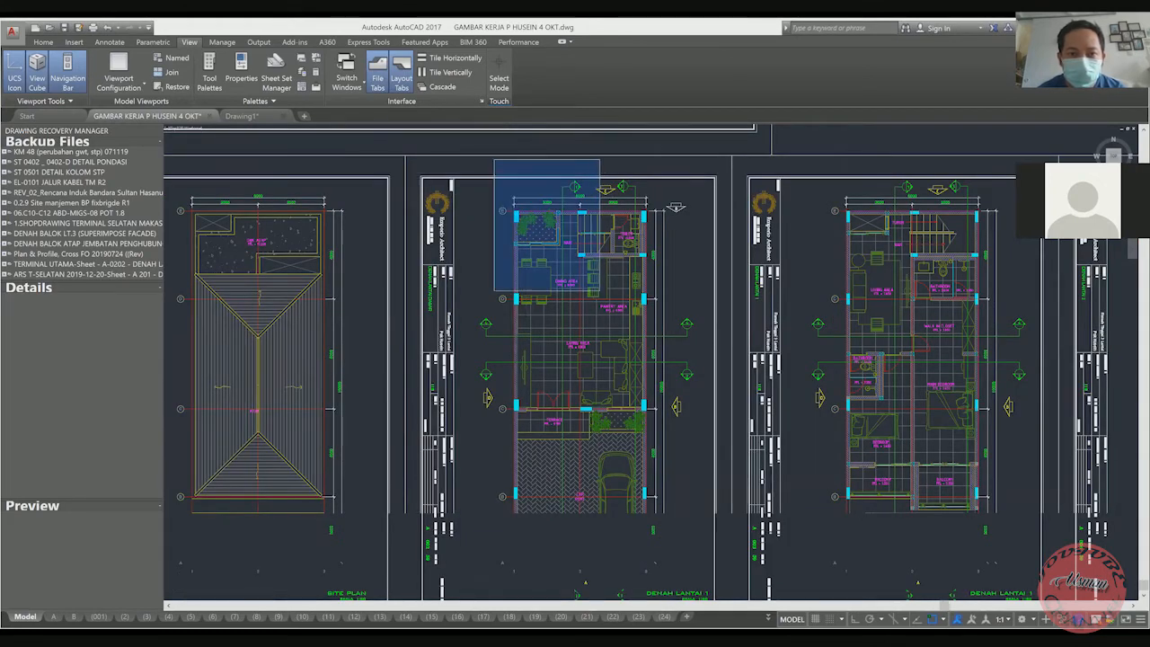
scroll(600, 291, down, 2)
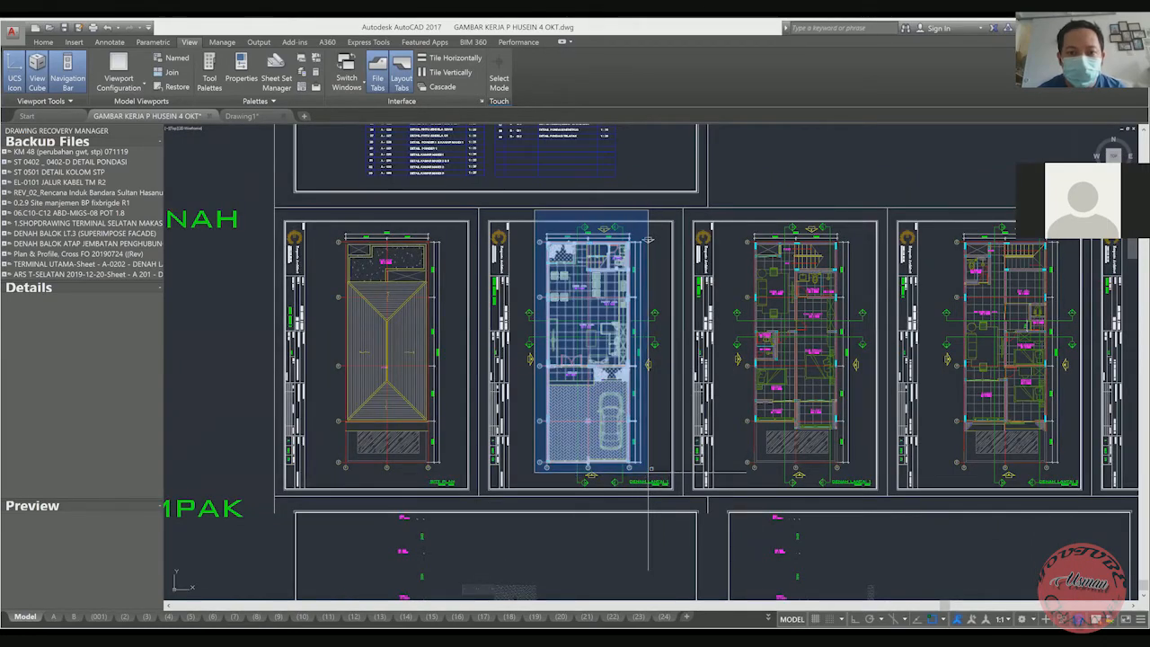
click(660, 472)
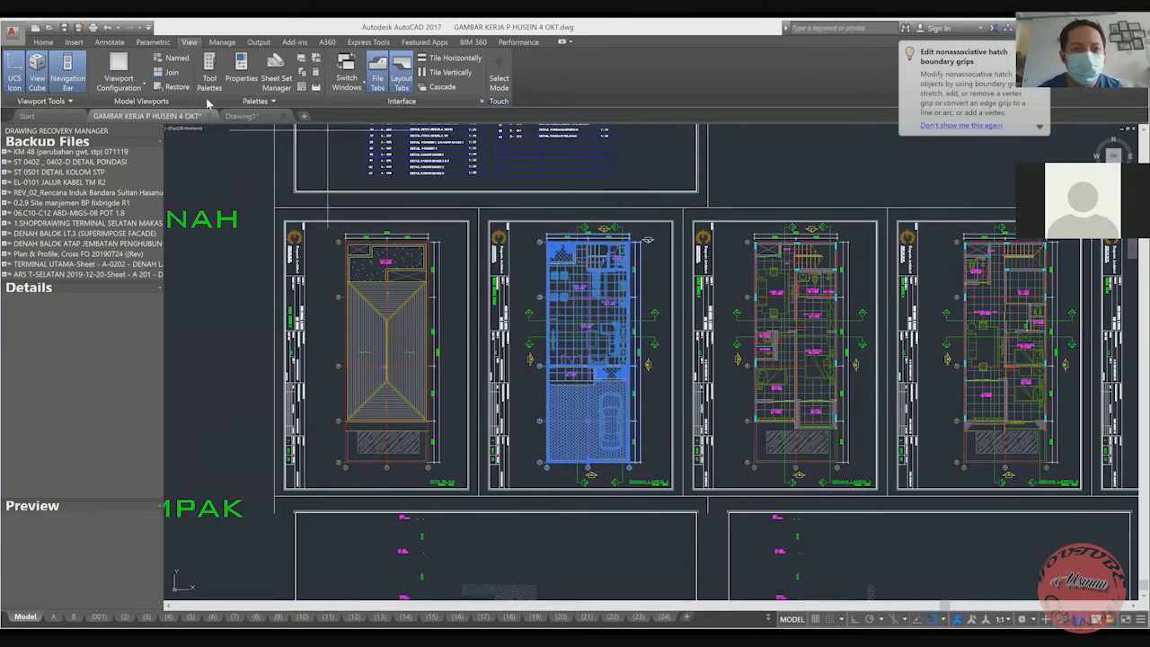
Paste the copied ground-floor plan into Drawing1 and fit it in view
click(240, 116)
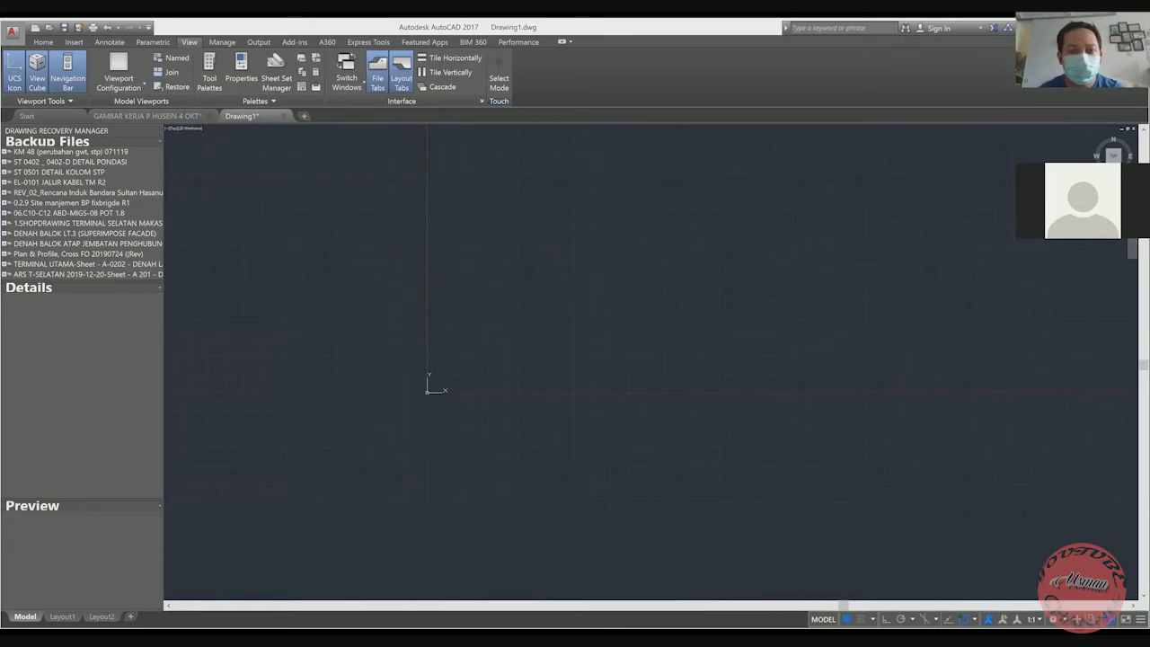
middle_click(476, 371)
middle_click(478, 369)
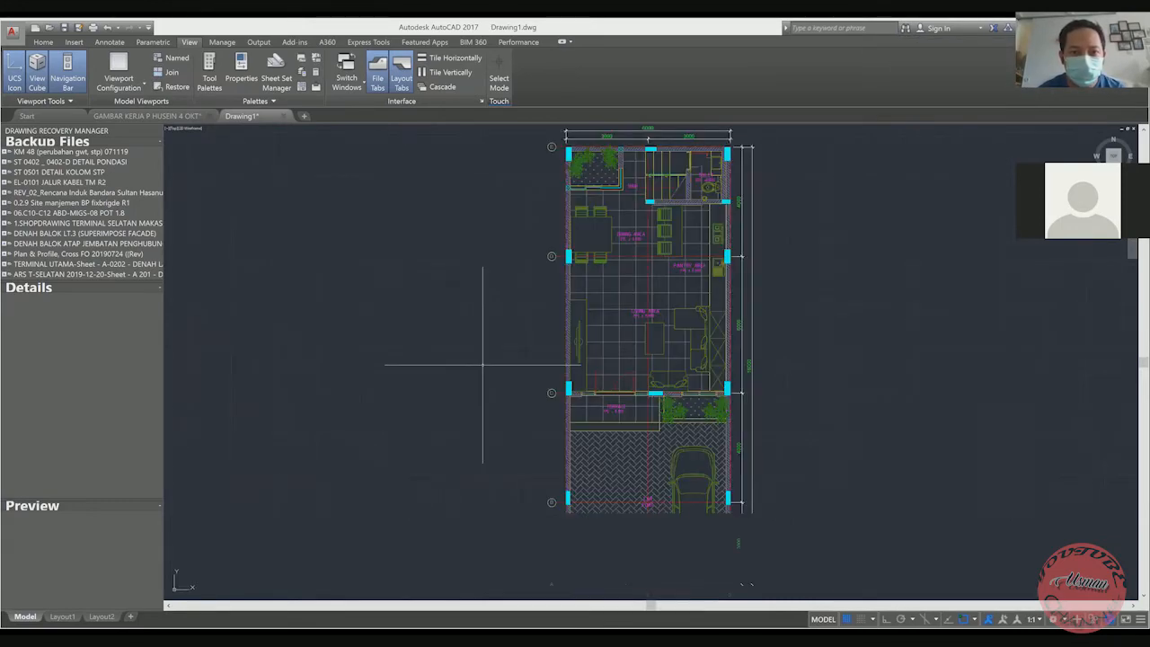
Delete the herringbone paving hatch from the carport of the pasted plan
scroll(583, 322, down, 2)
scroll(637, 284, up, 2)
middle_drag(648, 333, 611, 193)
click(553, 425)
key(Delete)
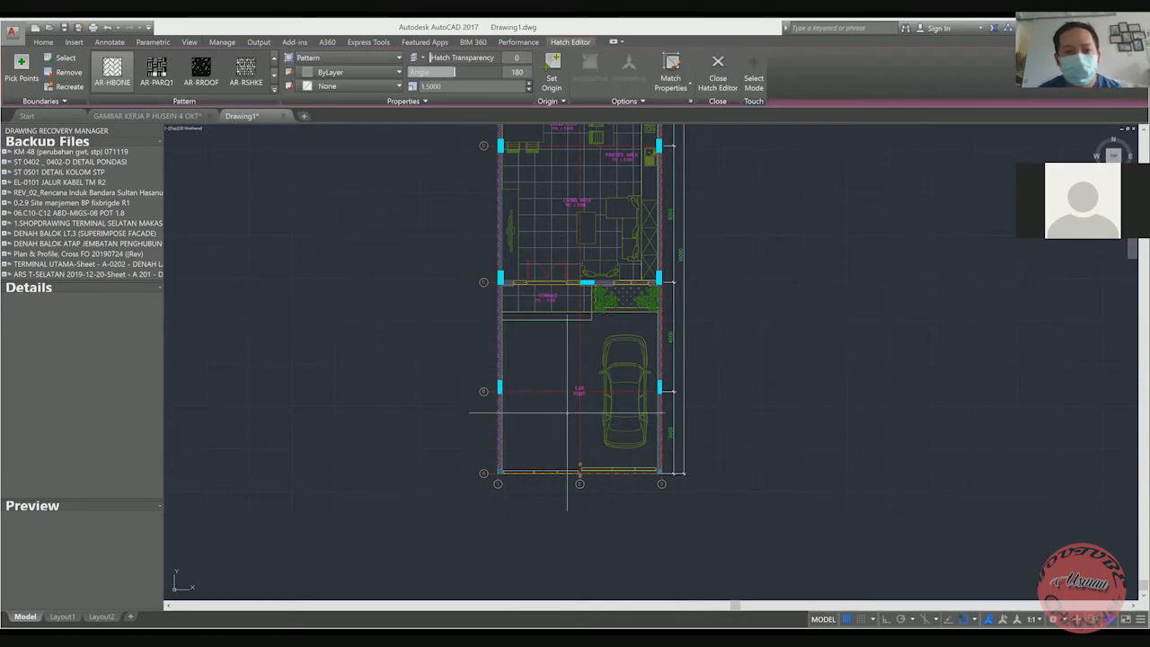
Convert the whole ground-floor plan, including its dimensions, into a block named "lantai dasar"
middle_drag(553, 425, 560, 583)
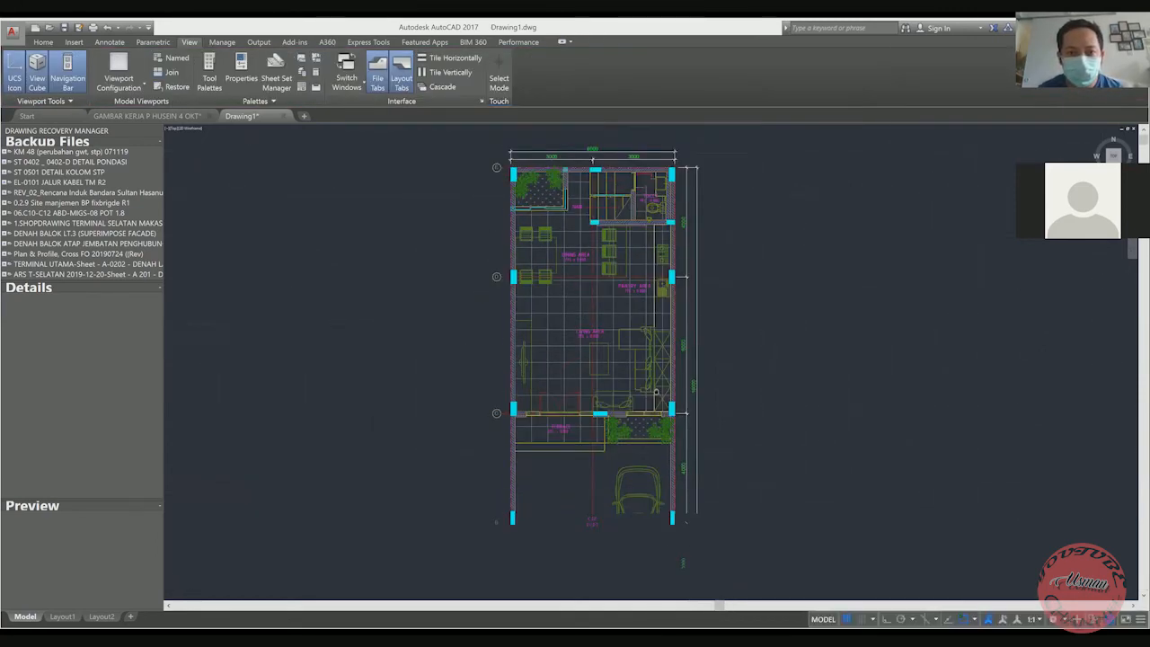
scroll(701, 327, down, 2)
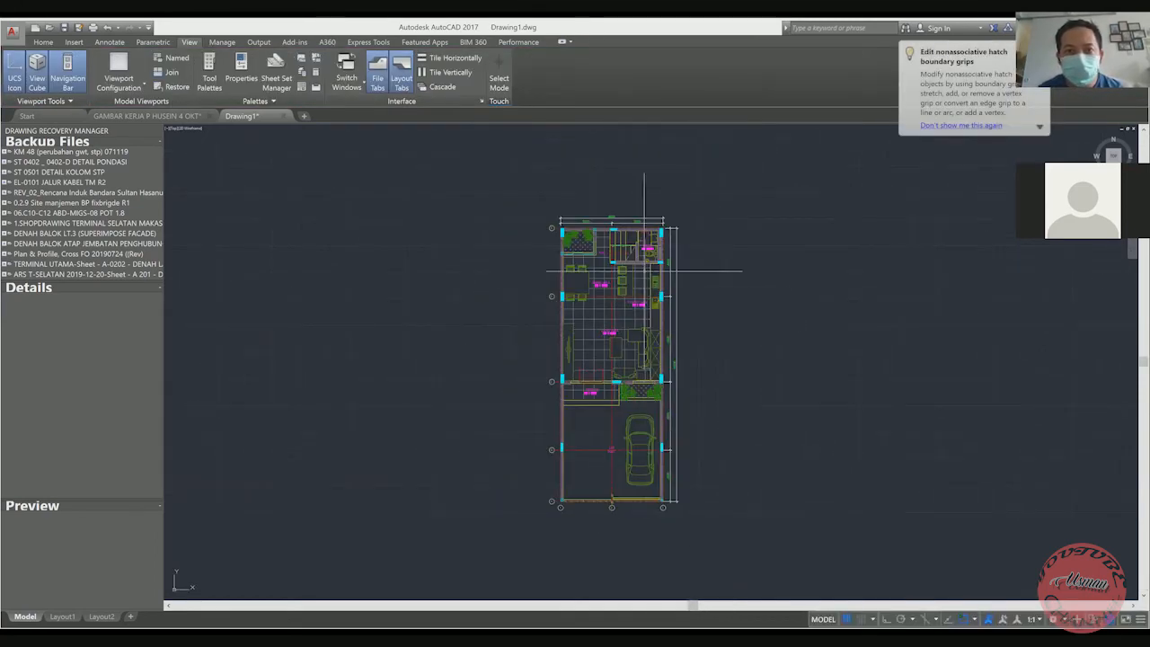
scroll(629, 265, up, 1)
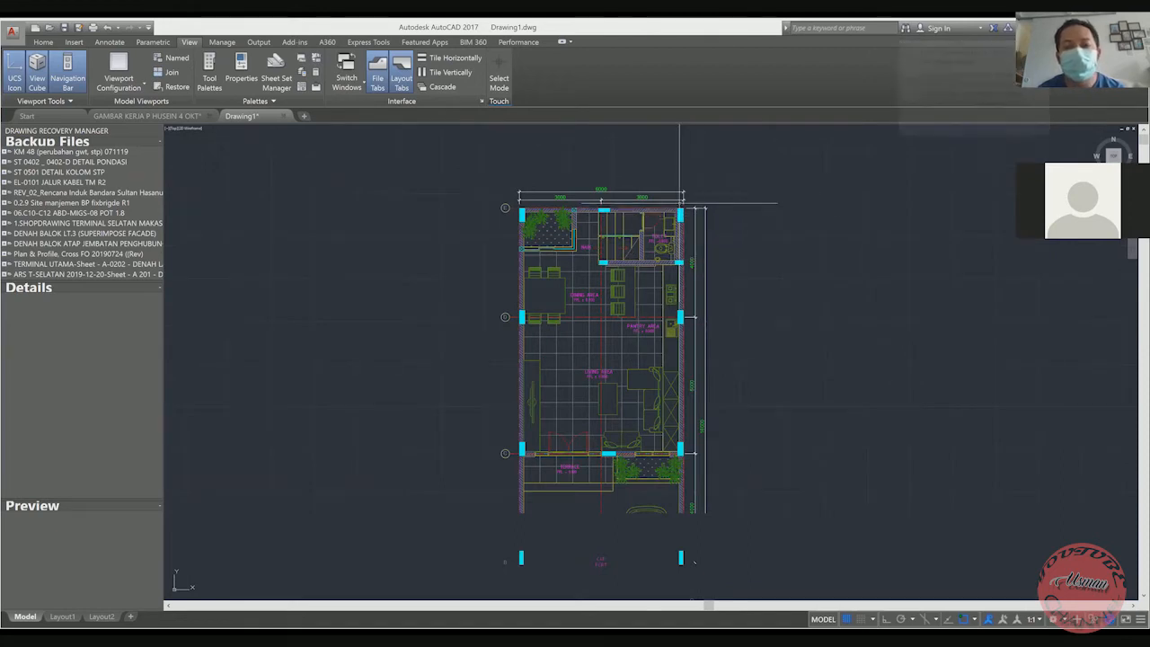
scroll(679, 202, down, 2)
middle_drag(687, 311, 674, 274)
scroll(674, 274, down, 2)
click(586, 166)
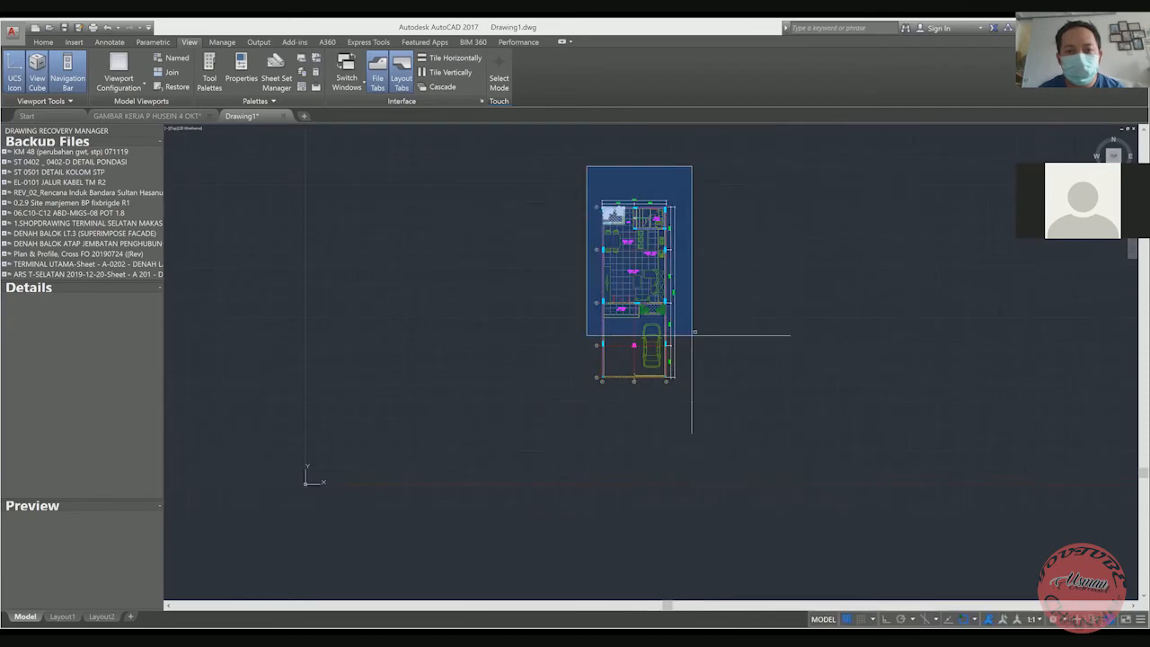
click(734, 428)
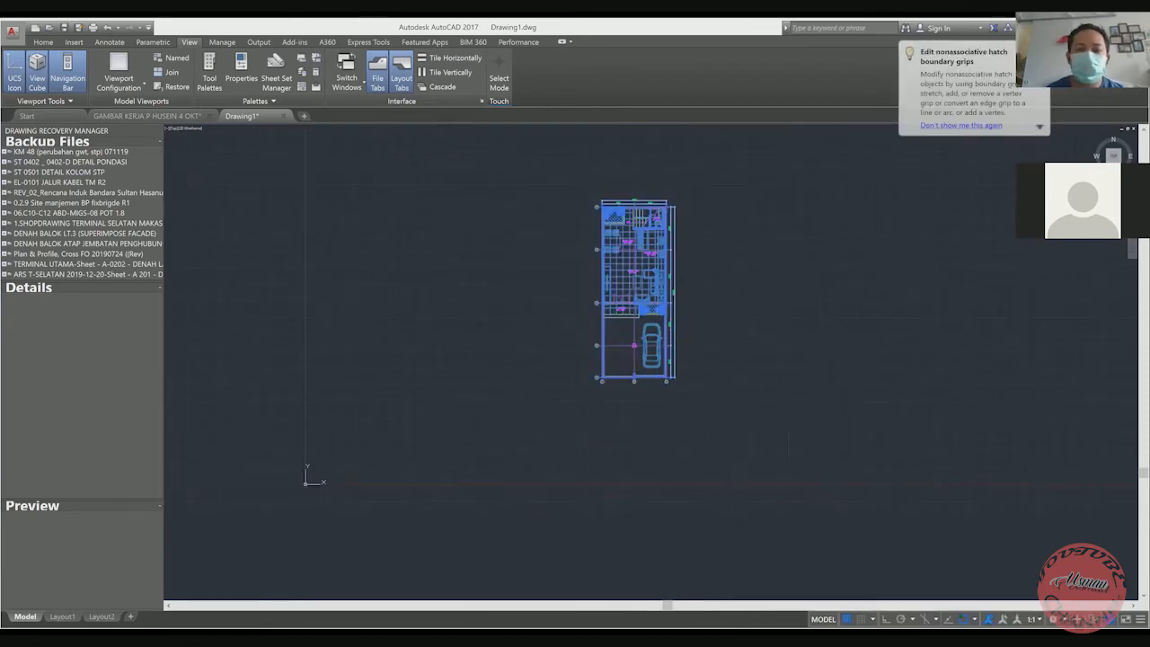
text(b)
key(Return)
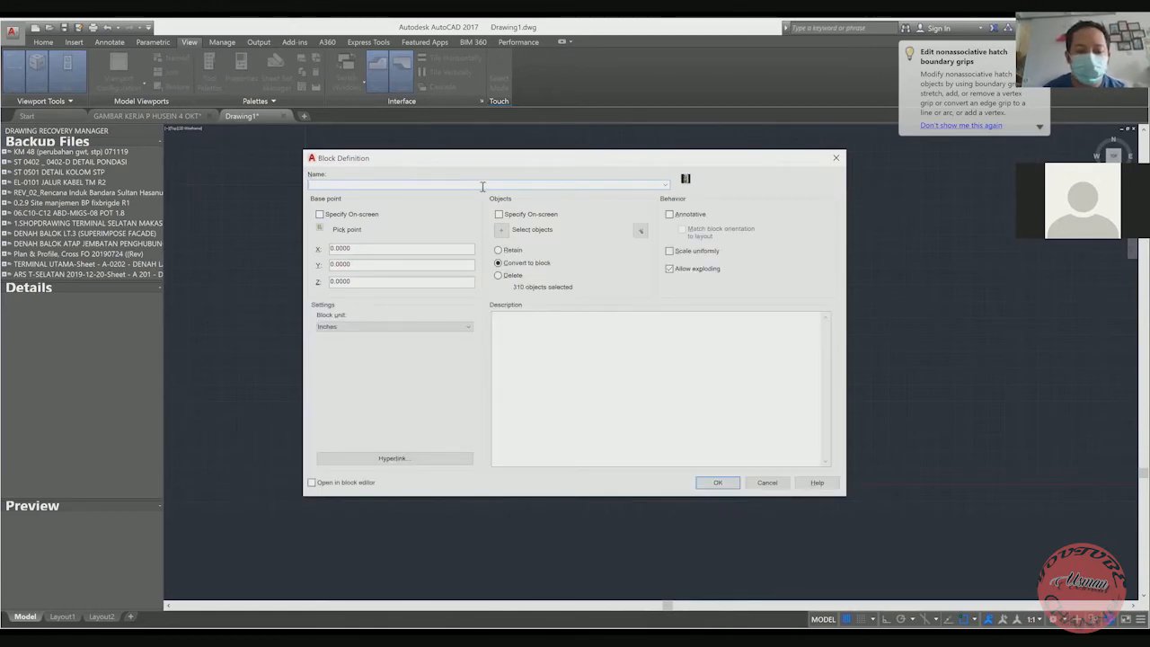
text(lantai dasar)
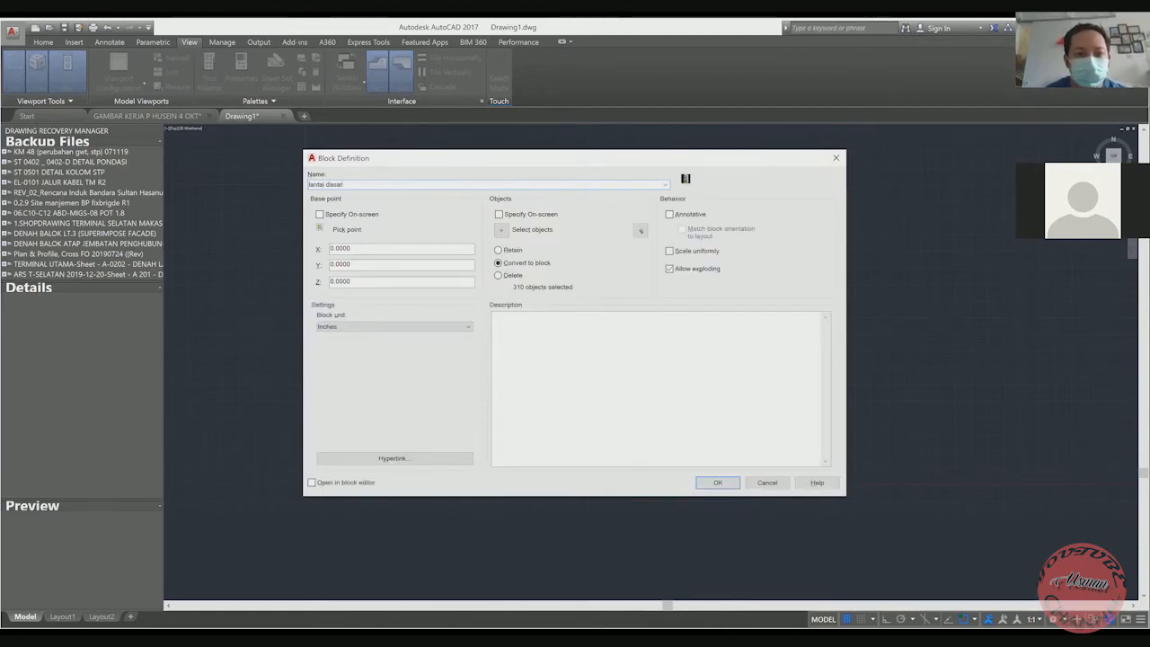
click(719, 485)
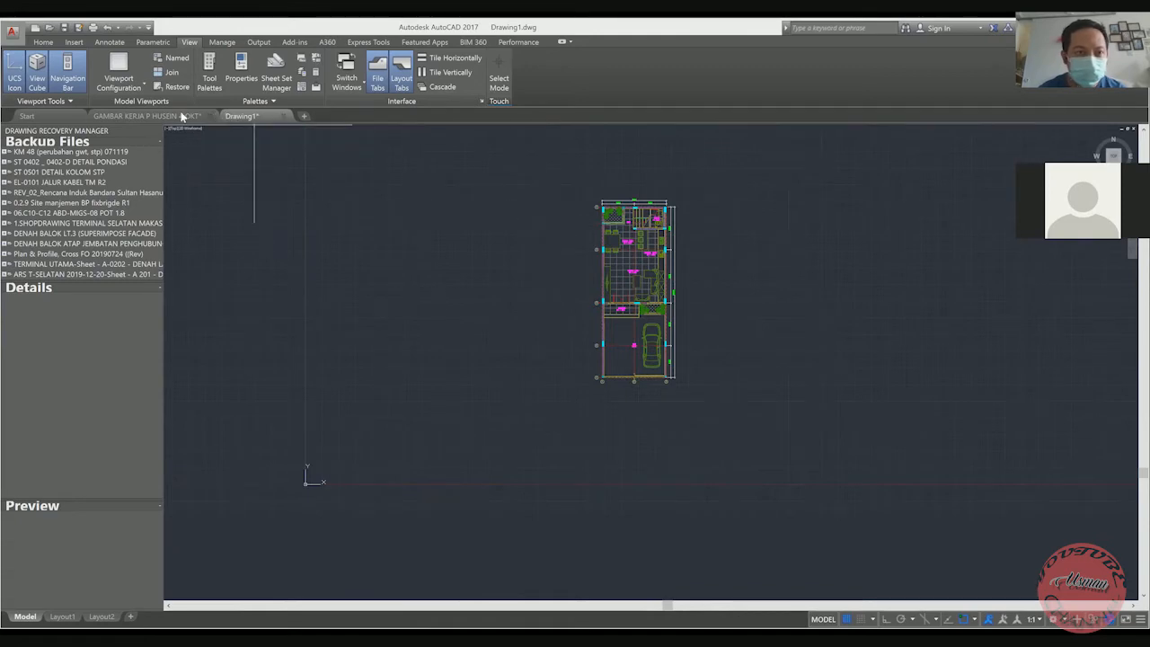
Return to the GAMBAR KERJA drawing and copy the upper-floor plan on the sheet next to the ground-floor plan
click(215, 116)
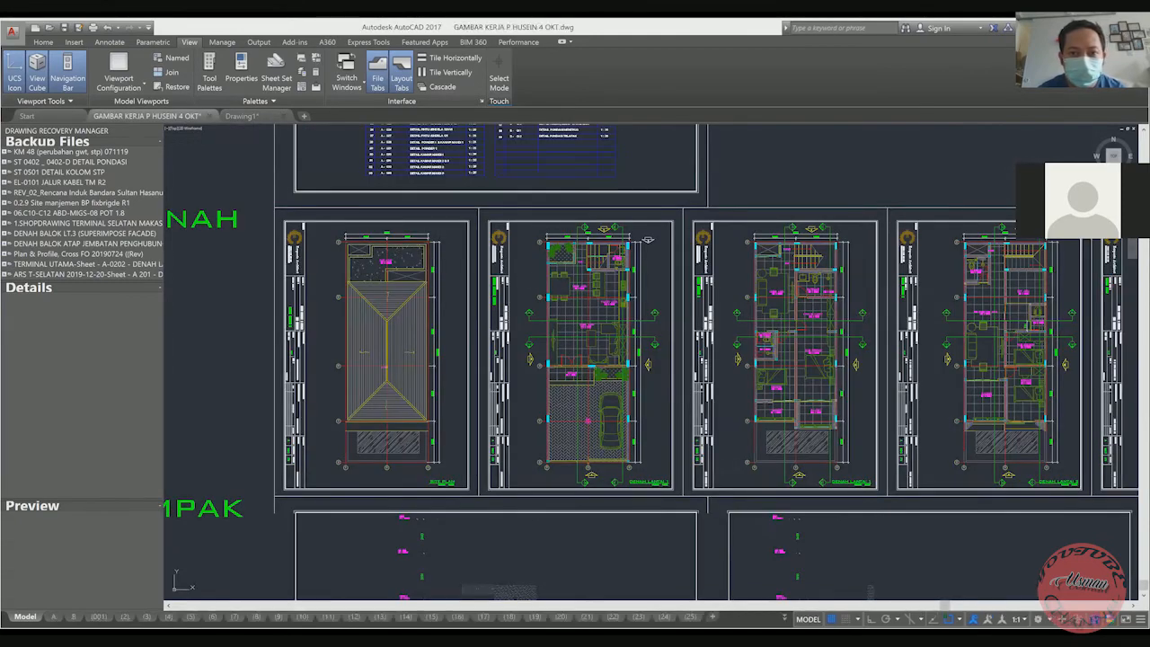
middle_drag(680, 306, 612, 301)
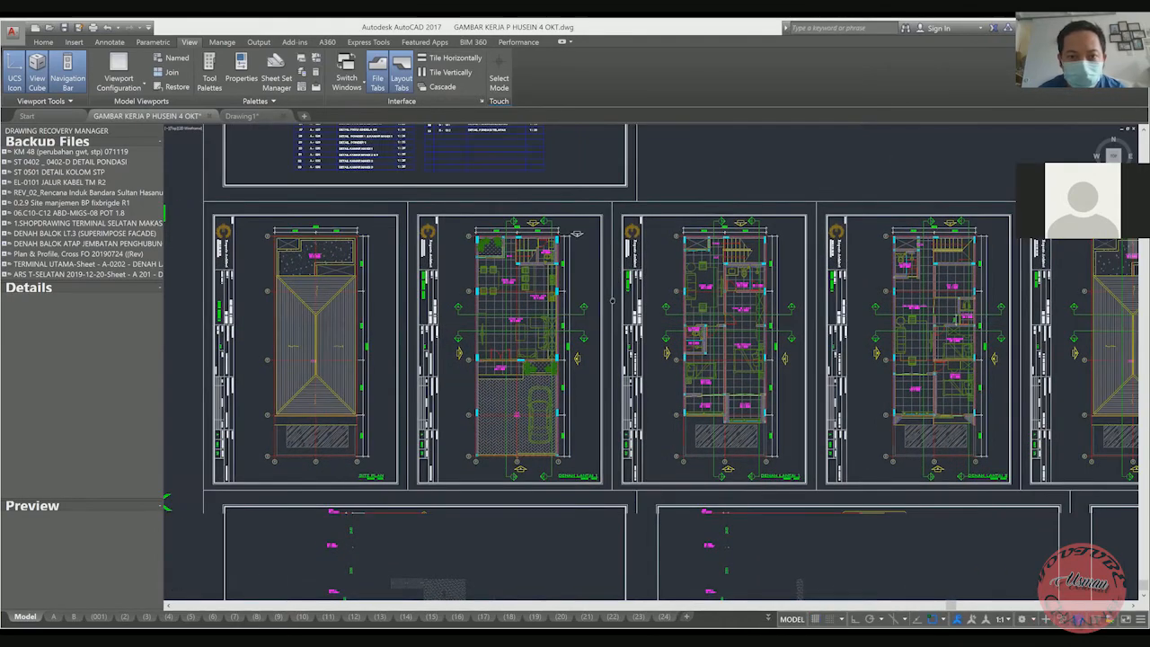
middle_drag(611, 301, 560, 301)
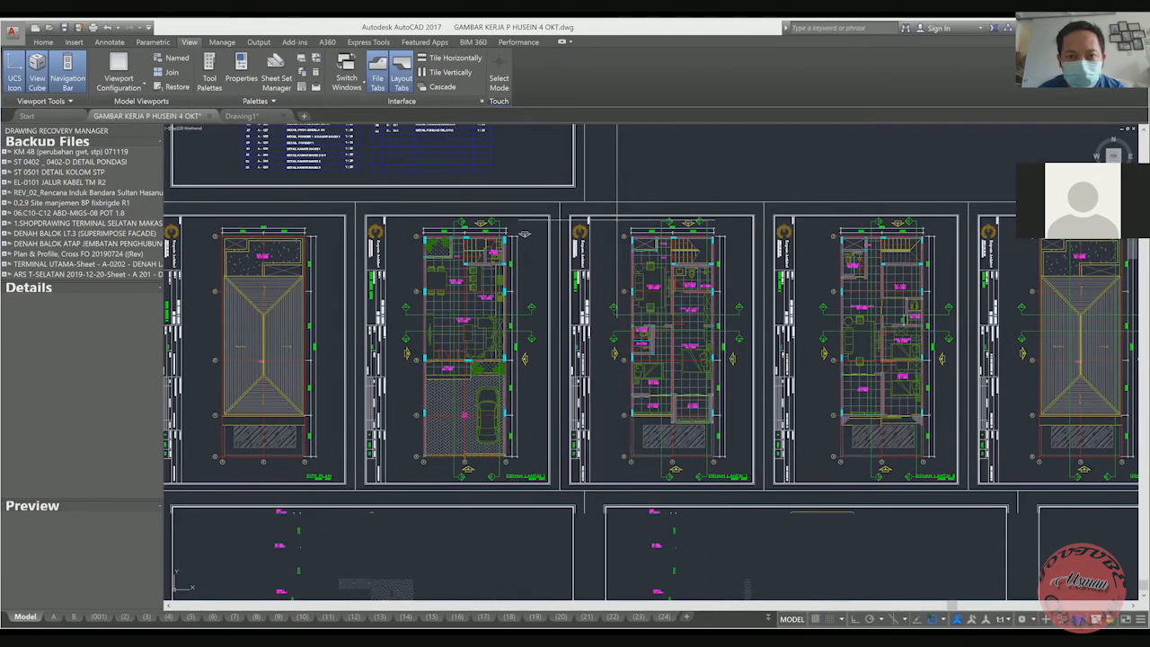
click(620, 226)
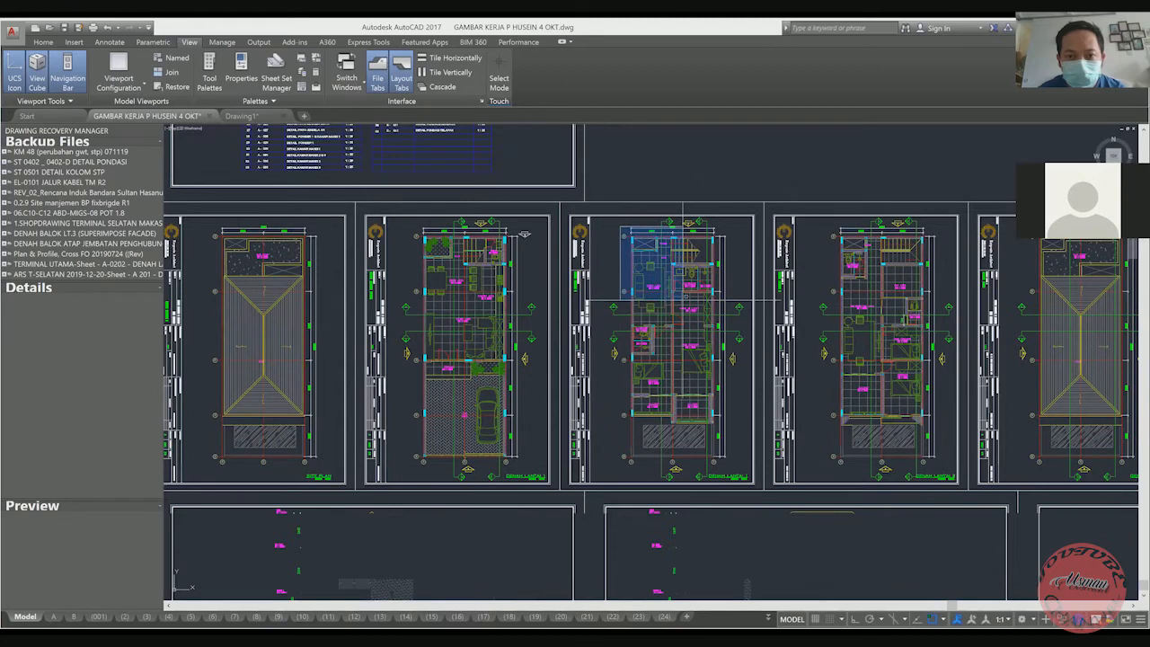
click(733, 470)
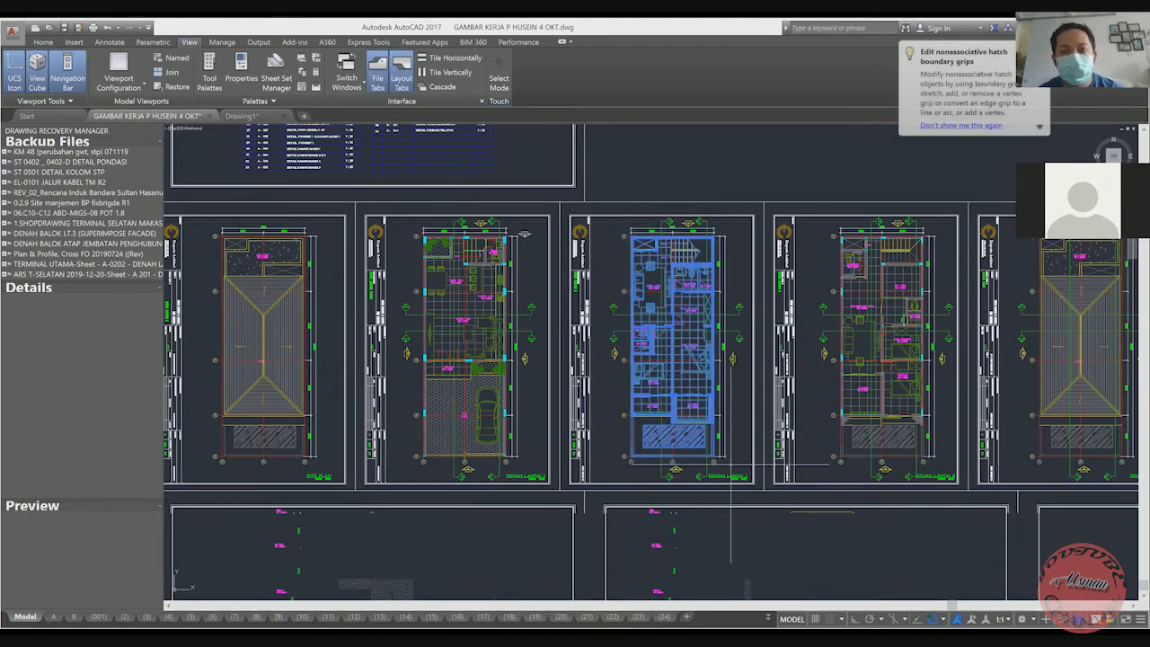
Paste the copied upper-floor plan into Drawing1, apart from the ground-floor block, and bring both plans into view
click(257, 118)
middle_drag(806, 327, 698, 331)
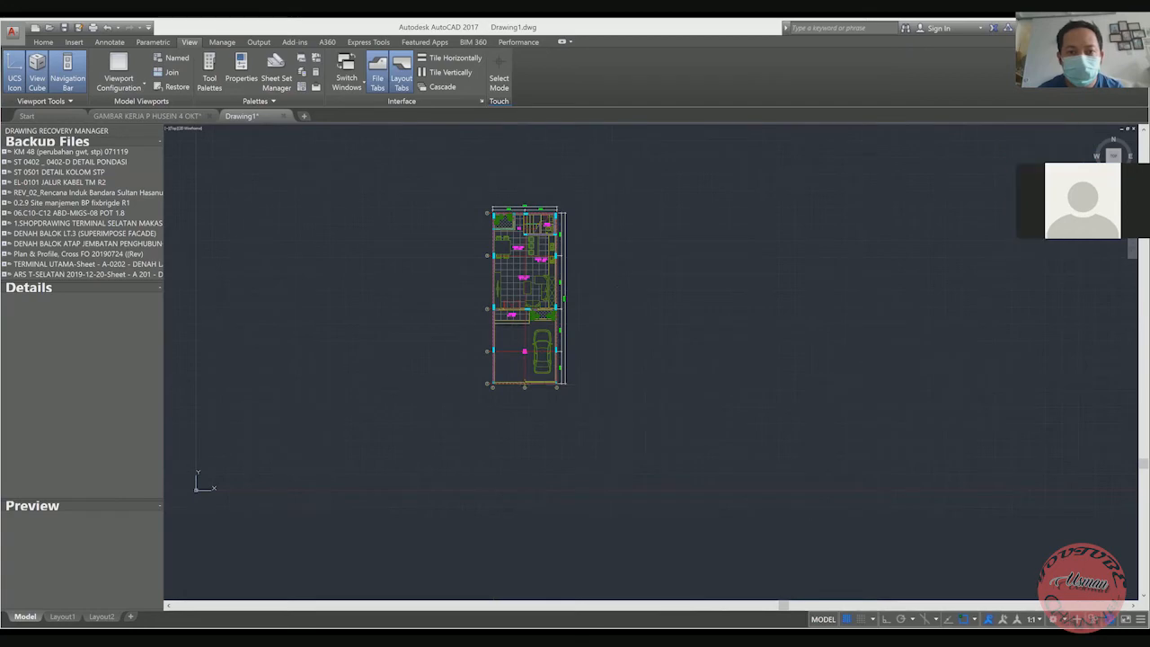
middle_click(617, 384)
middle_click(617, 384)
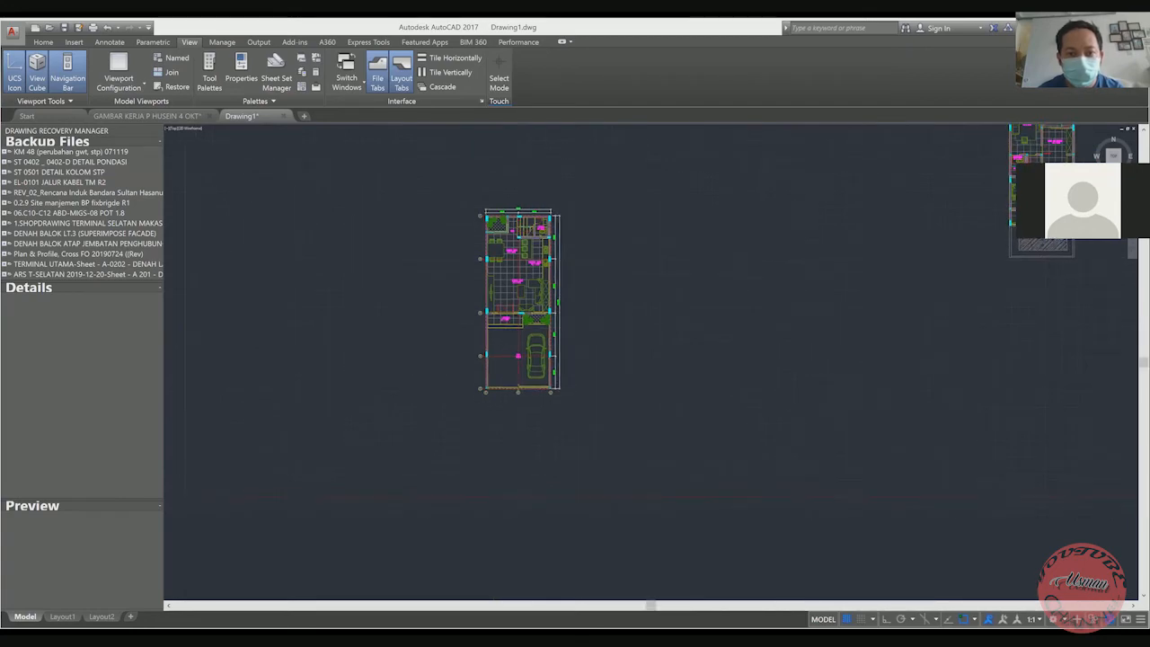
scroll(641, 366, down, 2)
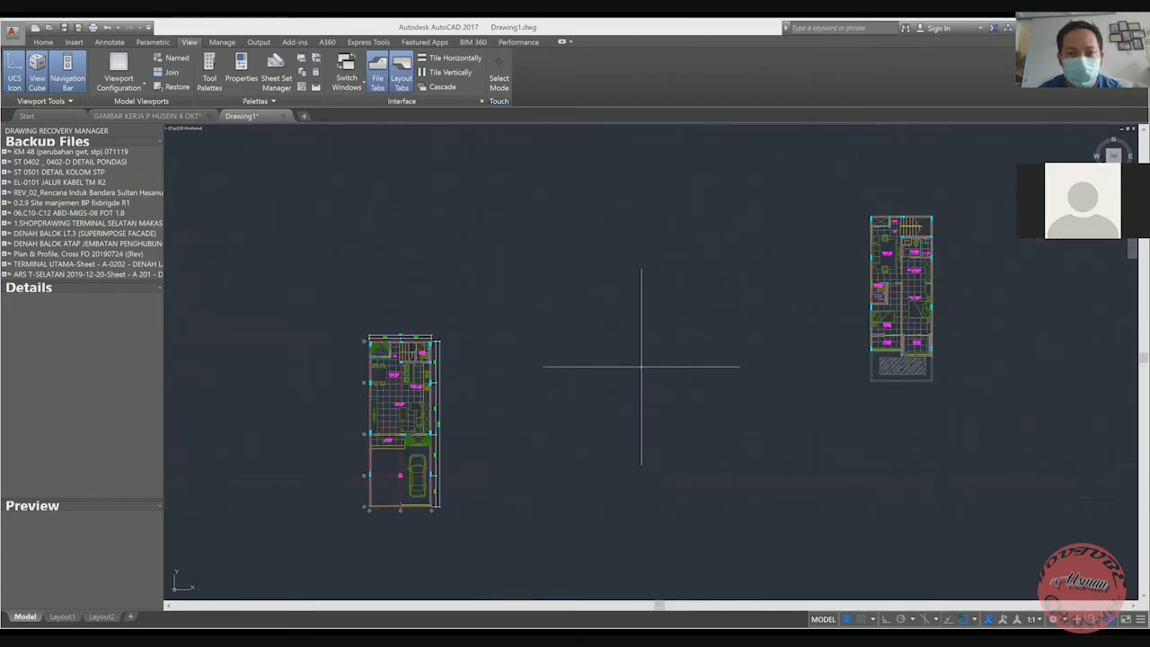
scroll(641, 366, down, 2)
middle_drag(728, 353, 708, 325)
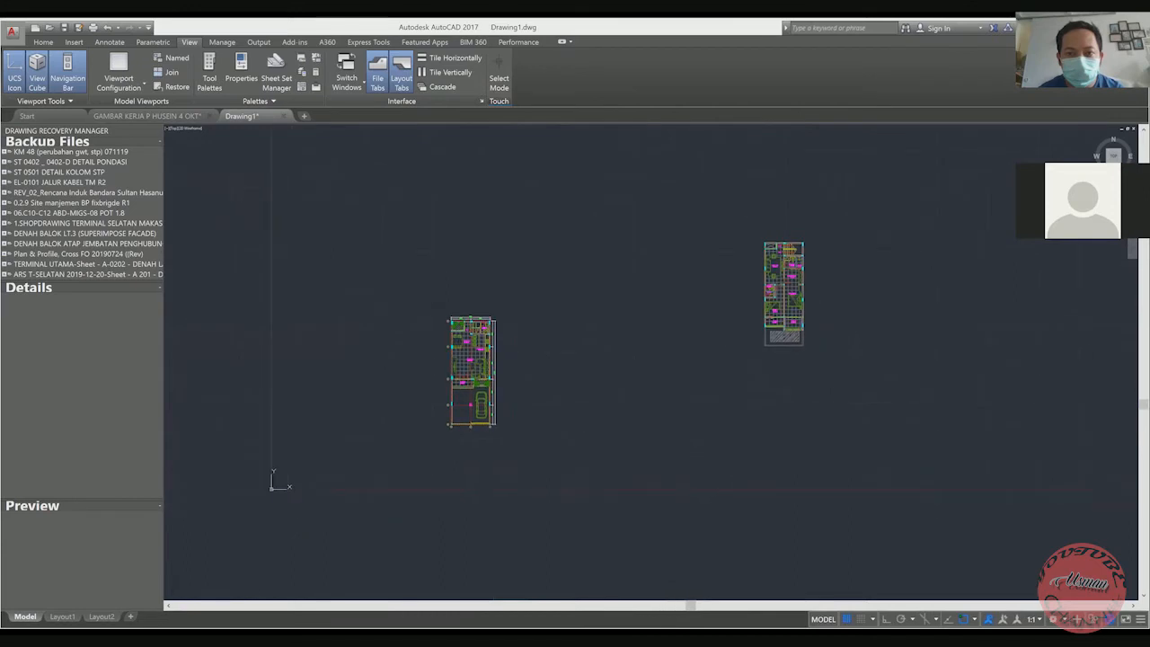
click(713, 217)
click(835, 368)
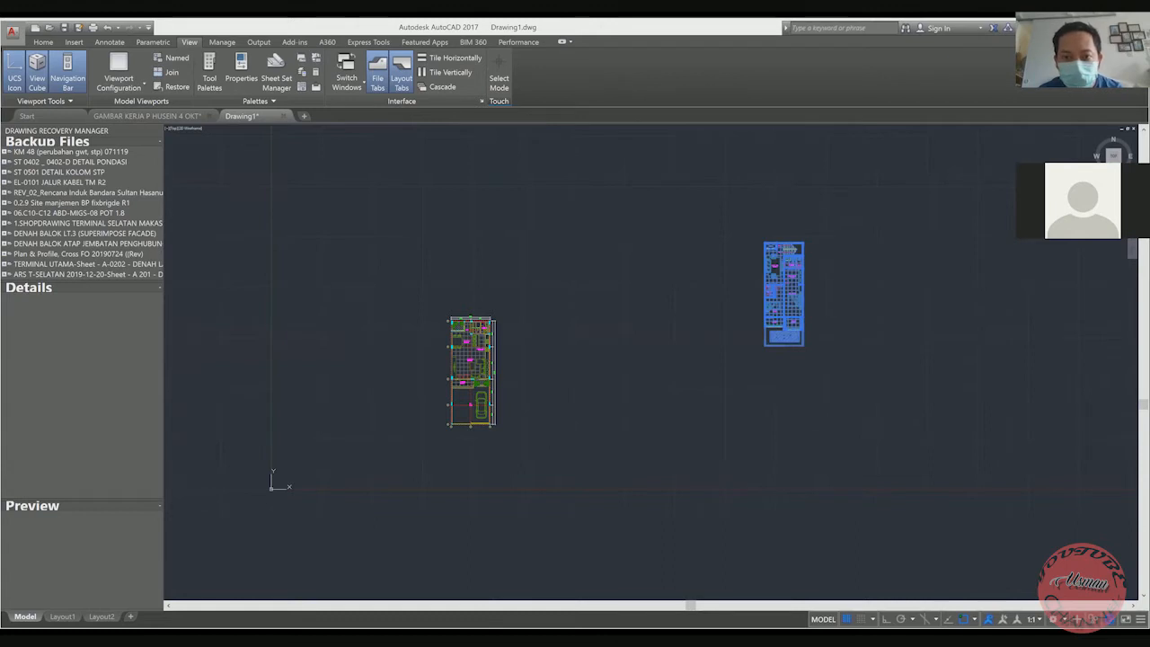
key(Escape)
Convert the whole pasted upper-floor plan into a block named "lantai 2"
click(817, 354)
click(688, 198)
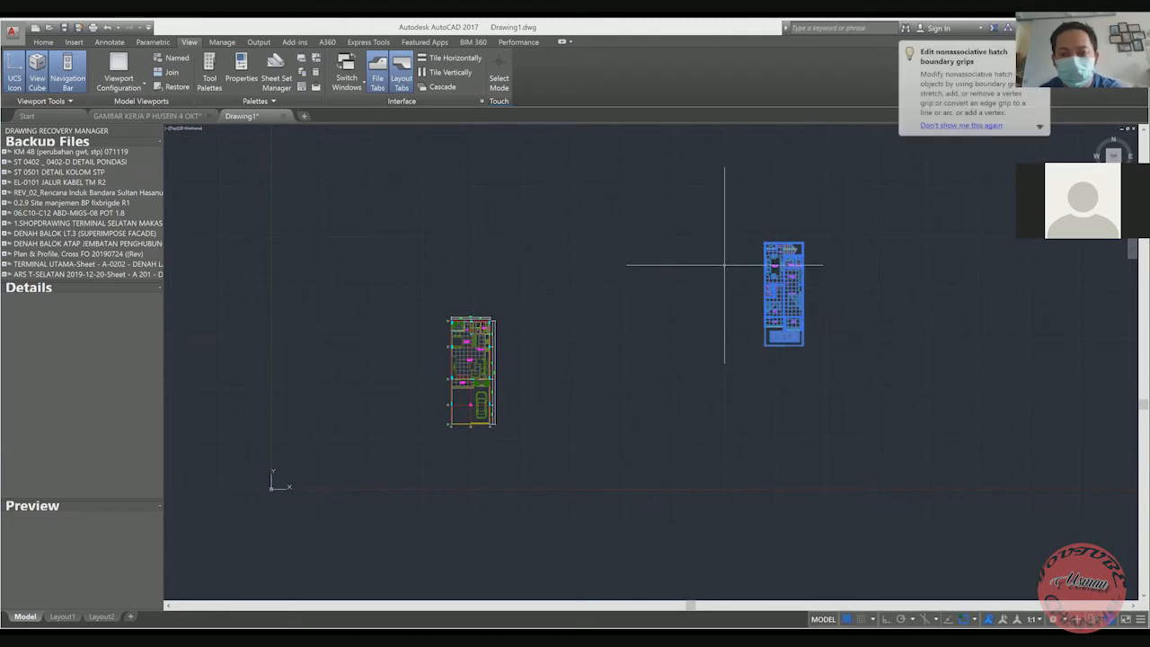
key(b)
key(Return)
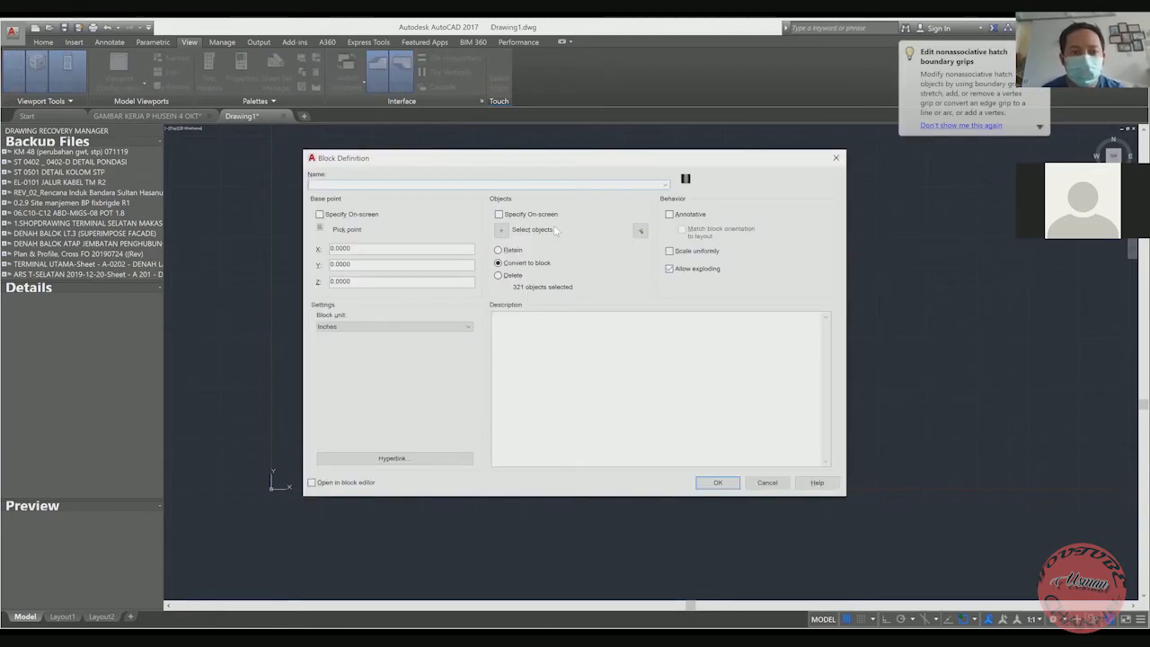
text(lantai 2)
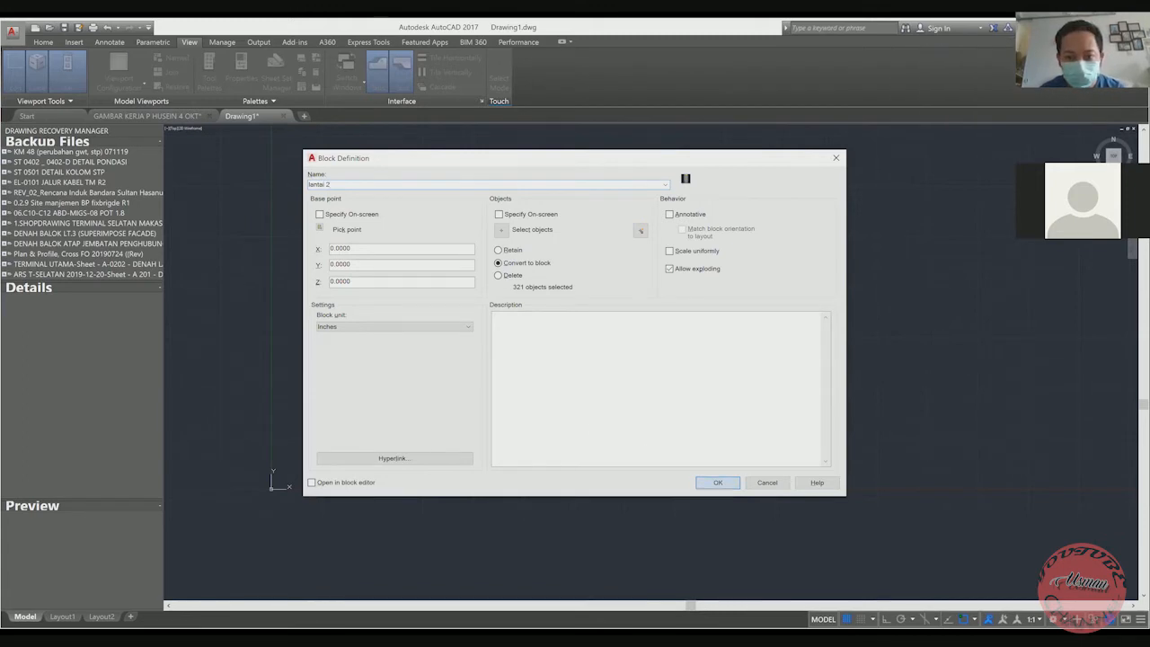
click(717, 482)
Move the "lantai 2" block close beside the ground-floor block, with their rear walls roughly level
click(818, 378)
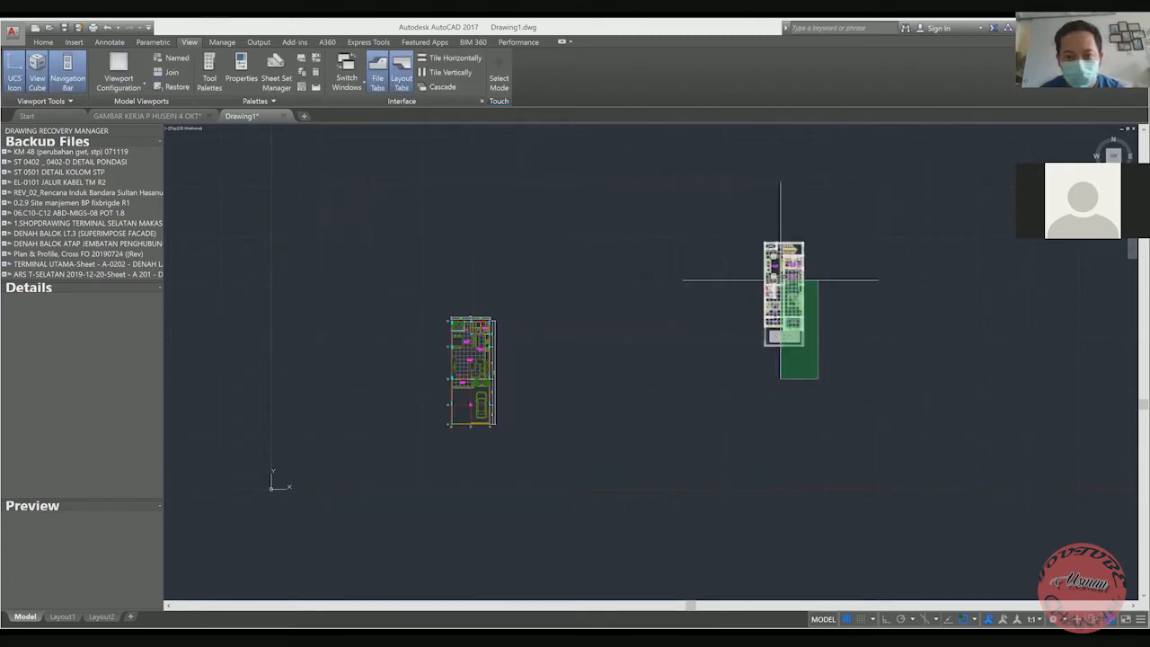
click(734, 224)
key(m)
key(Return)
click(807, 217)
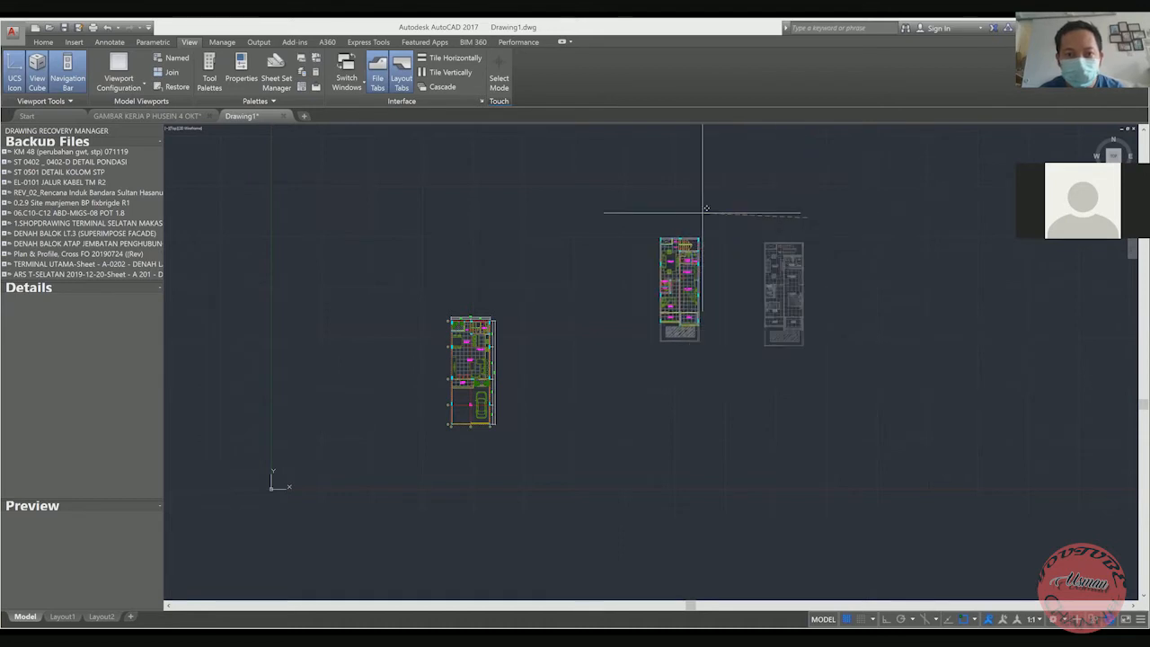
click(572, 293)
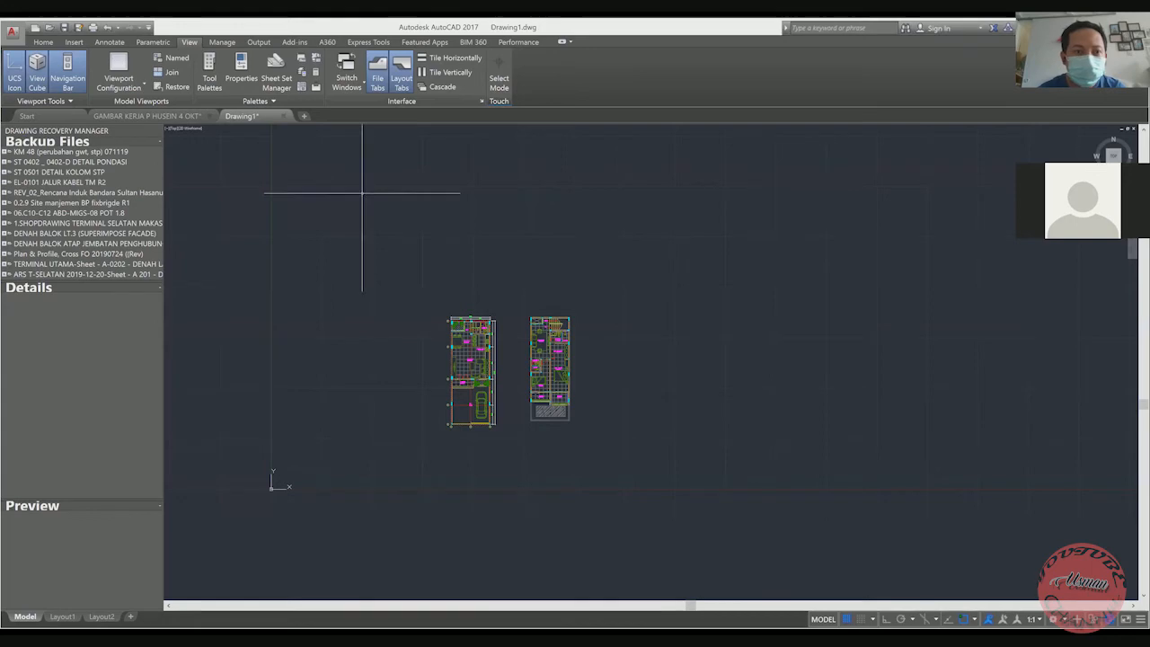
Copy the floor plan on the sheet just before the roof plan in GAMBAR KERJA and paste it into Drawing1 beside the "lantai 2" block
click(153, 116)
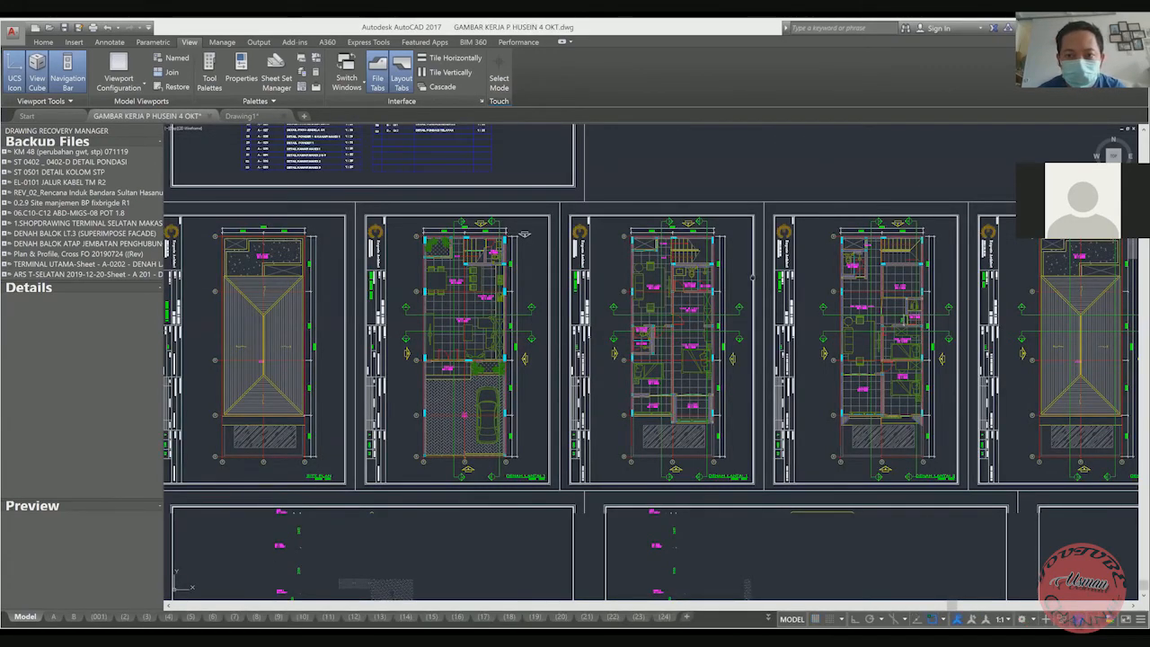
scroll(561, 335, up, 1)
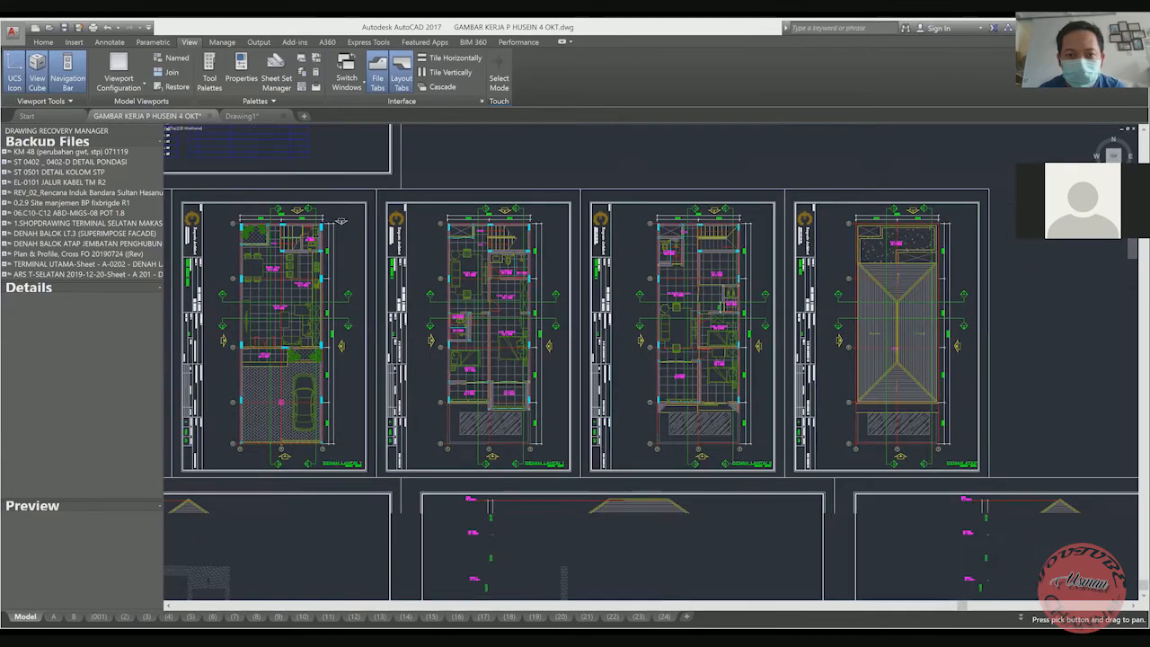
scroll(561, 335, up, 2)
scroll(645, 168, down, 2)
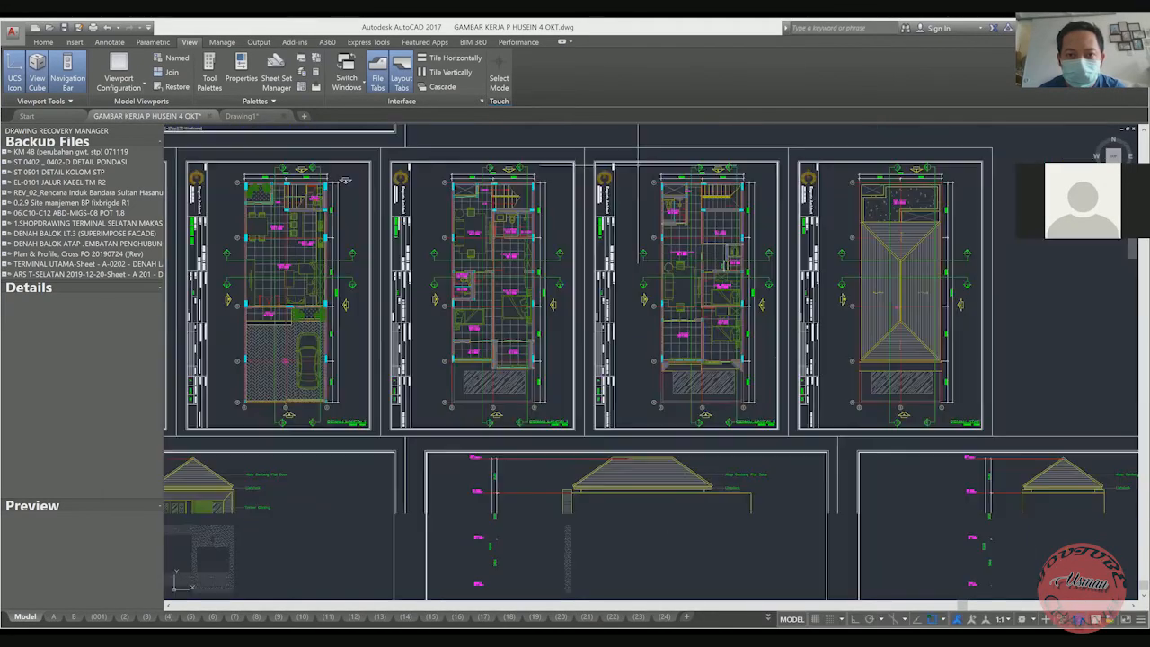
click(645, 168)
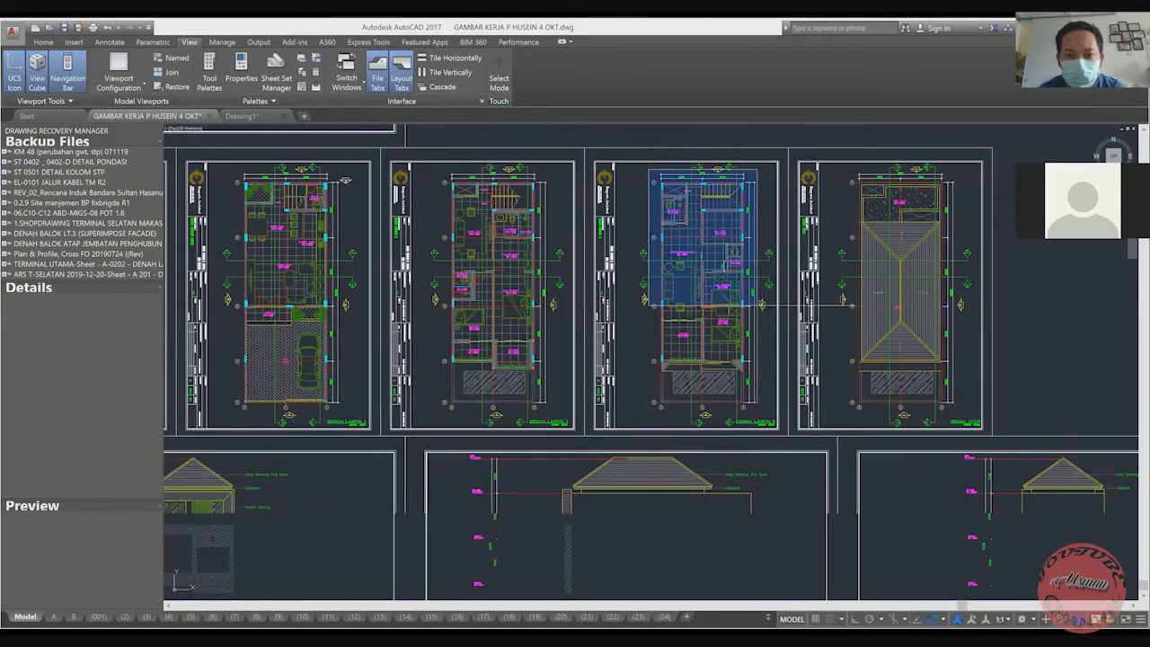
click(757, 414)
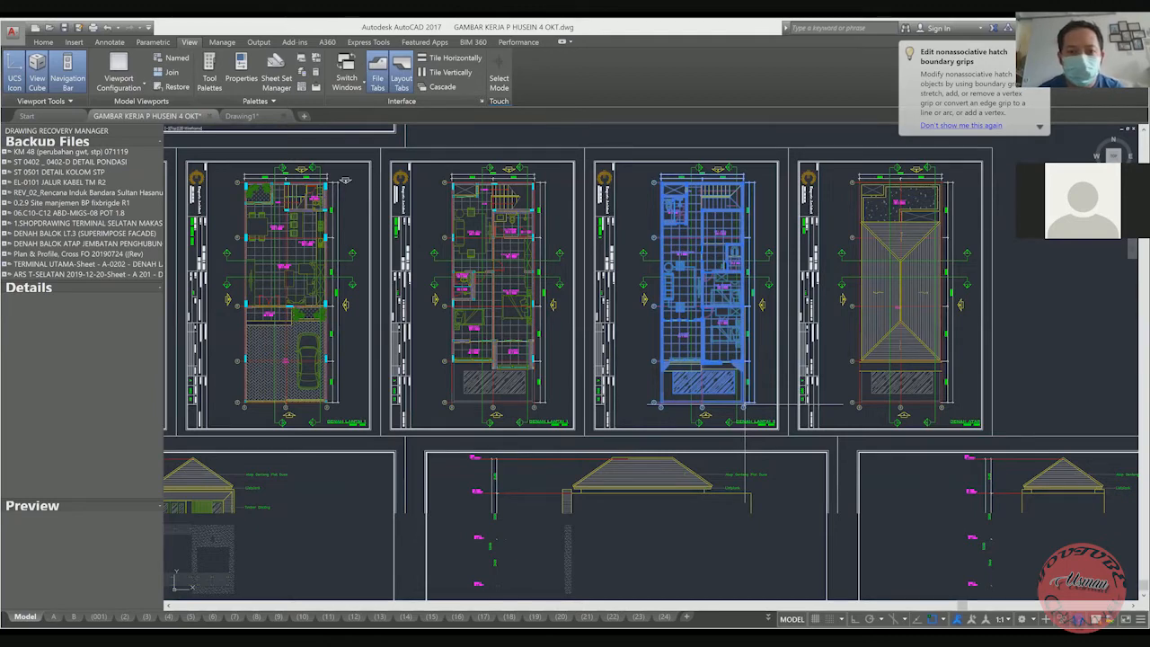
key(ctrl+Tab)
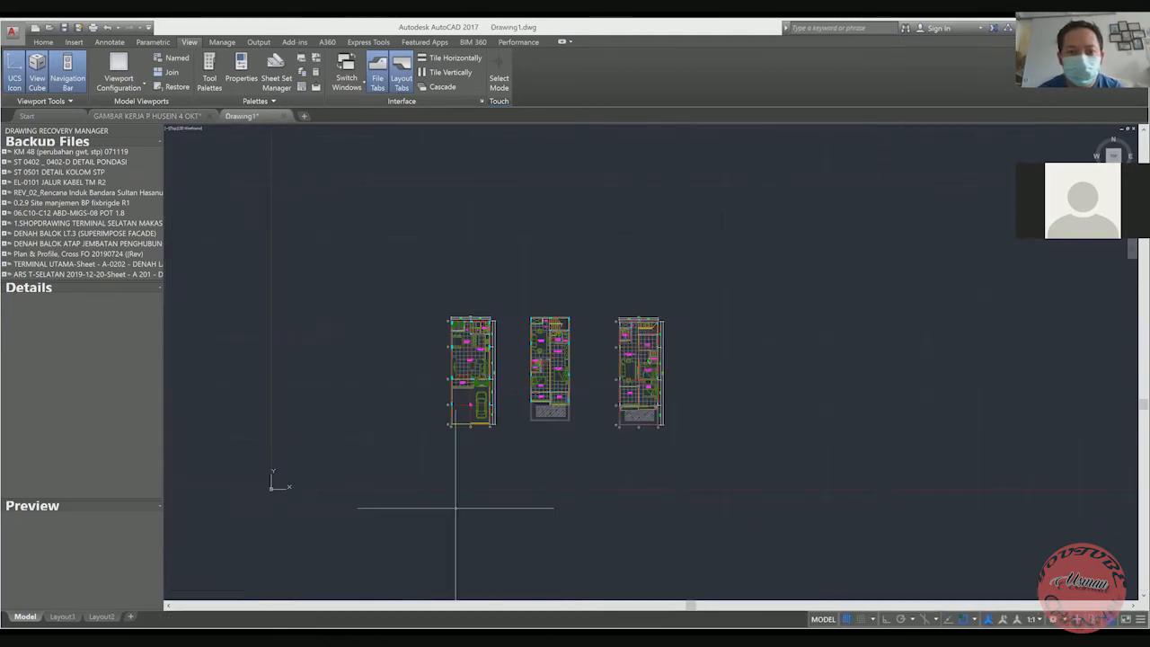
Convert the whole newly pasted floor plan into a block named "lantai 3"
click(582, 268)
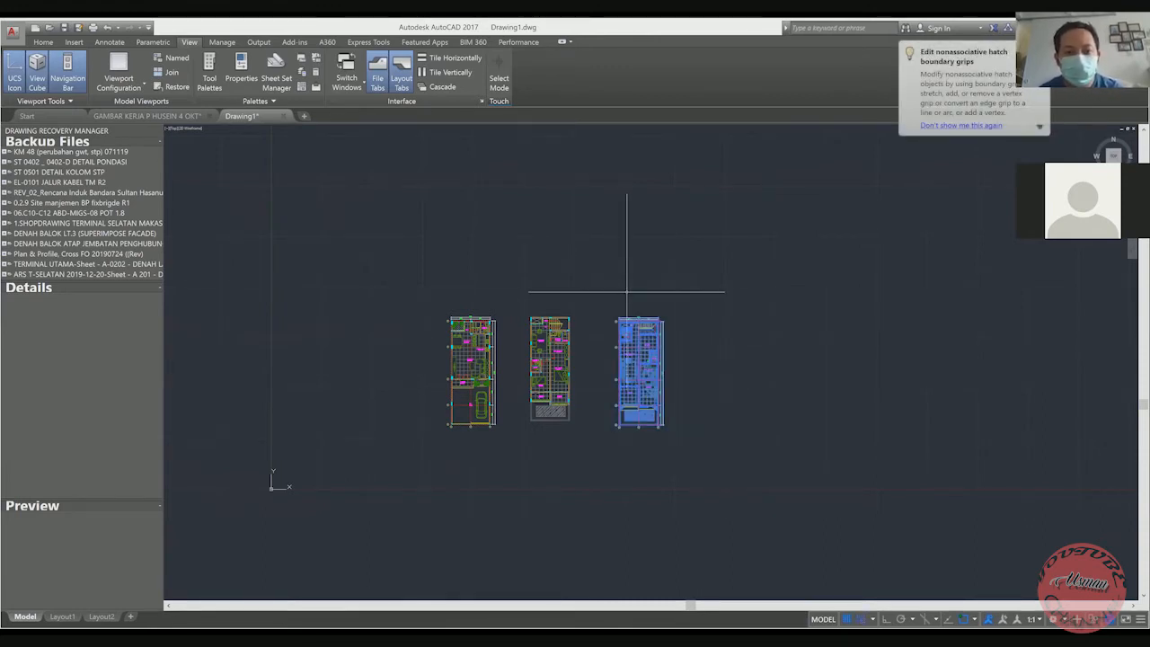
text(b)
key(Return)
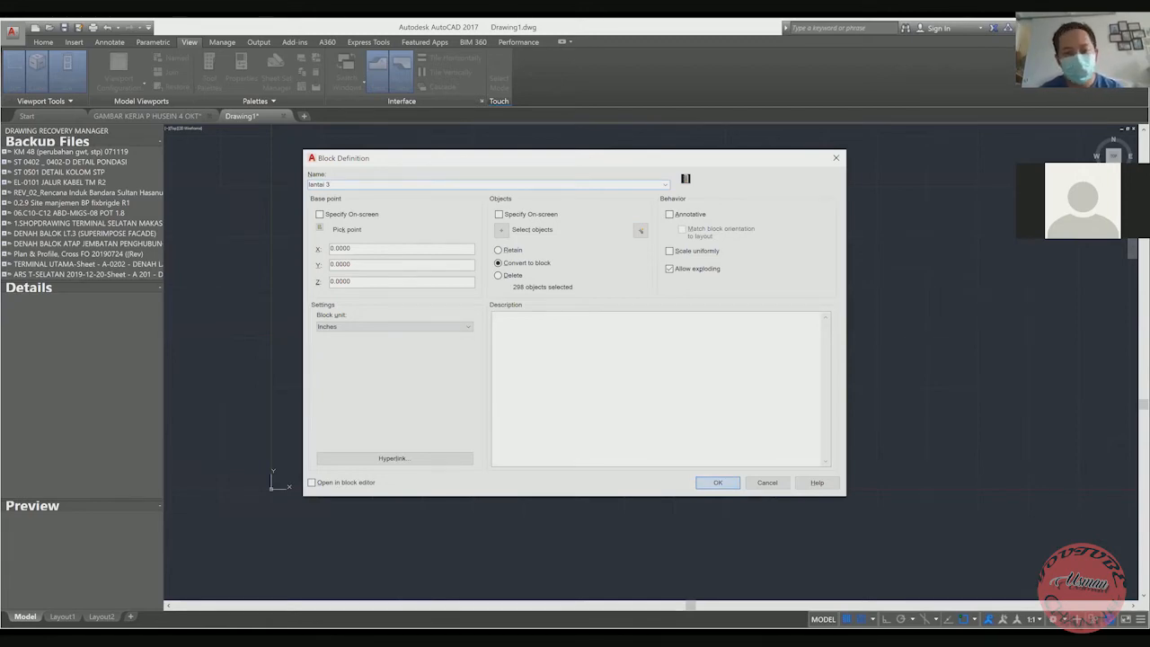
click(717, 482)
Make 0-BETON the current layer
scroll(593, 408, up, 4)
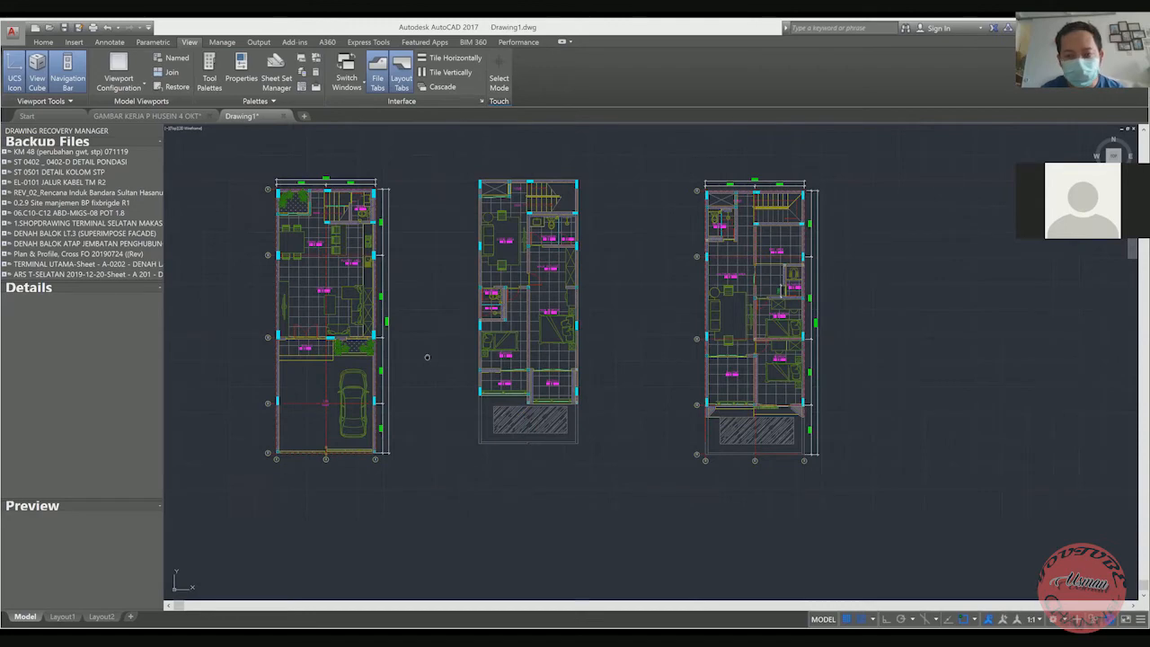
middle_drag(455, 272, 567, 312)
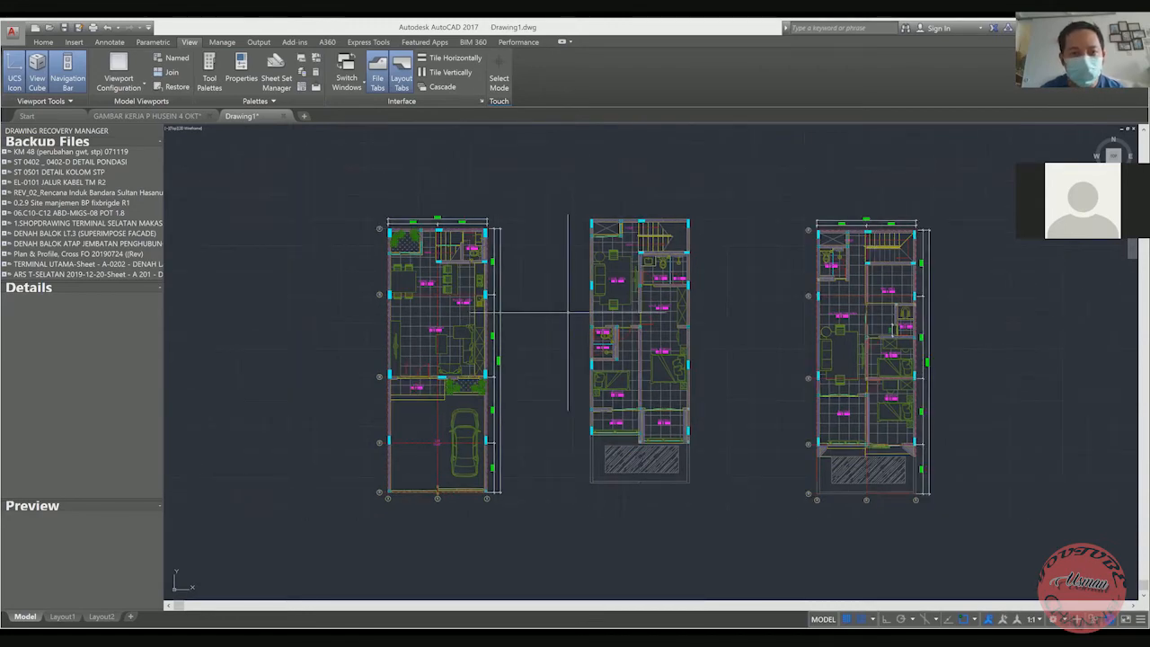
scroll(445, 290, up, 2)
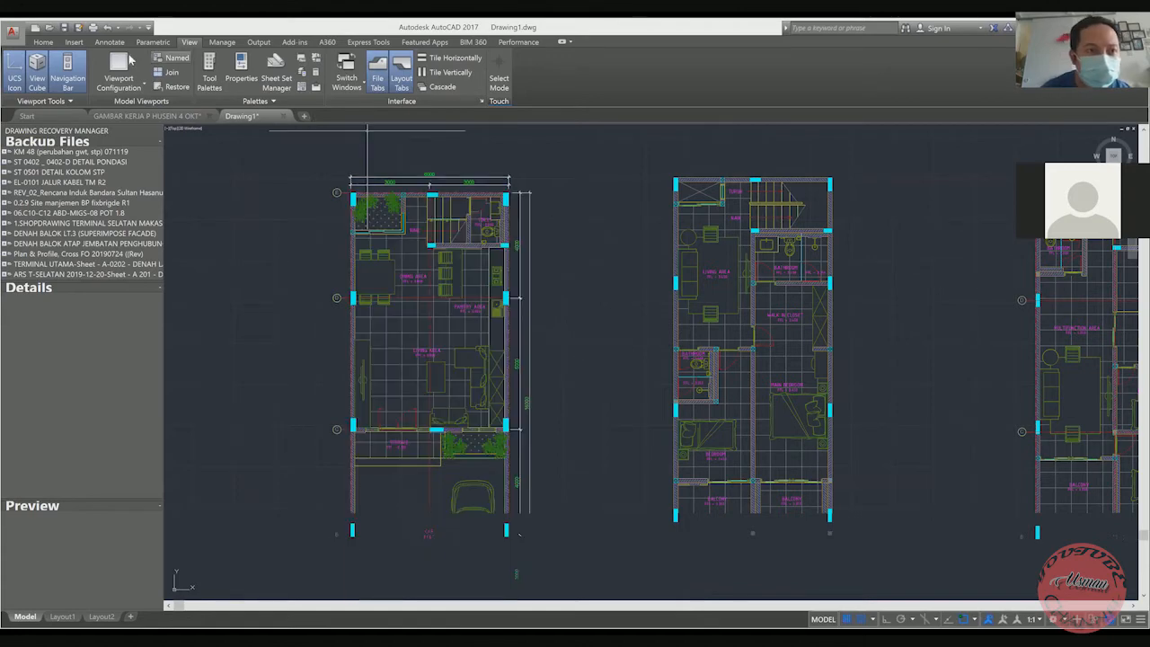
click(42, 42)
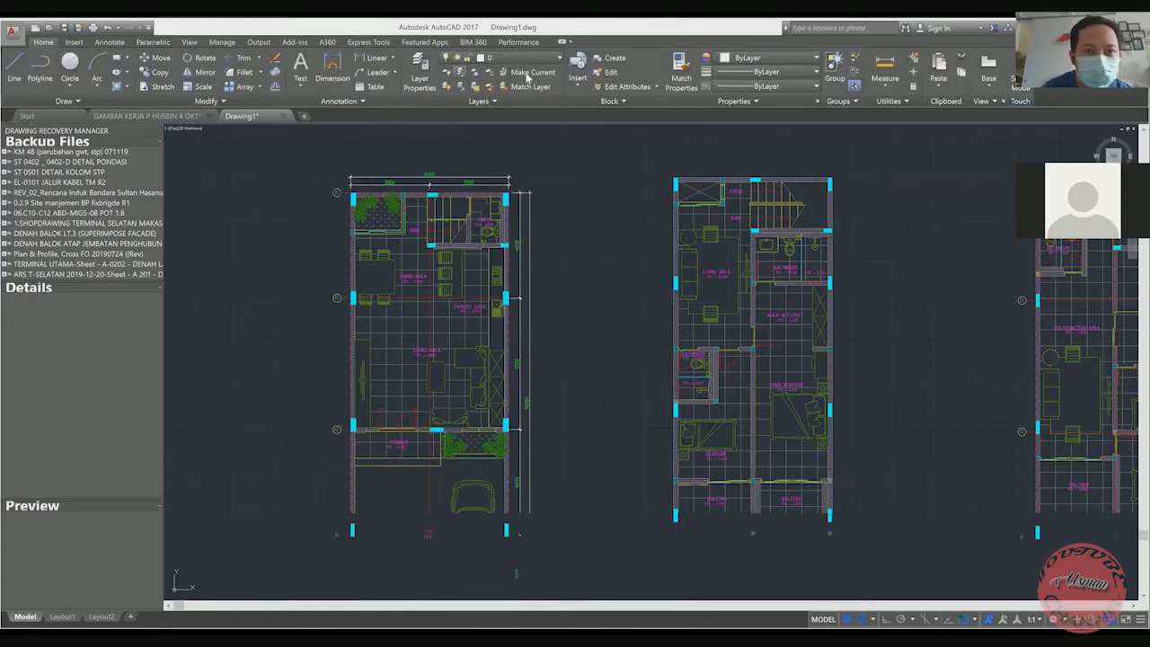
click(559, 58)
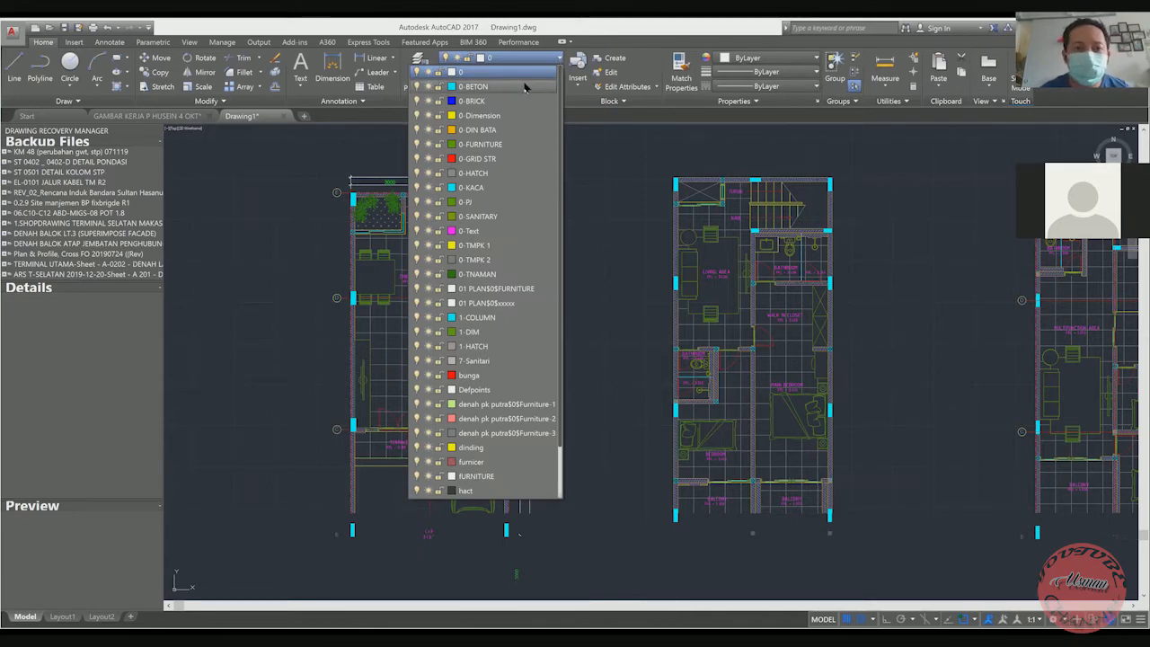
click(525, 87)
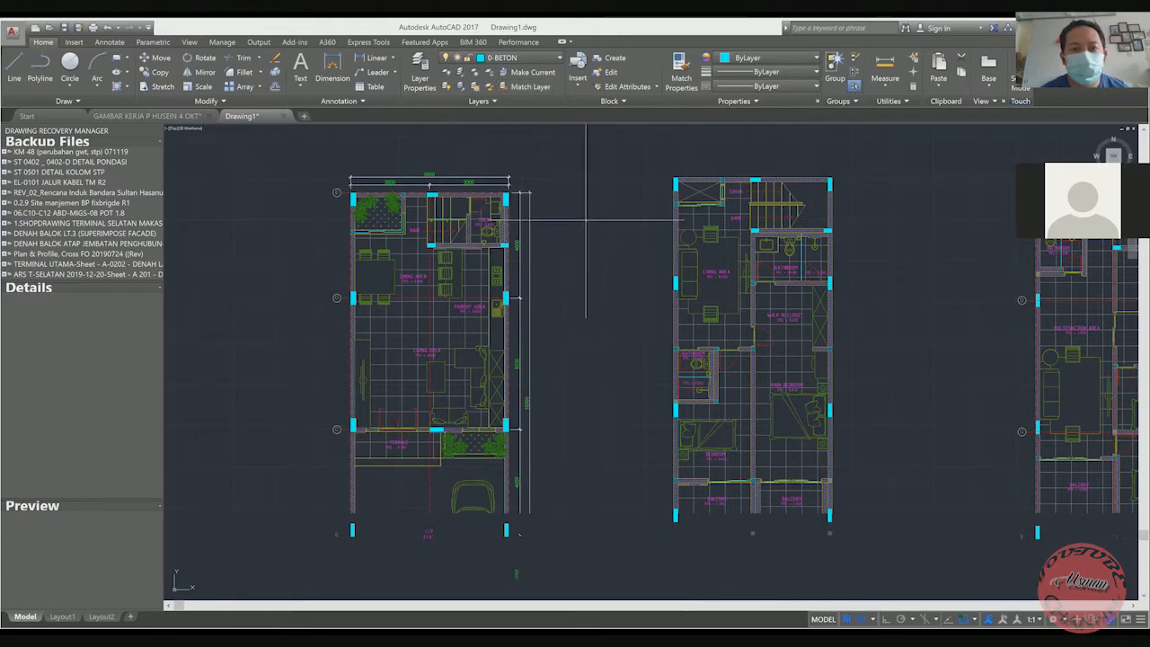
click(453, 58)
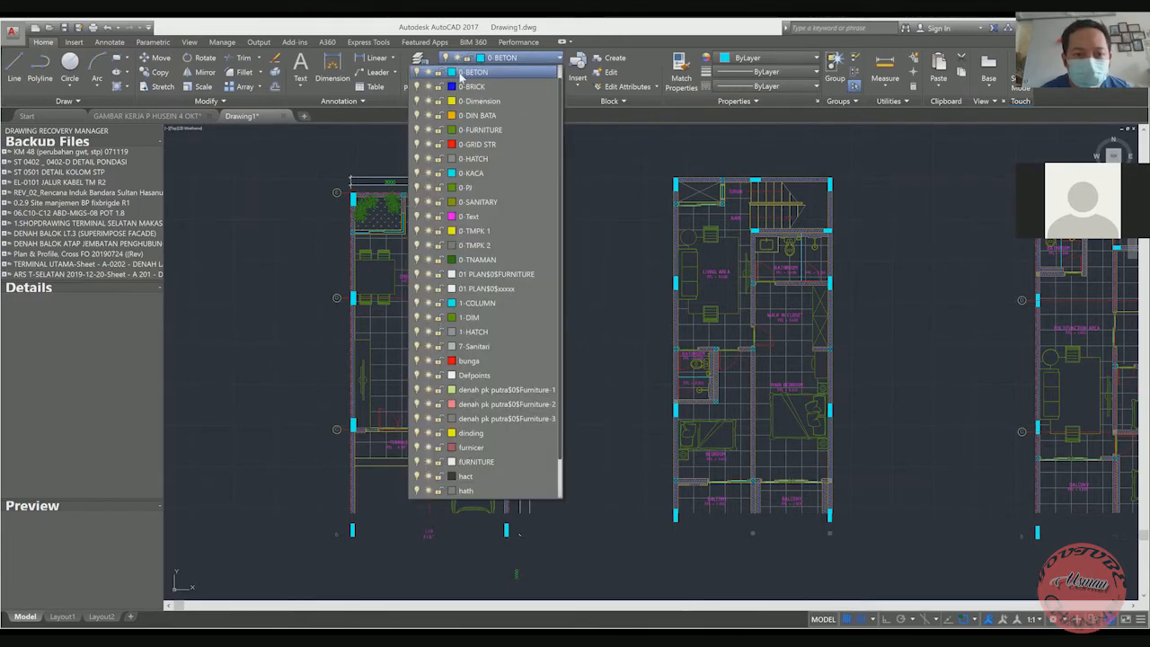
click(443, 59)
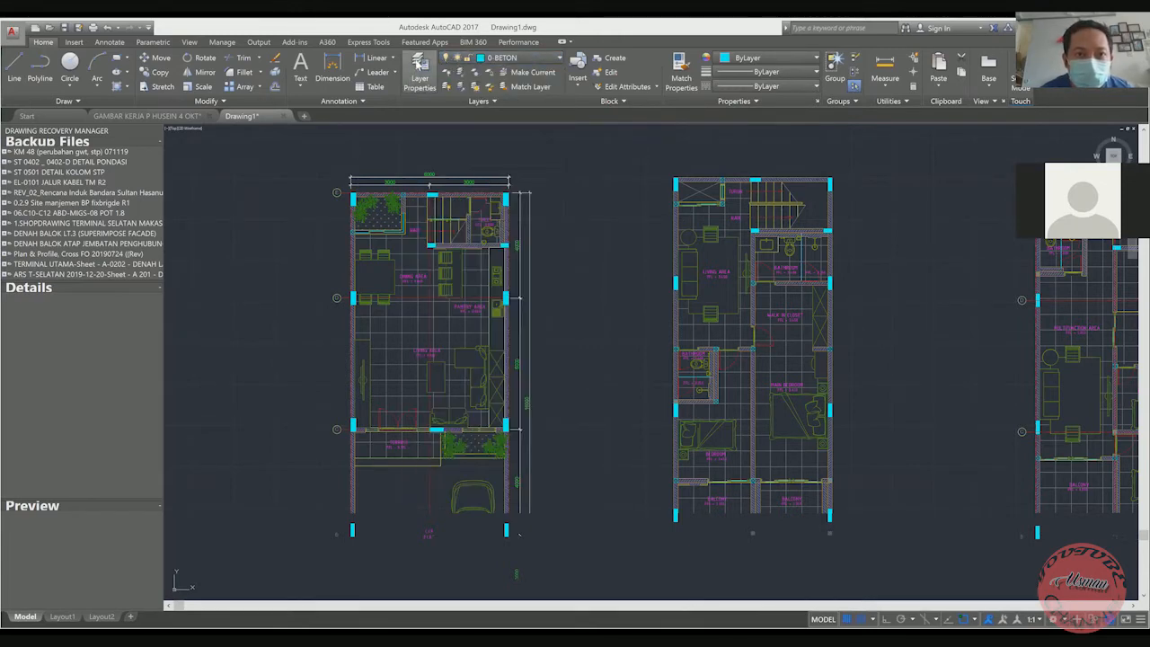
Create a new layer named "model struktur" in the layer properties
click(419, 72)
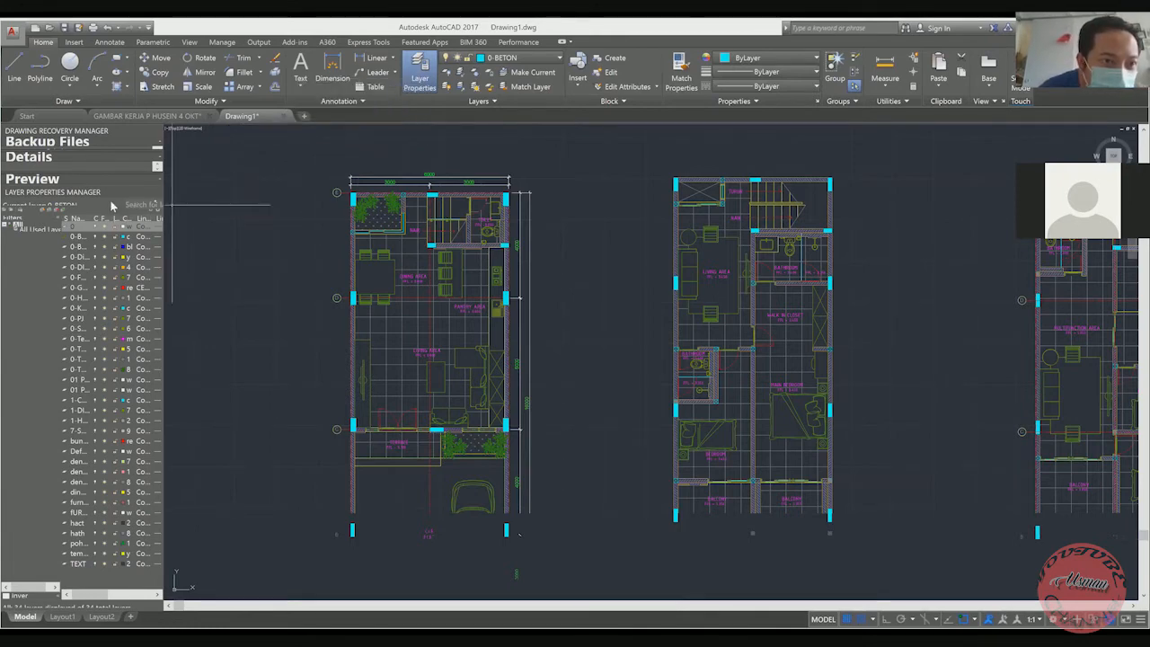
click(41, 210)
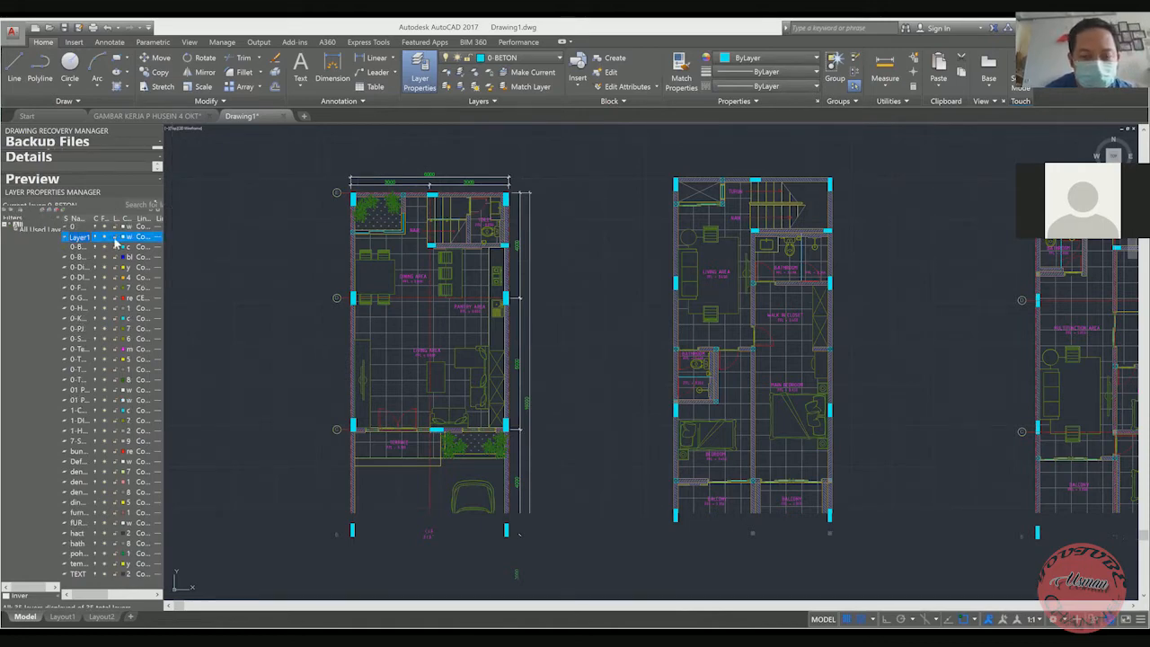
text(model struktur)
key(Return)
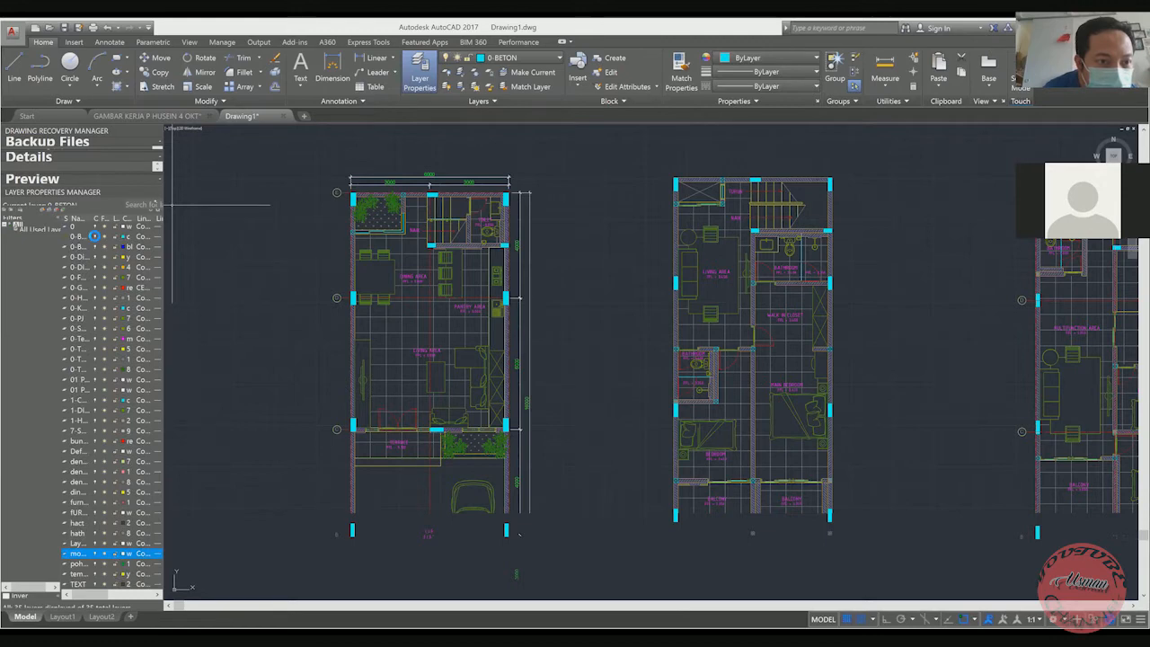
Keep the 0-BETON layer switched on and make "model struktur" the current layer
click(93, 235)
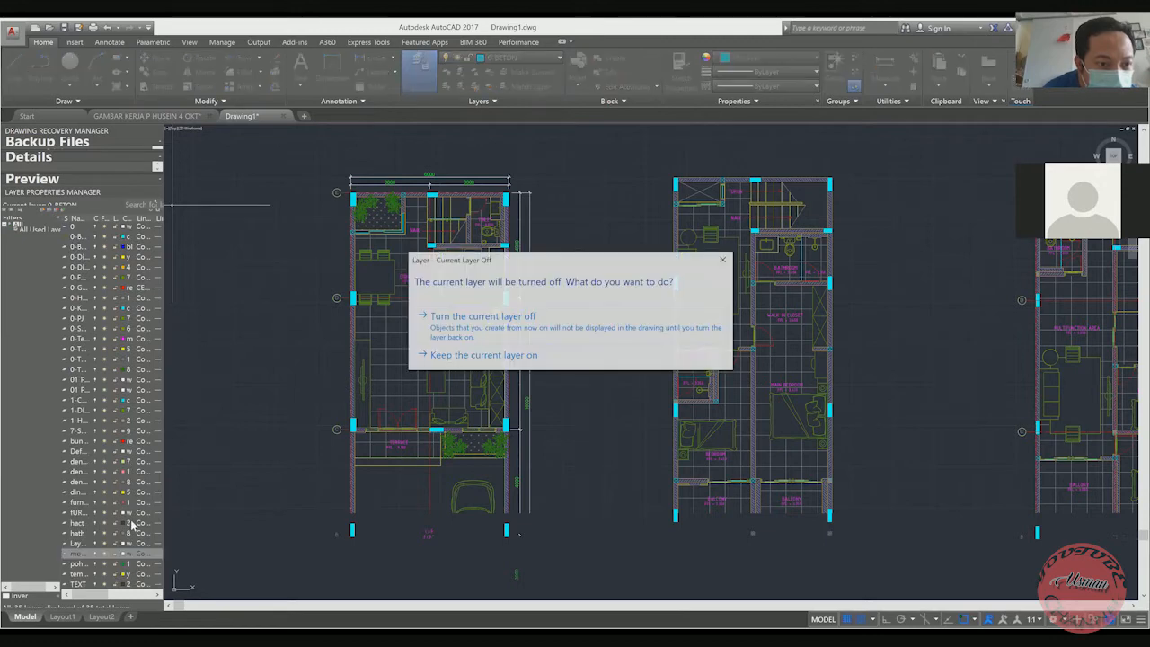
click(510, 358)
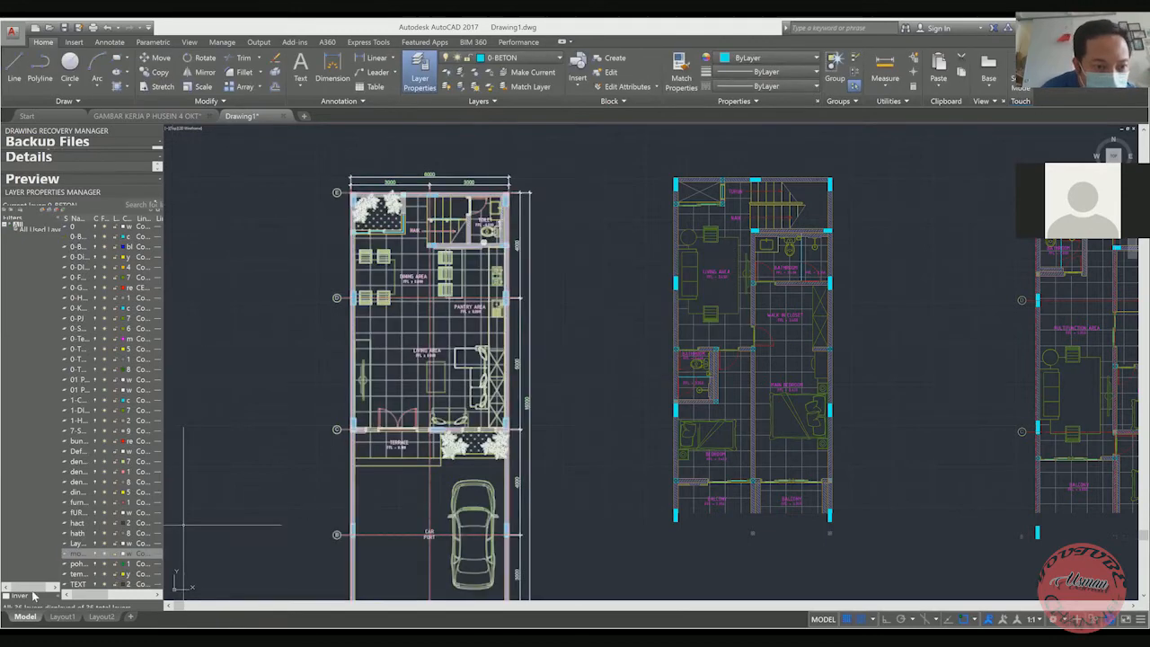
click(75, 554)
double_click(75, 555)
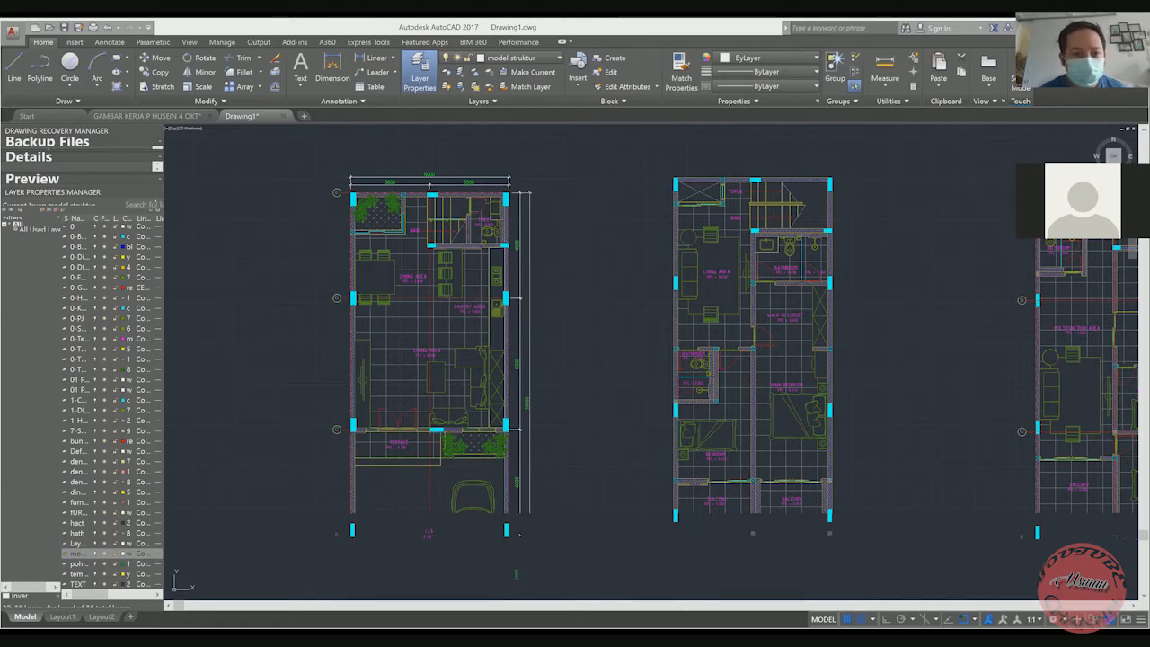
Orbit Drawing1 into a tilted 3D view of the three plans, closing in on the ground-floor plan
scroll(592, 222, down, 2)
middle_drag(585, 238, 488, 225)
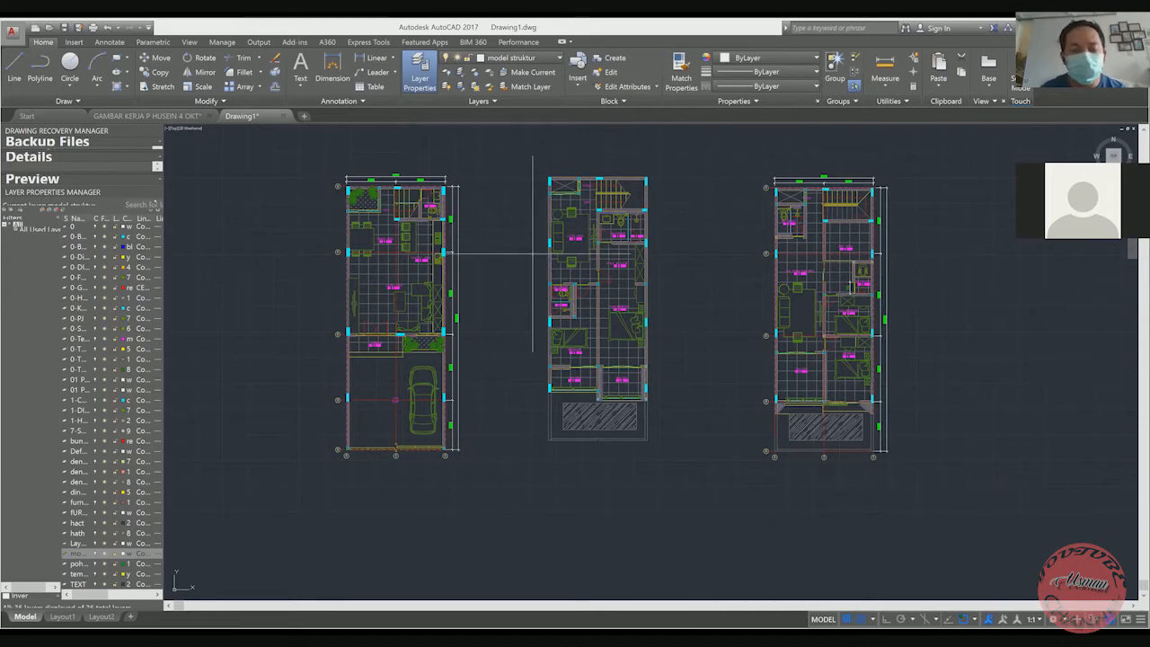
click(103, 563)
click(103, 564)
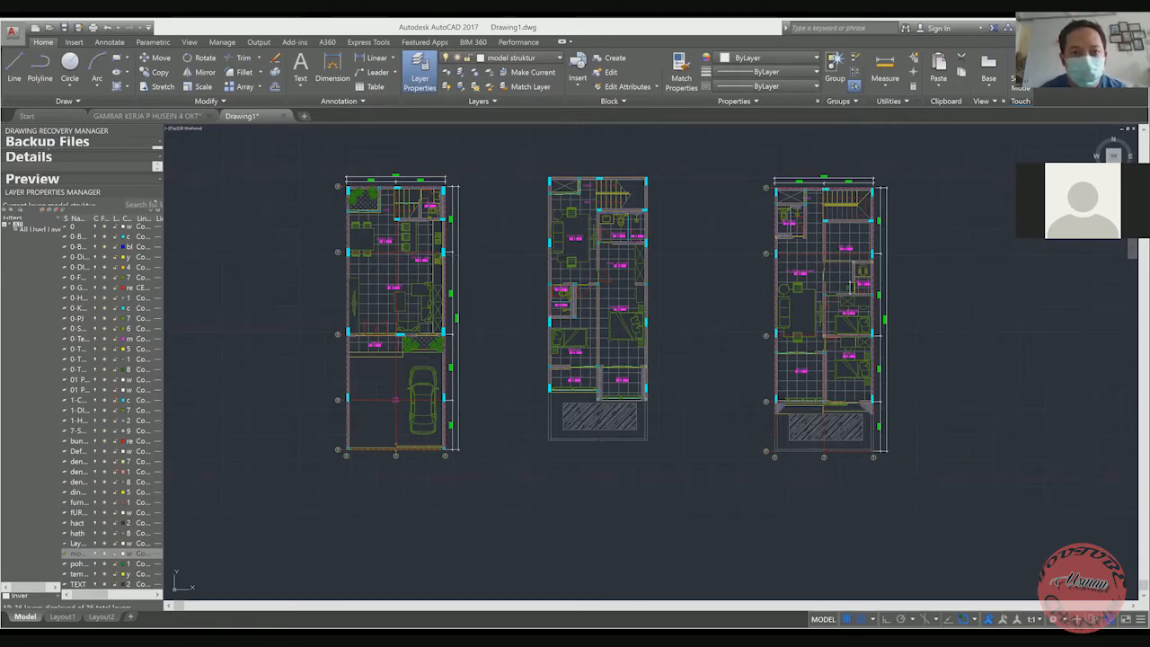
key(Return)
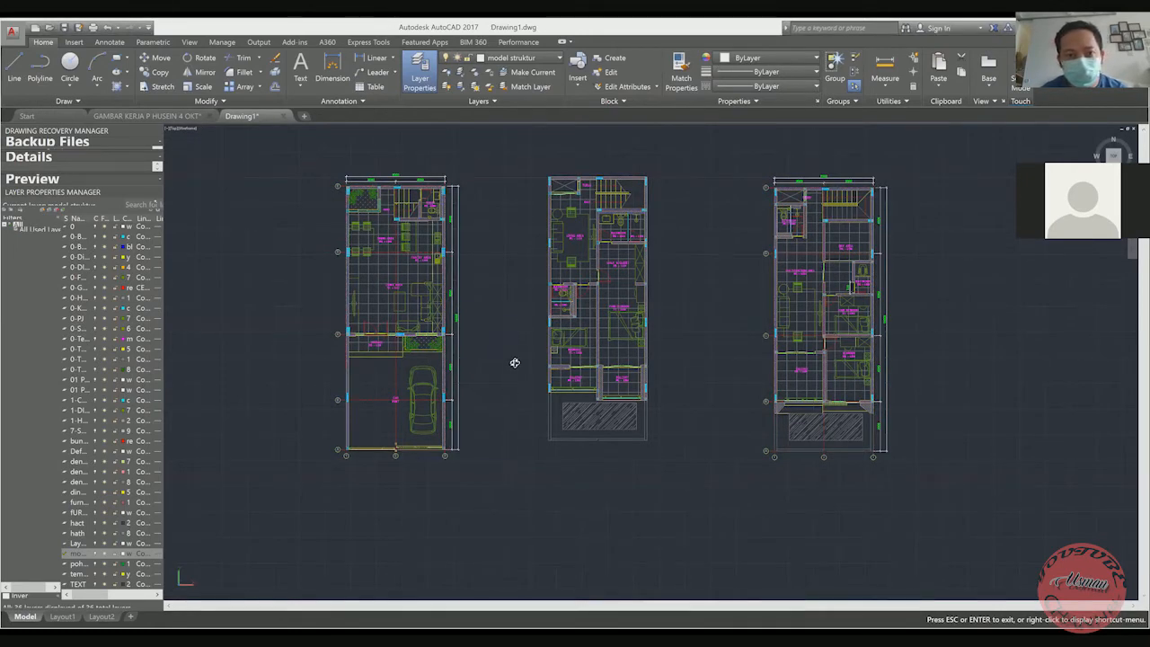
drag(516, 362, 518, 330)
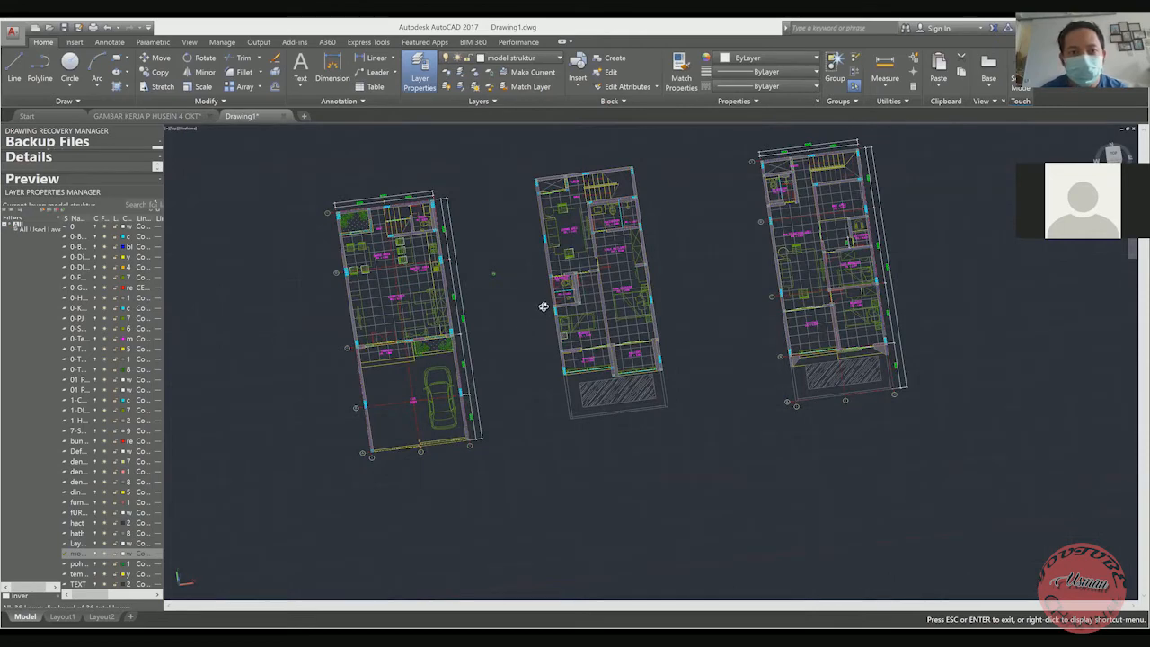
drag(477, 310, 480, 286)
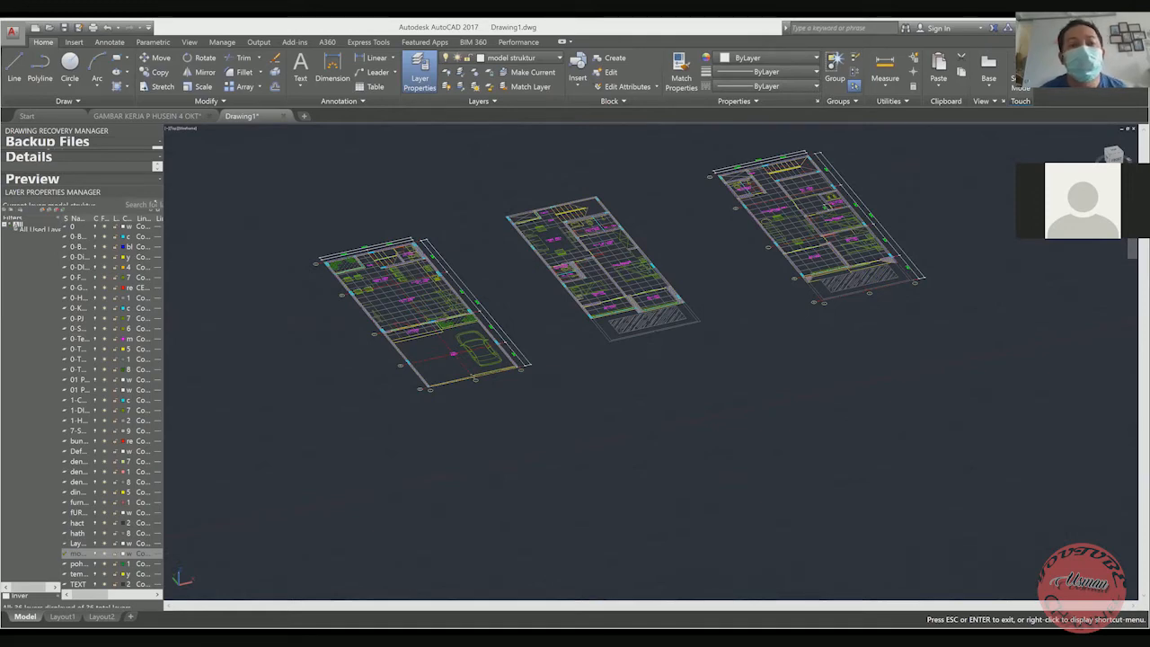
scroll(326, 258, up, 4)
key(Escape)
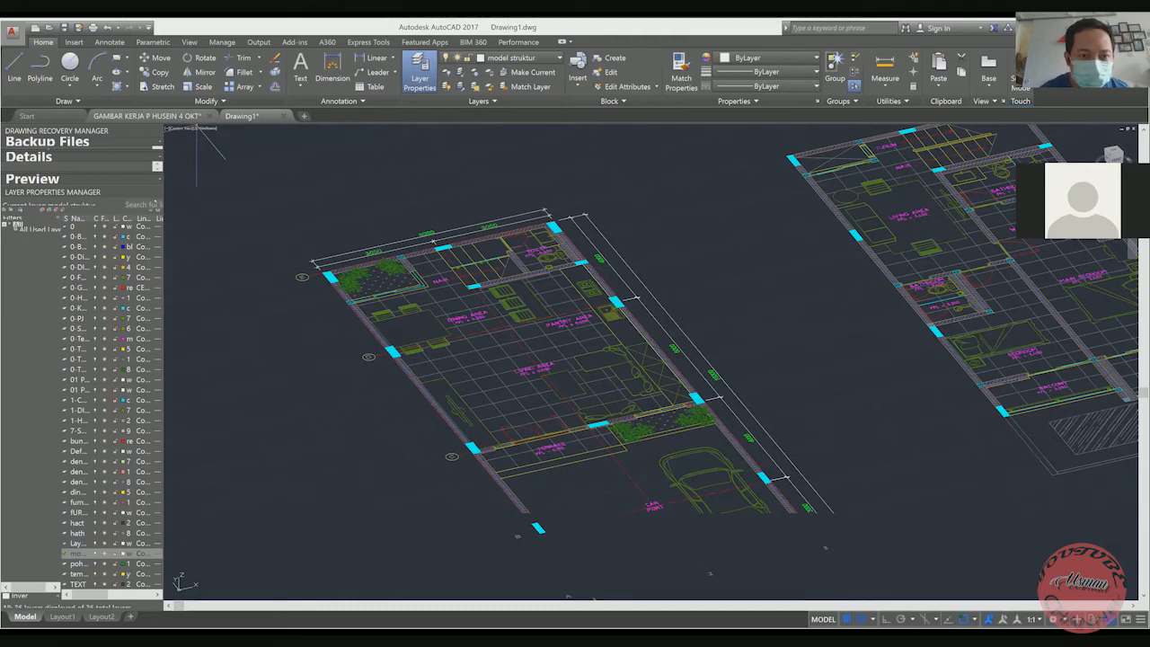
Examine the upper-floor plan and the POTONGAN 1-1 section in GAMBAR KERJA for the floor-to-floor heights
key(ctrl+Tab)
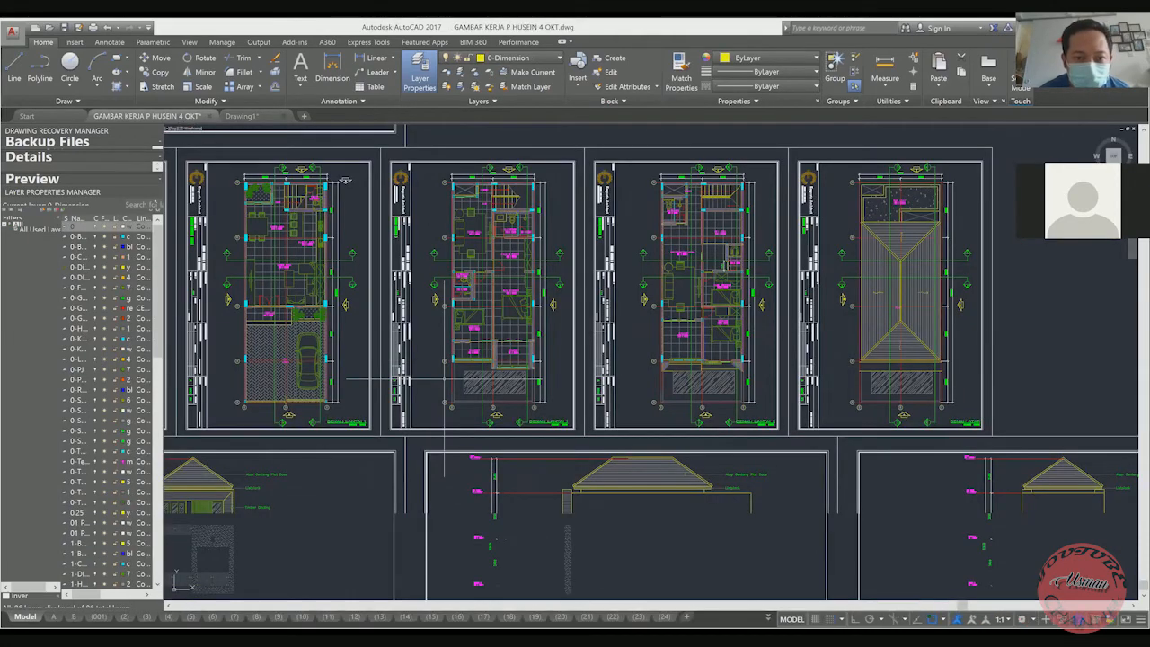
scroll(483, 384, up, 4)
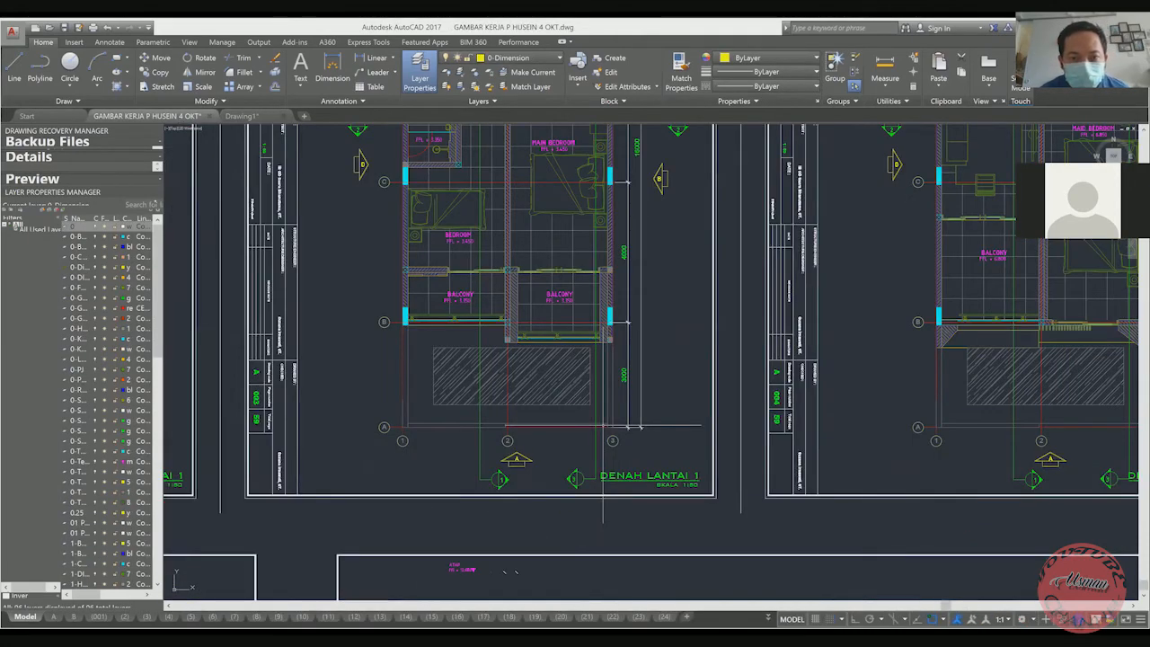
scroll(602, 471, down, 5)
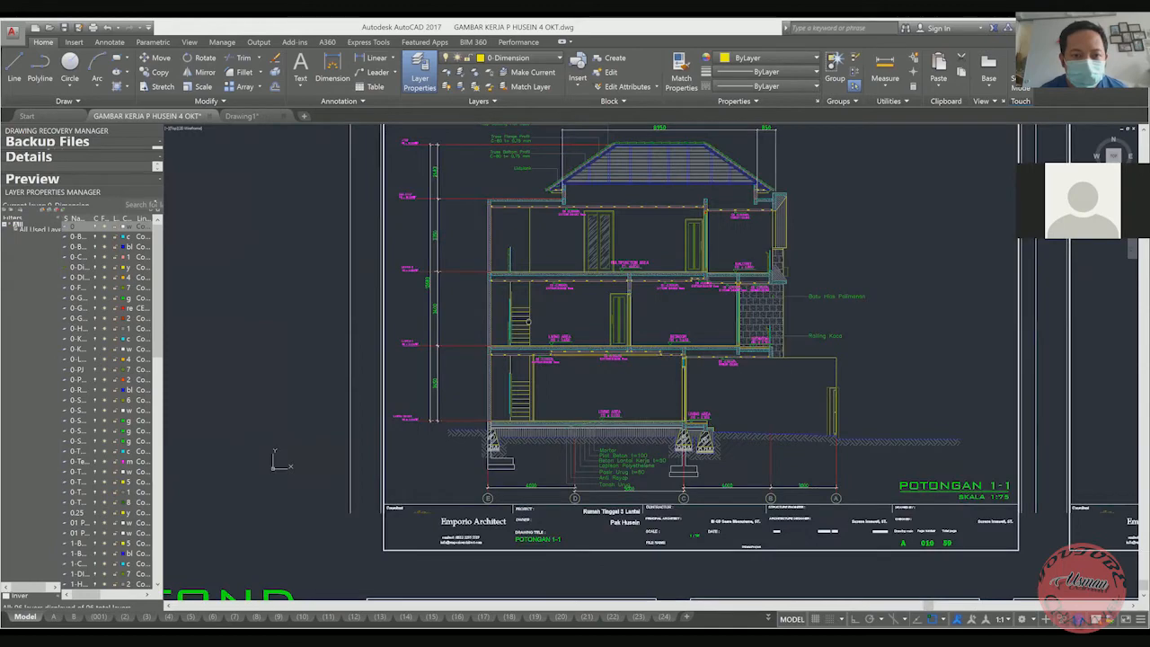
scroll(420, 382, up, 2)
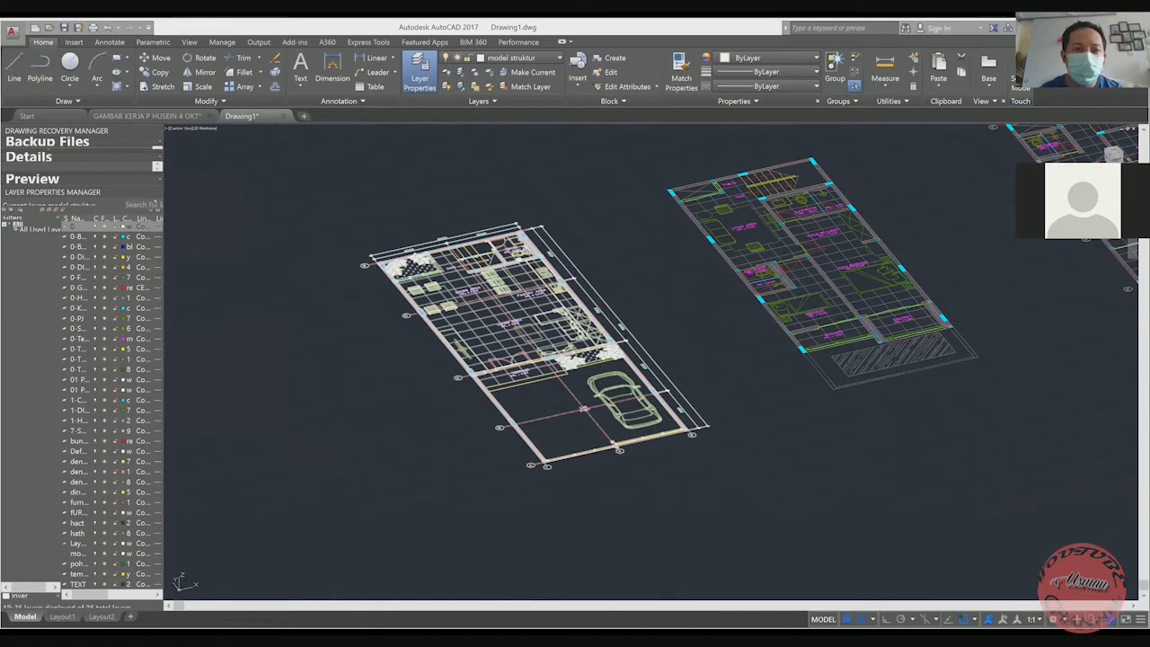
Draw a vertical column line up from the outer corner of the rear column at grid E on the ground-floor plan
scroll(389, 263, up, 6)
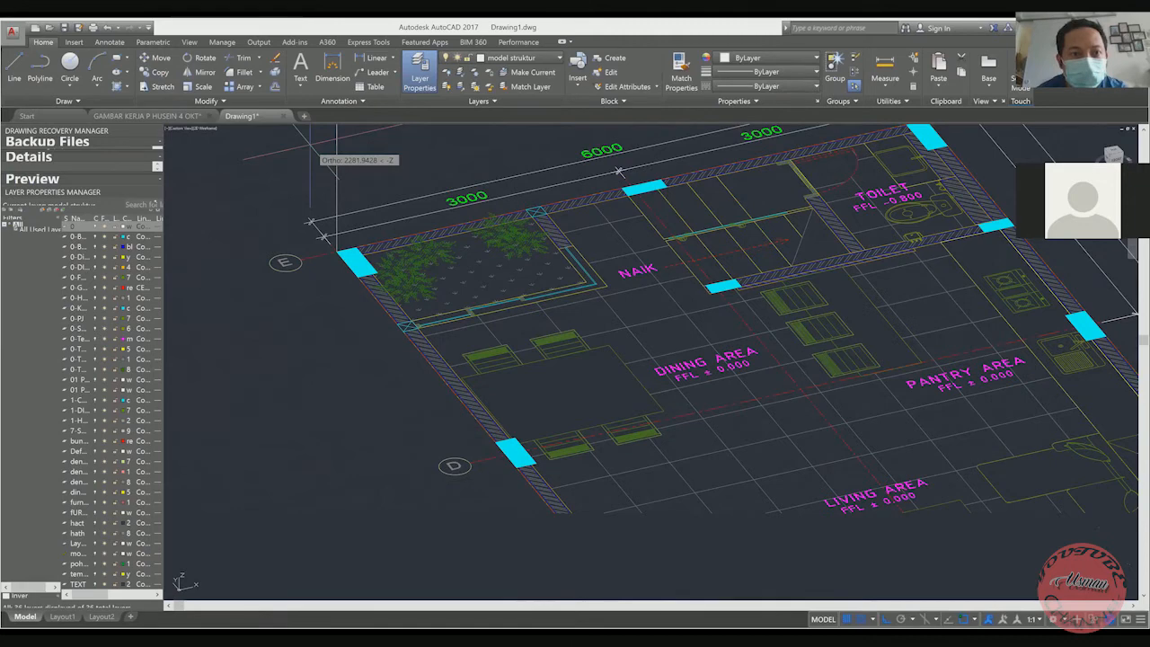
middle_drag(368, 203, 371, 221)
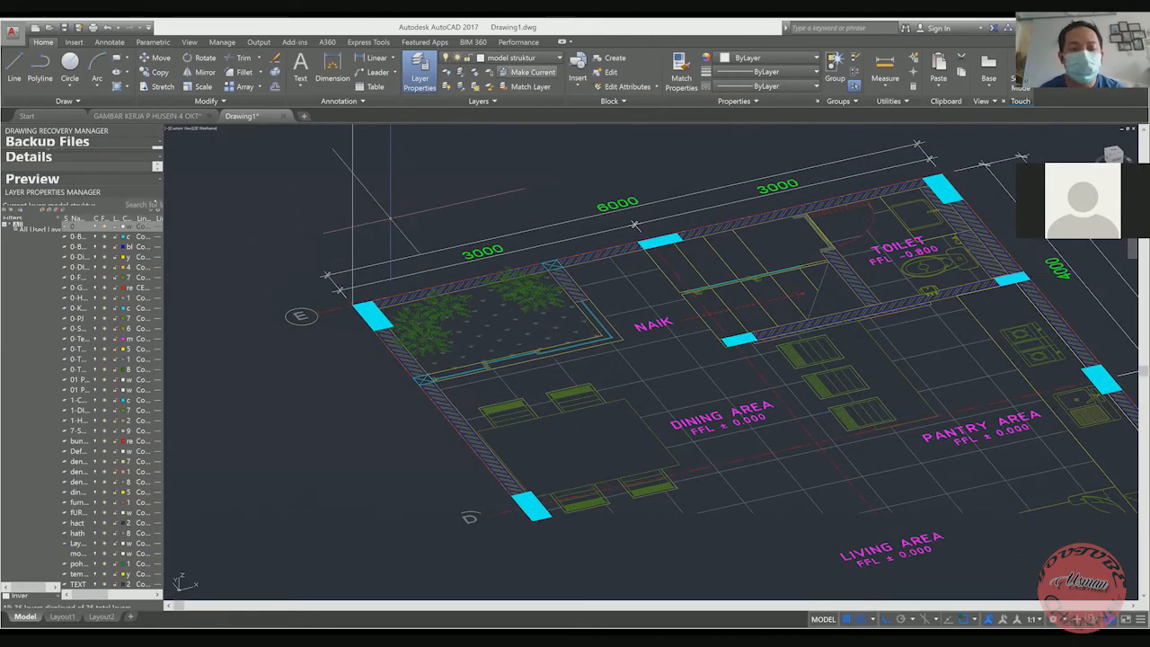
scroll(415, 219, down, 2)
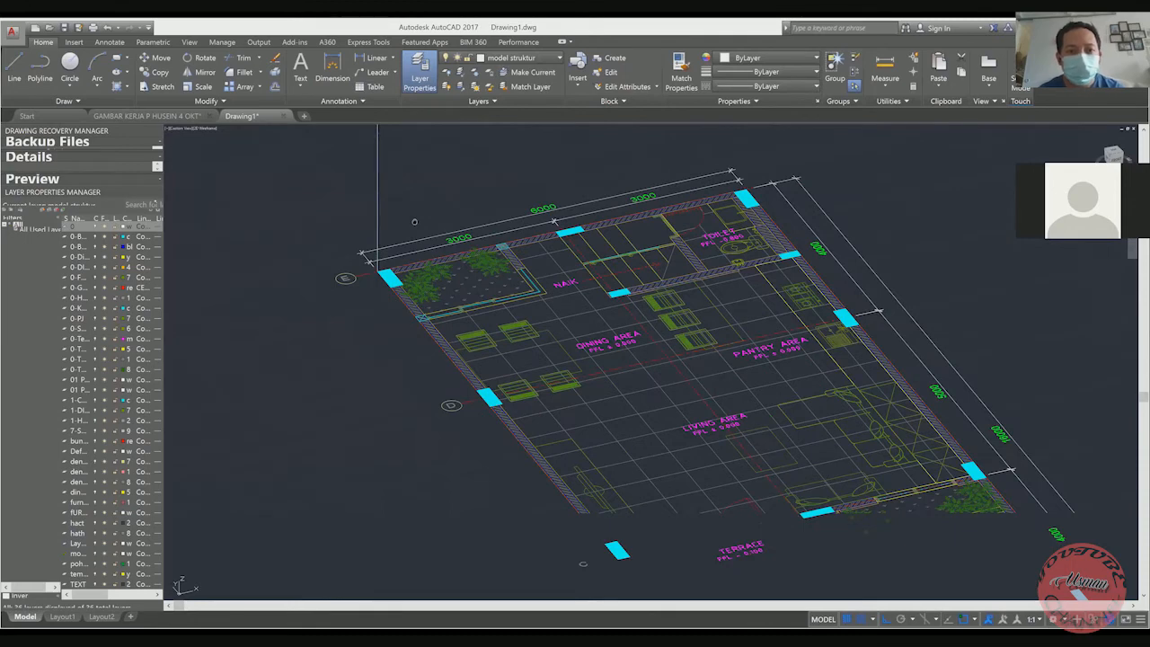
middle_drag(414, 222, 402, 253)
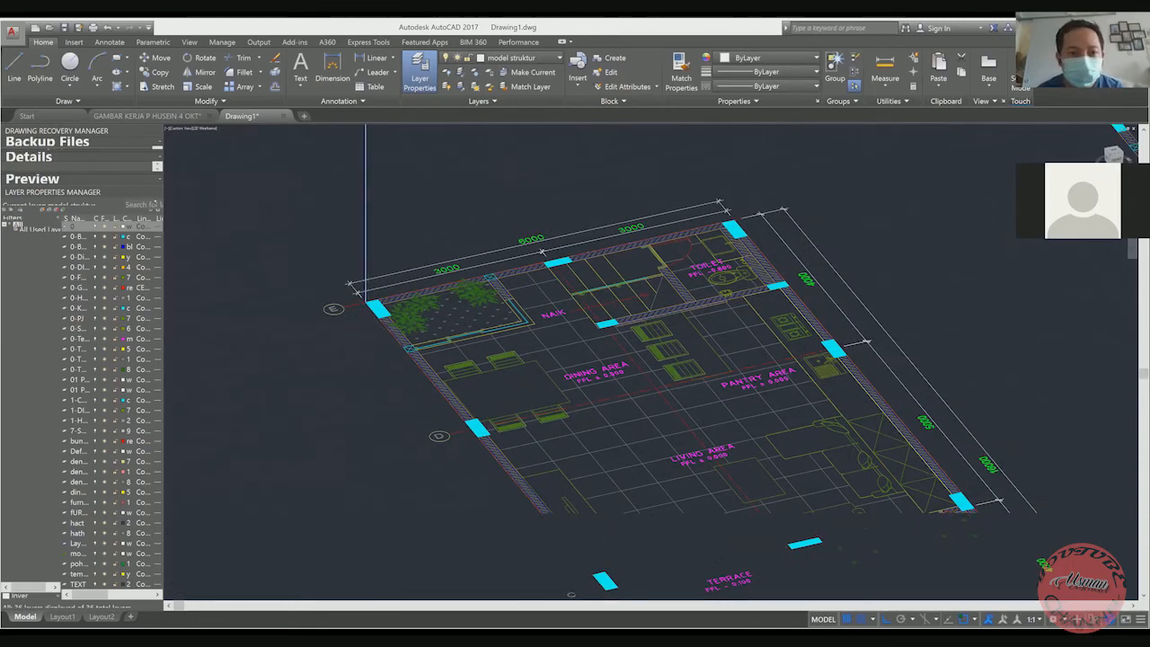
scroll(364, 287, up, 2)
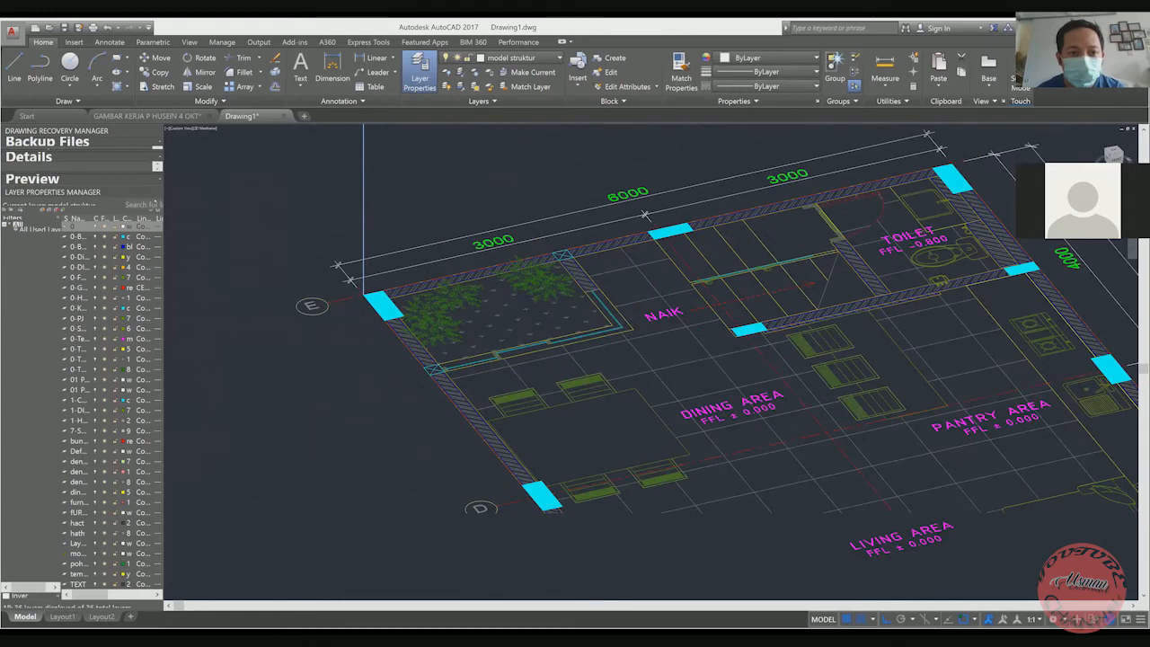
scroll(363, 289, up, 3)
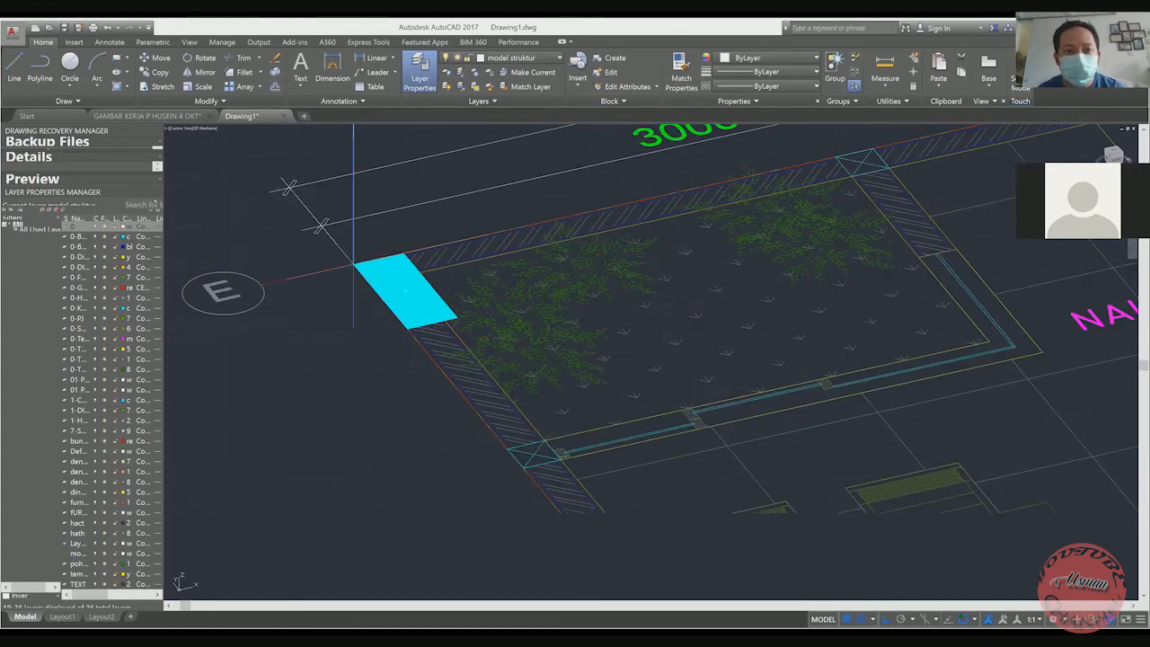
Copy the vertical column line to the rear wall's middle column and to its corner column by the toilet
scroll(353, 266, down, 4)
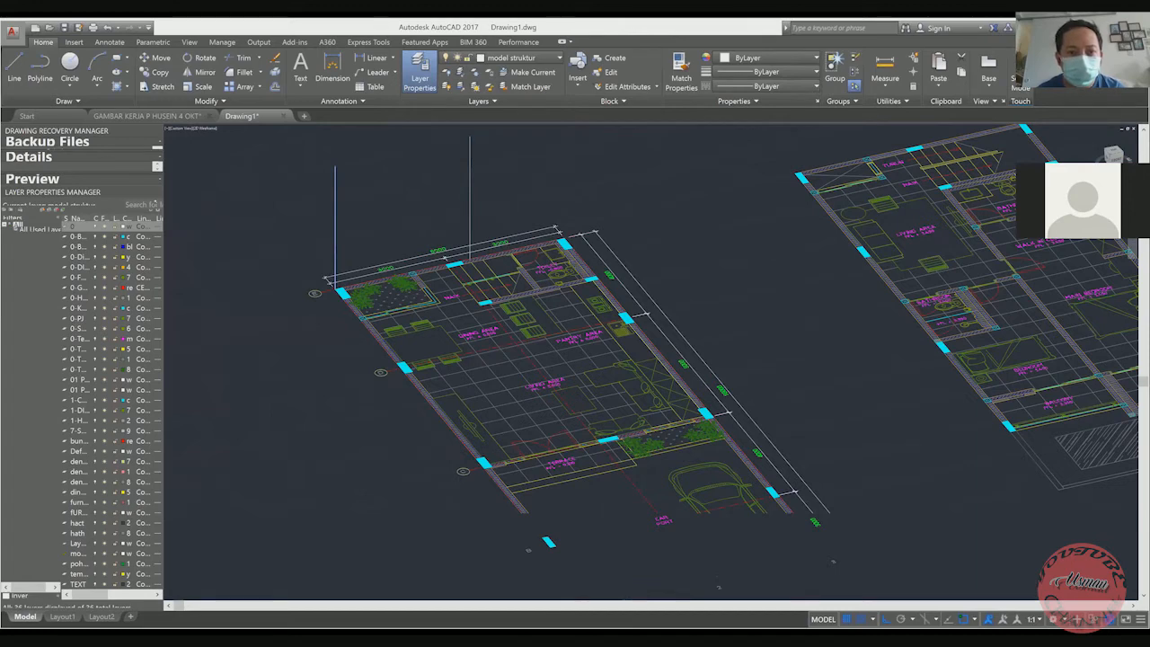
scroll(335, 280, up, 5)
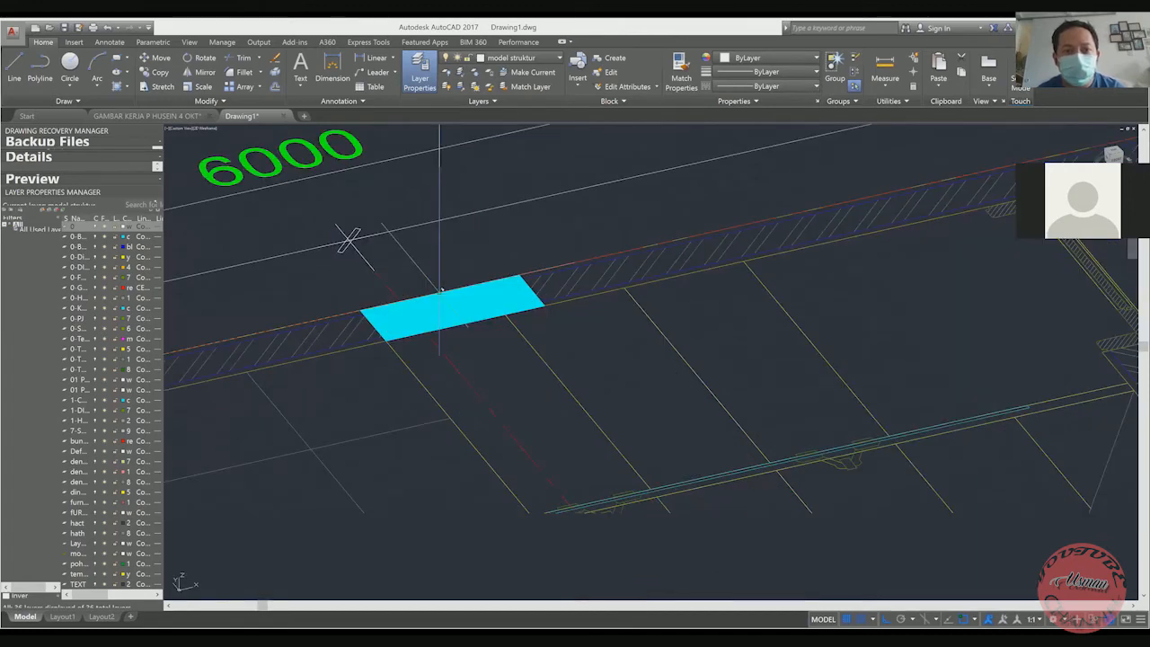
scroll(439, 290, down, 5)
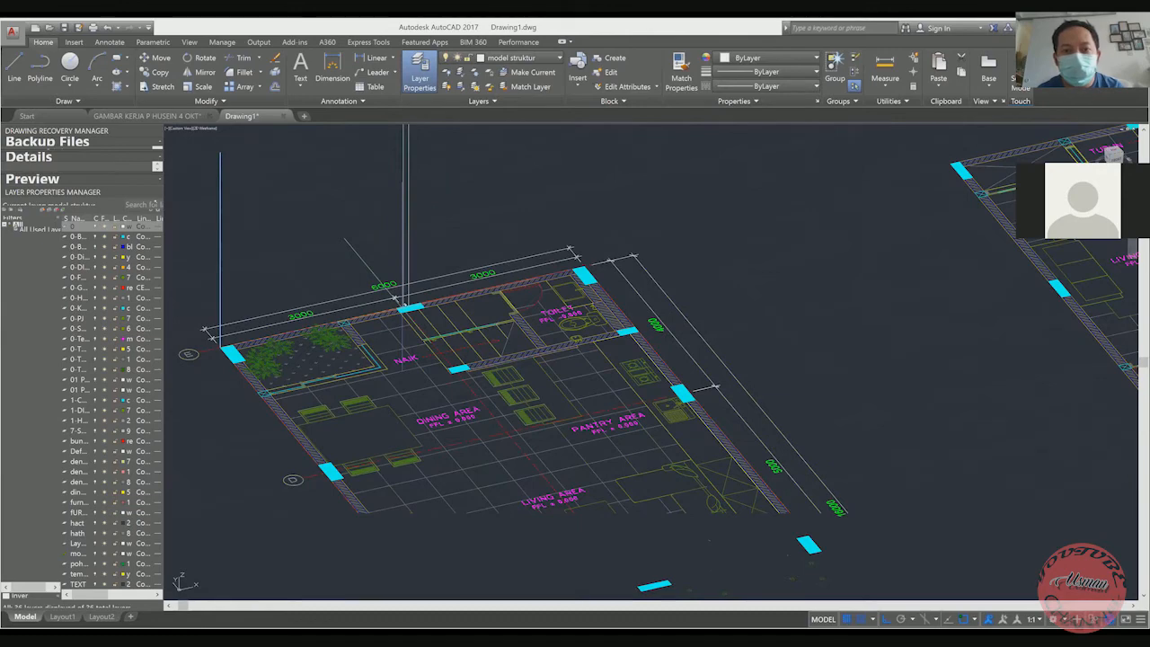
scroll(575, 286, up, 5)
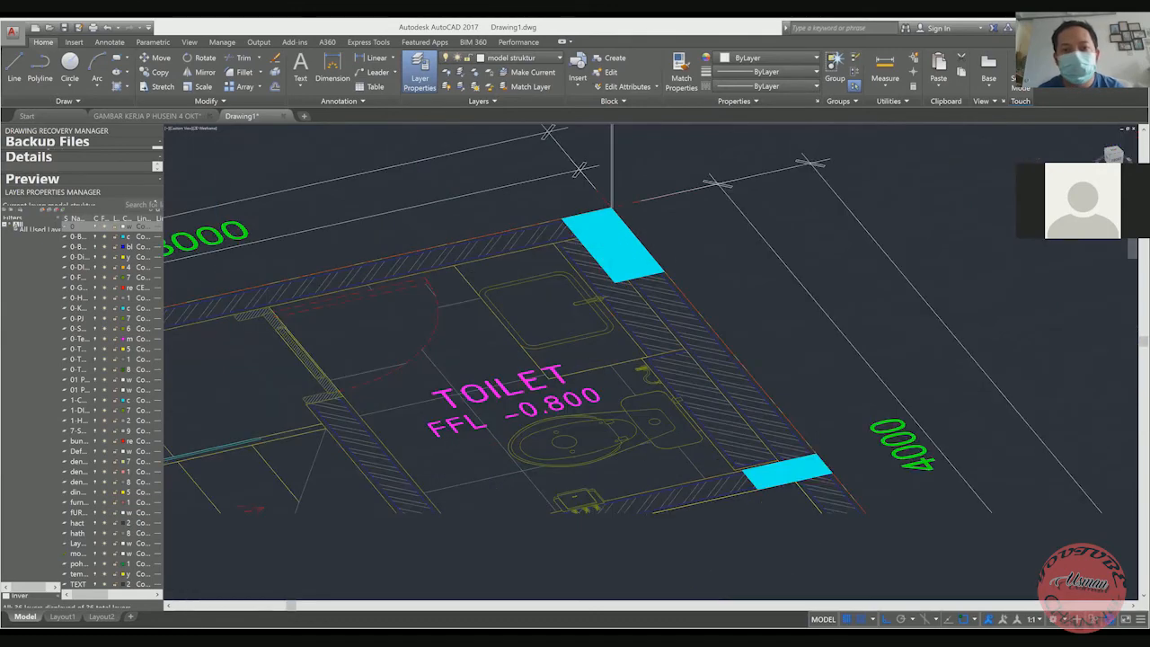
Copy the vertical line to the two side-wall columns next to the toilet and beside the pantry area
scroll(609, 212, down, 5)
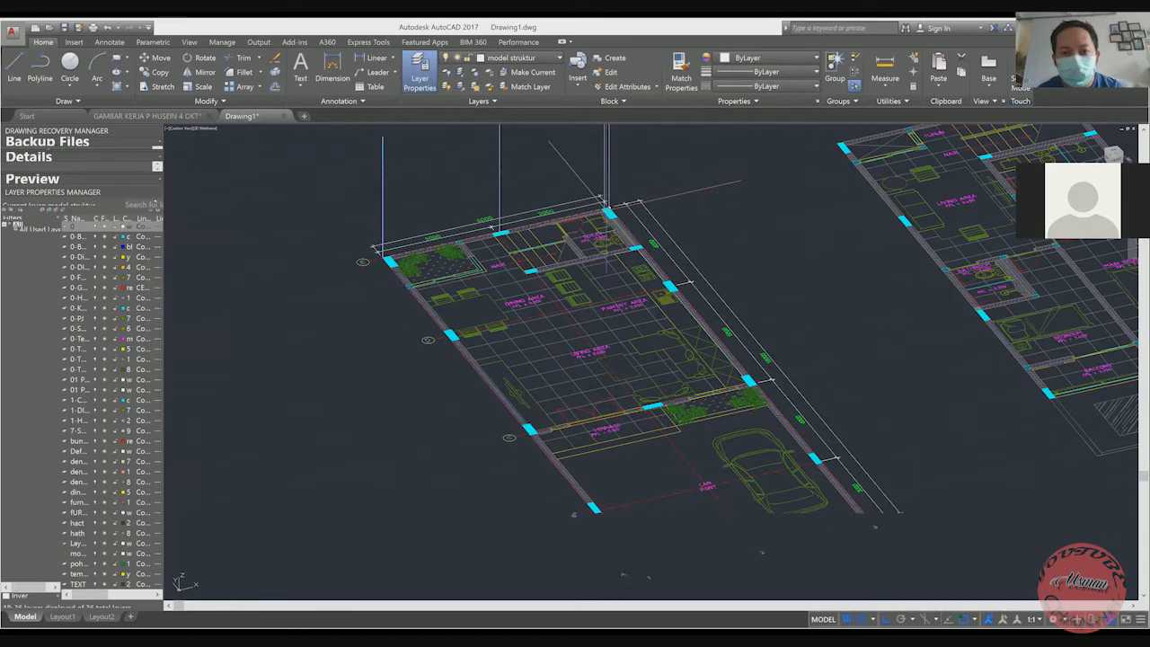
scroll(638, 203, up, 5)
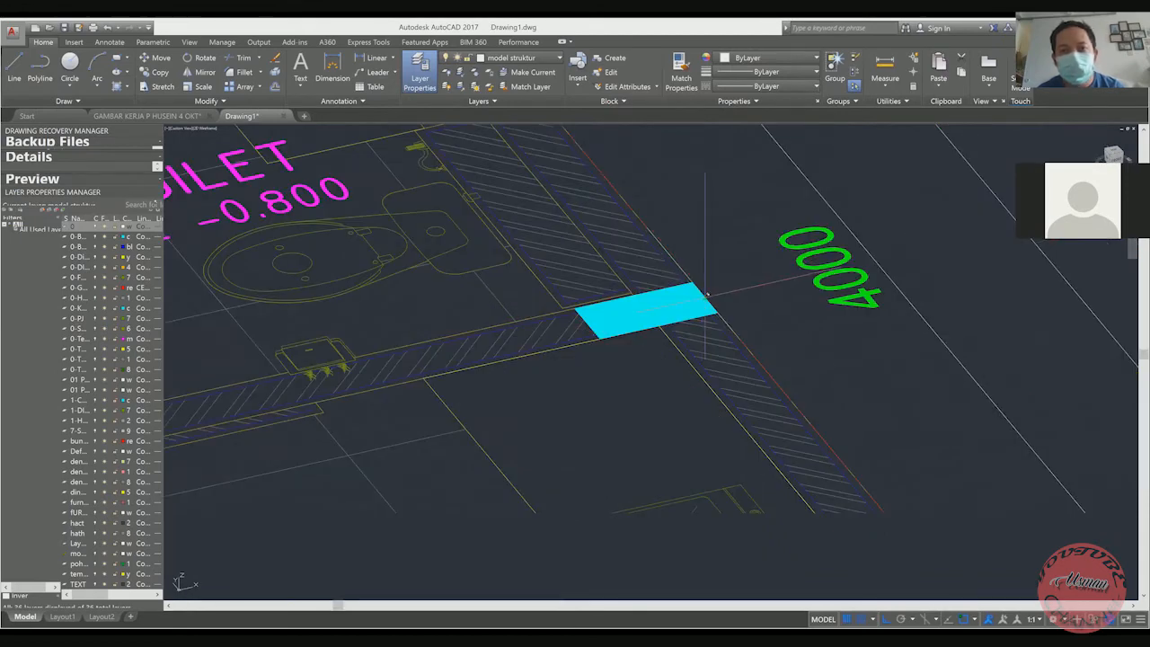
scroll(683, 279, down, 5)
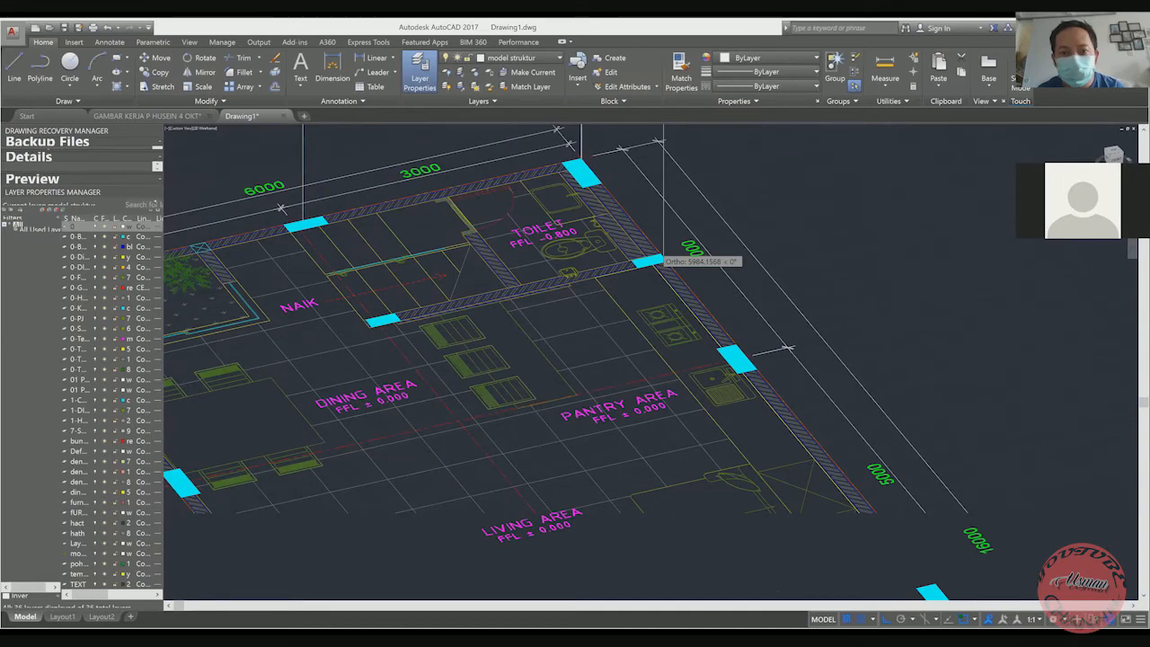
scroll(661, 257, up, 4)
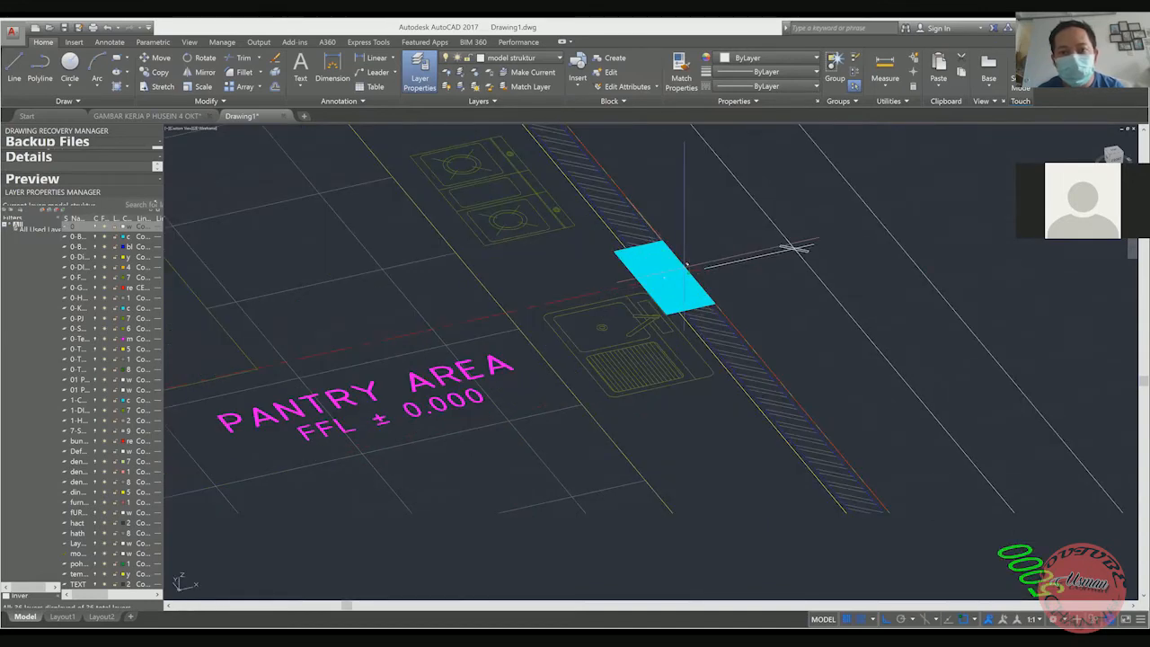
scroll(686, 262, down, 2)
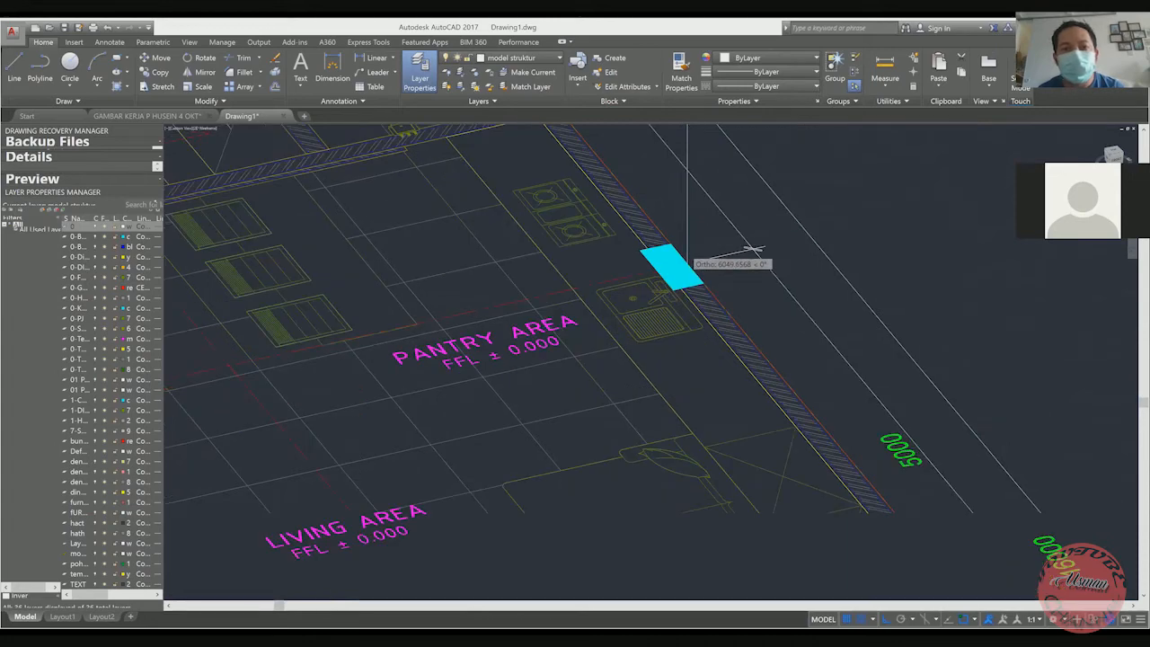
Copy the vertical line to the opposite side wall's columns at grids D and C, on their outer edges
scroll(687, 262, down, 6)
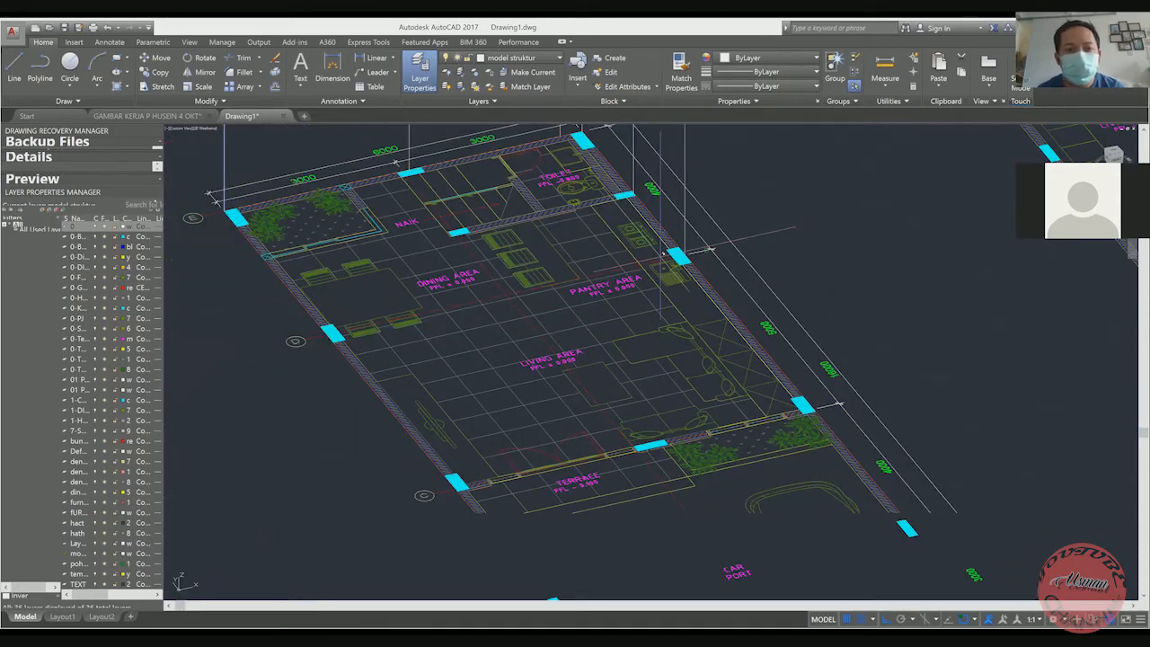
scroll(328, 352, up, 6)
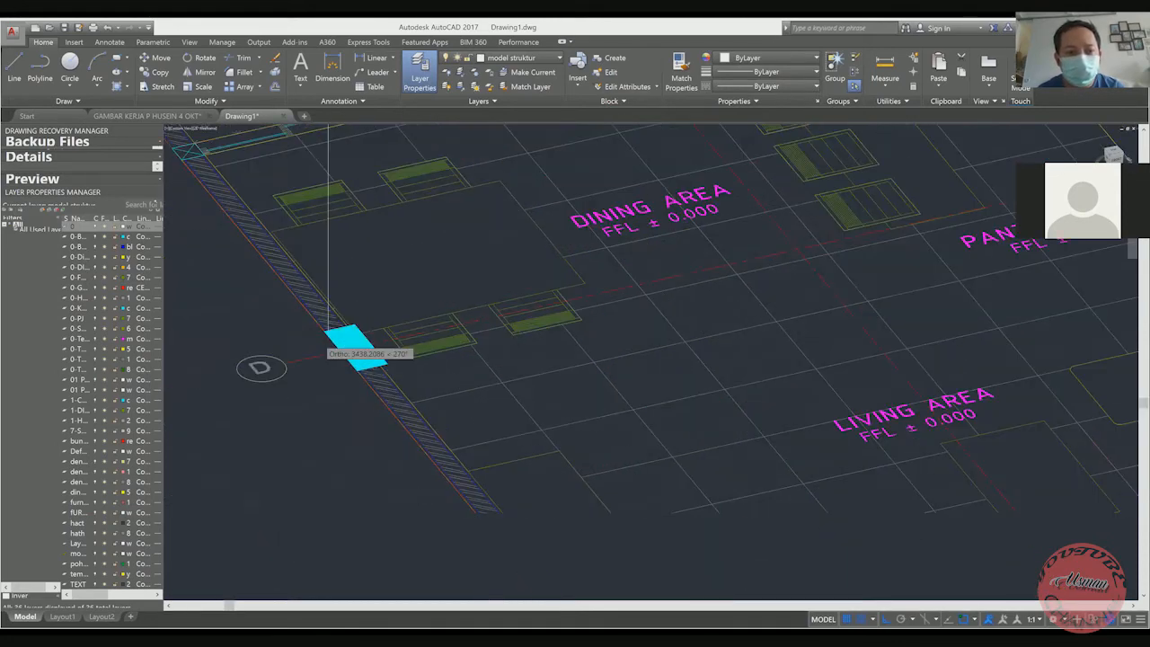
scroll(341, 323, up, 2)
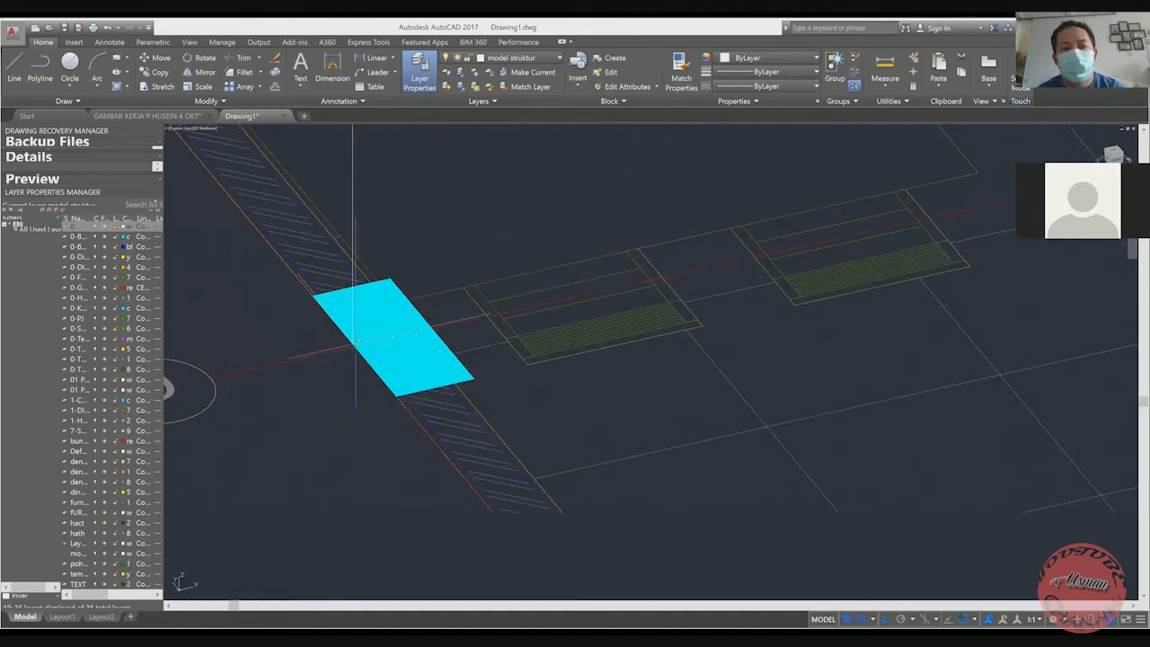
scroll(338, 305, down, 4)
scroll(338, 305, down, 4)
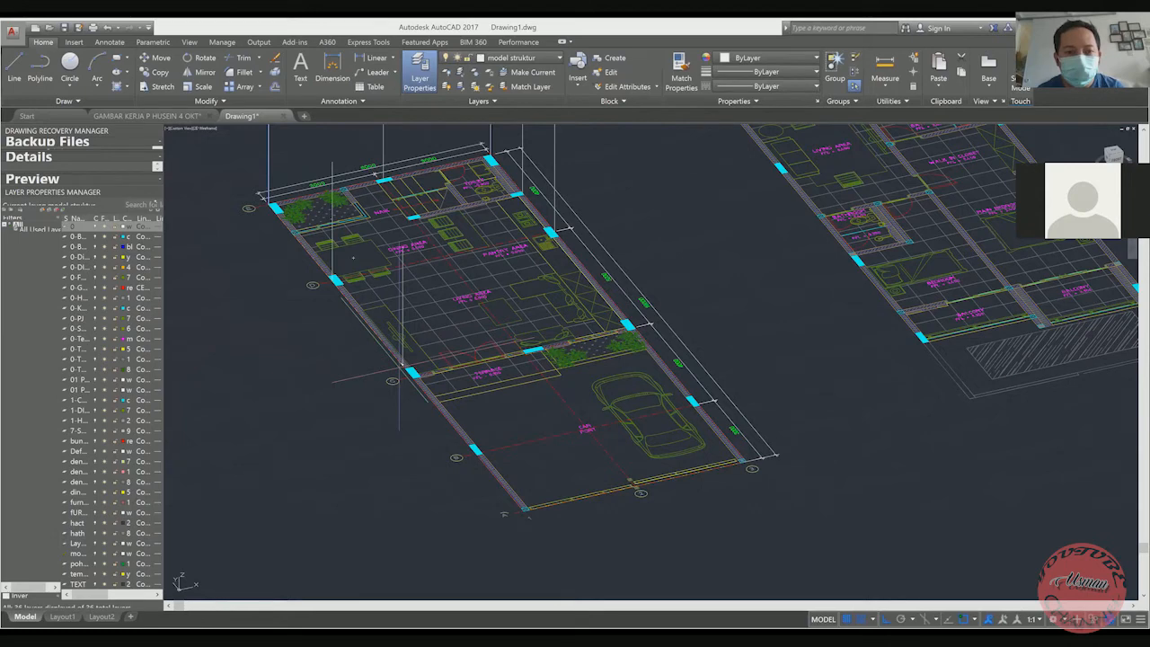
scroll(395, 328, up, 4)
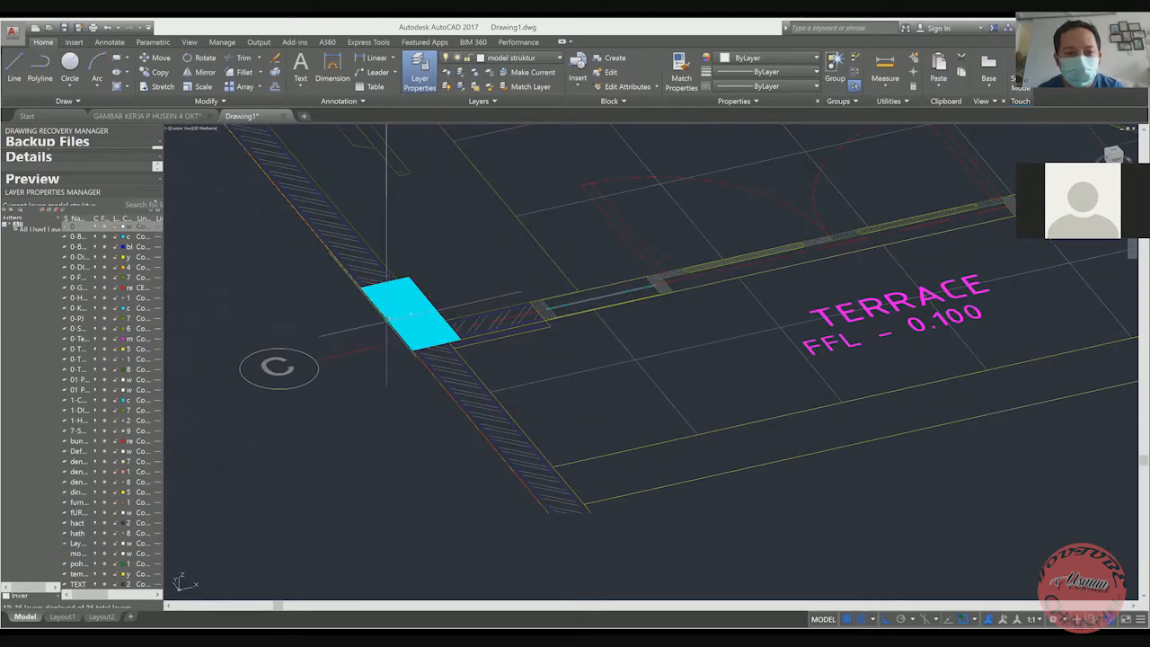
Copy the vertical line to the far side-wall column and the middle column on grid row C by the terrace
scroll(390, 337, down, 2)
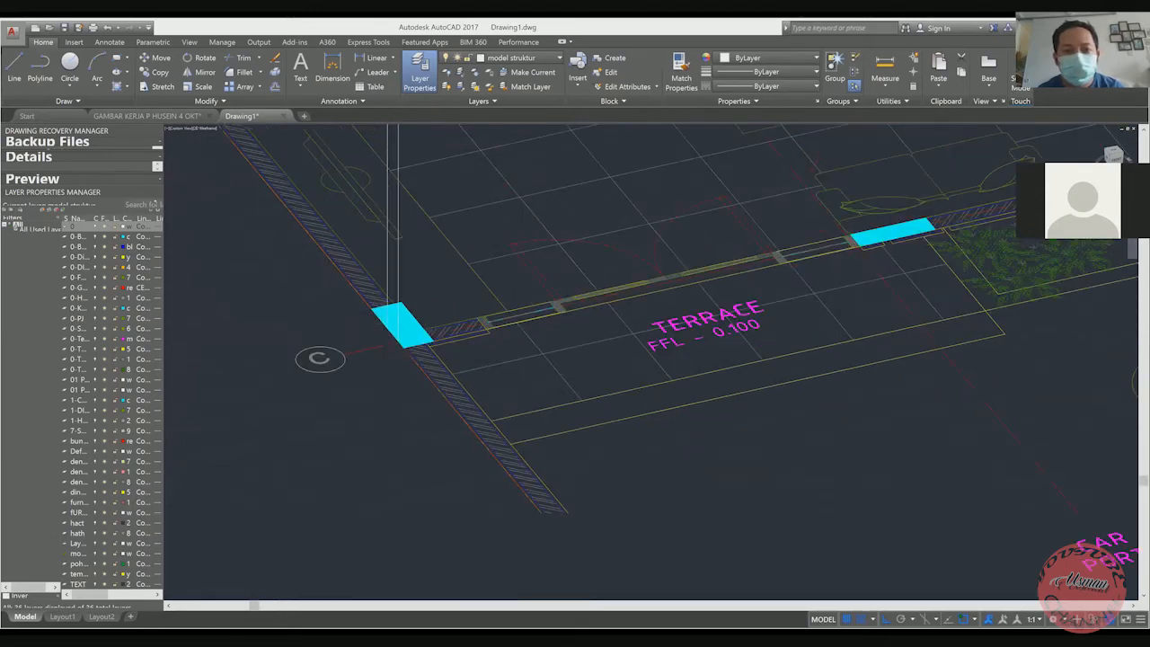
scroll(389, 338, down, 3)
middle_drag(734, 260, 616, 292)
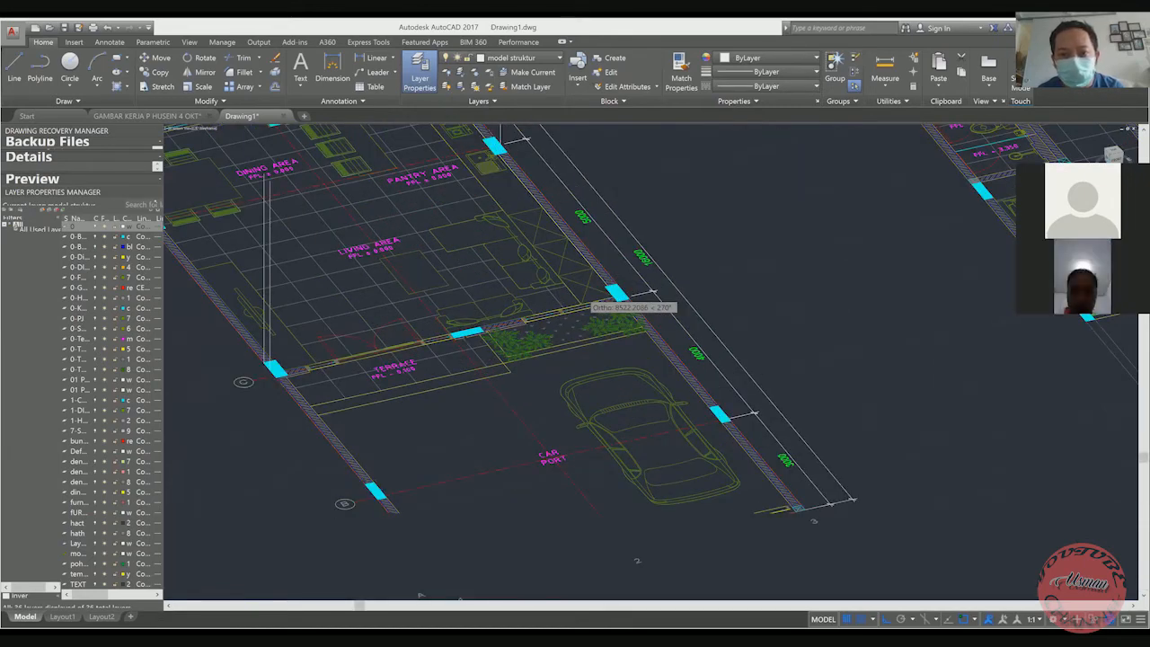
scroll(629, 291, up, 5)
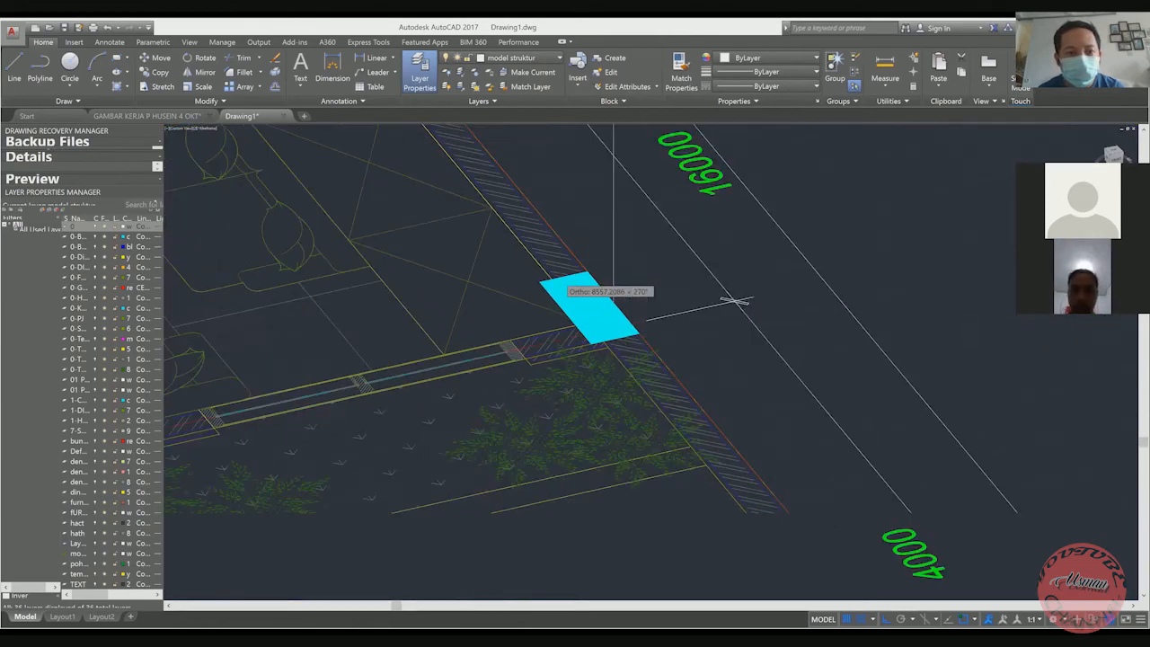
scroll(558, 280, down, 4)
scroll(364, 333, up, 5)
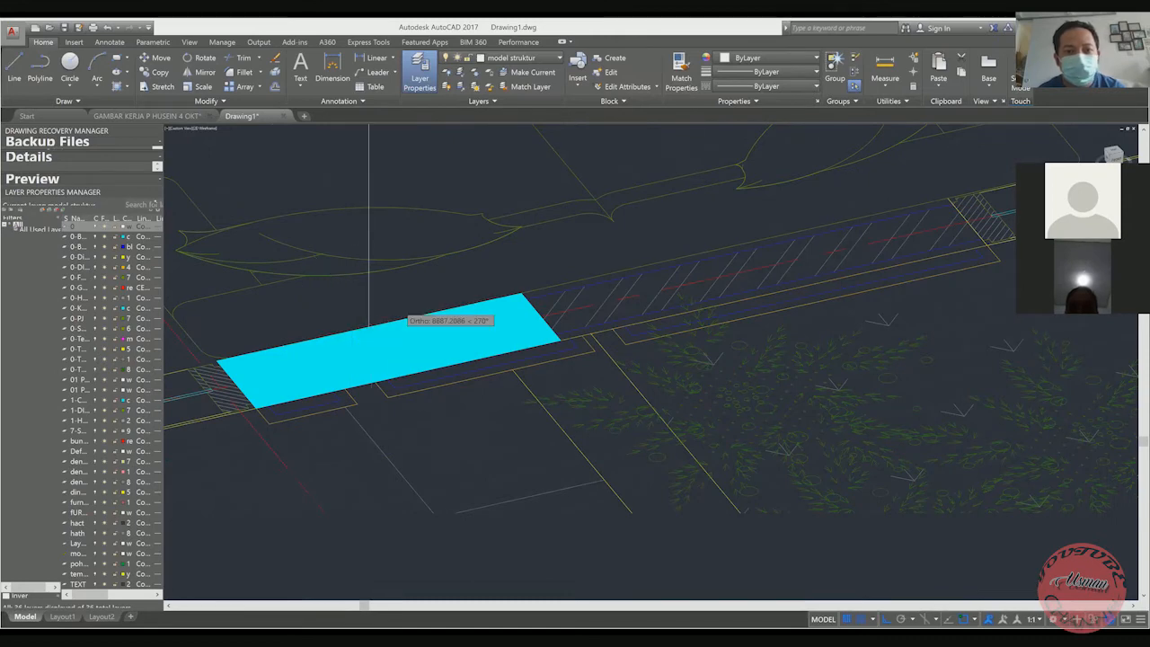
scroll(389, 296, down, 4)
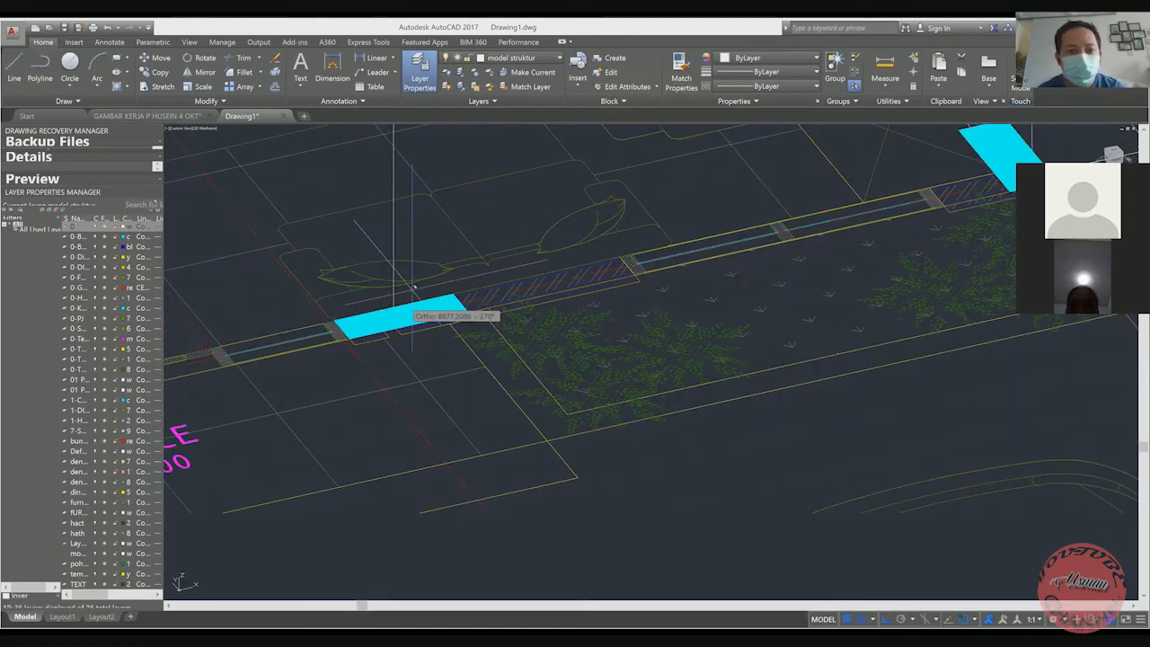
Copy the vertical line to the two carport columns on grid row B, one on each side wall
scroll(413, 288, down, 5)
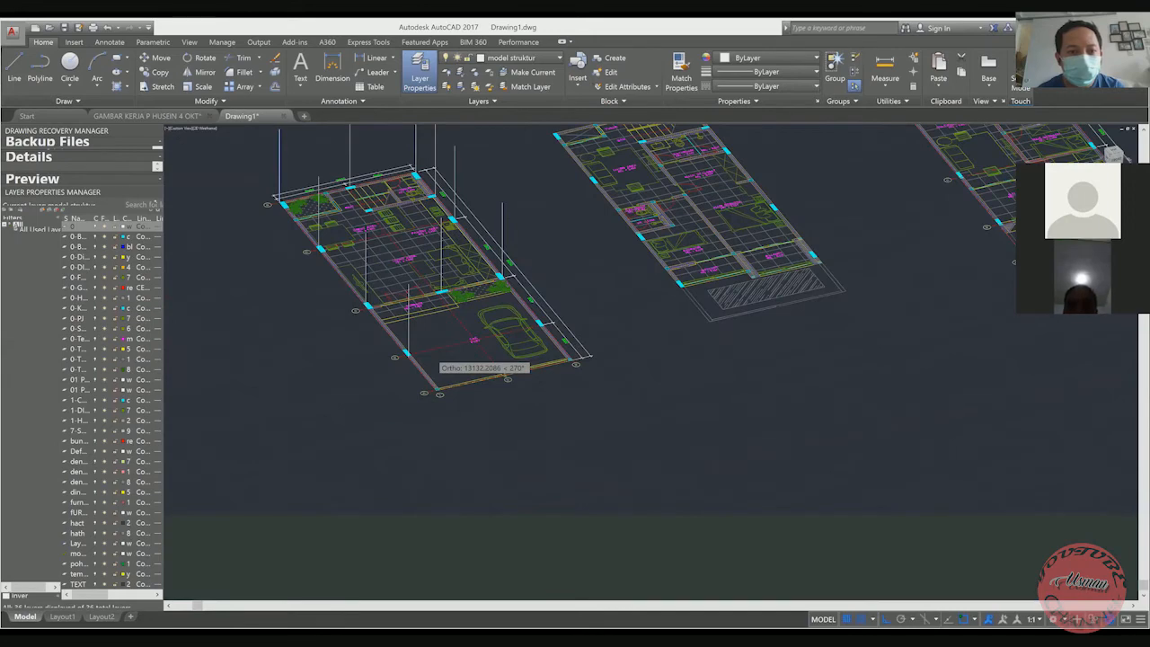
scroll(324, 359, up, 7)
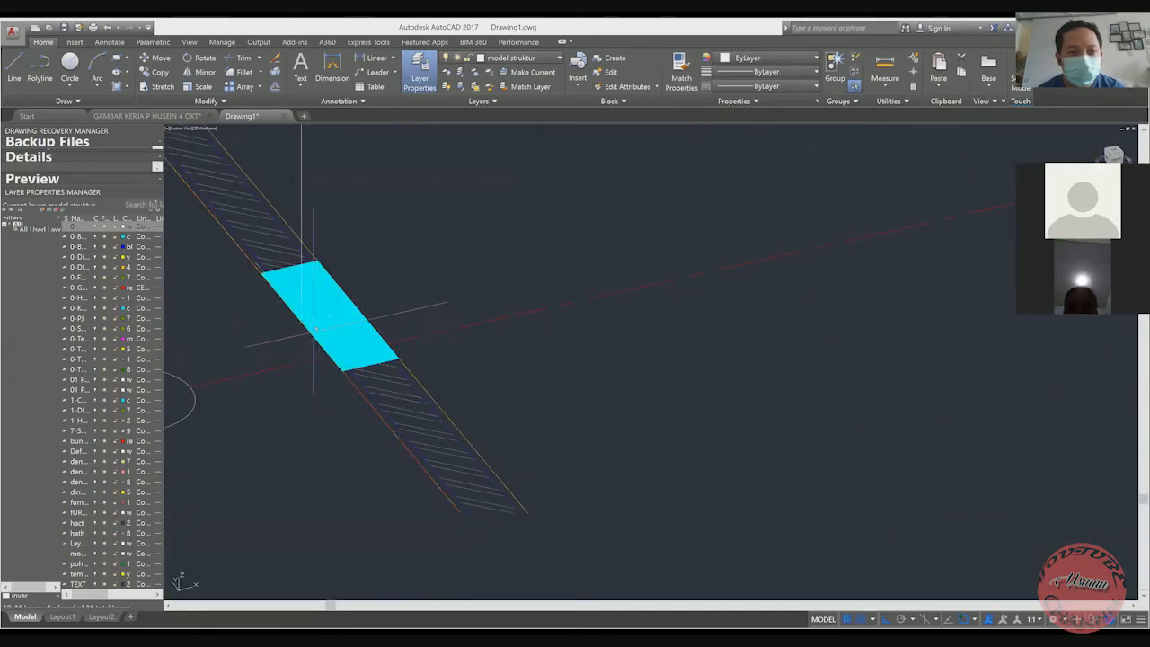
scroll(313, 346, down, 5)
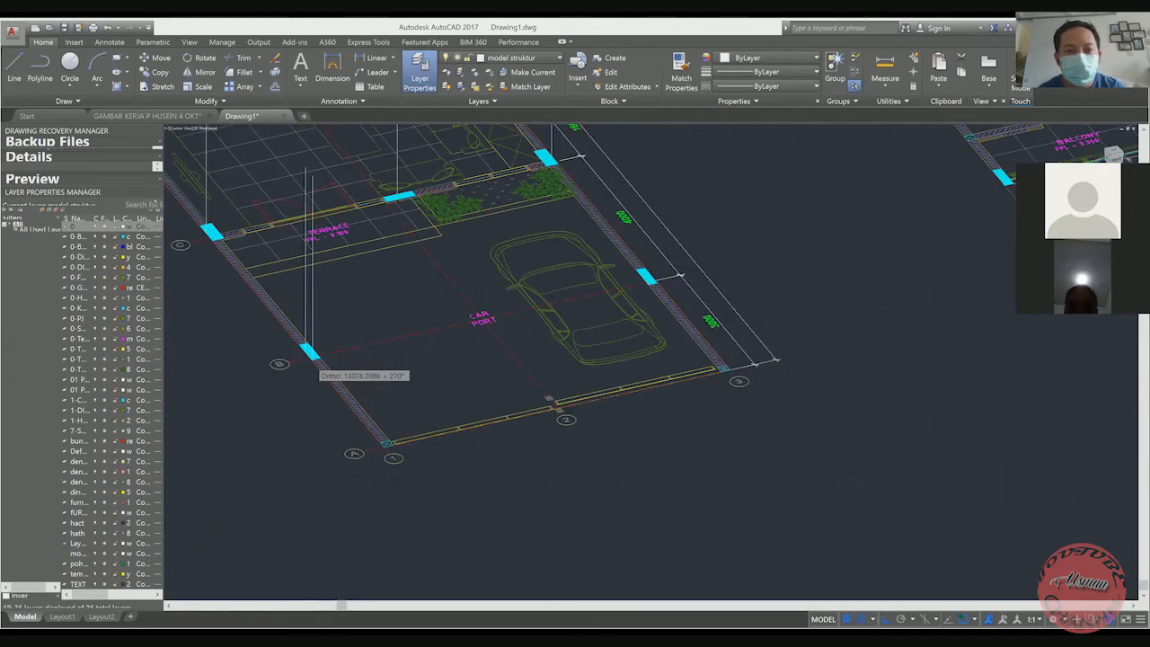
click(309, 351)
middle_drag(646, 276, 526, 309)
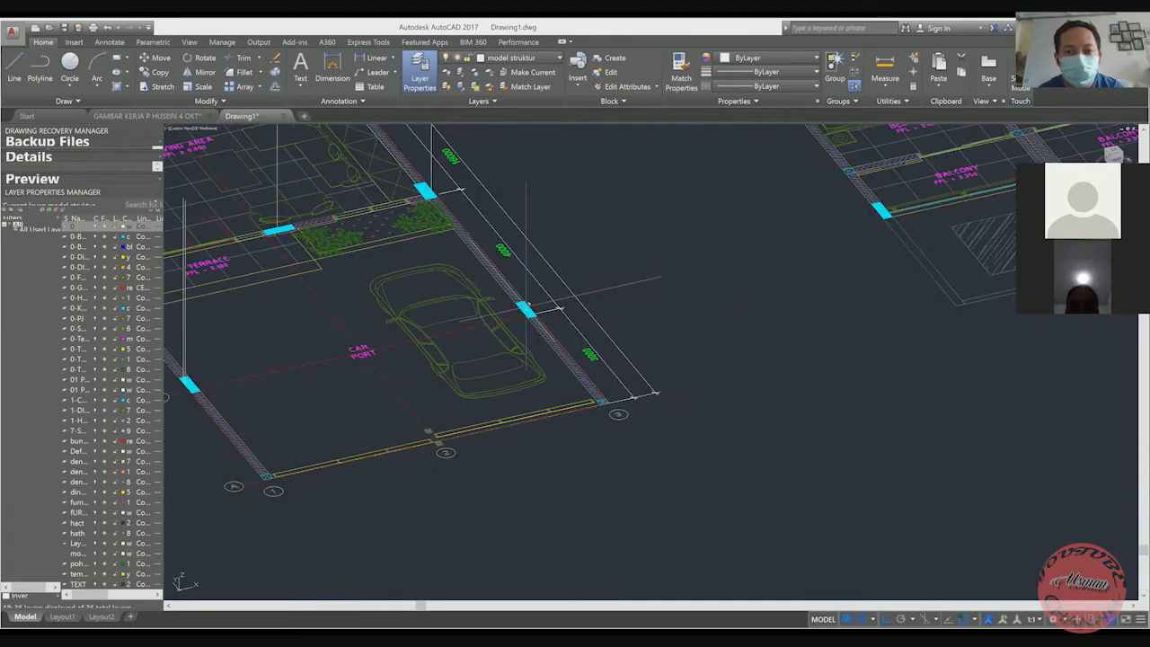
scroll(528, 308, up, 6)
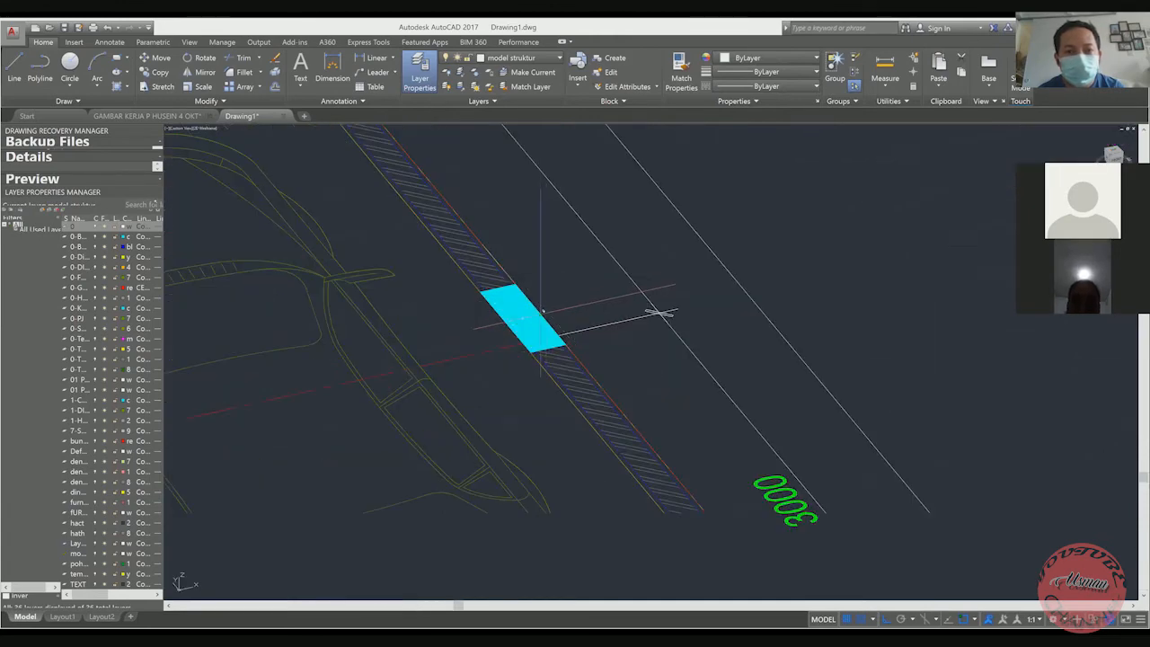
scroll(570, 301, down, 4)
scroll(570, 301, down, 2)
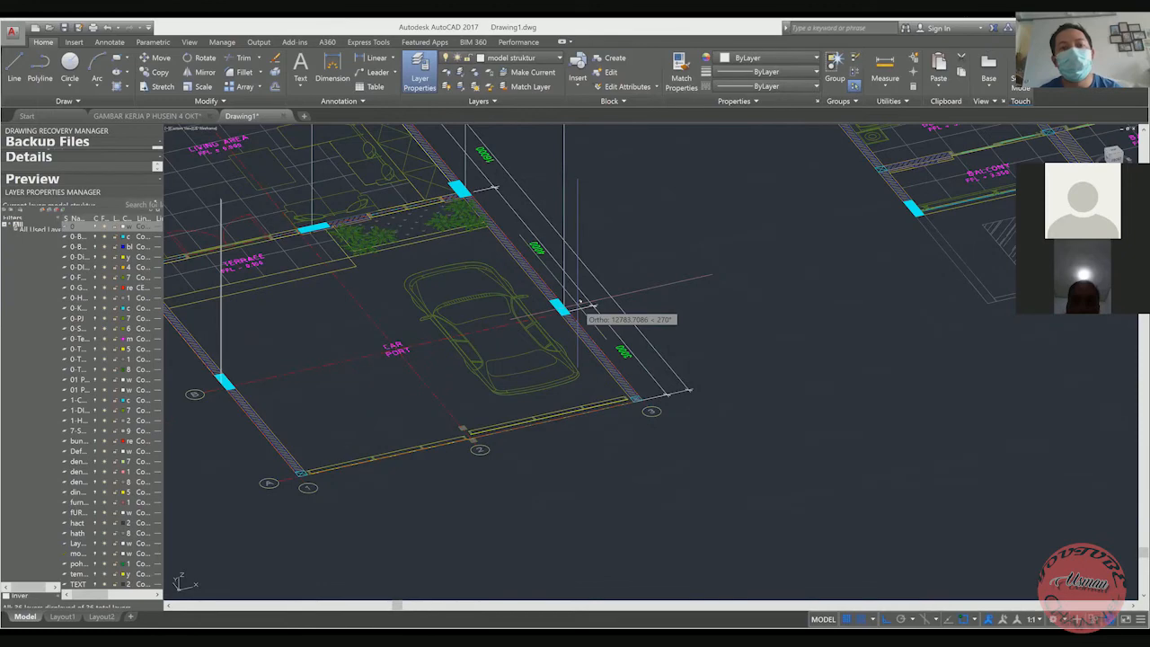
Orbit to a low-angle 3D view and inspect the vertical column lines standing on the ground-floor plan
scroll(575, 304, down, 3)
middle_drag(572, 306, 620, 343)
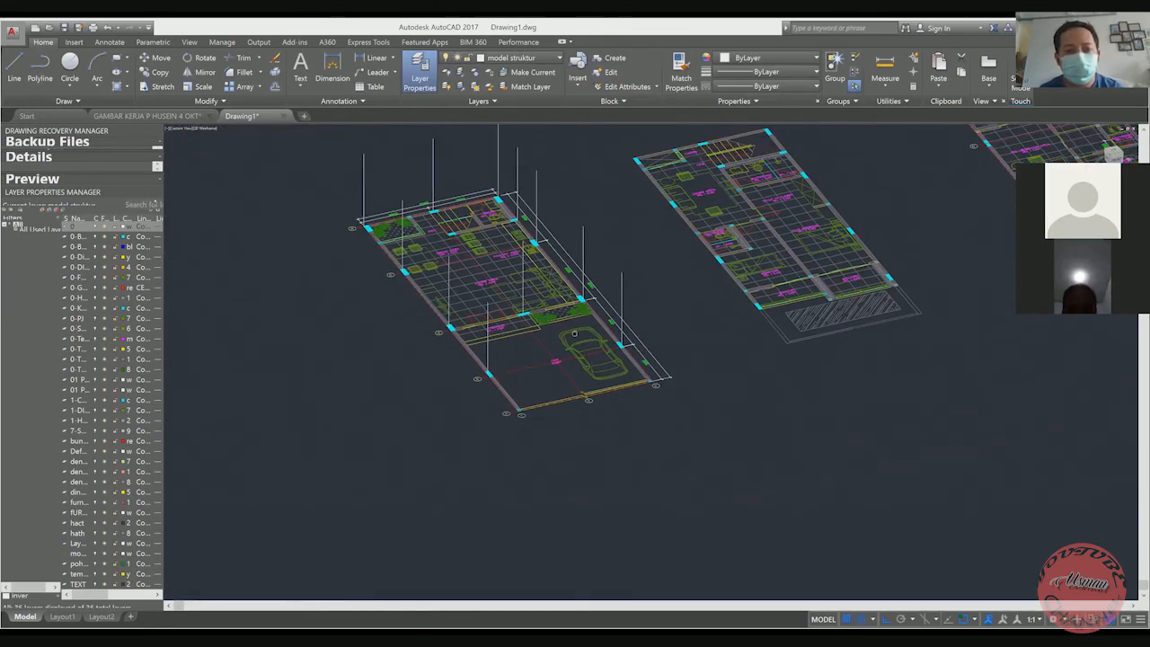
scroll(575, 332, up, 2)
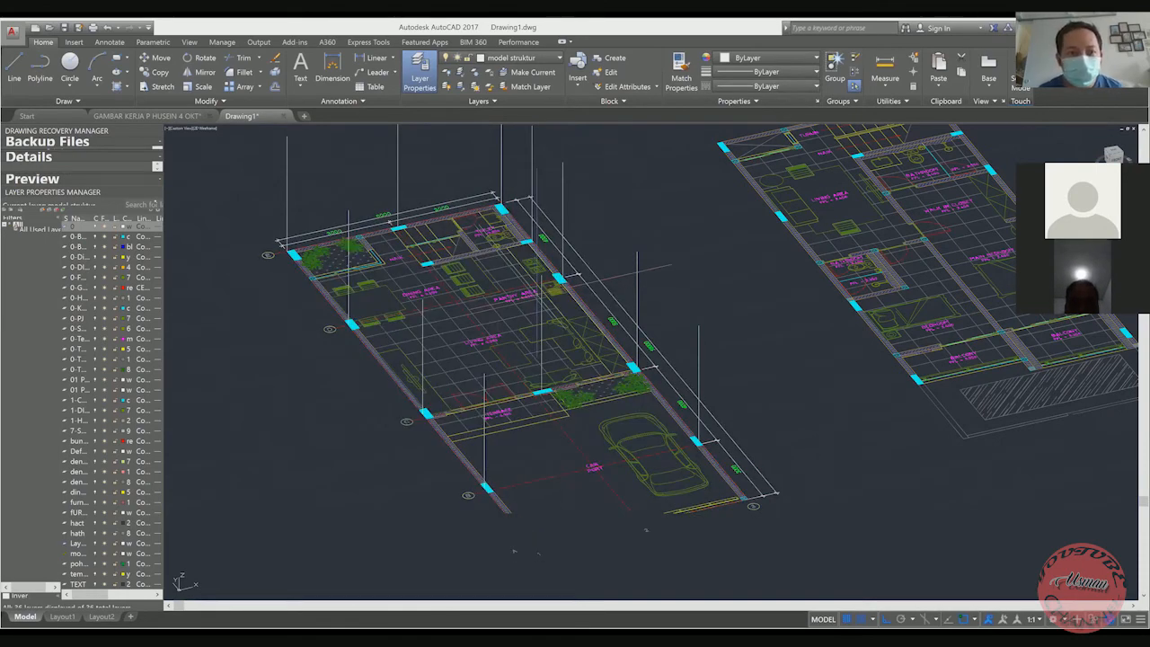
scroll(526, 288, down, 3)
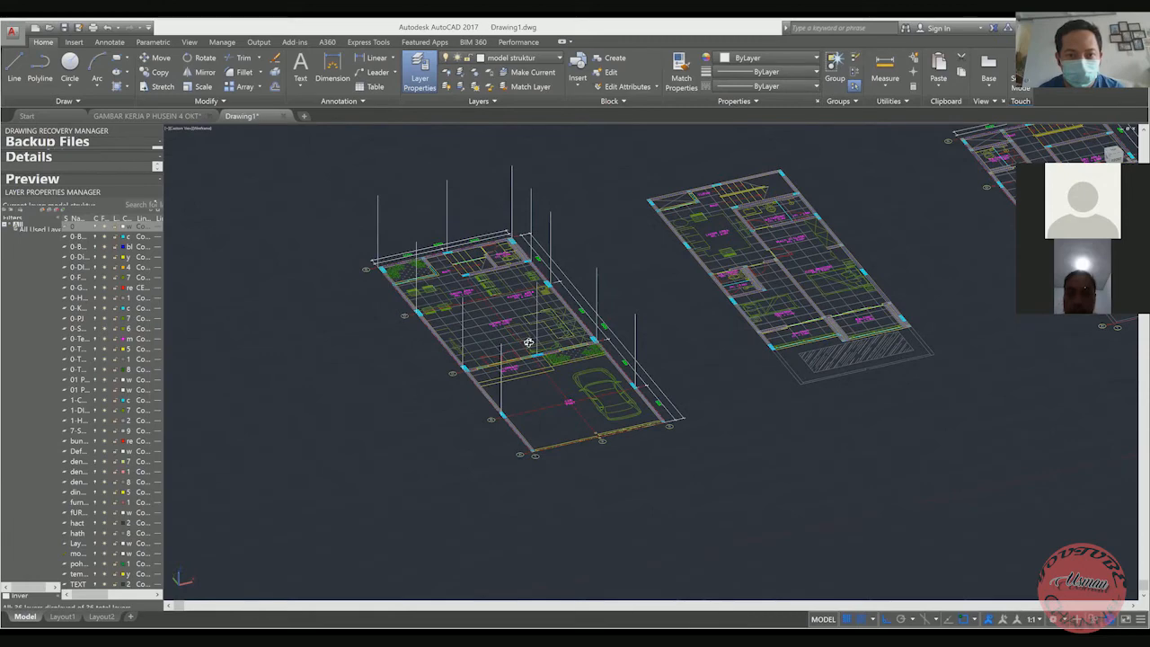
shift+middle_drag(519, 325, 542, 273)
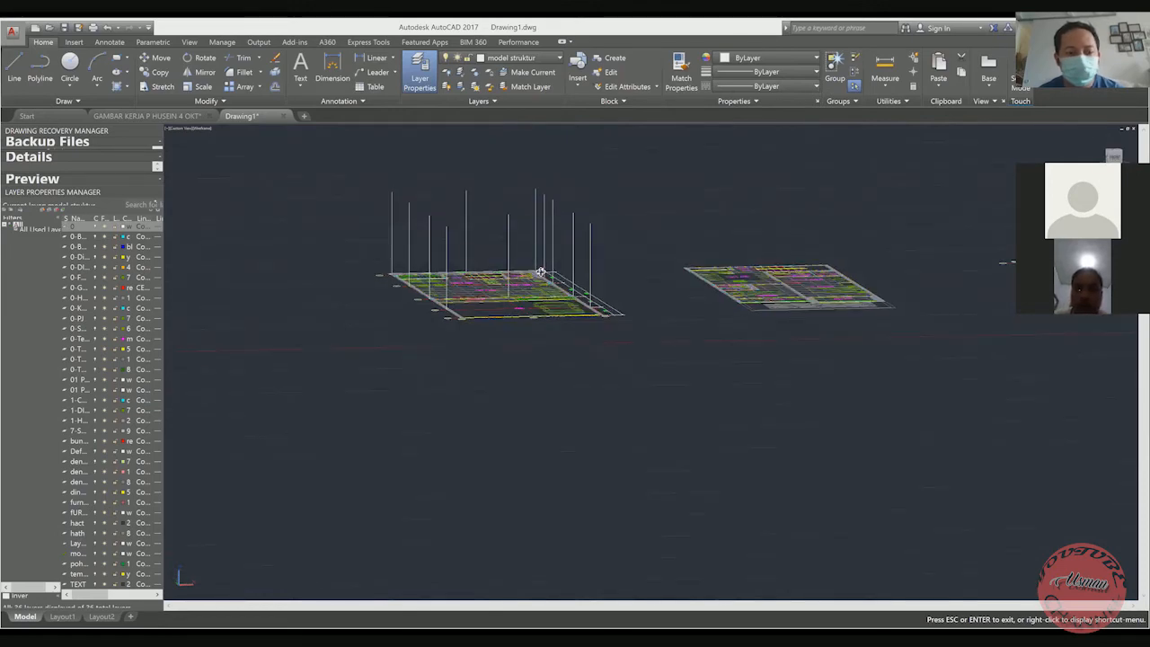
Draw beam lines joining the tops of the three rear column lines and running along one side wall to the carport column's top
key(Escape)
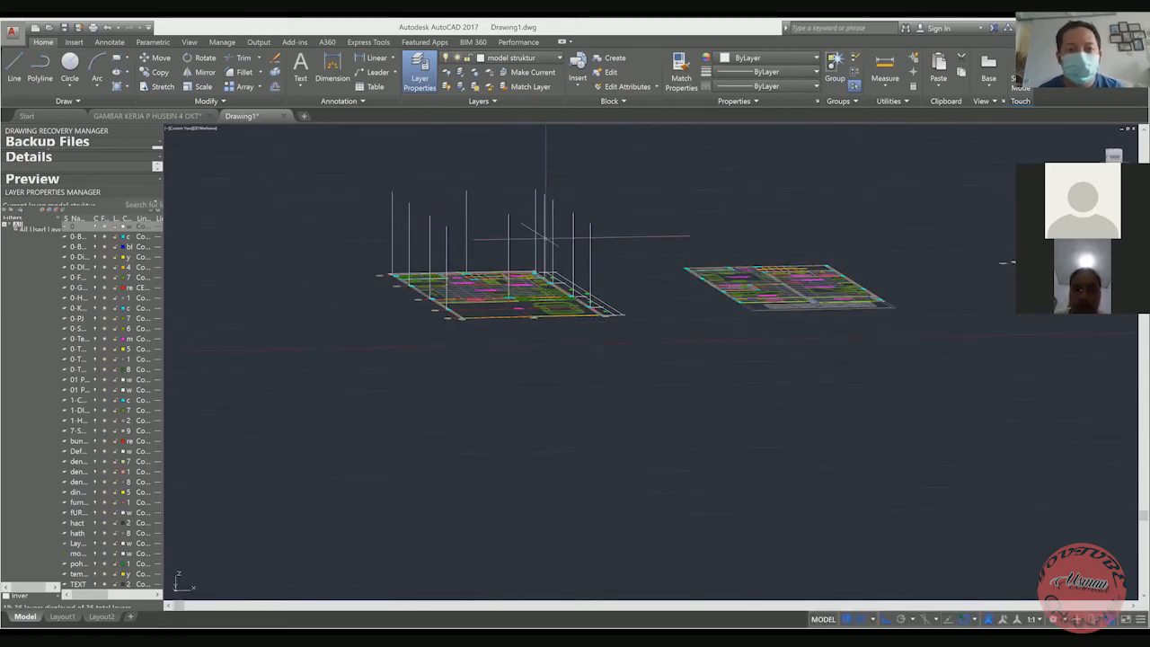
scroll(551, 236, up, 2)
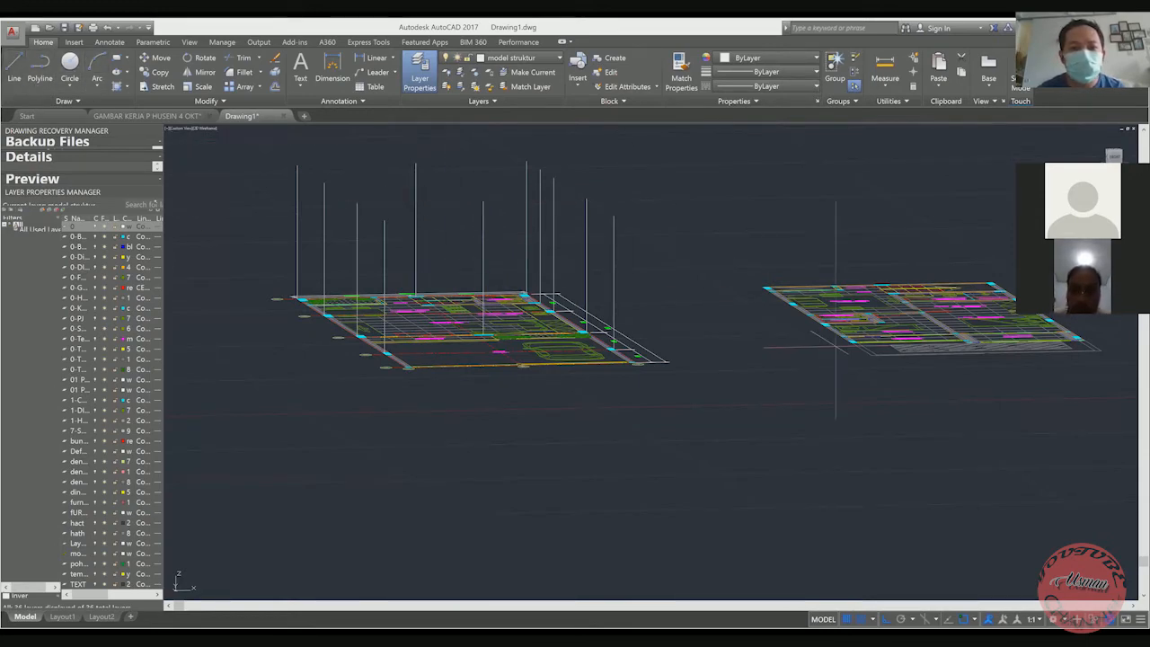
middle_drag(562, 286, 593, 353)
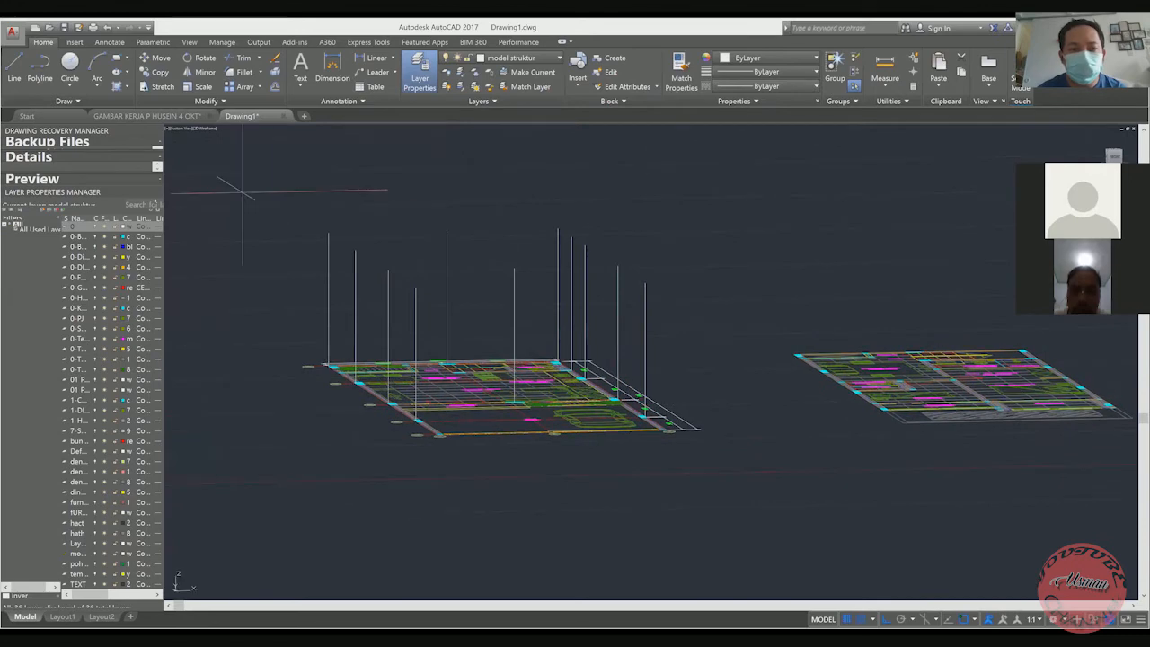
click(328, 234)
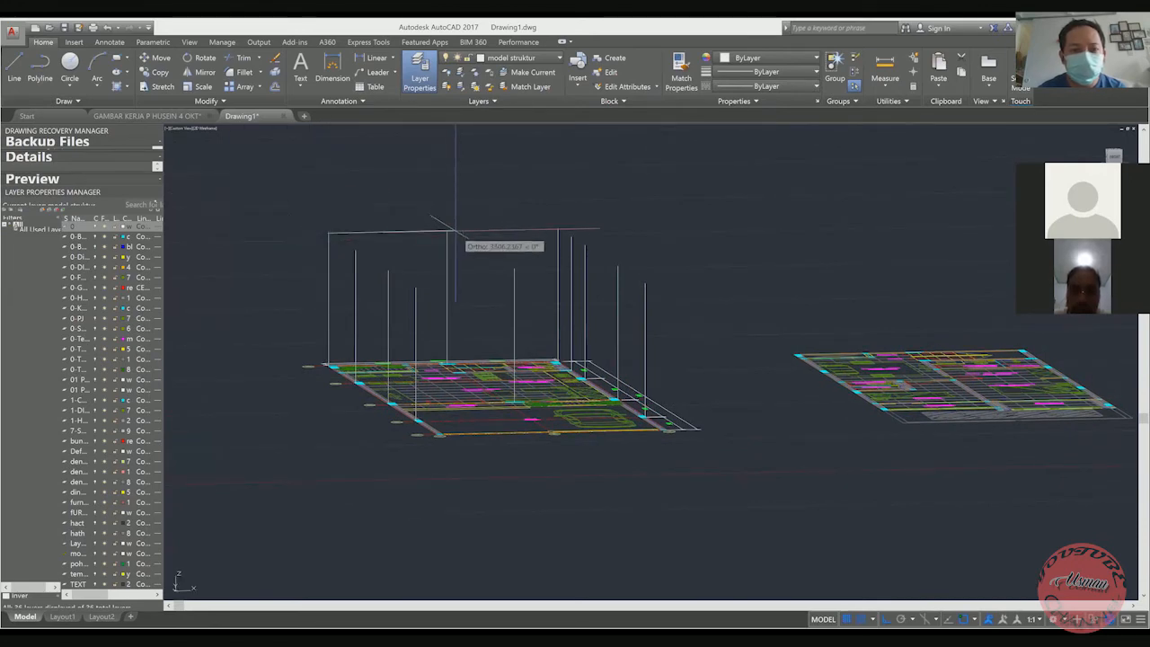
click(448, 232)
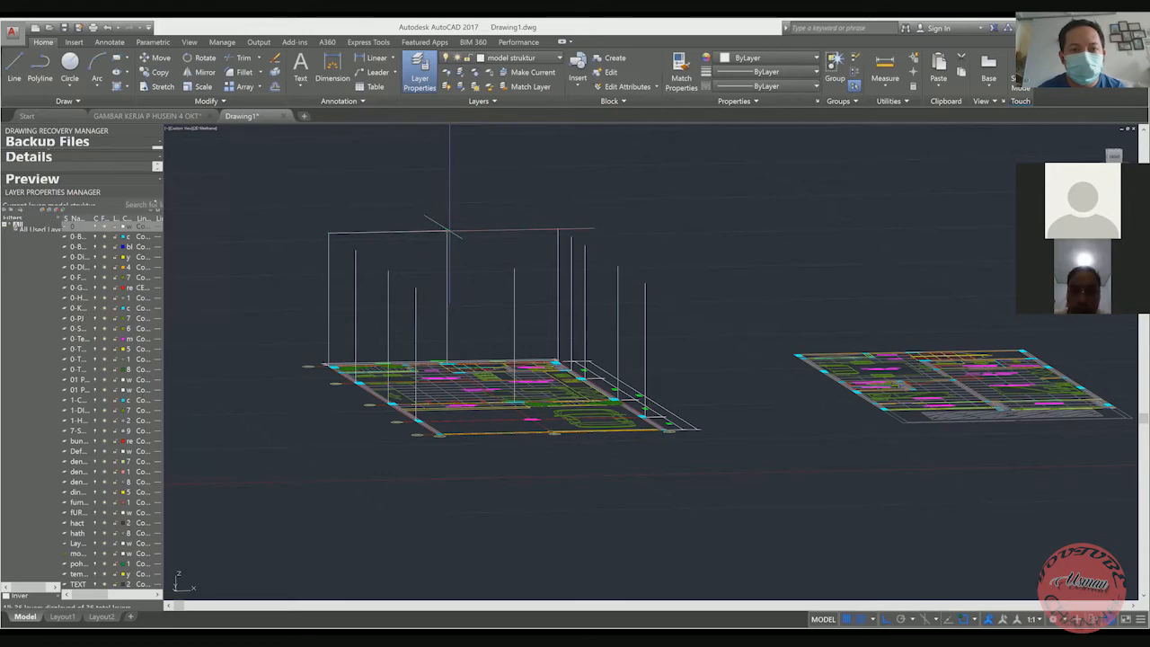
click(560, 231)
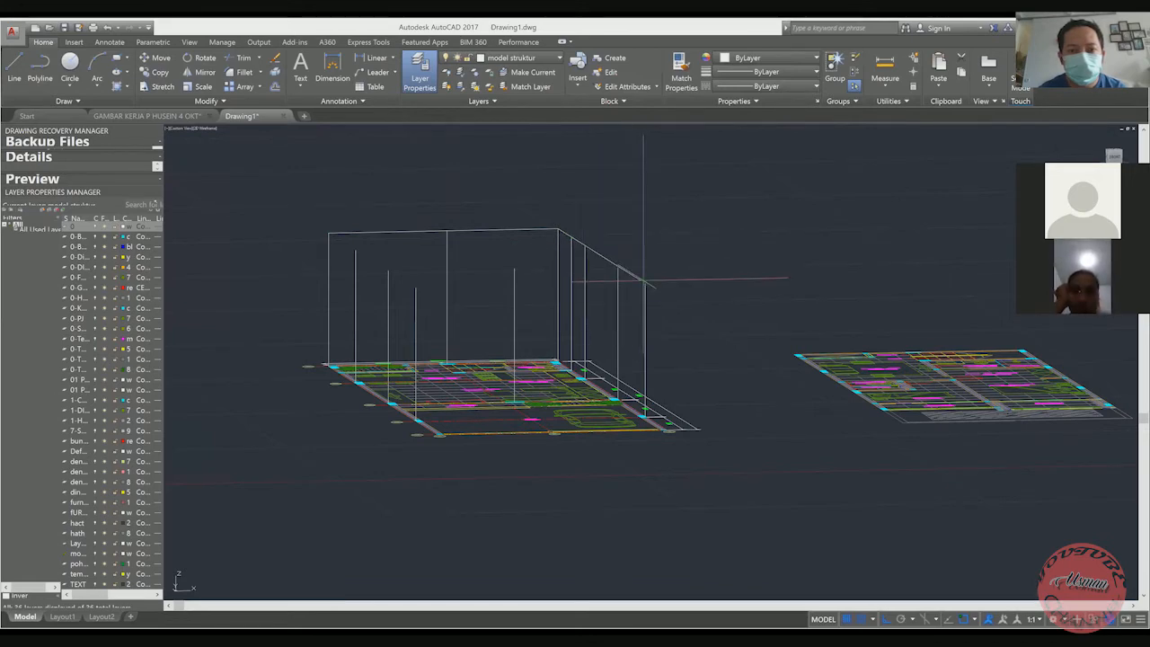
right_click(639, 279)
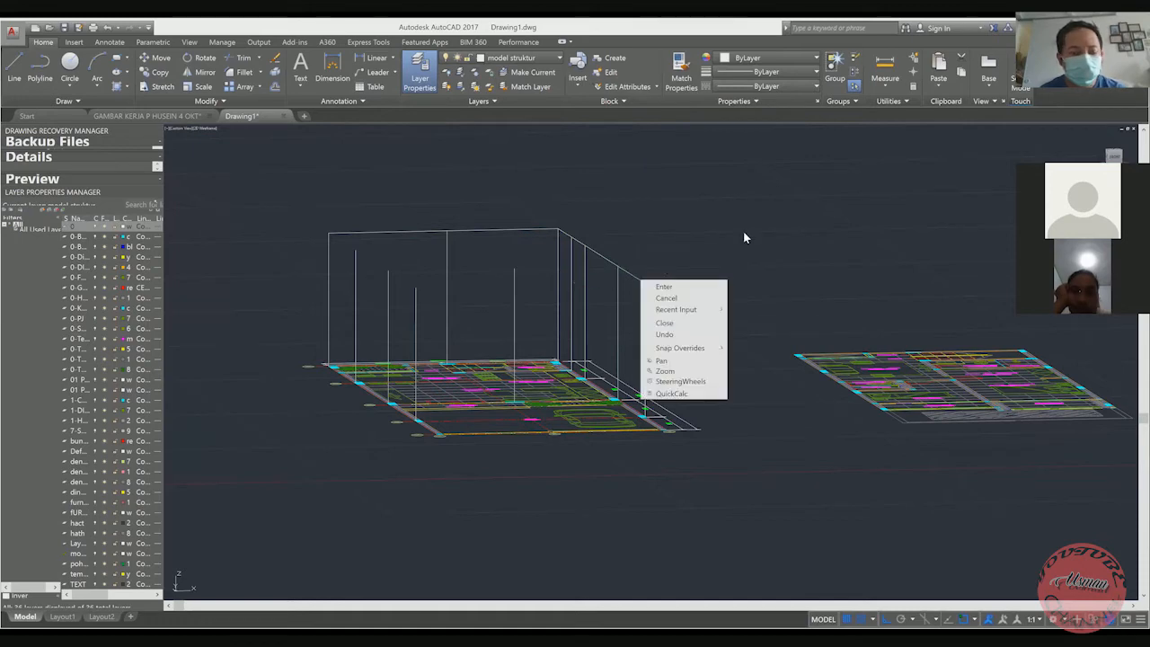
click(740, 233)
key(Escape)
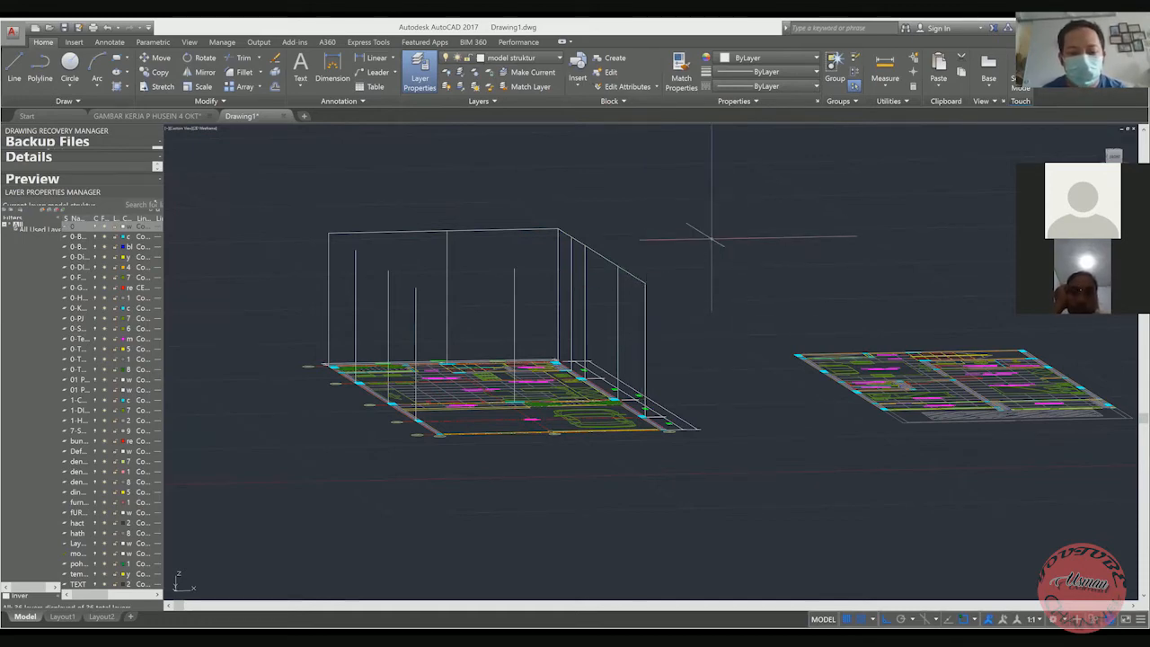
Draw a beam line from the rear corner column's top at grid E to the grid D column's top on the open side wall
shift+middle_drag(711, 239, 685, 375)
scroll(669, 377, up, 3)
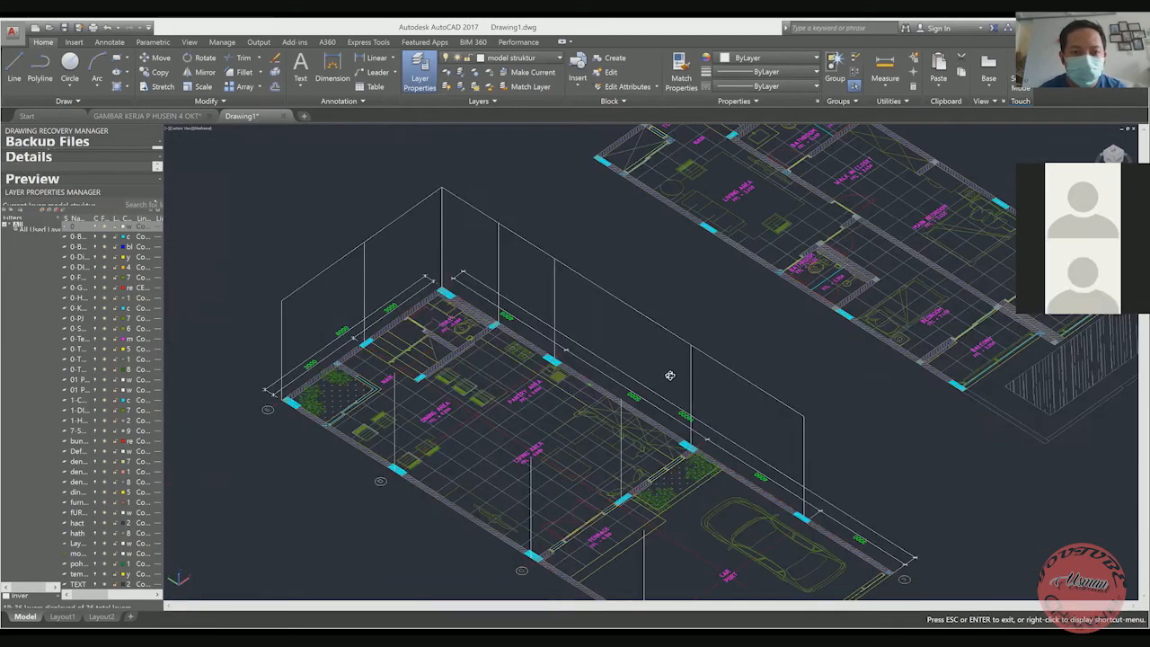
scroll(410, 339, up, 2)
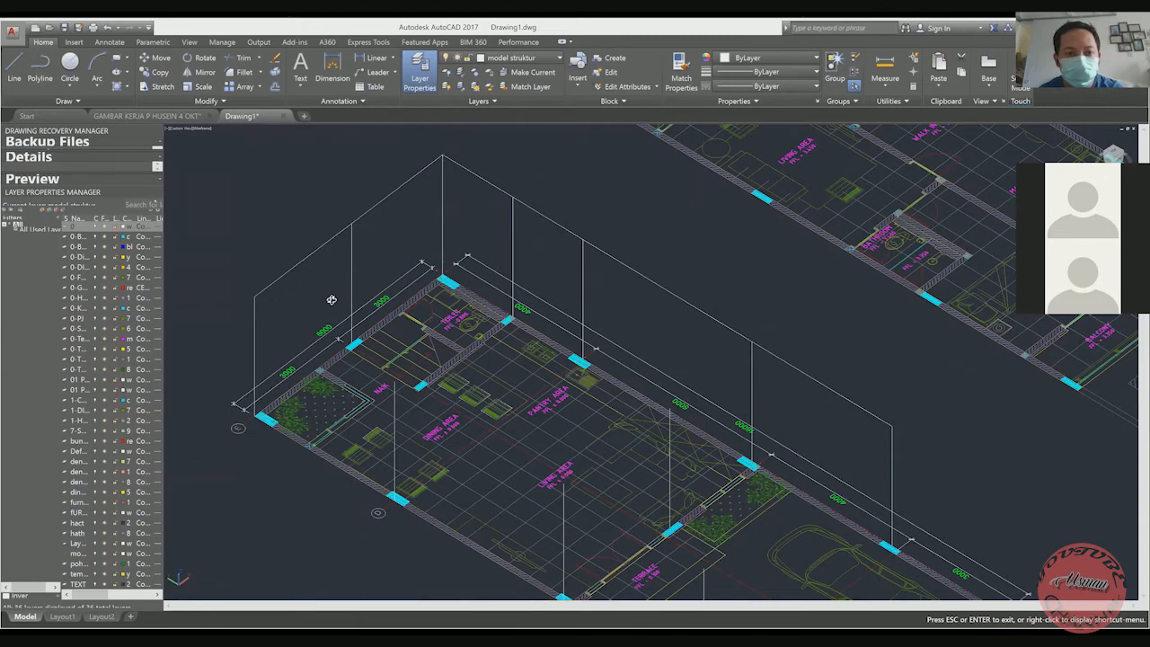
key(Escape)
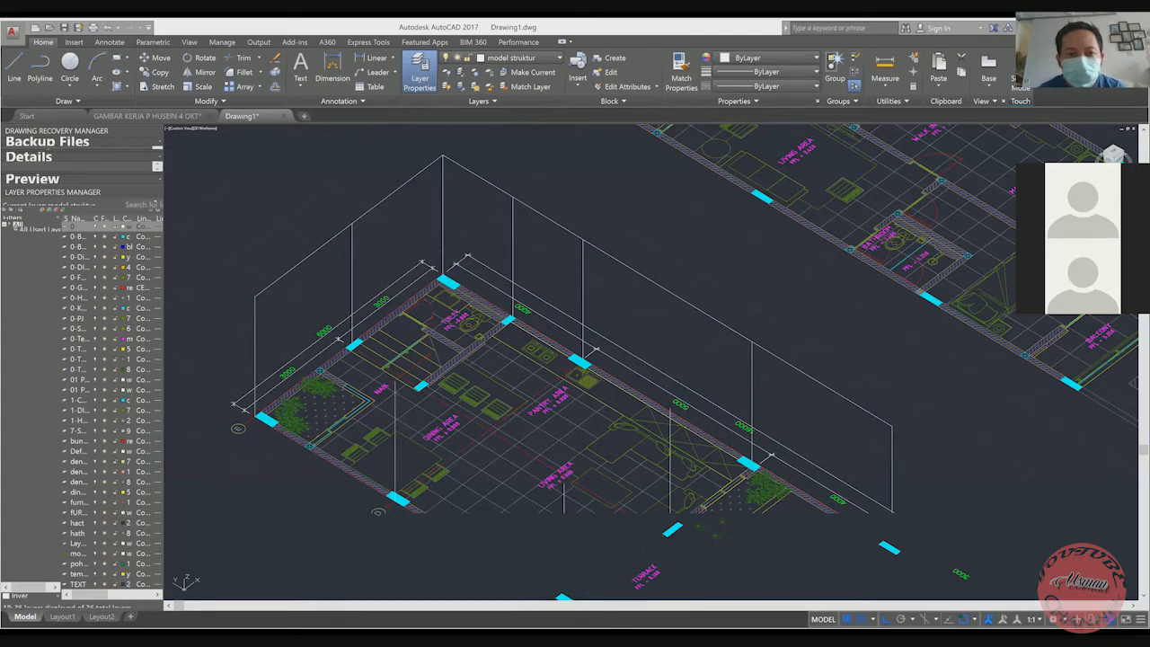
click(15, 69)
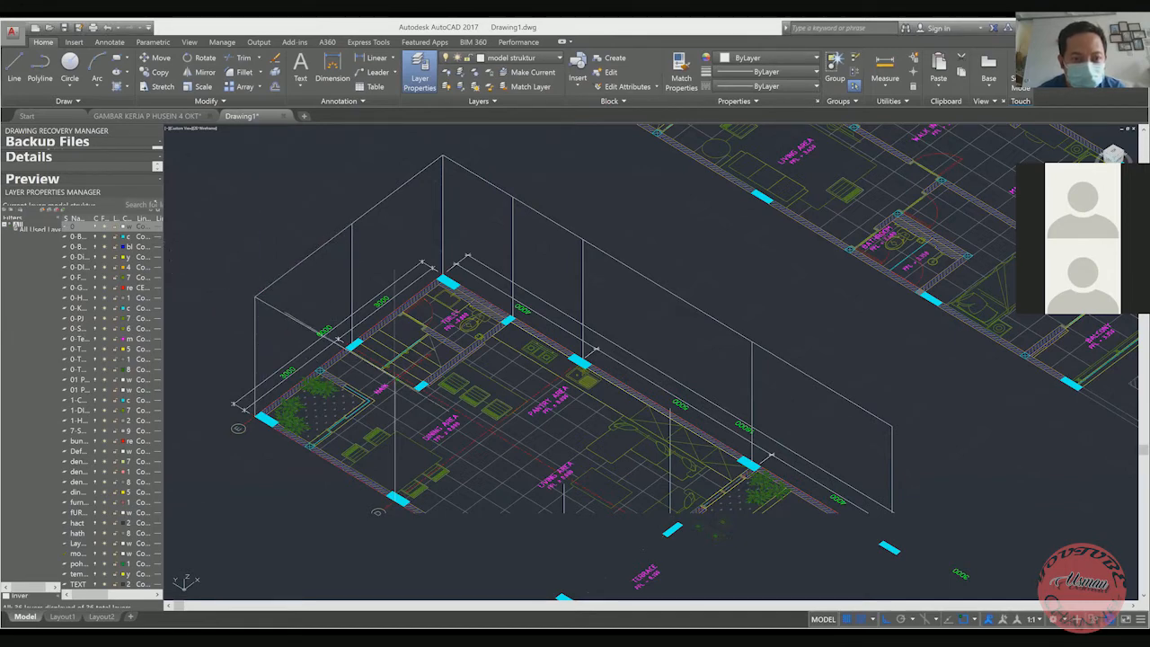
scroll(401, 390, up, 8)
scroll(360, 377, up, 3)
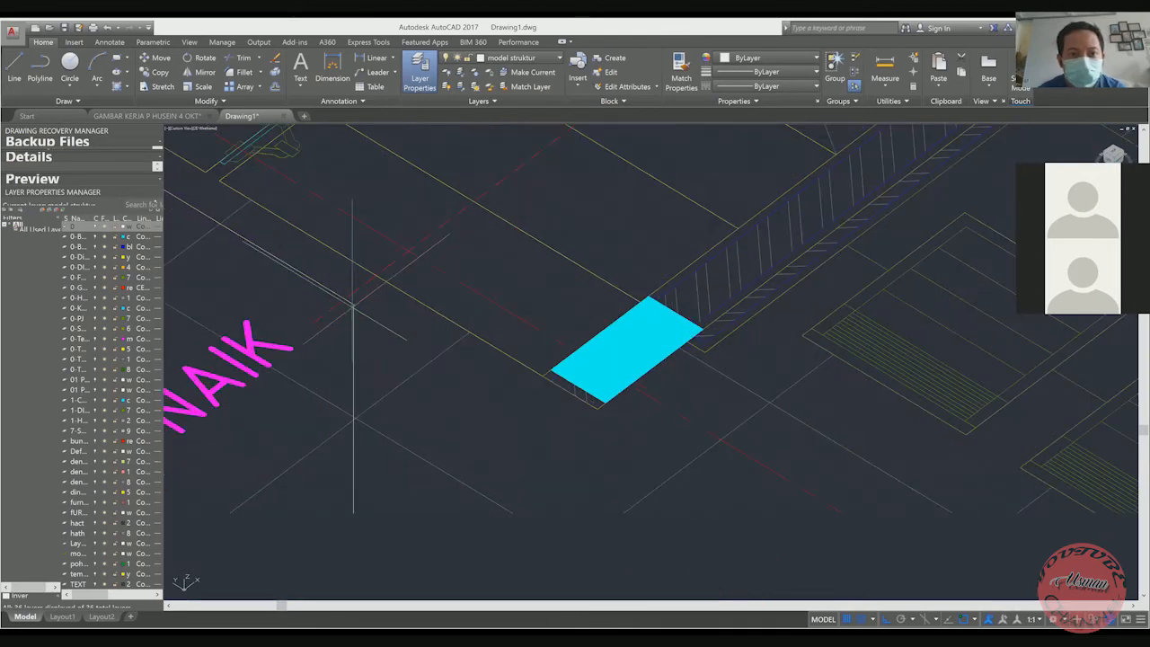
scroll(353, 310, down, 4)
scroll(437, 329, down, 6)
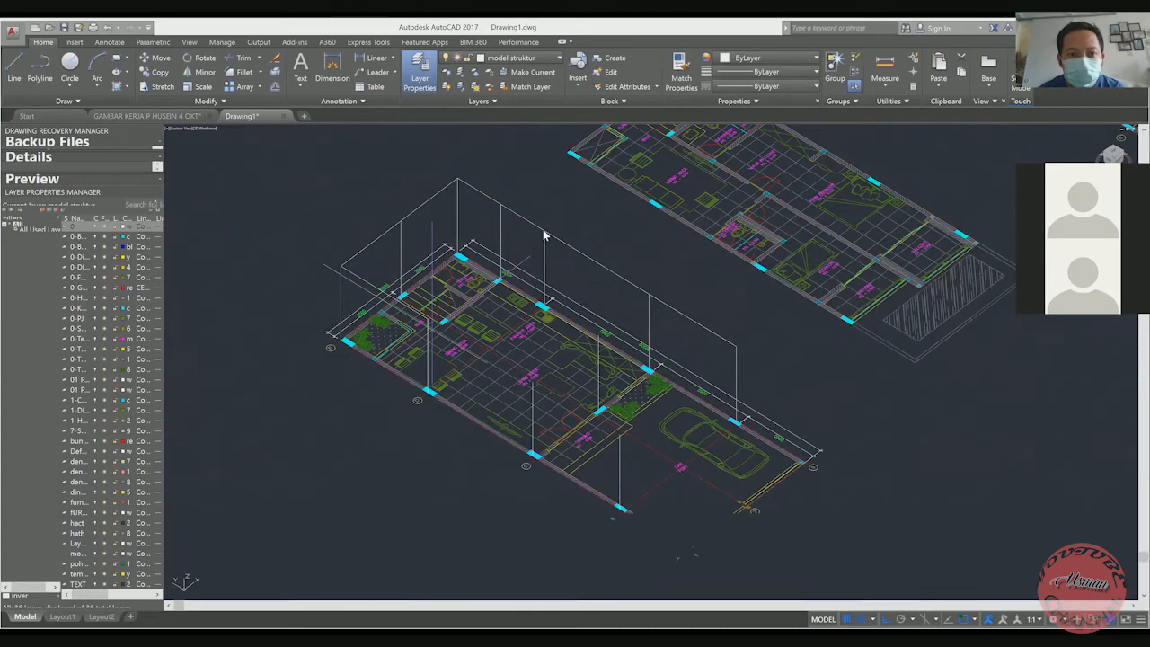
Draw a cross-beam line on grid D between the tops of the two opposite side-wall columns
scroll(544, 235, up, 4)
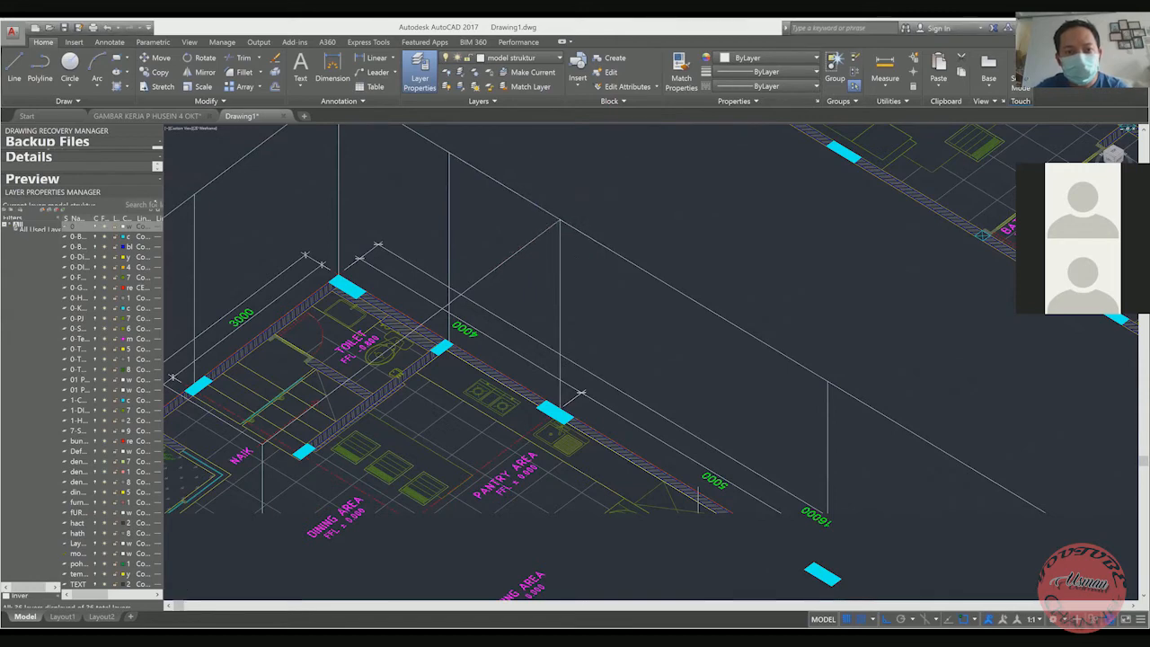
scroll(559, 229, down, 1)
scroll(532, 256, down, 2)
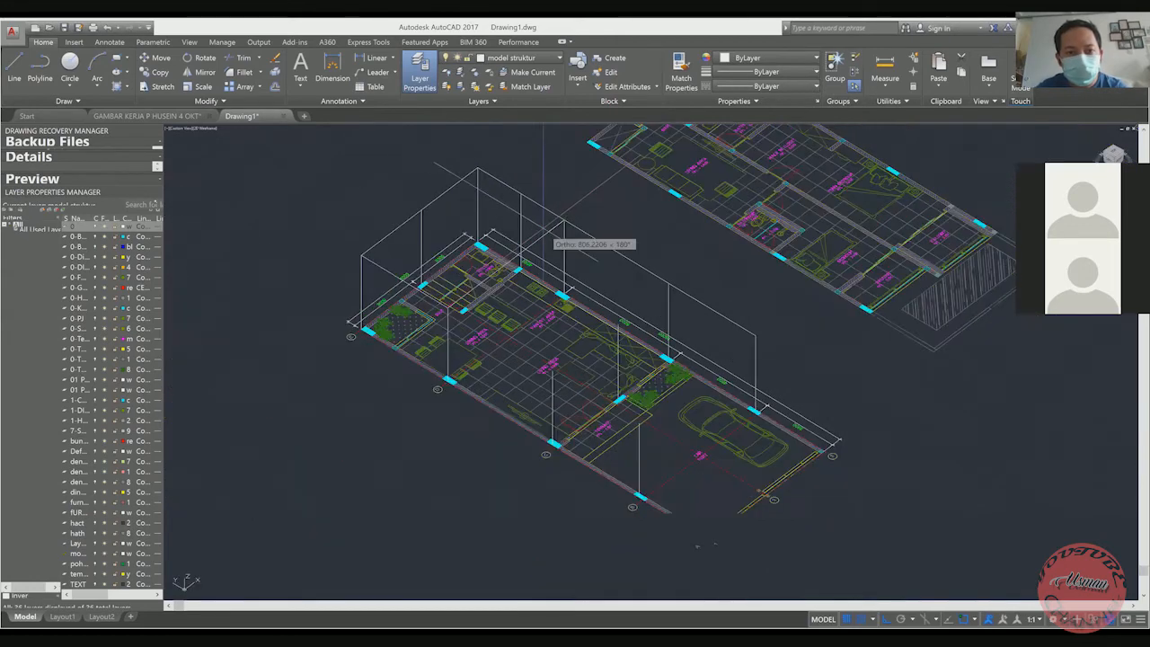
scroll(451, 315, up, 2)
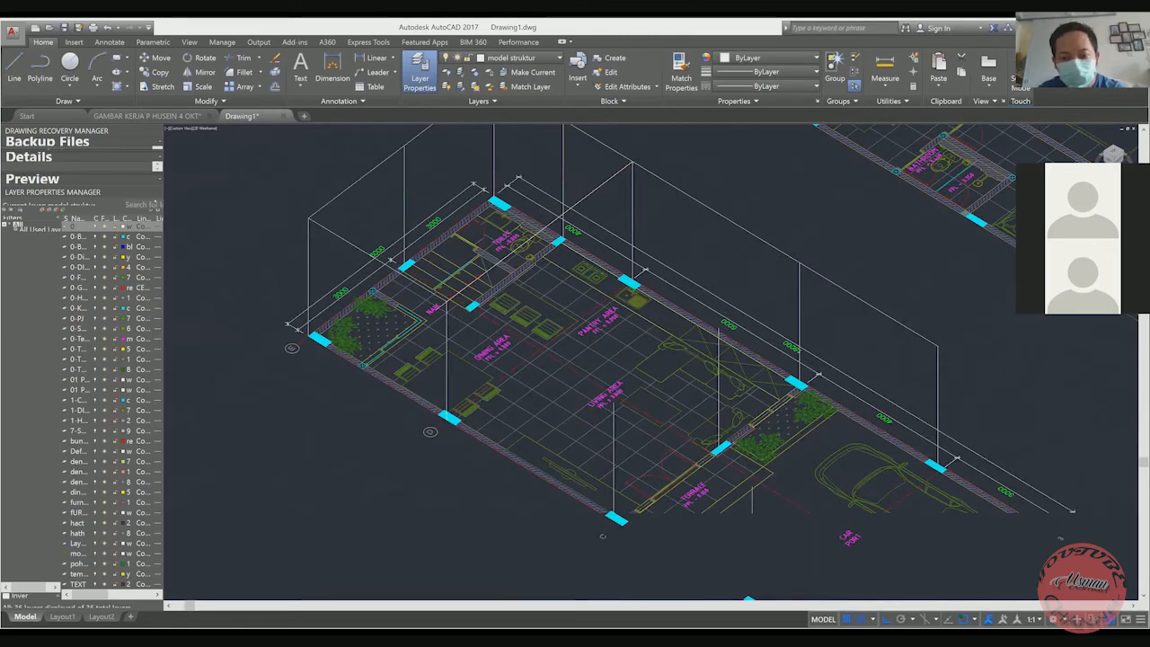
scroll(451, 319, up, 2)
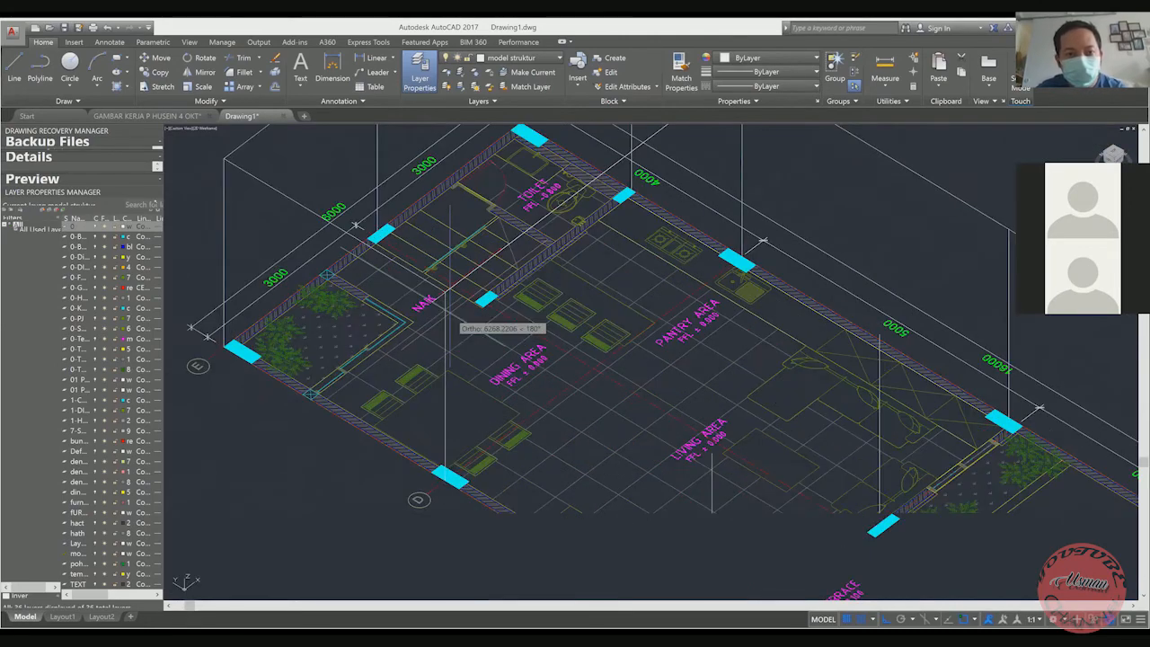
scroll(445, 316, up, 2)
scroll(444, 296, up, 3)
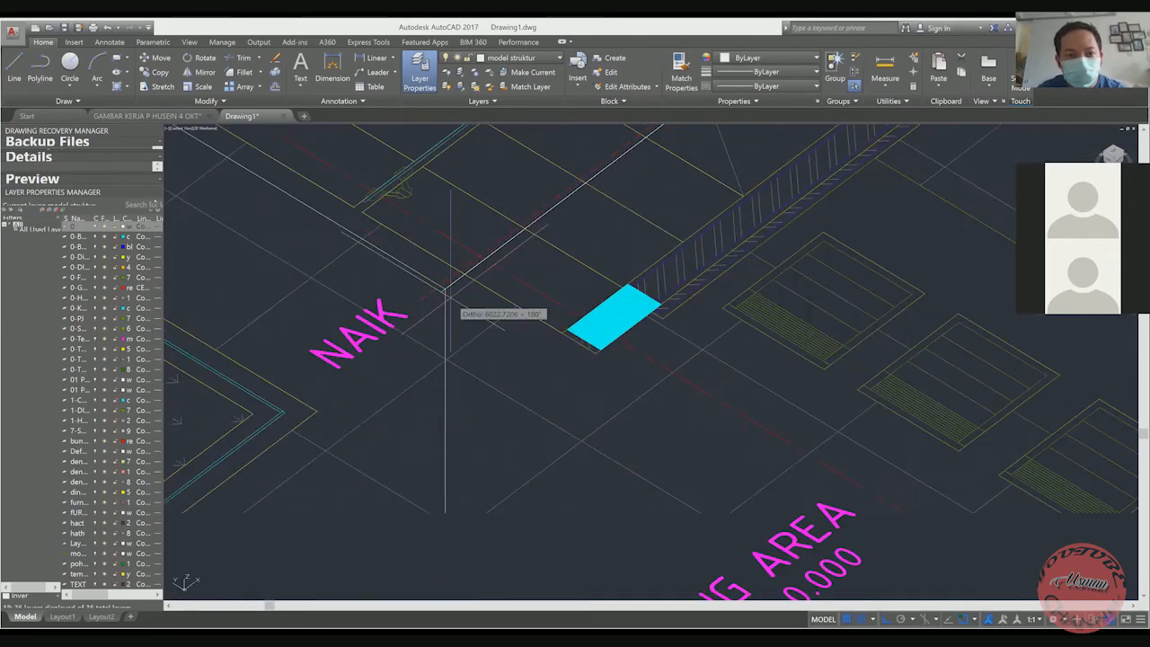
click(445, 289)
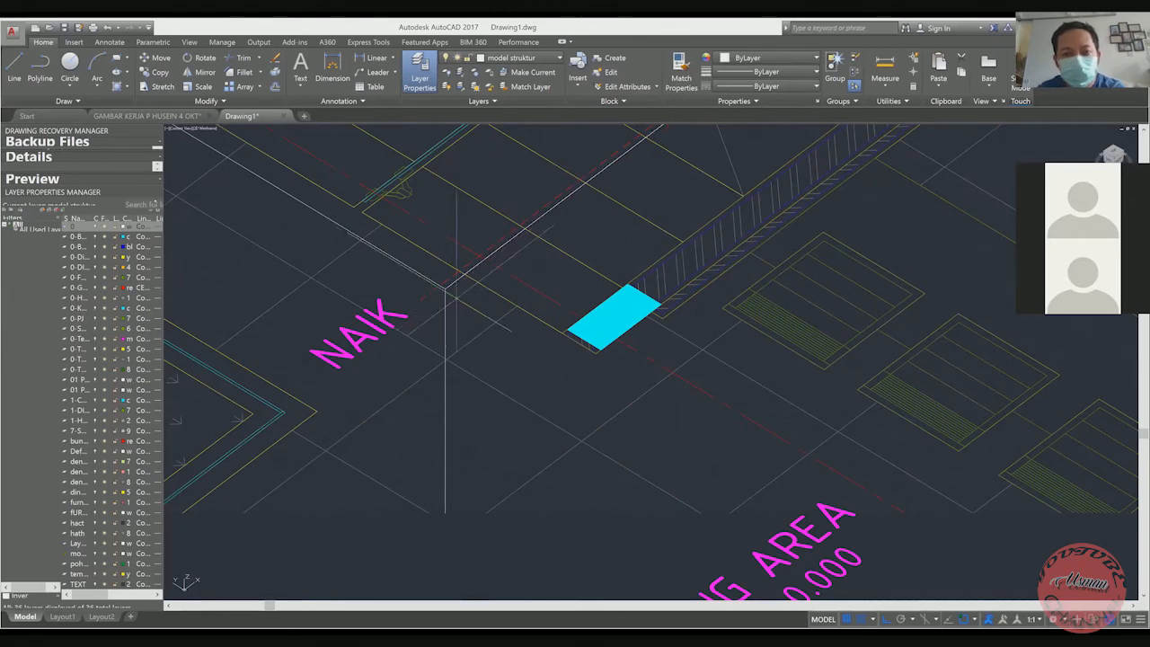
Extend the open side wall's beam line from the grid D column's top to the grid C column's top
scroll(449, 289, down, 2)
scroll(449, 297, down, 6)
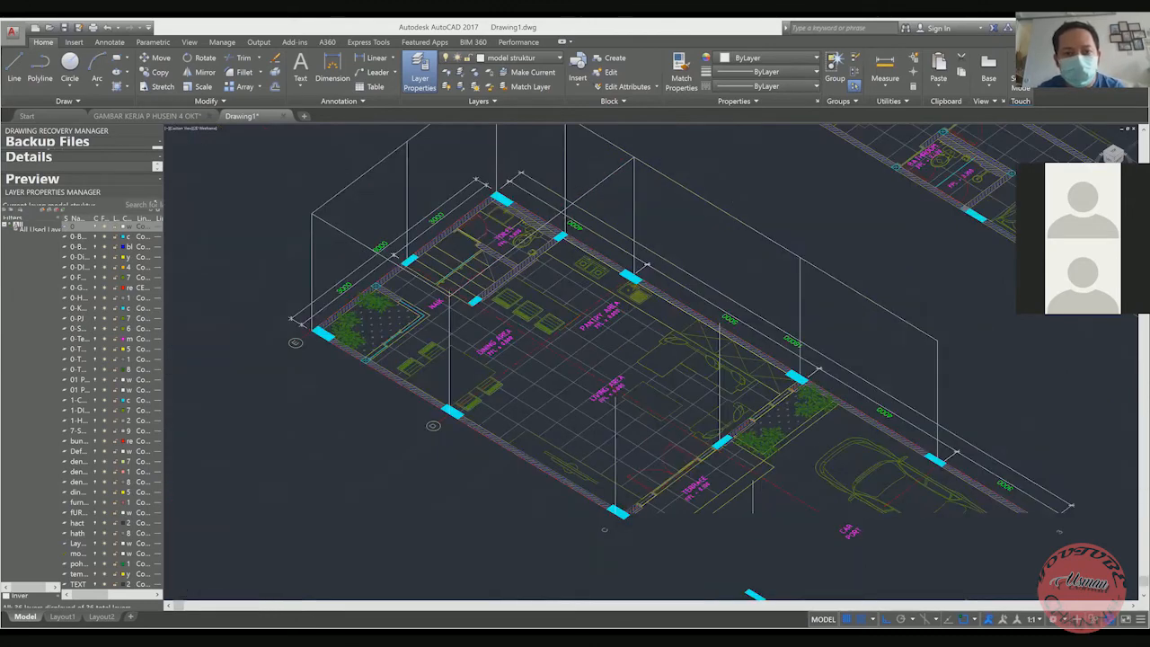
middle_drag(567, 381, 511, 347)
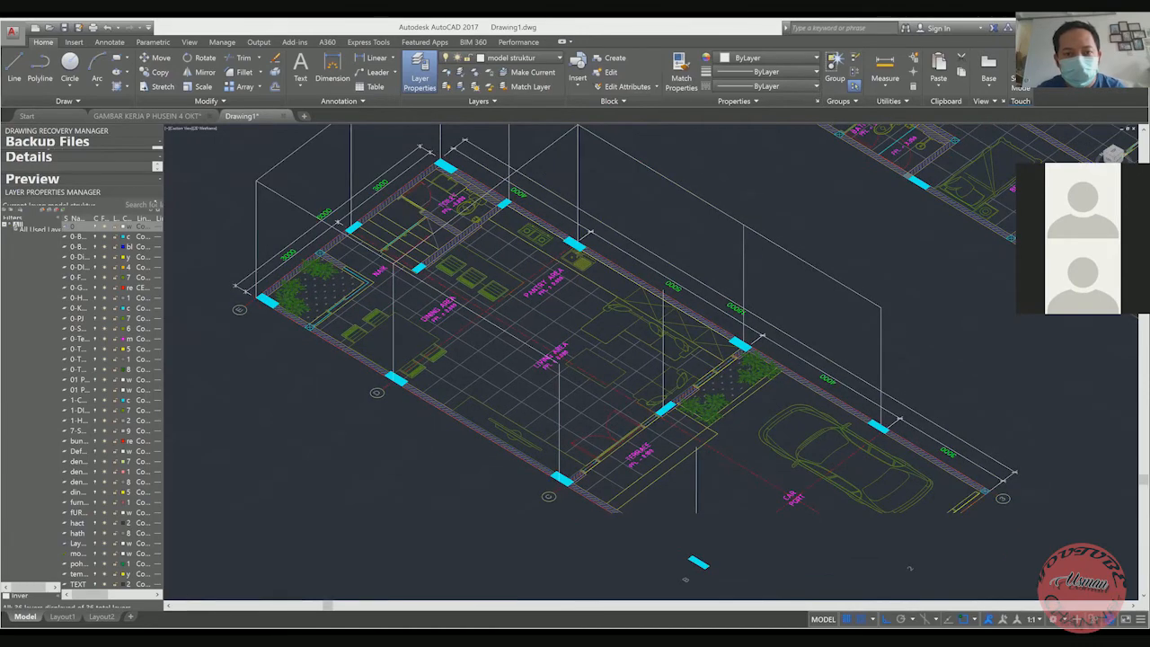
scroll(557, 372, up, 8)
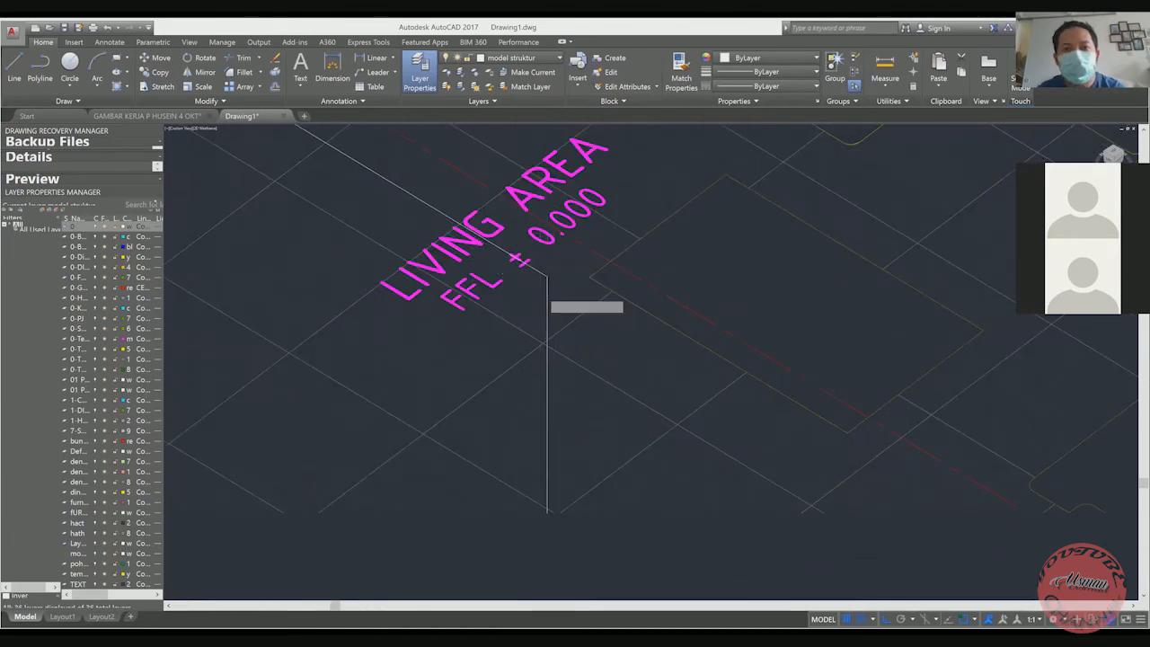
scroll(539, 306, down, 3)
scroll(534, 306, down, 10)
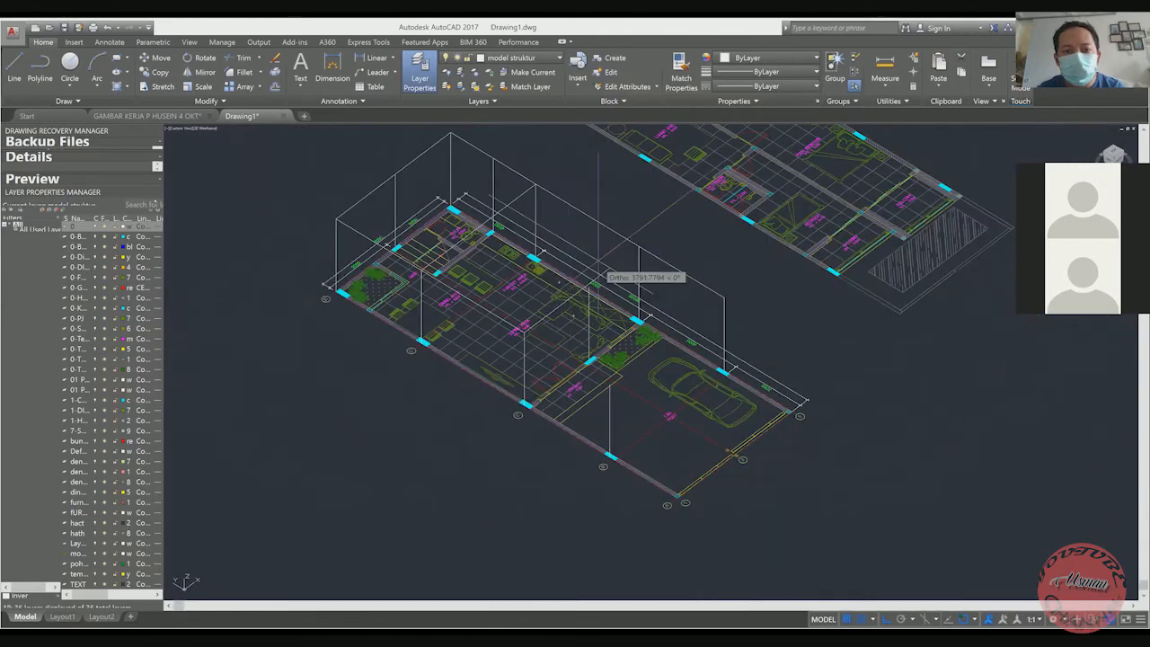
Draw a cross-beam line on grid C between the side-wall column tops, passing over the middle column
scroll(633, 261, up, 8)
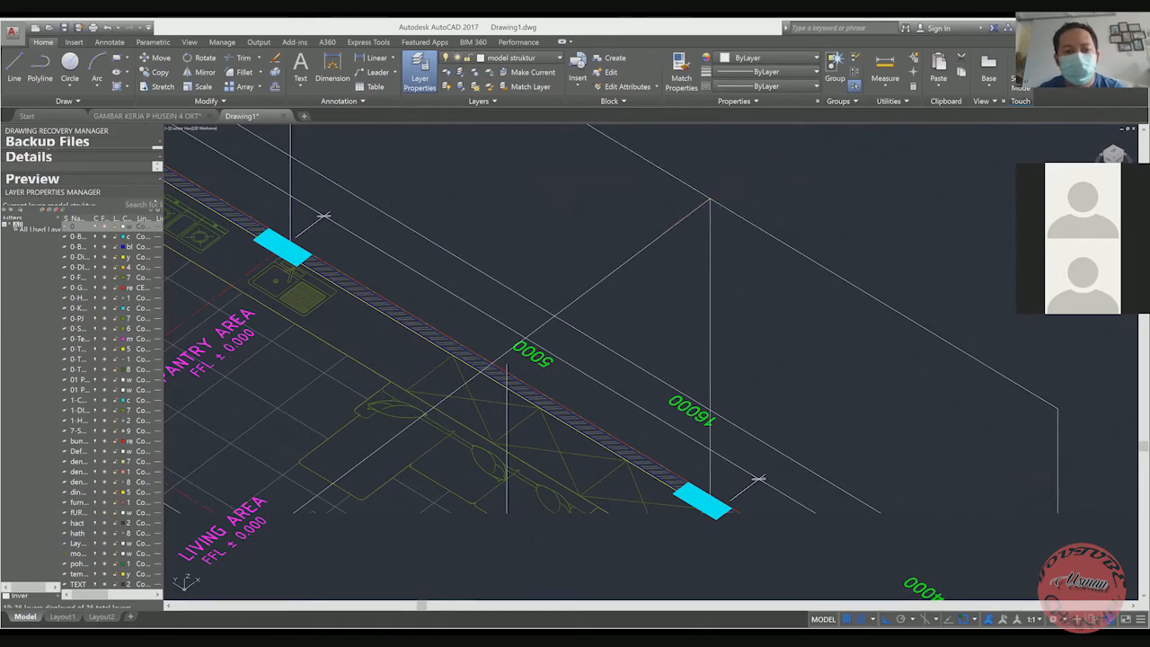
scroll(507, 363, up, 2)
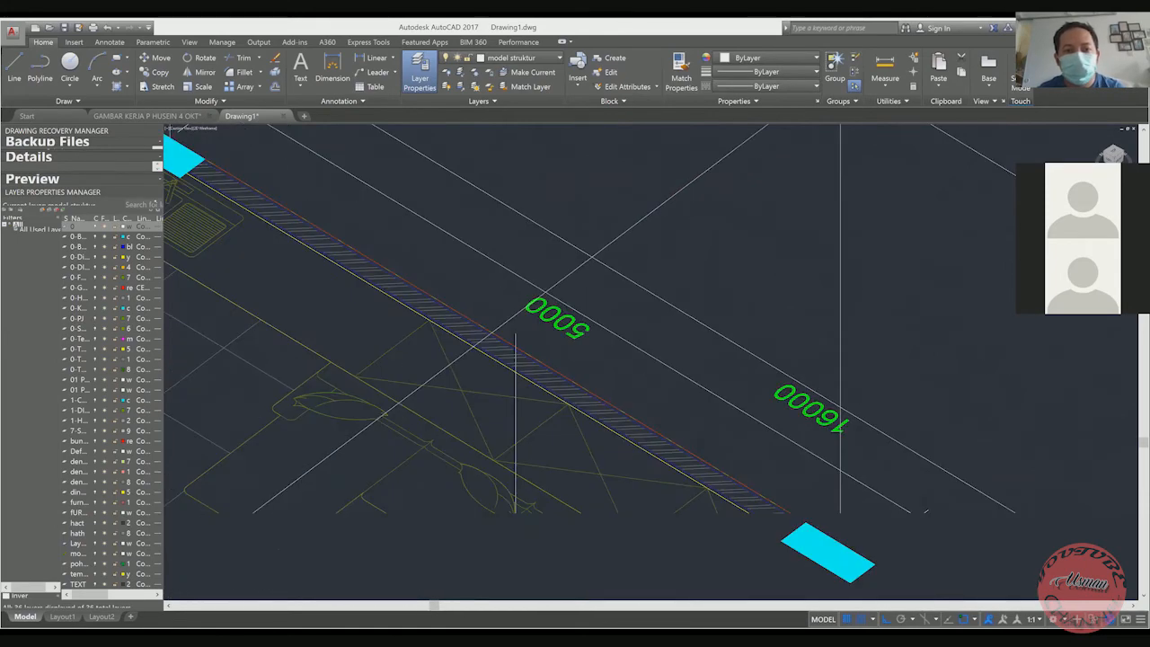
scroll(514, 333, up, 2)
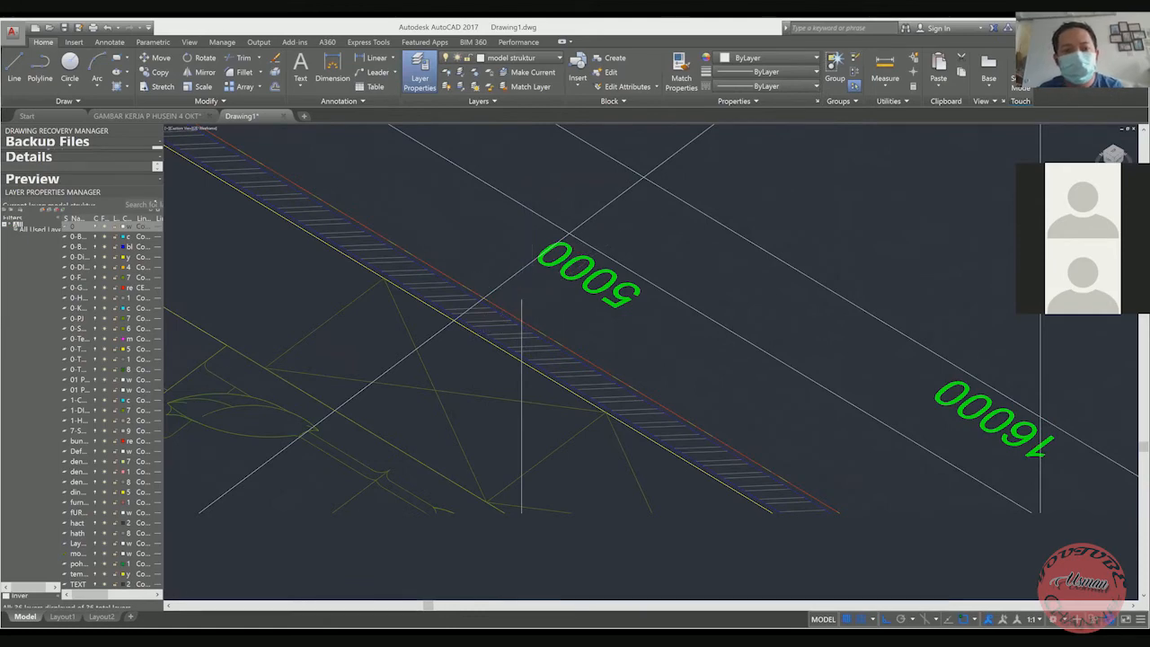
scroll(525, 310, down, 3)
scroll(523, 321, down, 3)
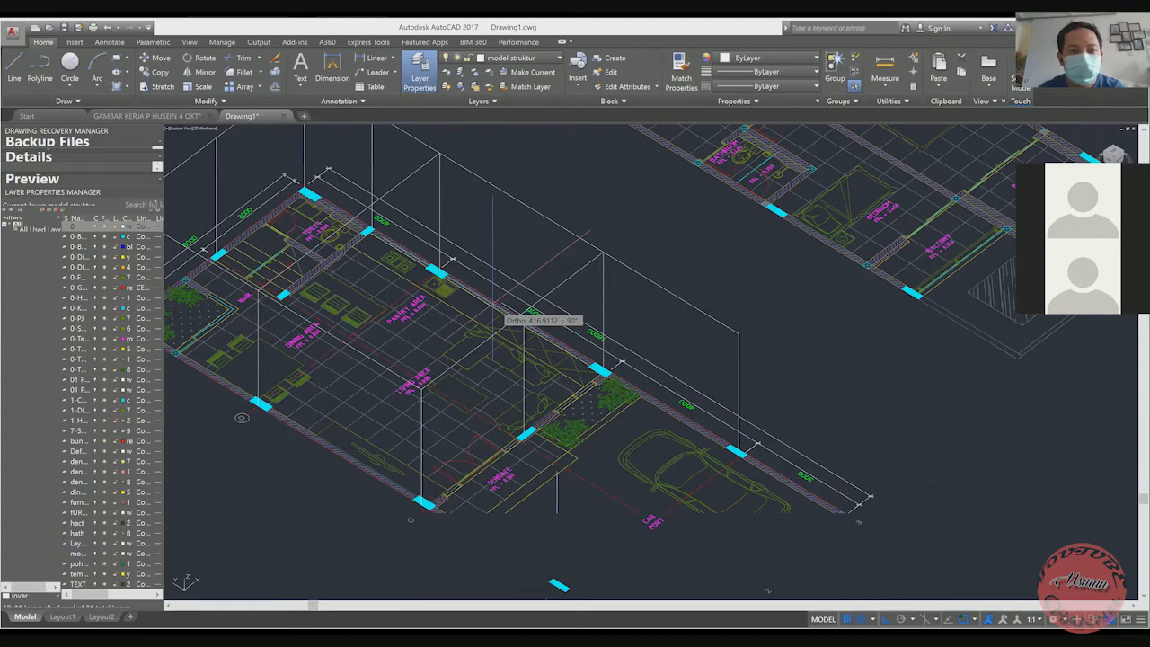
Draw a beam line from the middle column's top on grid C, parallel to the side walls, back to the rear beam line
scroll(496, 345, up, 2)
scroll(496, 345, down, 2)
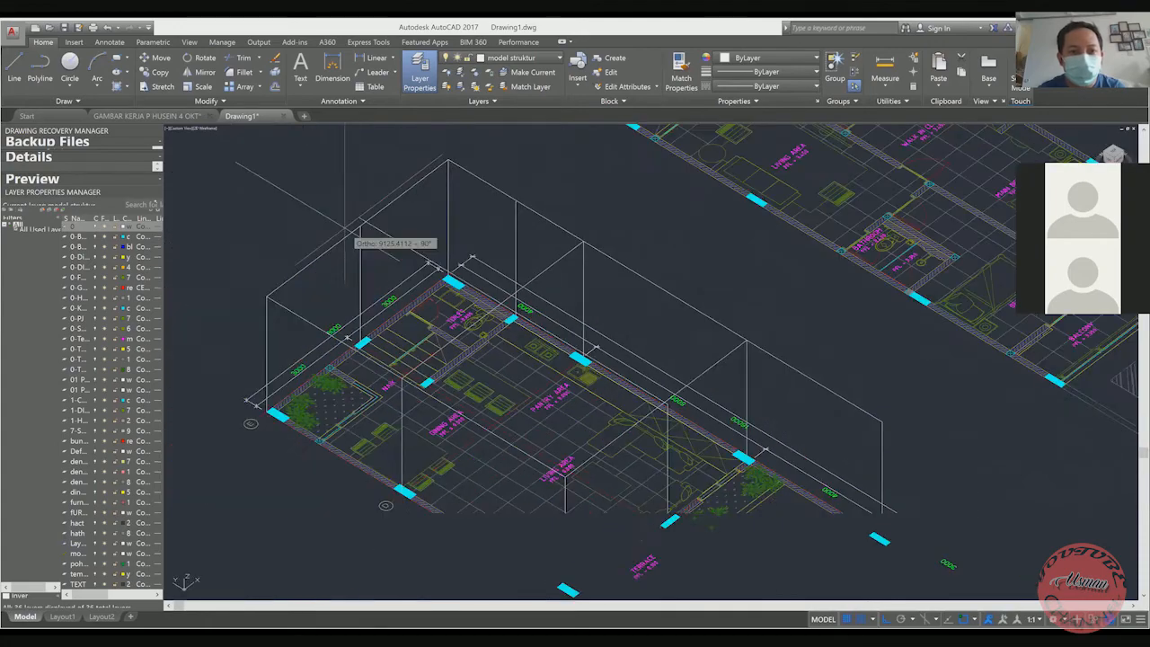
scroll(405, 213, up, 5)
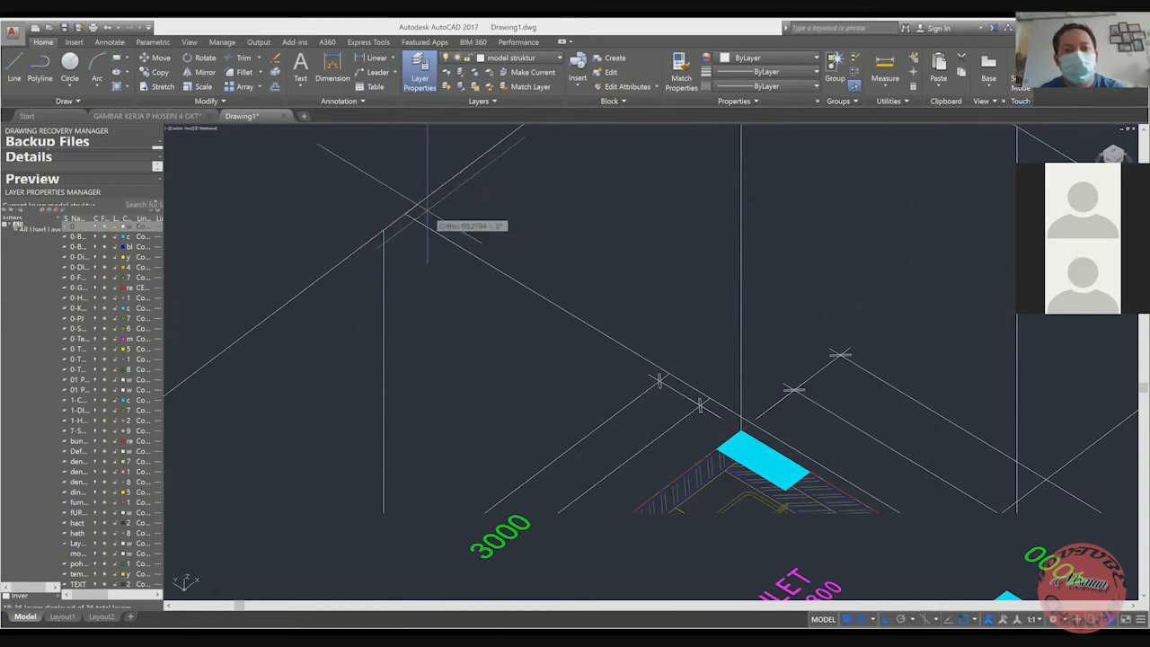
scroll(431, 232, down, 2)
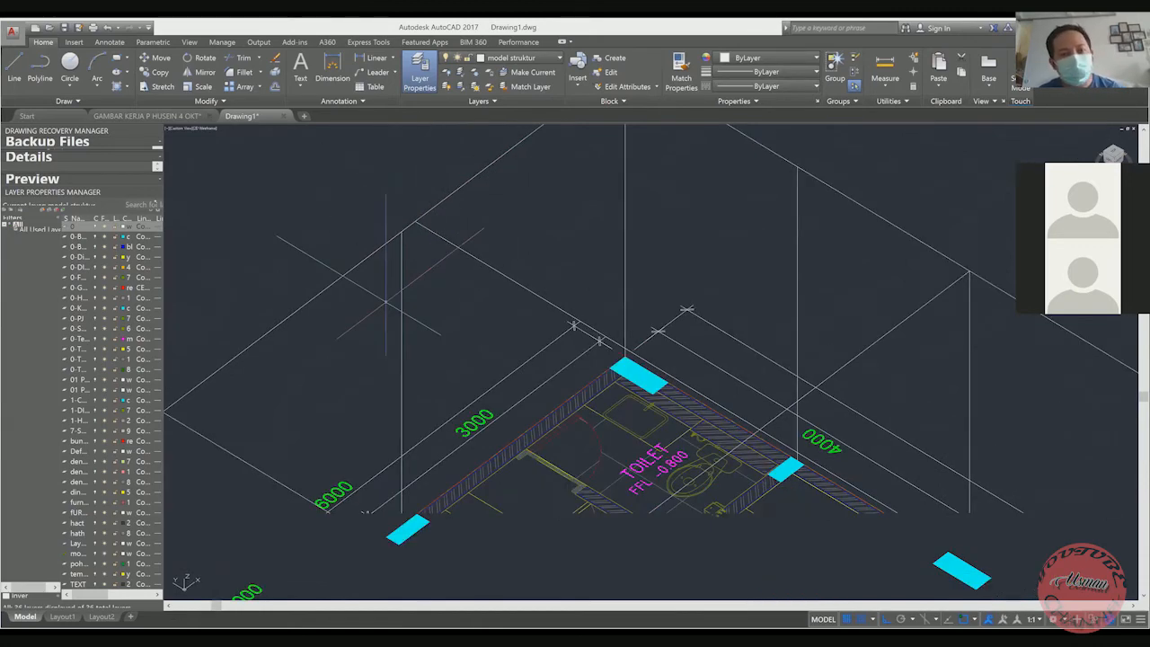
scroll(404, 171, down, 3)
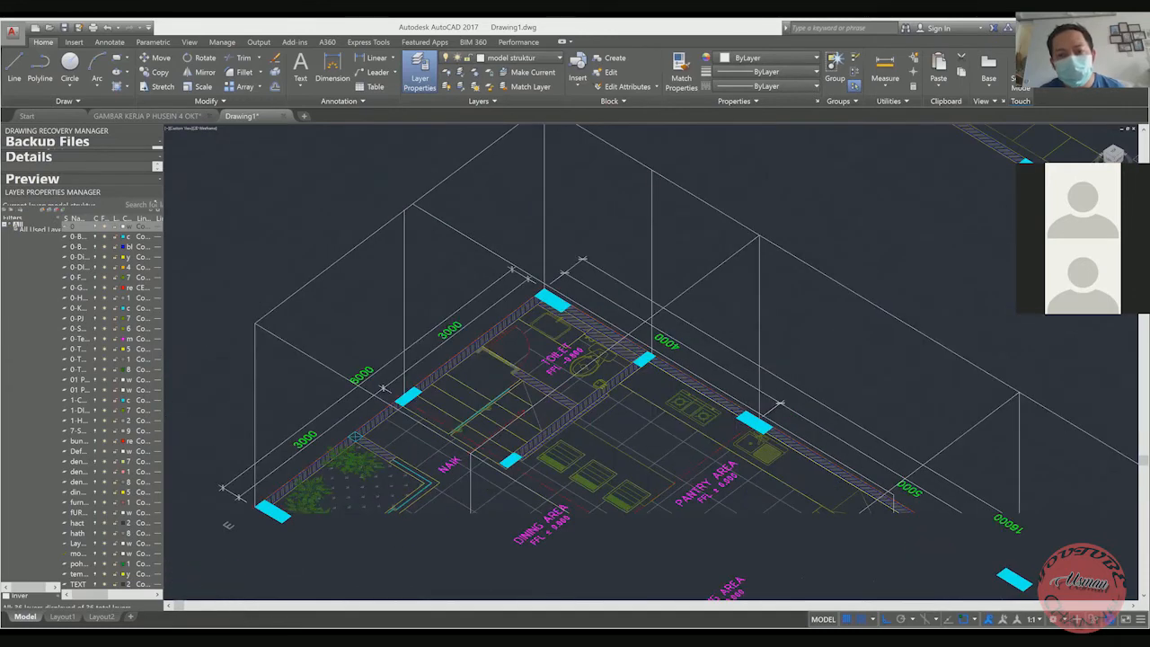
scroll(443, 214, down, 2)
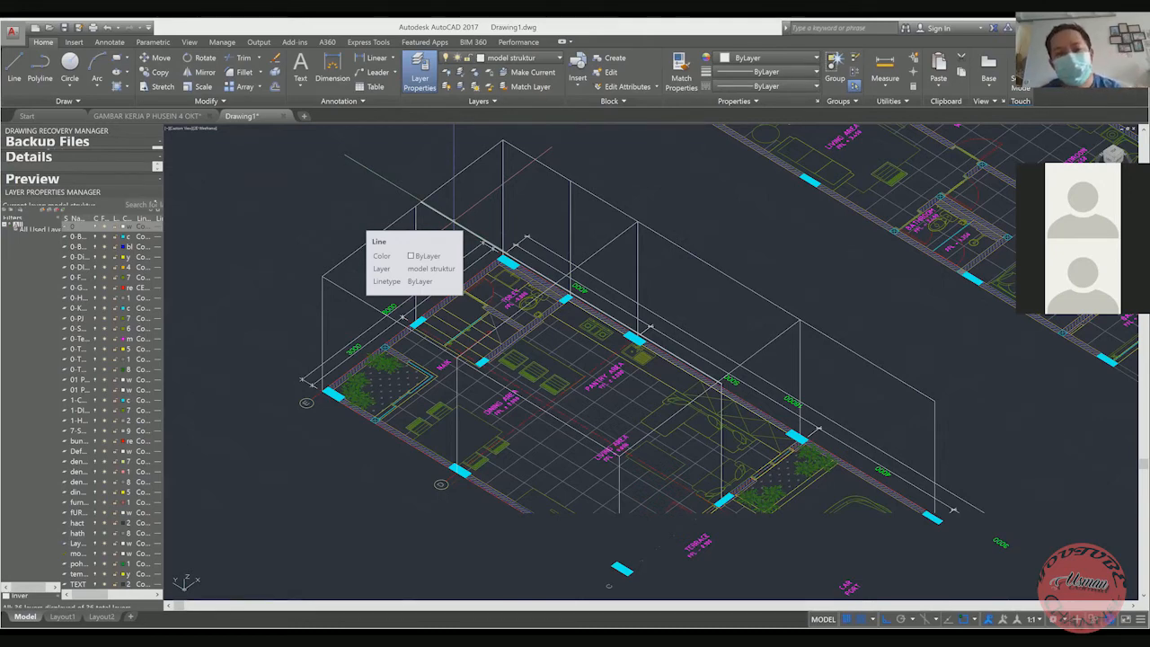
middle_drag(631, 386, 606, 326)
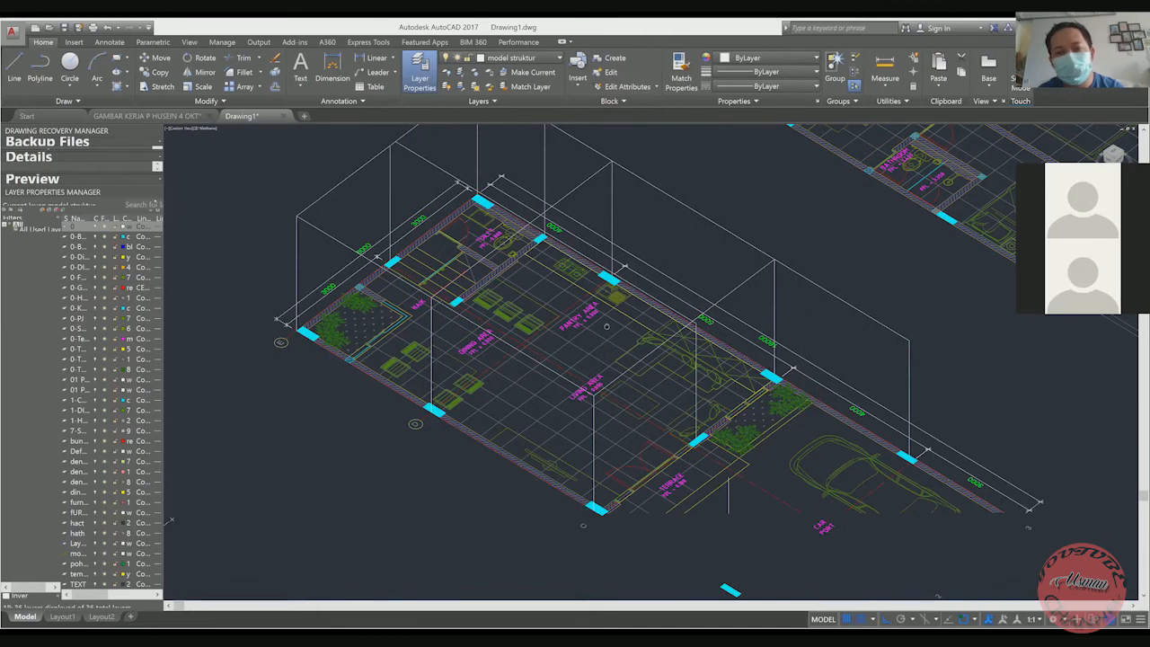
middle_drag(606, 326, 607, 321)
scroll(680, 476, up, 2)
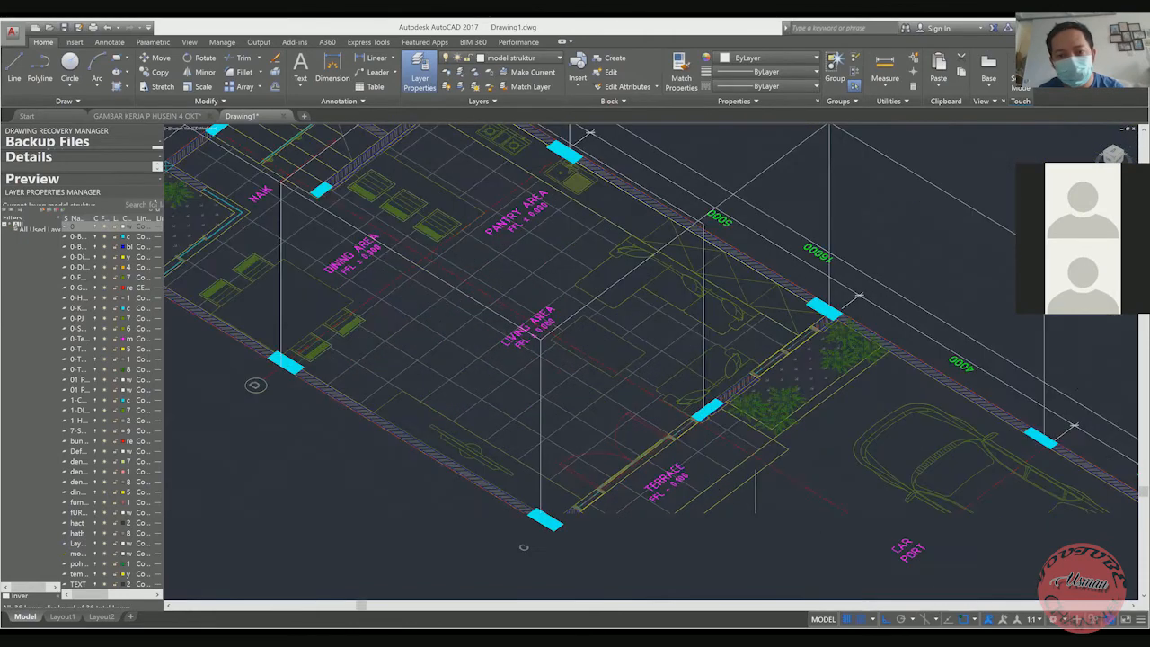
Examine the middle column on grid C and the beam line running from its top back to the rear beam
scroll(702, 482, up, 2)
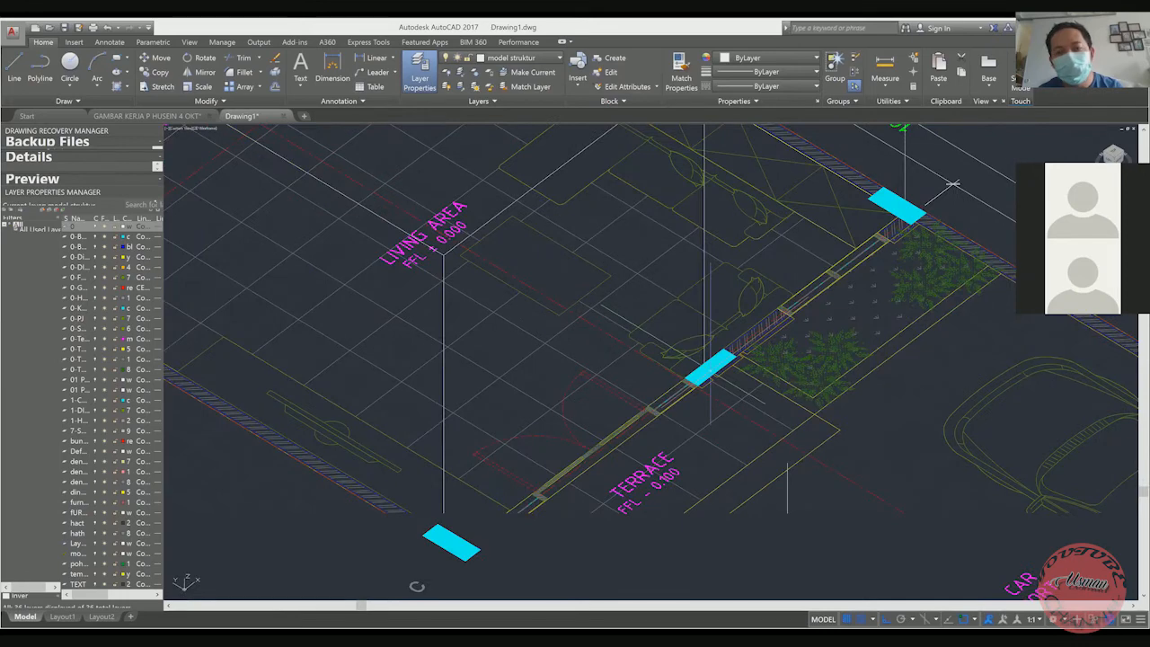
scroll(703, 369, up, 2)
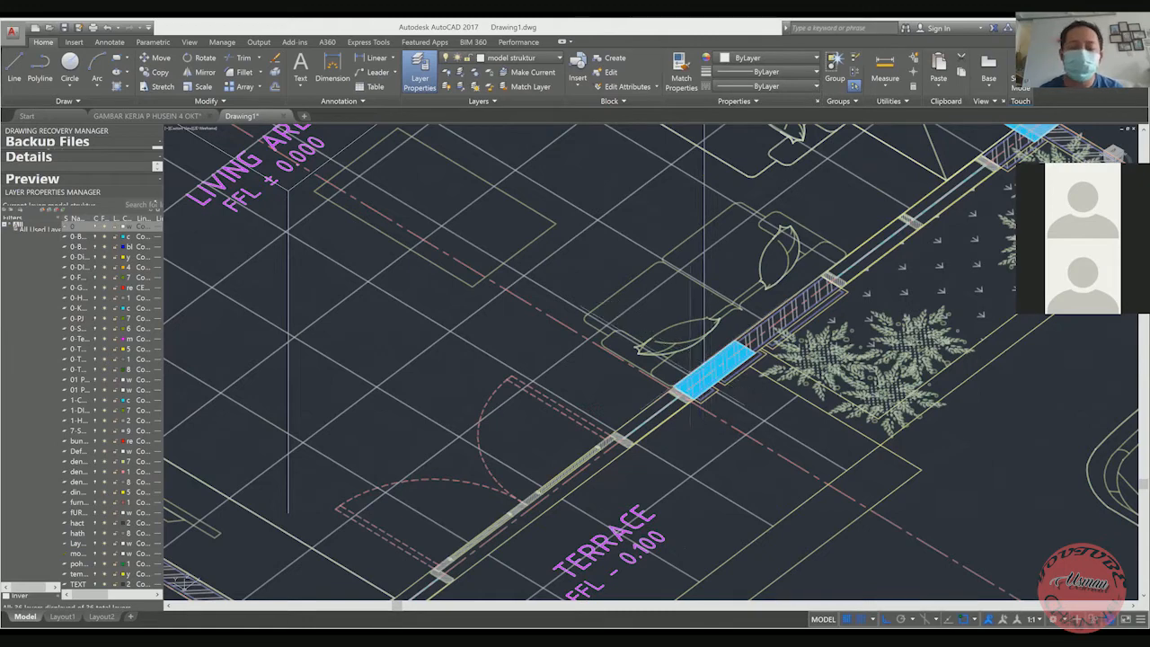
scroll(668, 377, down, 2)
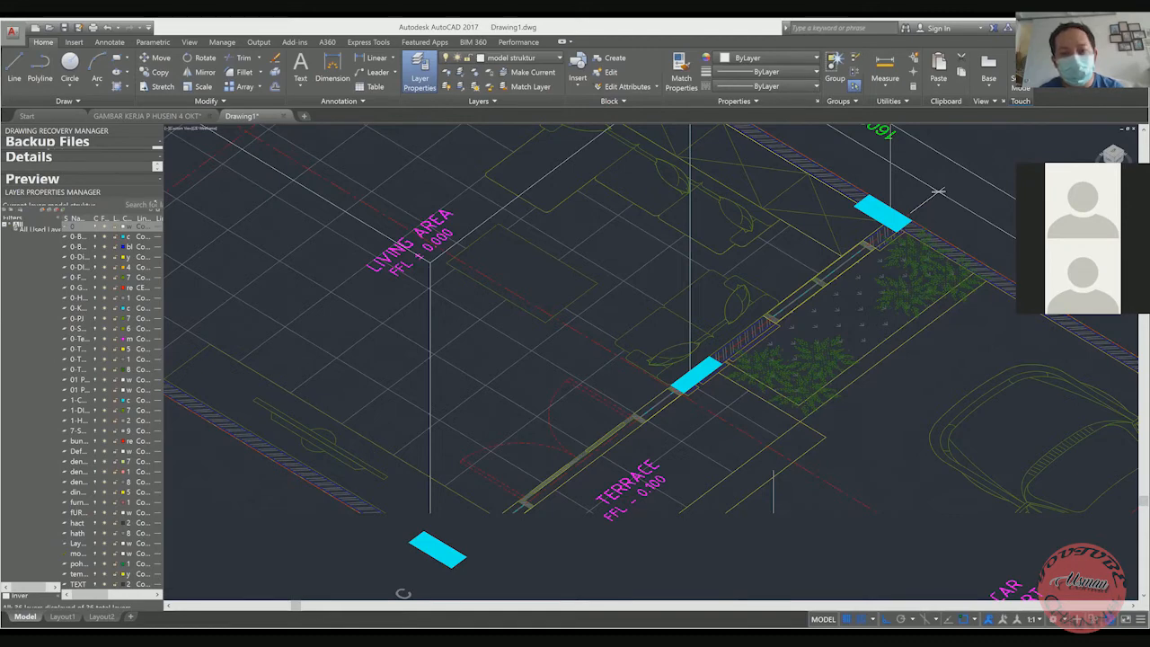
scroll(826, 572, down, 3)
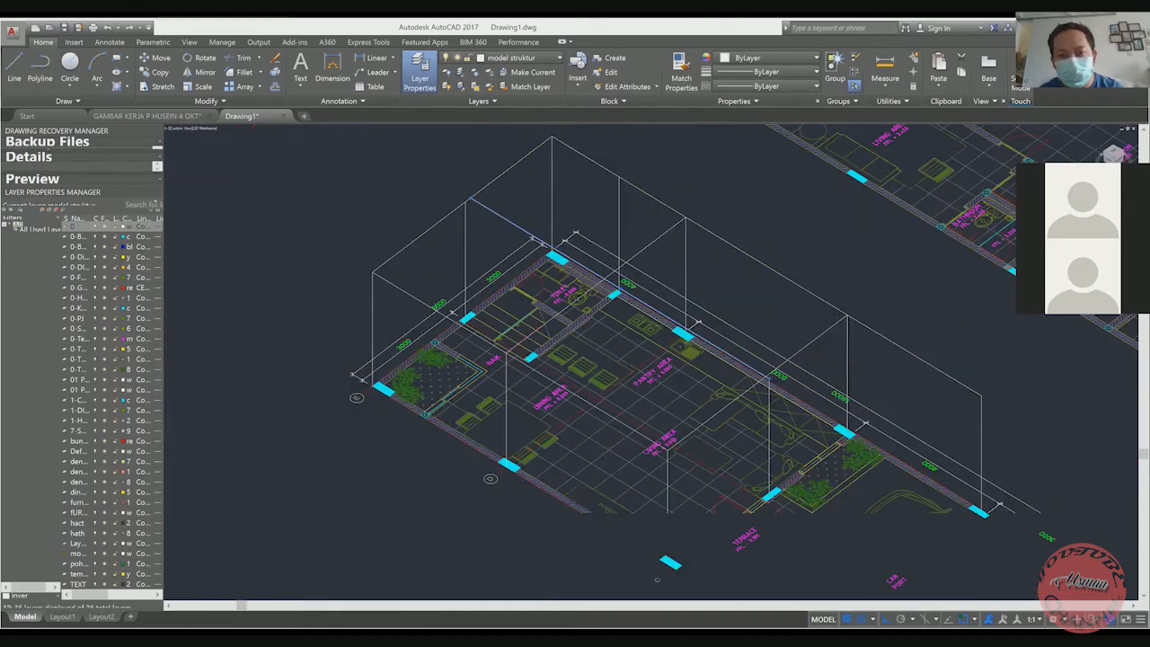
scroll(769, 382, up, 4)
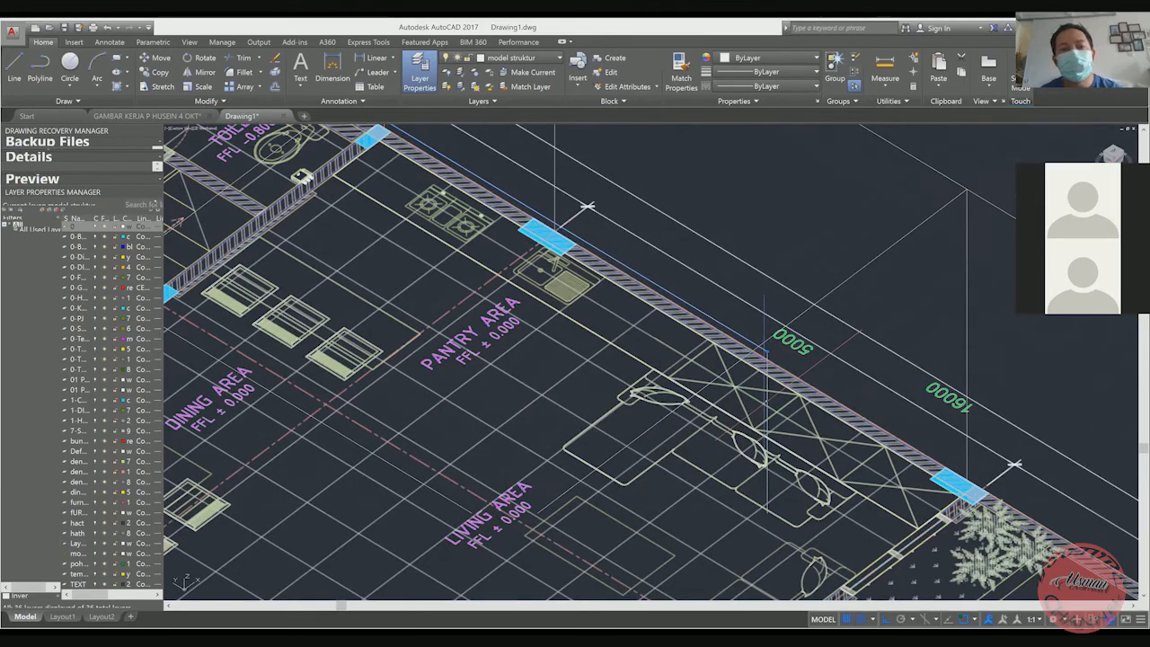
scroll(764, 354, down, 4)
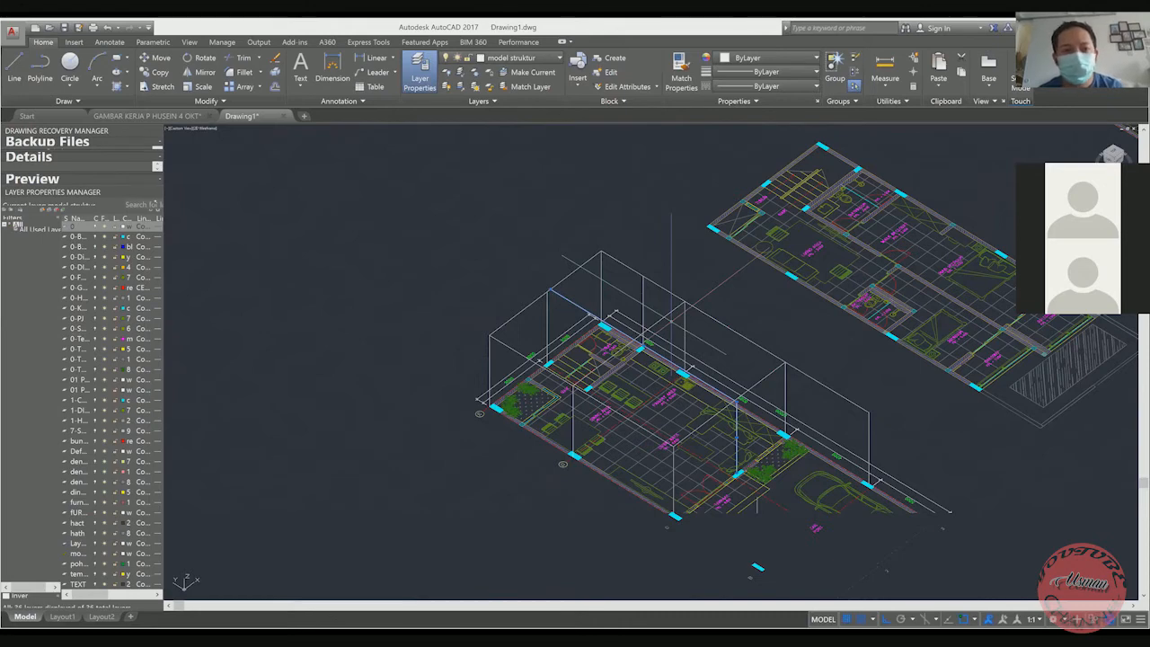
scroll(671, 512, up, 5)
scroll(834, 449, up, 3)
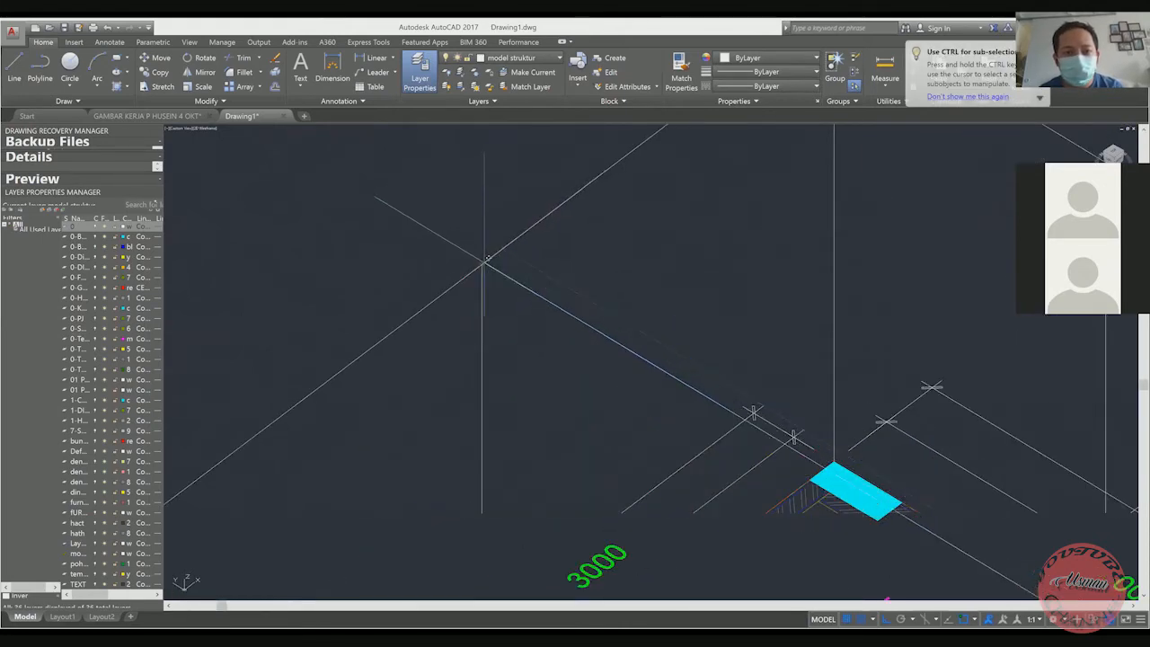
scroll(512, 244, down, 3)
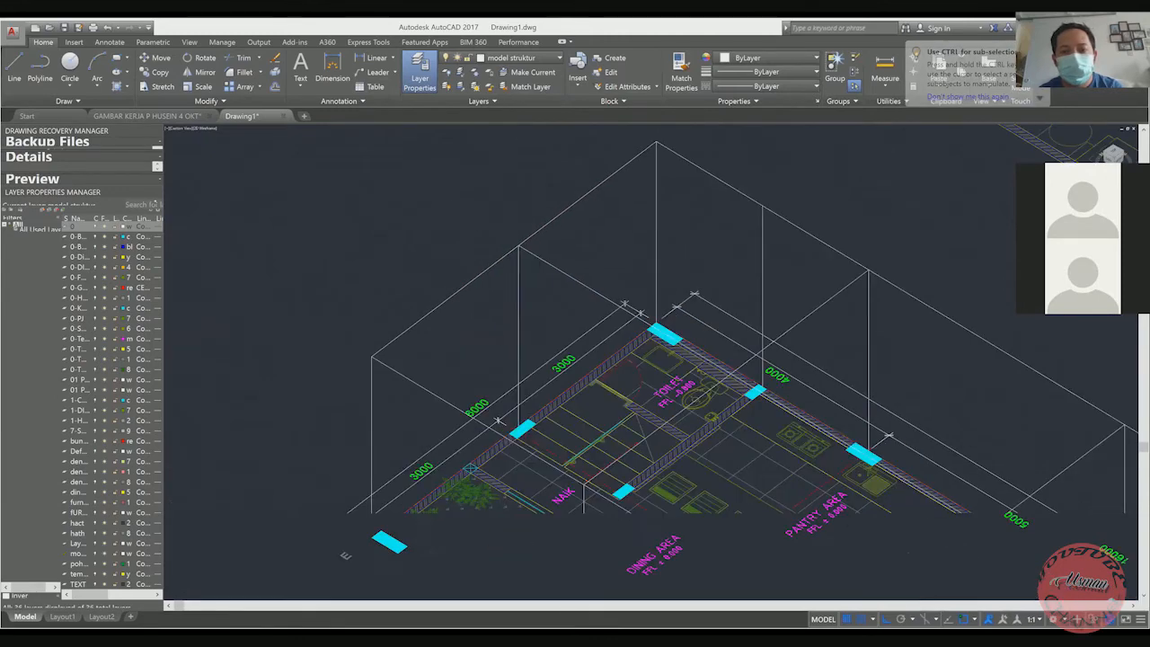
scroll(551, 238, down, 4)
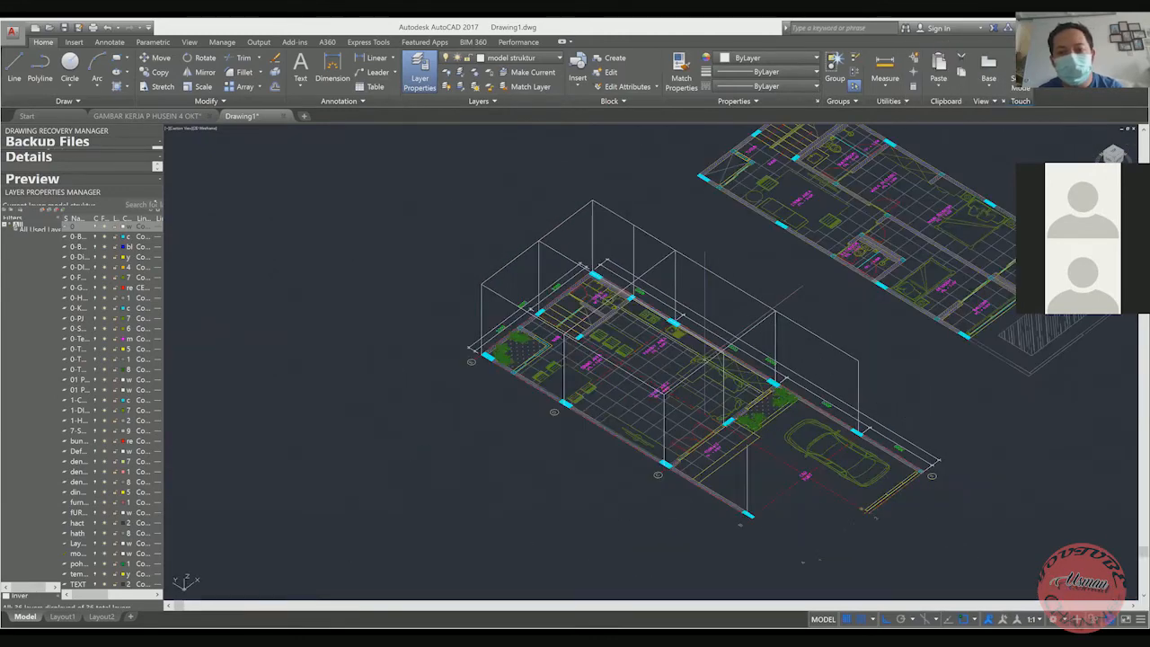
scroll(716, 395, up, 5)
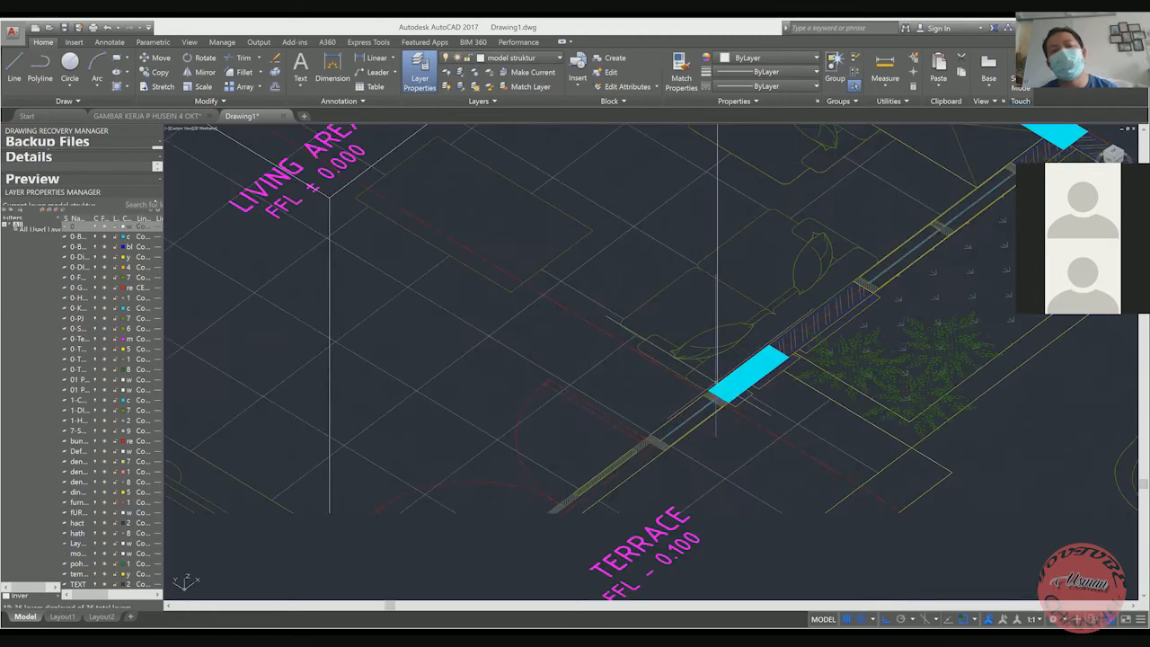
scroll(716, 386, down, 2)
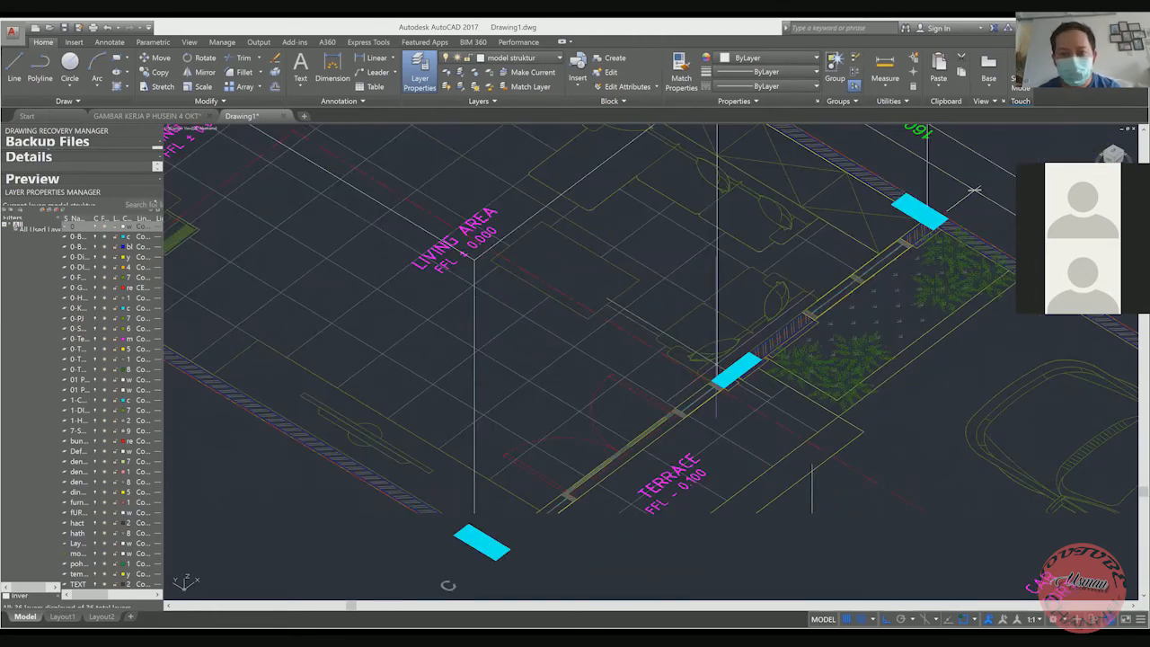
scroll(974, 190, down, 5)
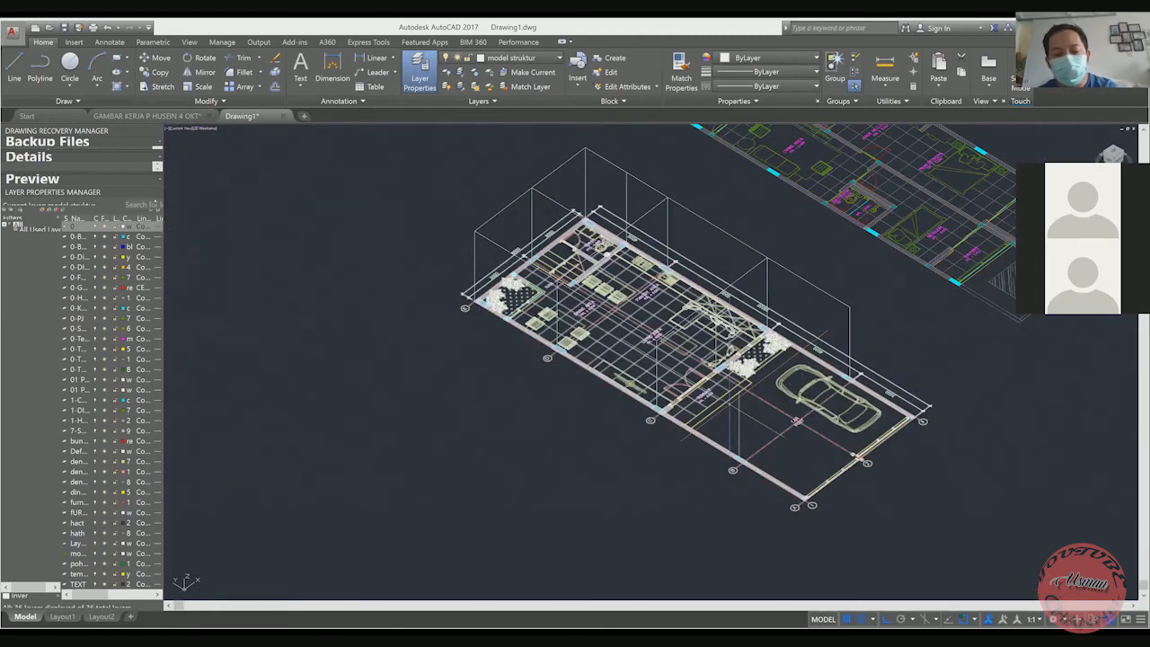
Extend the open side wall's beam line from grid C to the grid B column's top, then across grid B to the opposite side-wall column
scroll(732, 404, up, 2)
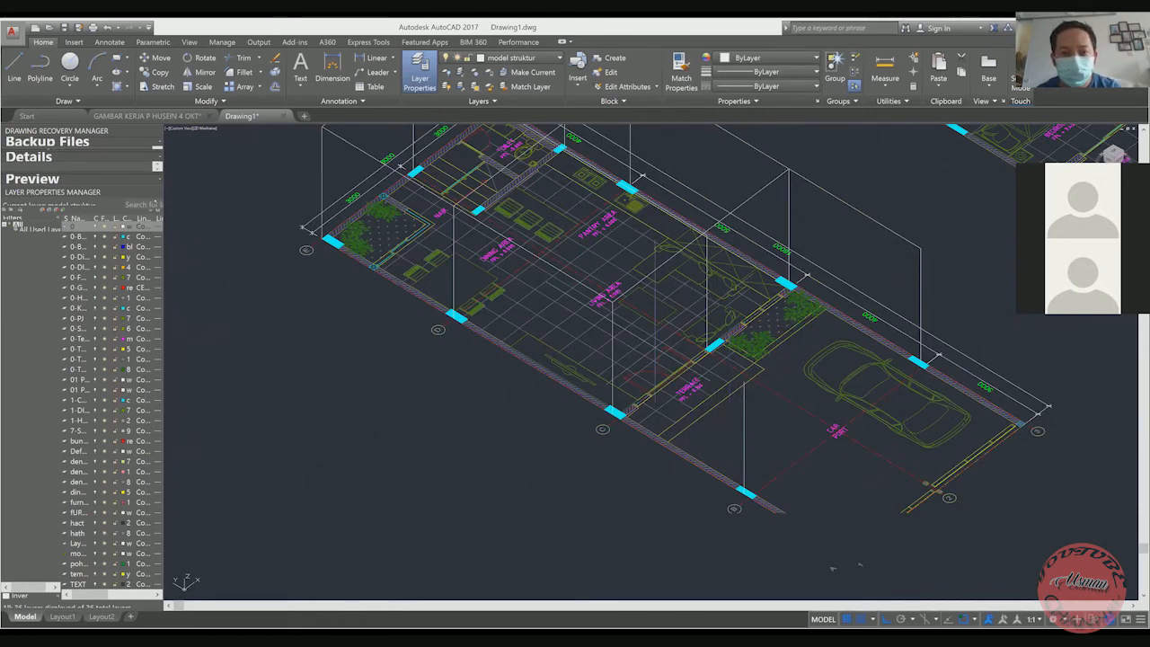
scroll(626, 325, up, 3)
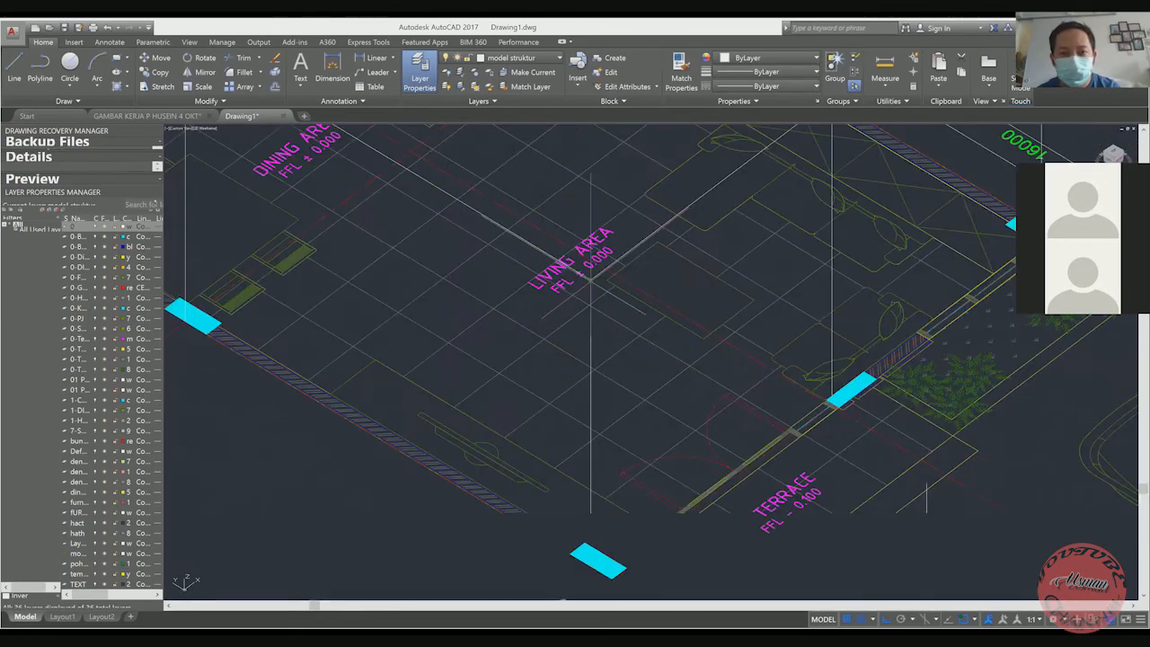
scroll(590, 276, down, 5)
scroll(679, 340, up, 2)
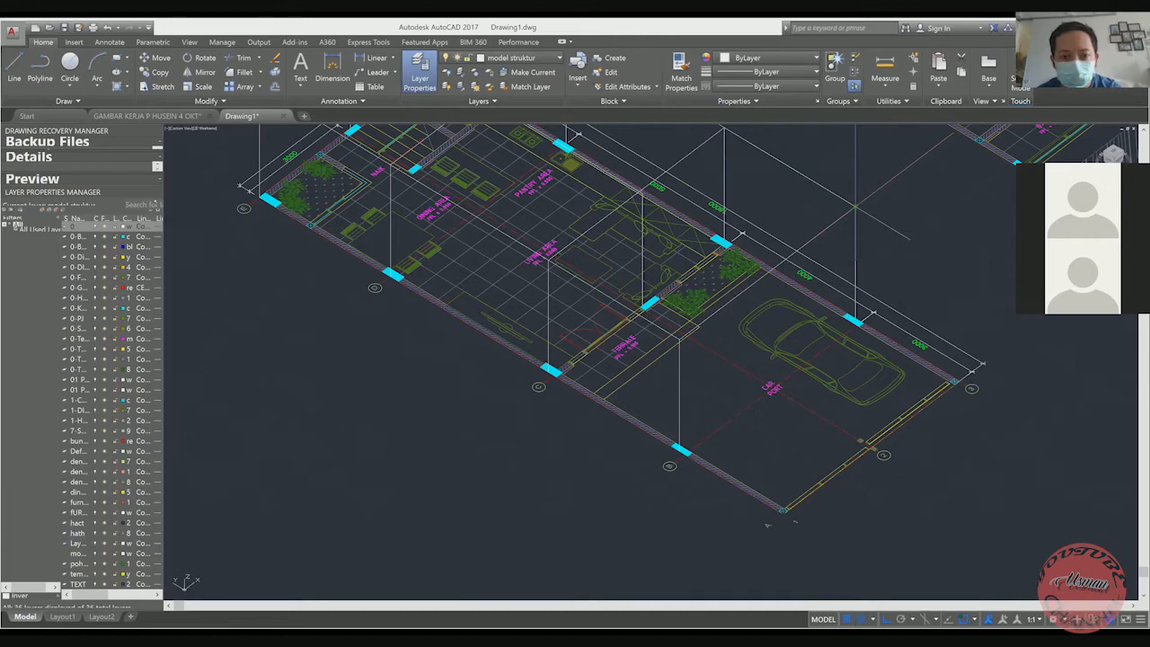
Draw a beam line from the middle column's top on grid C, parallel to the side walls, to the grid B cross-beam
middle_drag(799, 264, 838, 379)
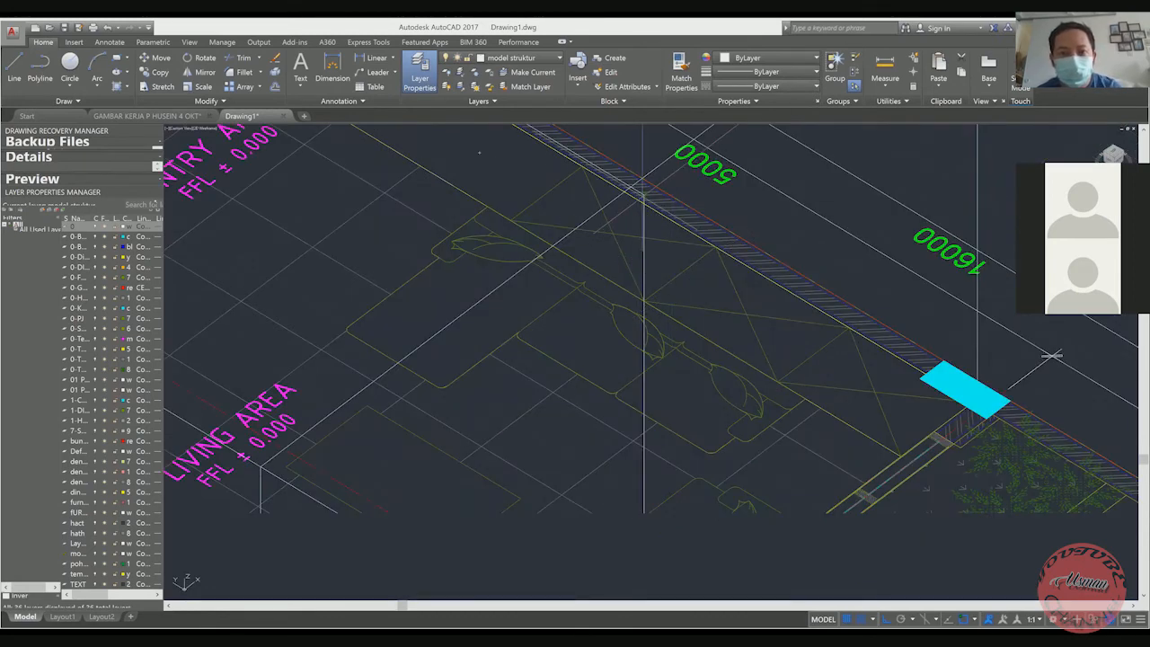
scroll(1051, 356, down, 2)
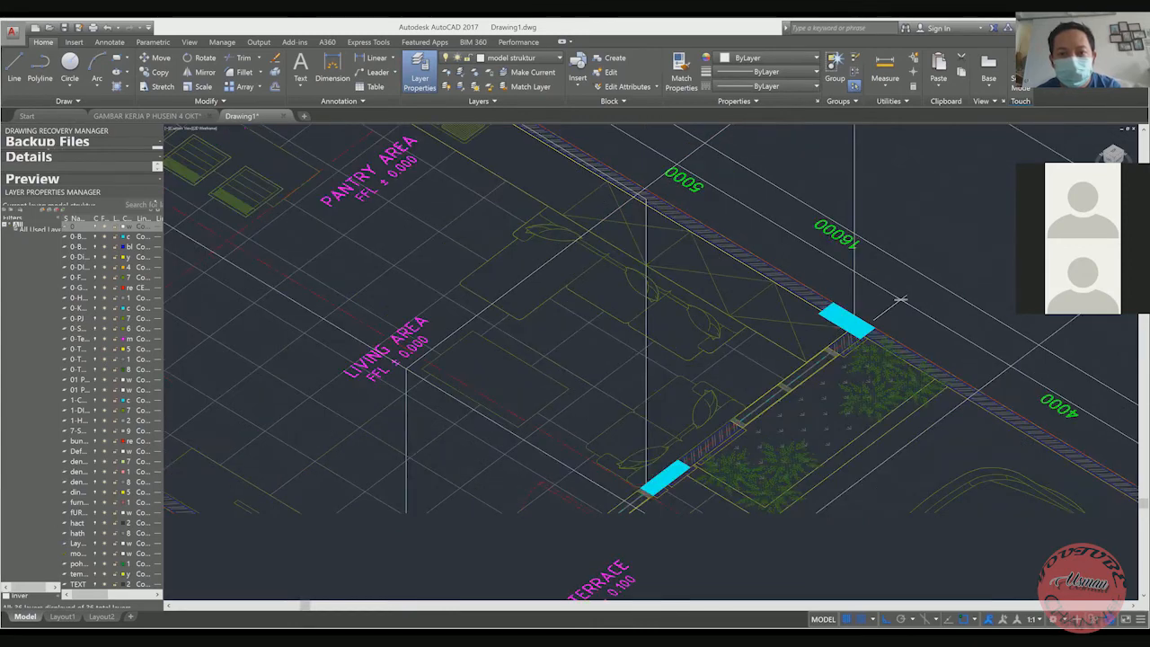
scroll(900, 298, down, 5)
scroll(742, 262, up, 5)
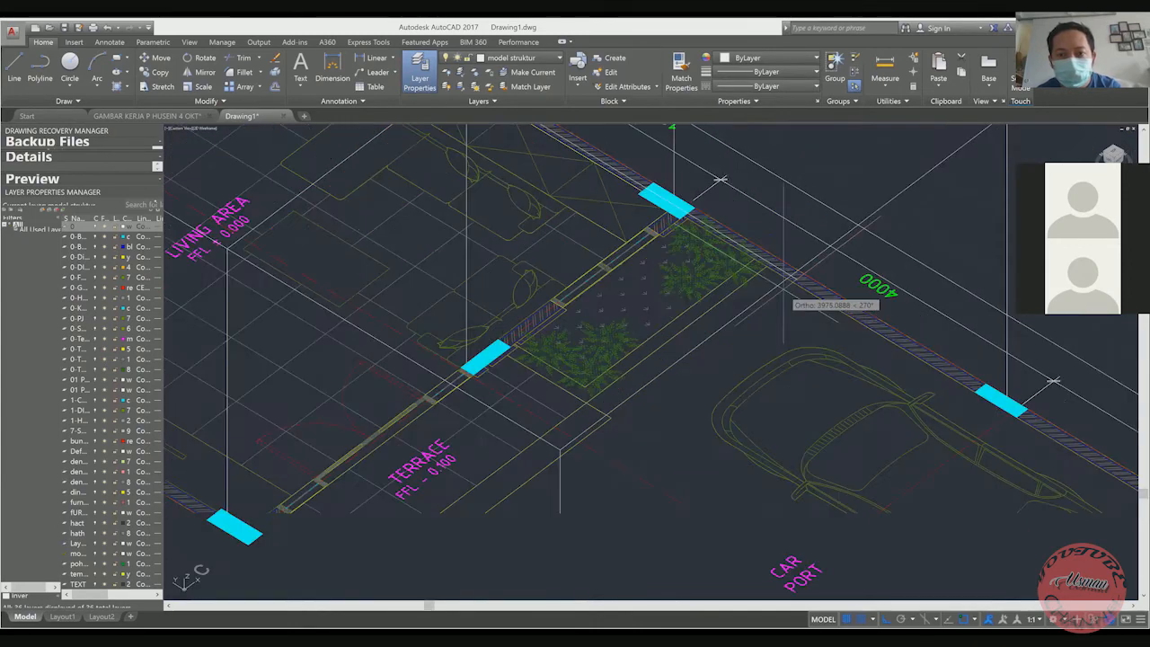
scroll(785, 280, up, 5)
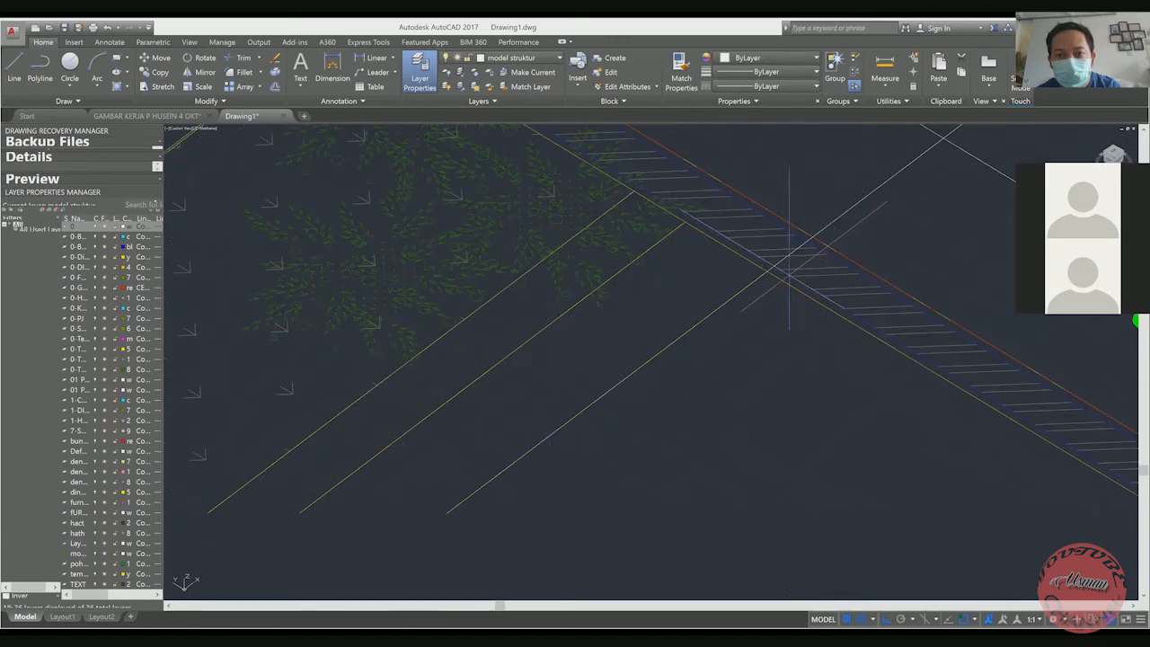
click(783, 258)
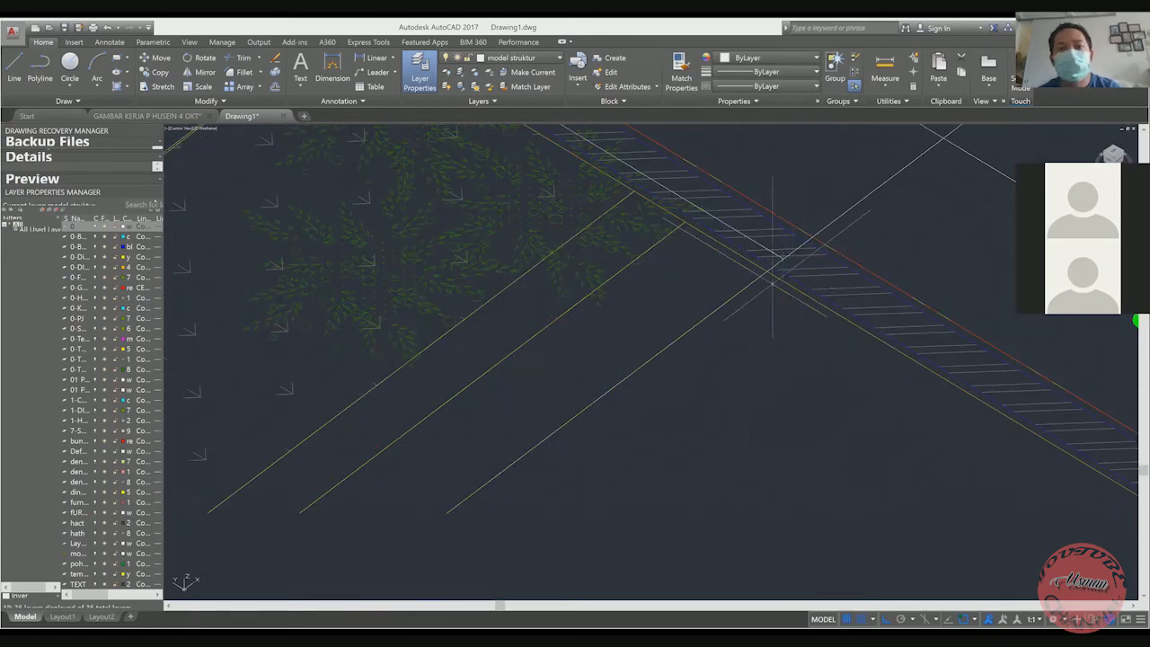
scroll(773, 270, down, 5)
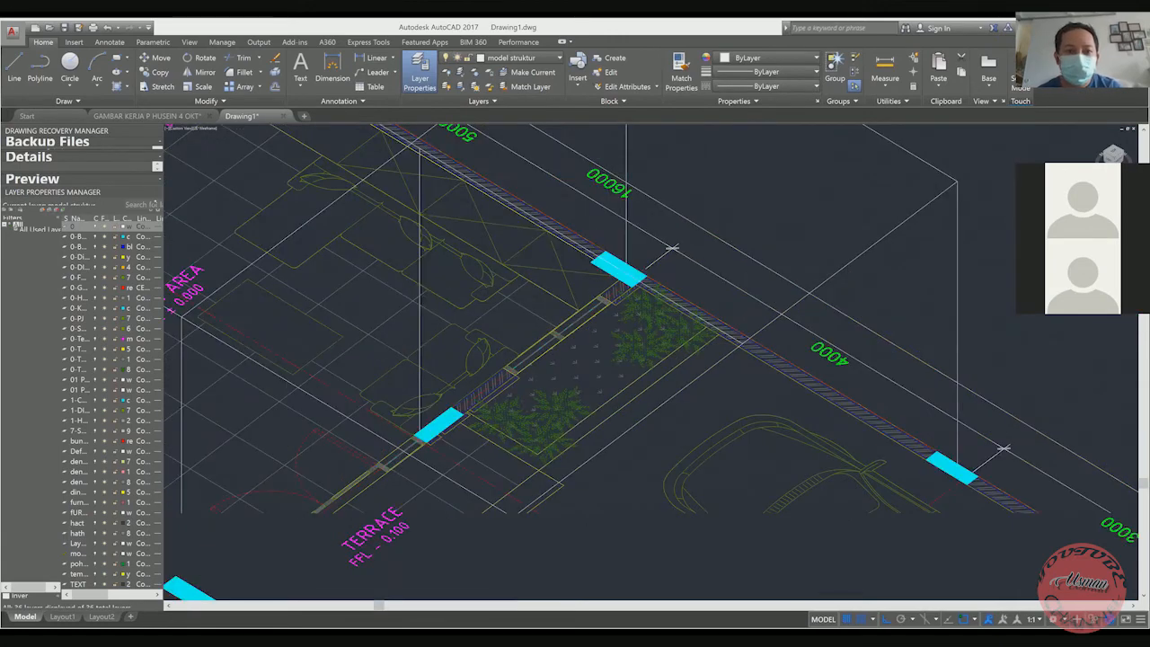
Examine the beam connections around the middle column's top on grid C and the surrounding side-wall columns
scroll(710, 372, down, 3)
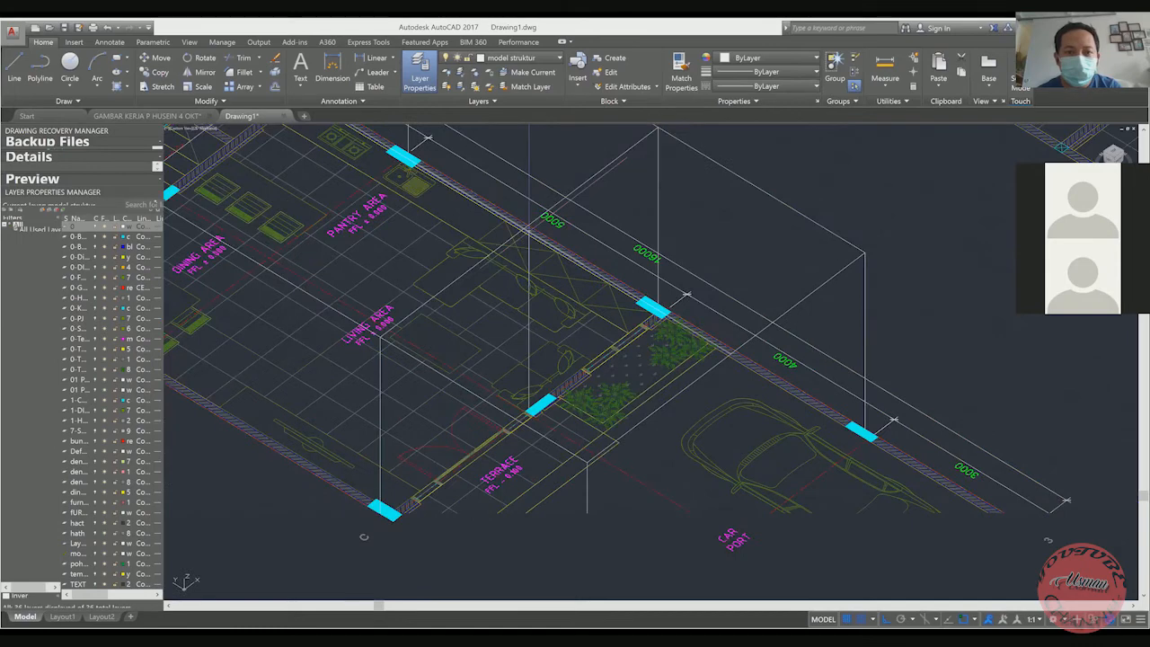
scroll(891, 420, up, 4)
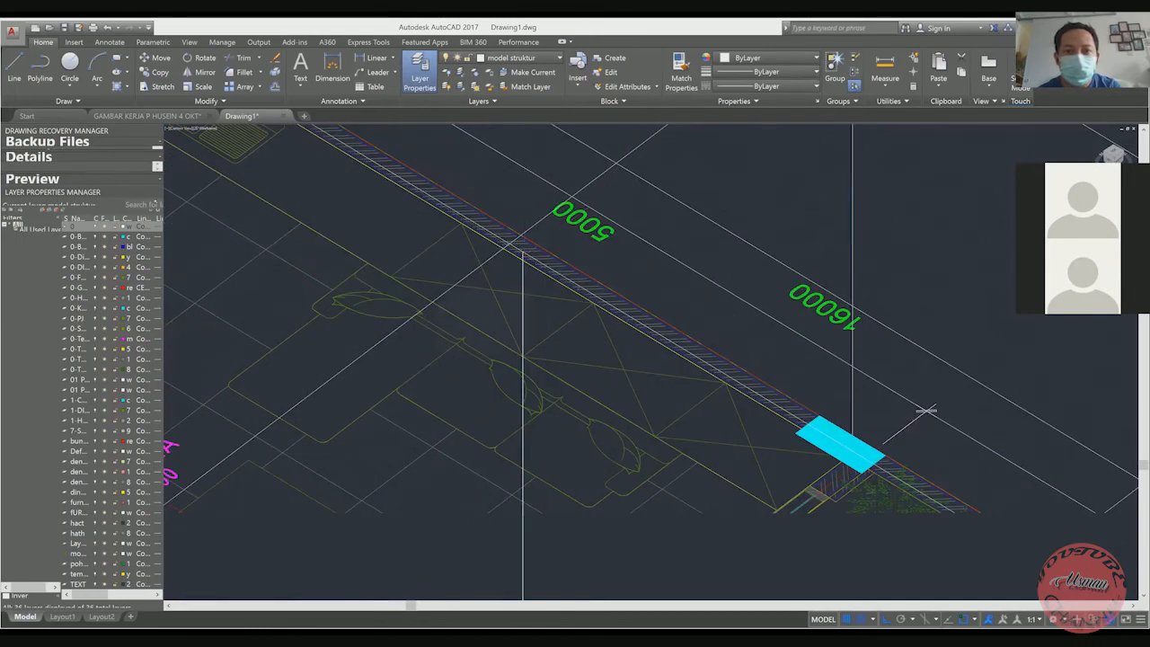
scroll(925, 411, down, 4)
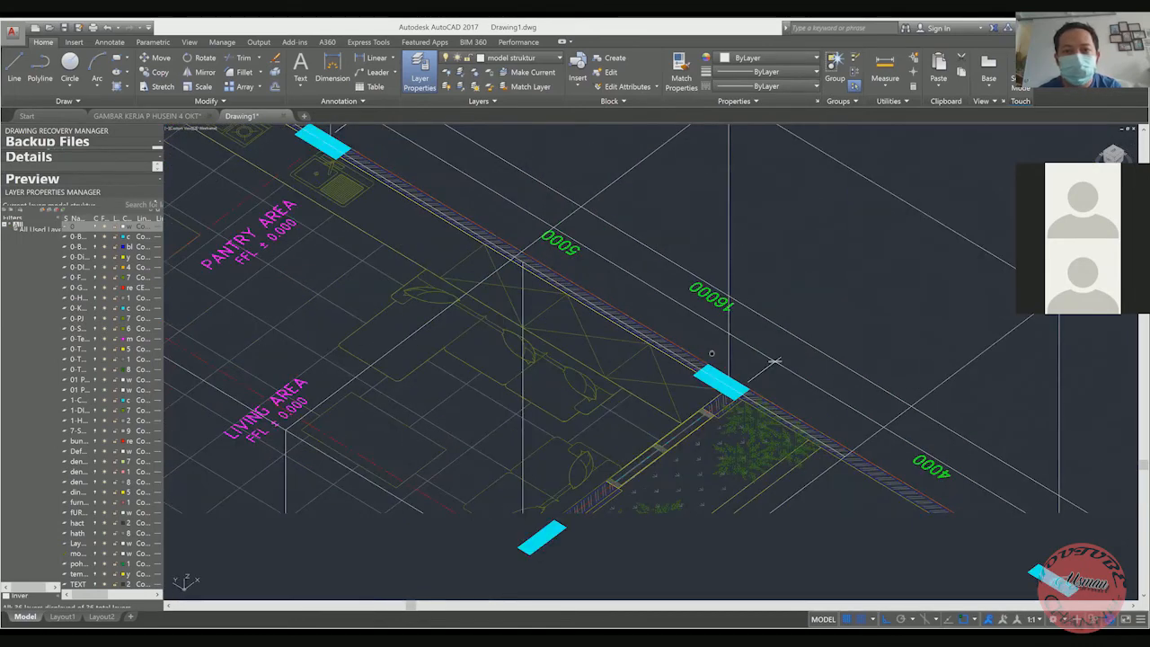
scroll(808, 264, up, 3)
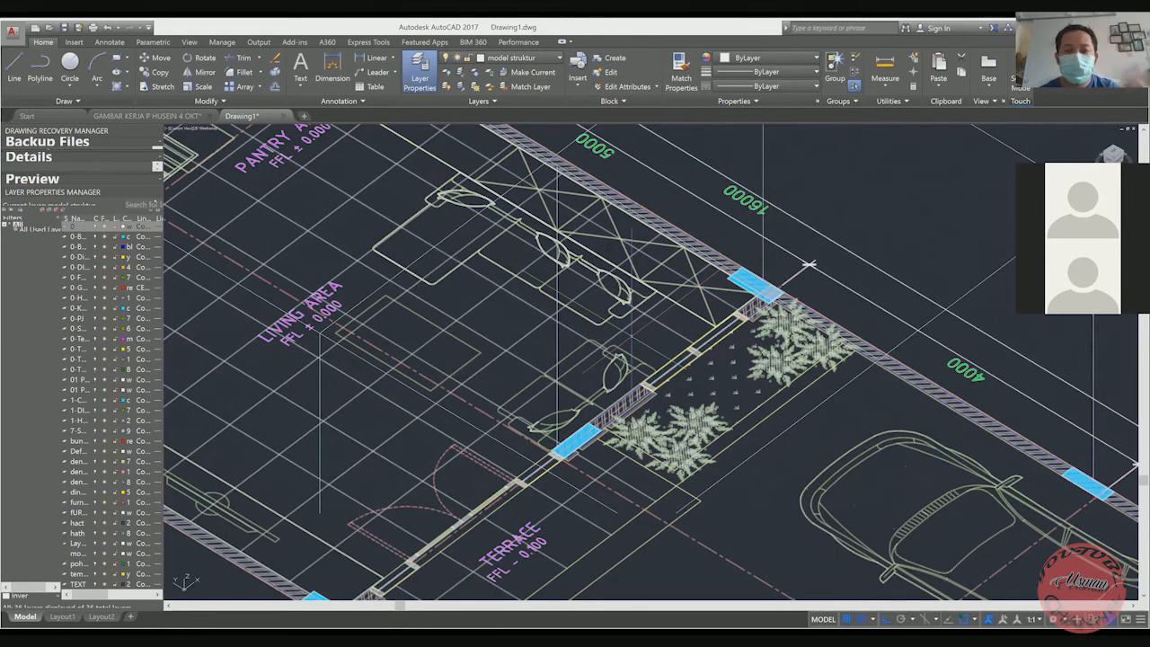
middle_drag(808, 264, 827, 294)
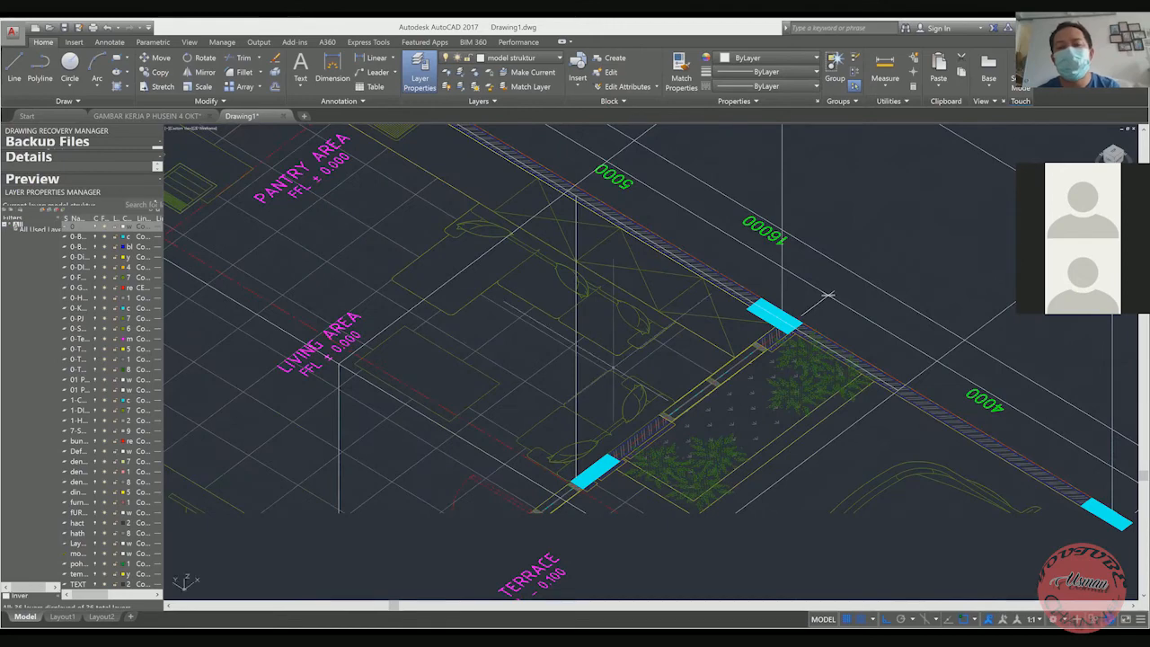
middle_drag(827, 294, 841, 217)
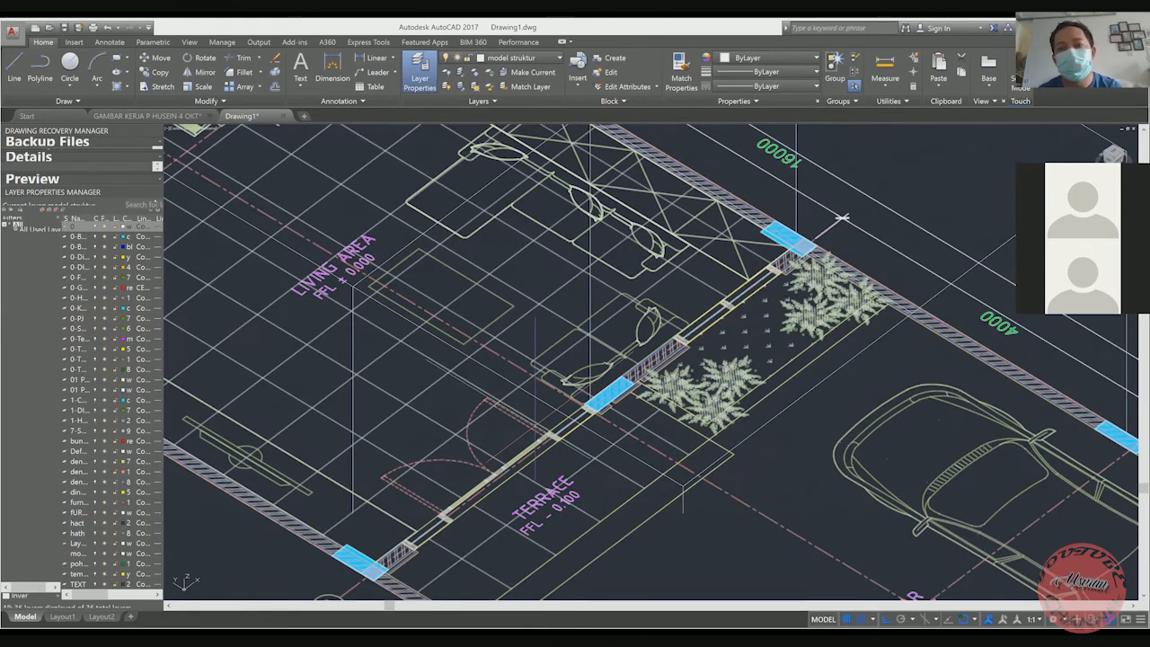
scroll(538, 431, up, 2)
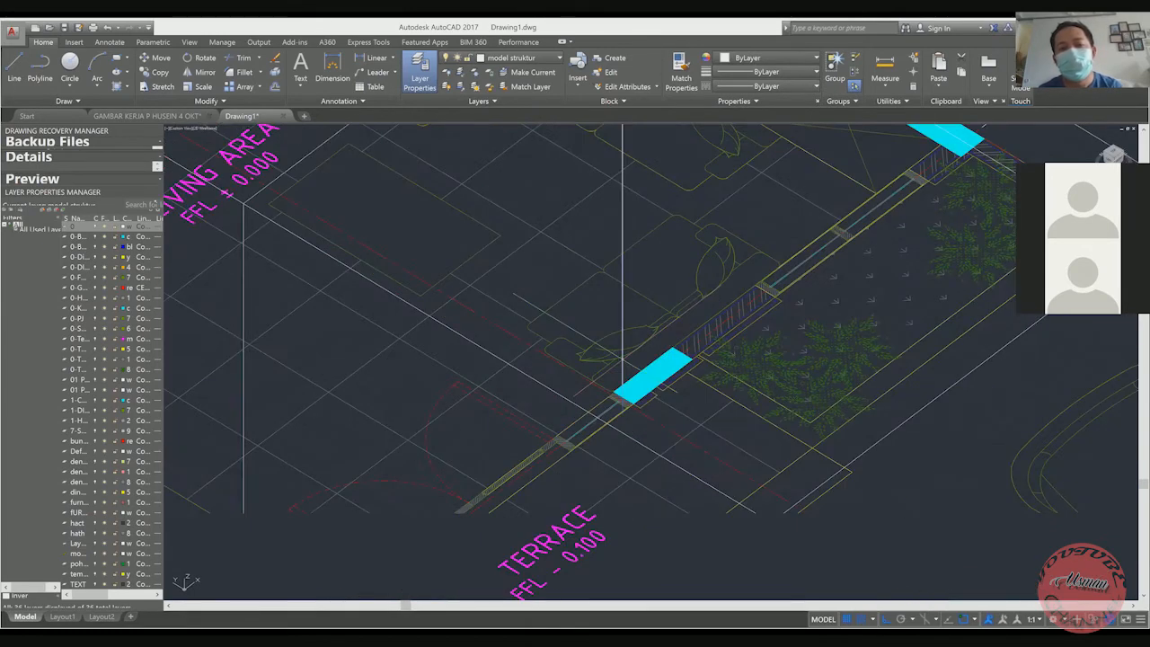
scroll(629, 377, down, 2)
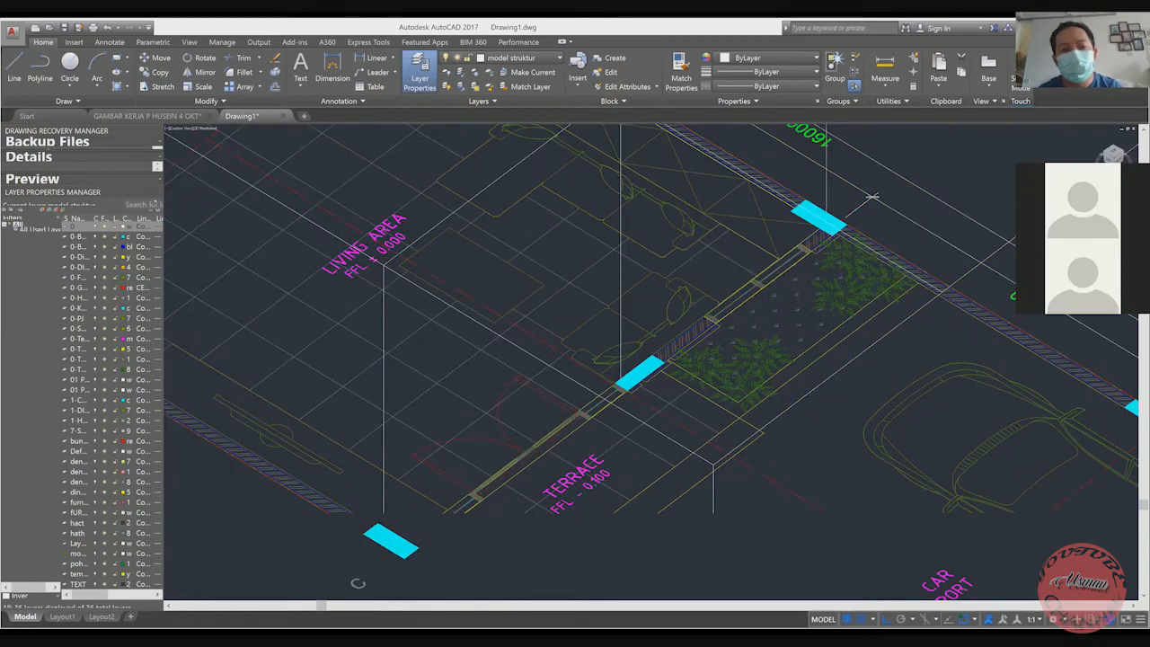
scroll(628, 377, down, 2)
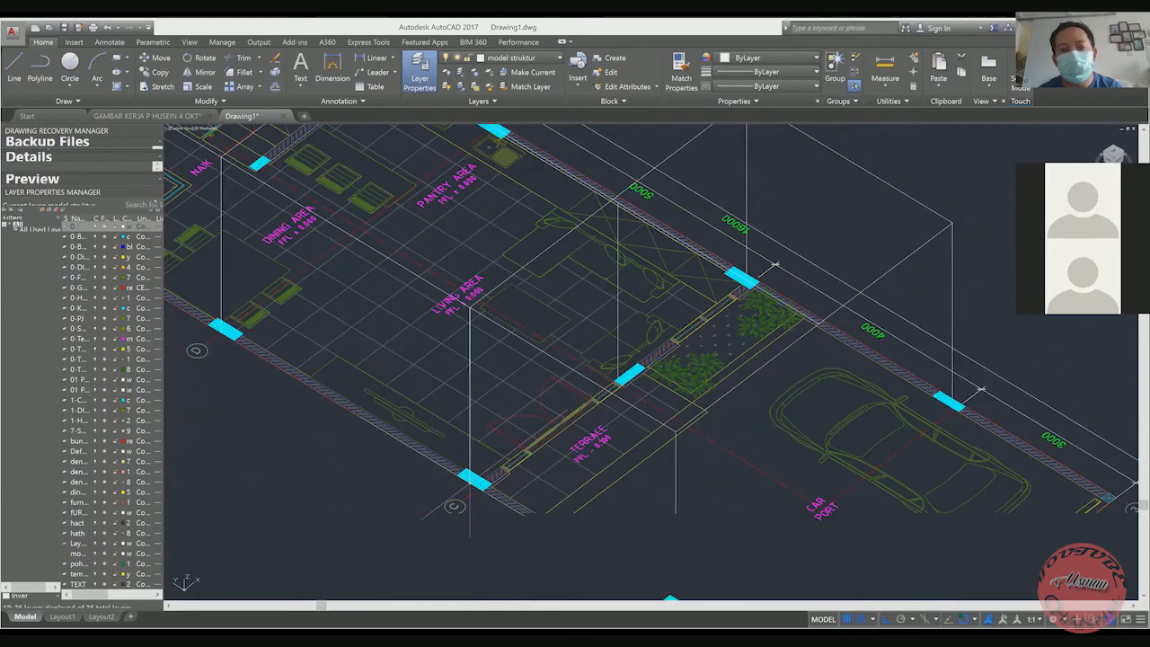
Align the grid C beam line with the middle column's top where it meets the side-wall beam
scroll(654, 172, up, 2)
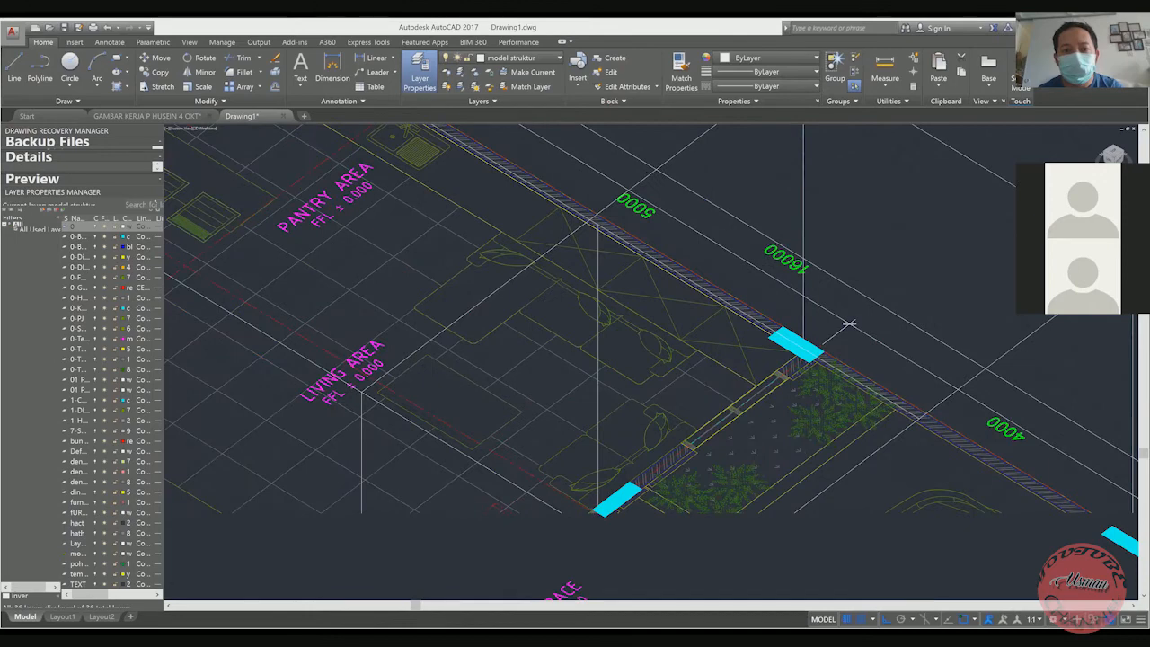
scroll(656, 172, up, 2)
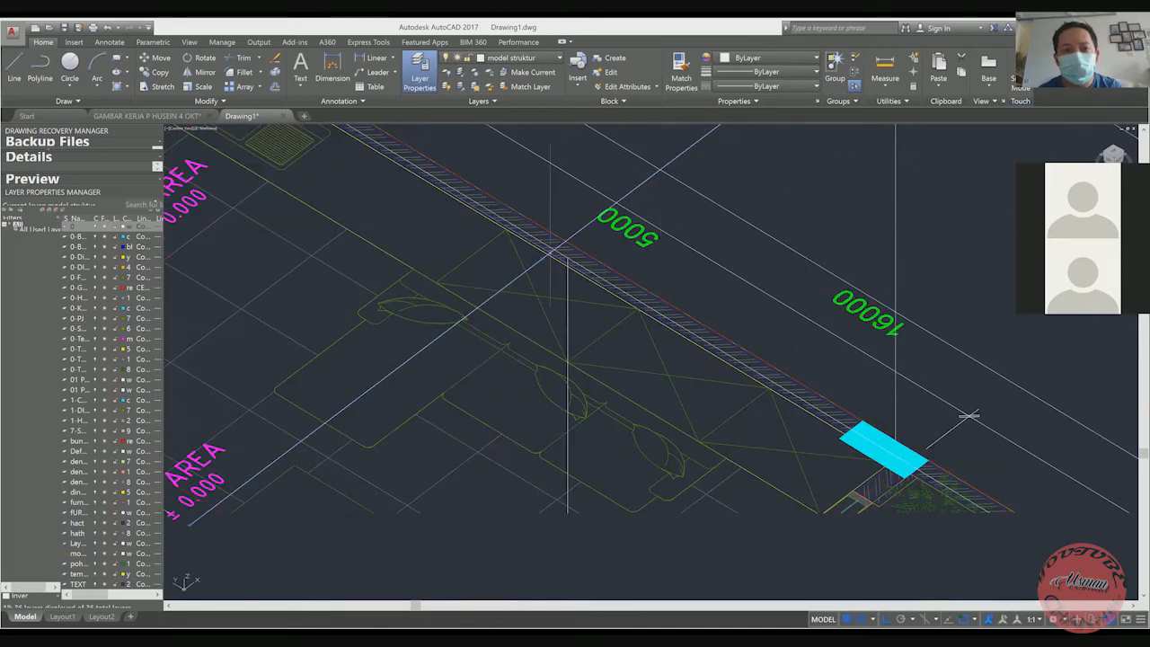
scroll(815, 369, down, 2)
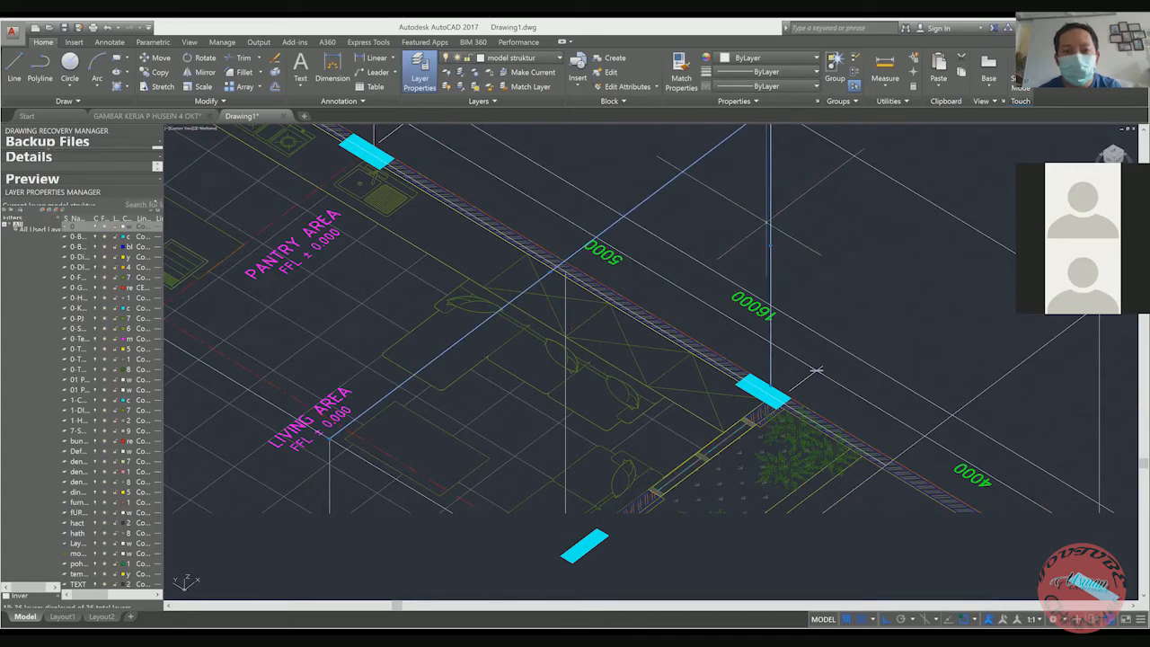
scroll(785, 284, down, 3)
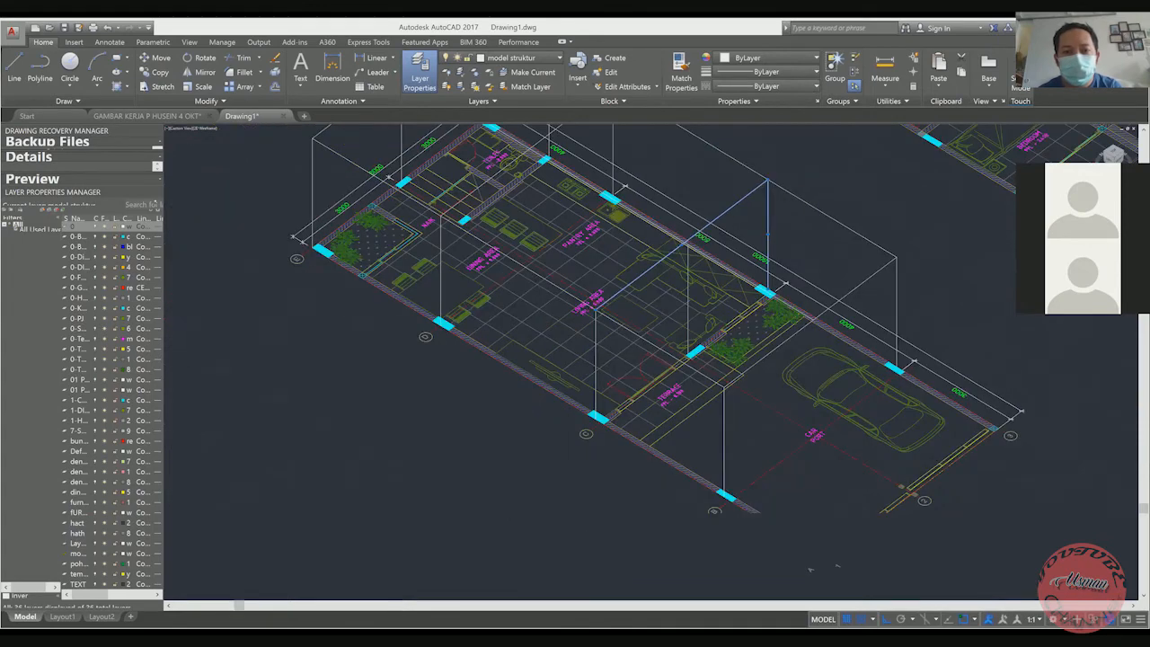
scroll(591, 332, up, 3)
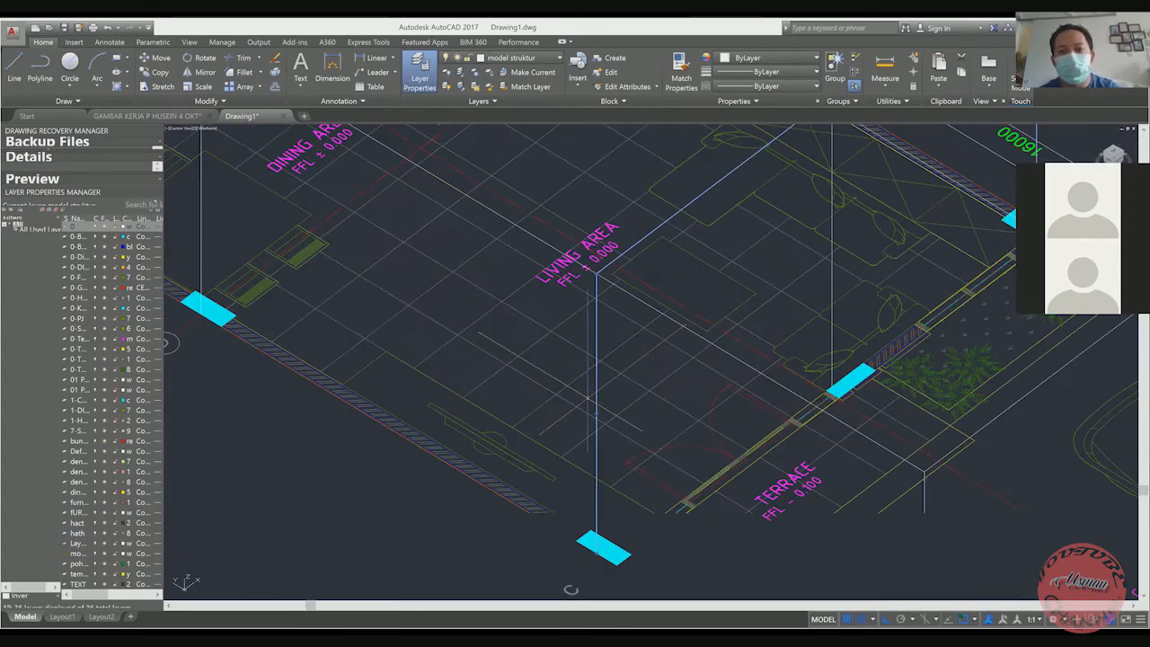
scroll(595, 399, down, 2)
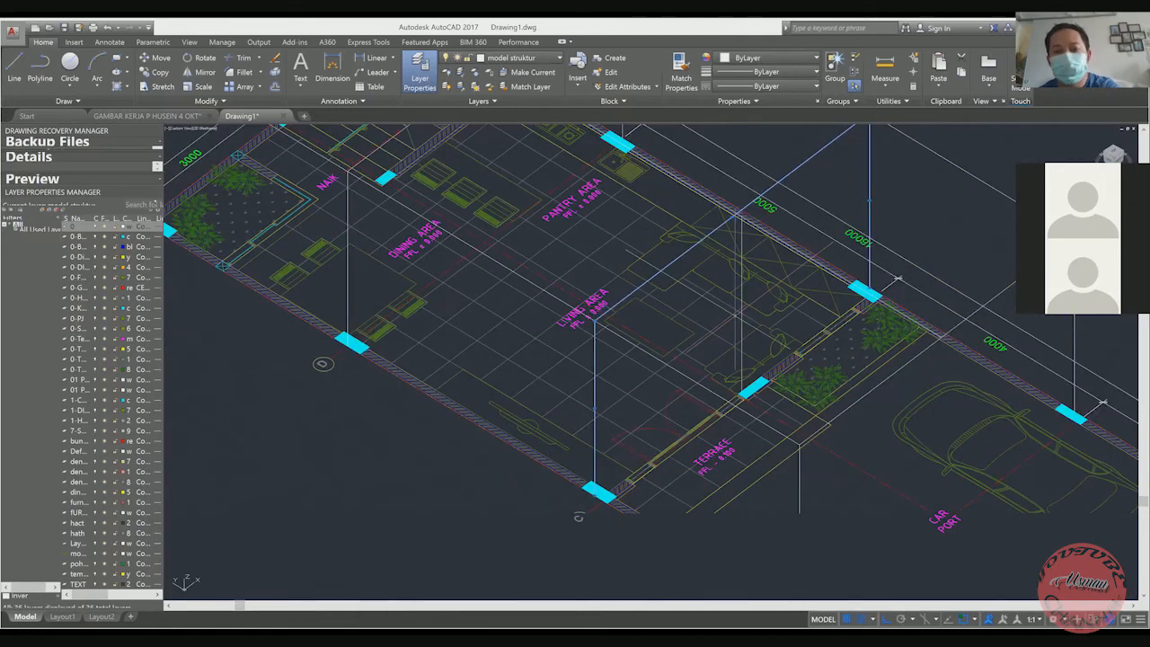
scroll(736, 209, up, 2)
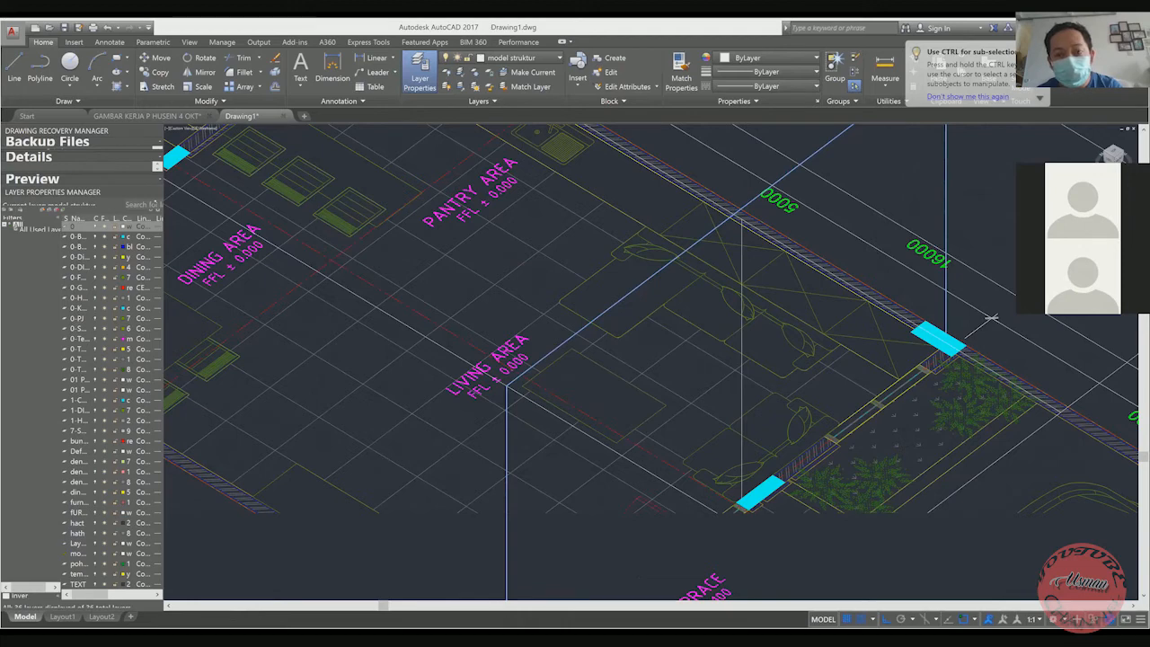
scroll(732, 210, up, 5)
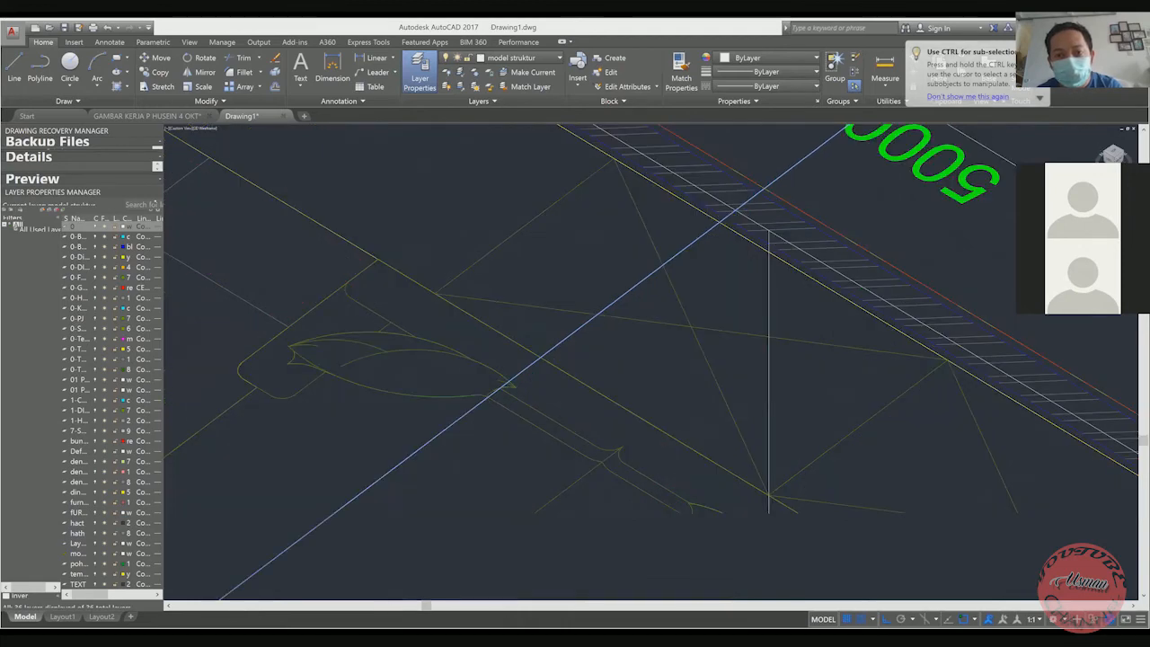
scroll(718, 207, up, 3)
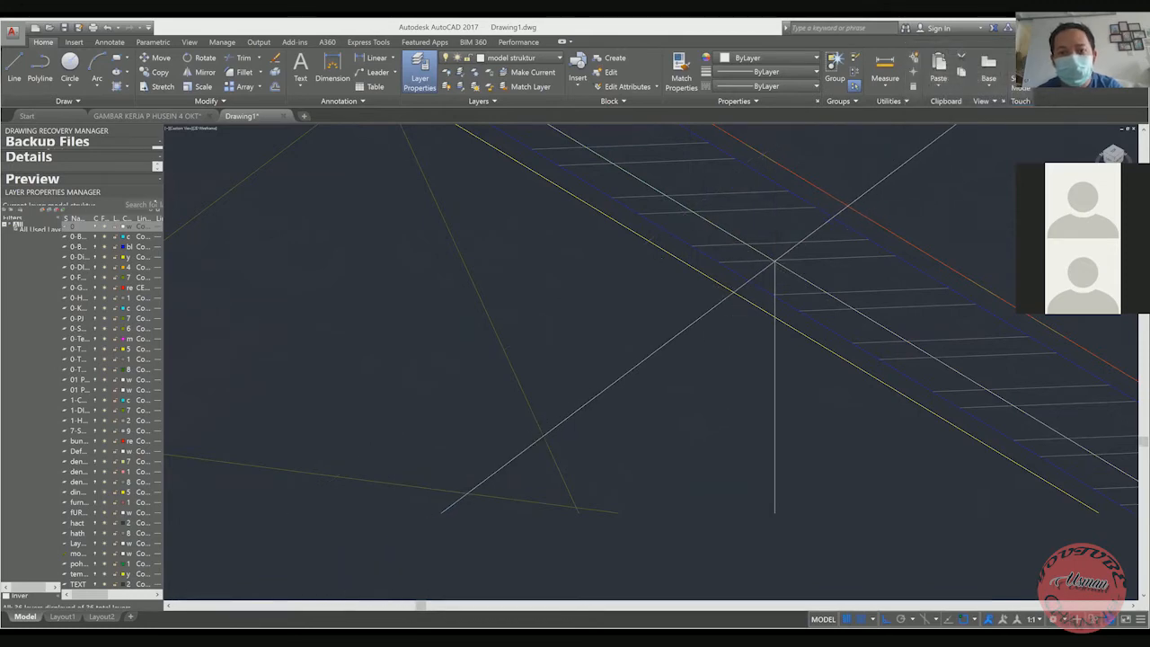
scroll(775, 262, down, 3)
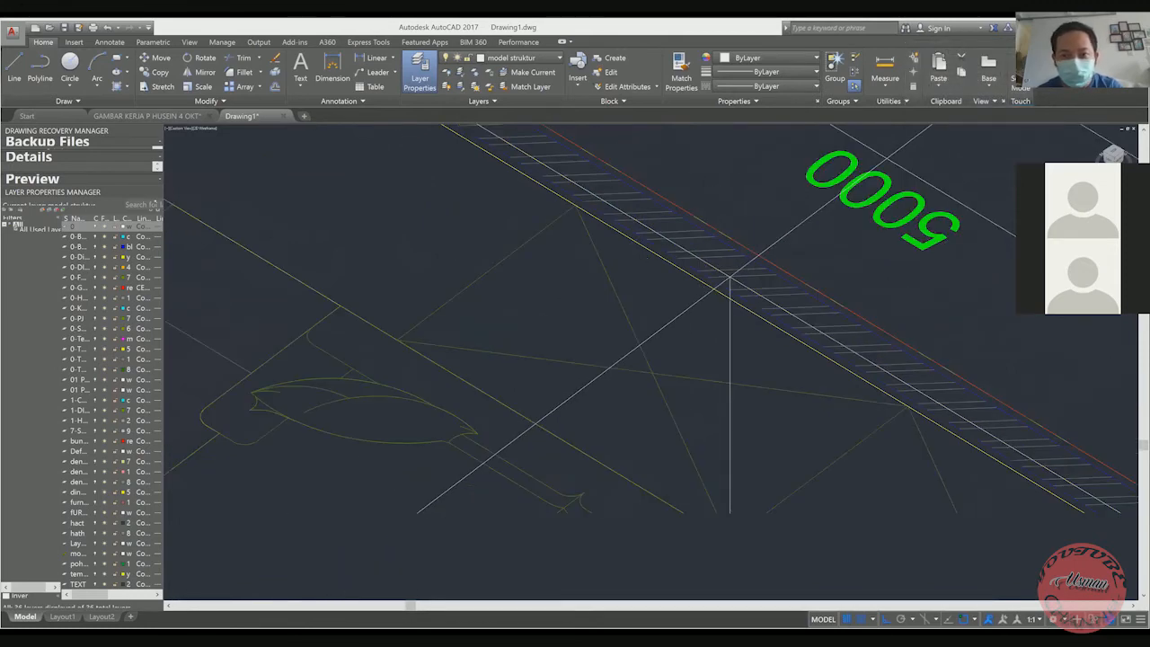
Examine the ground-floor column and beam lines over the floor plan, from the rear wall to the car port
scroll(730, 279, down, 10)
scroll(777, 343, up, 8)
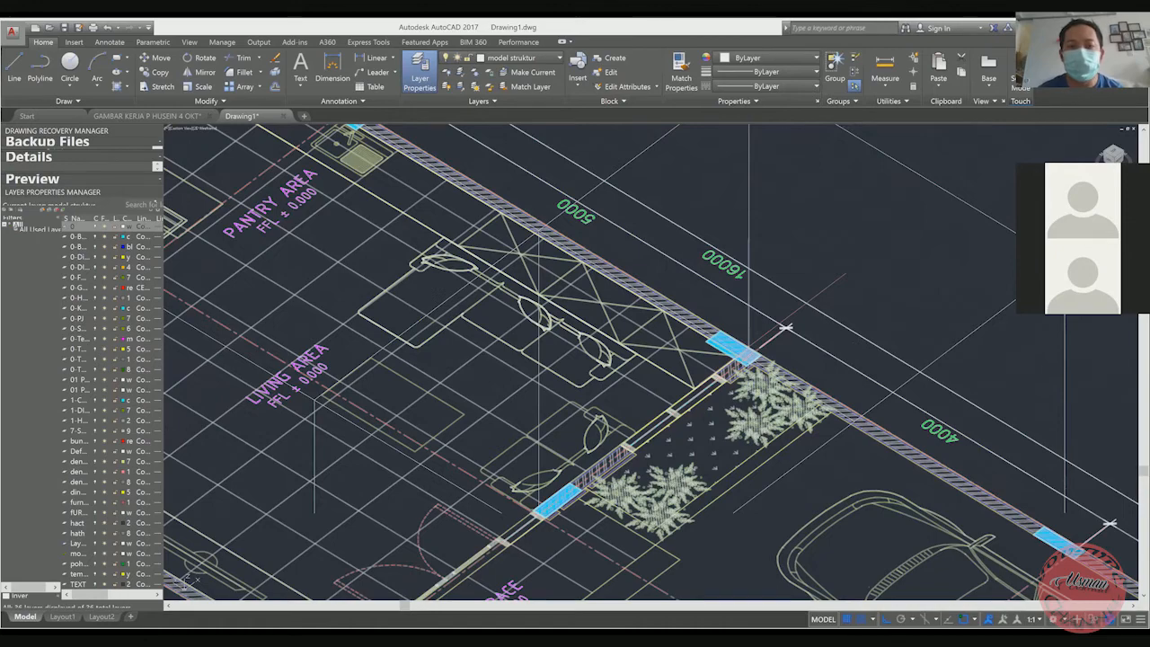
scroll(786, 328, down, 5)
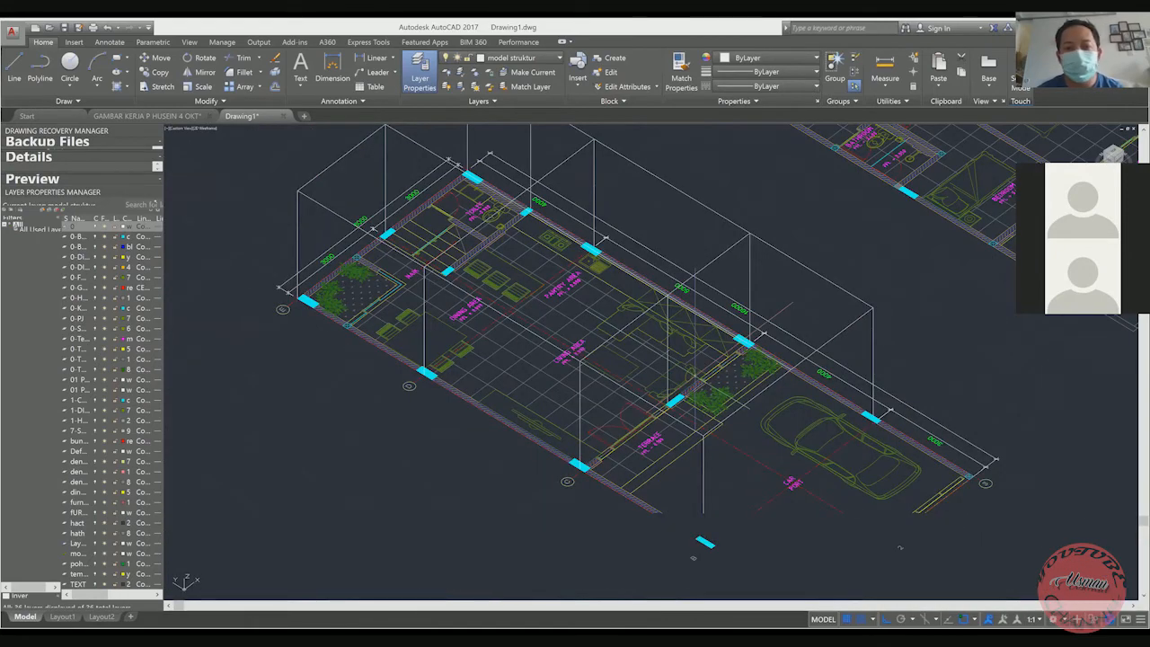
scroll(579, 485, up, 4)
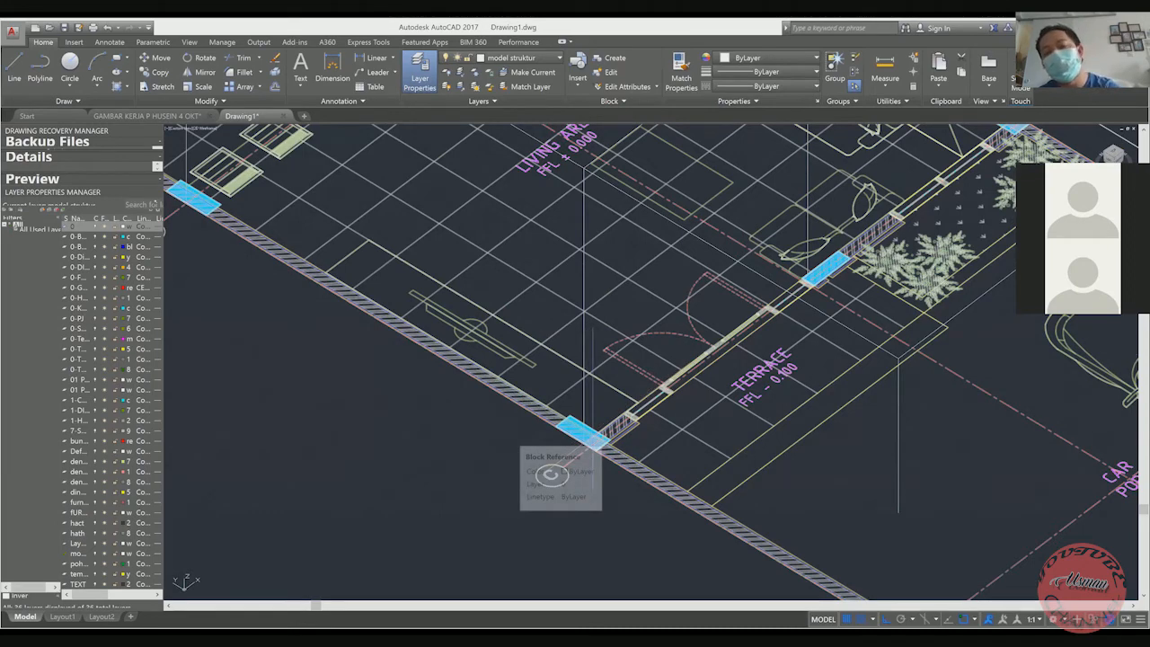
scroll(551, 475, down, 4)
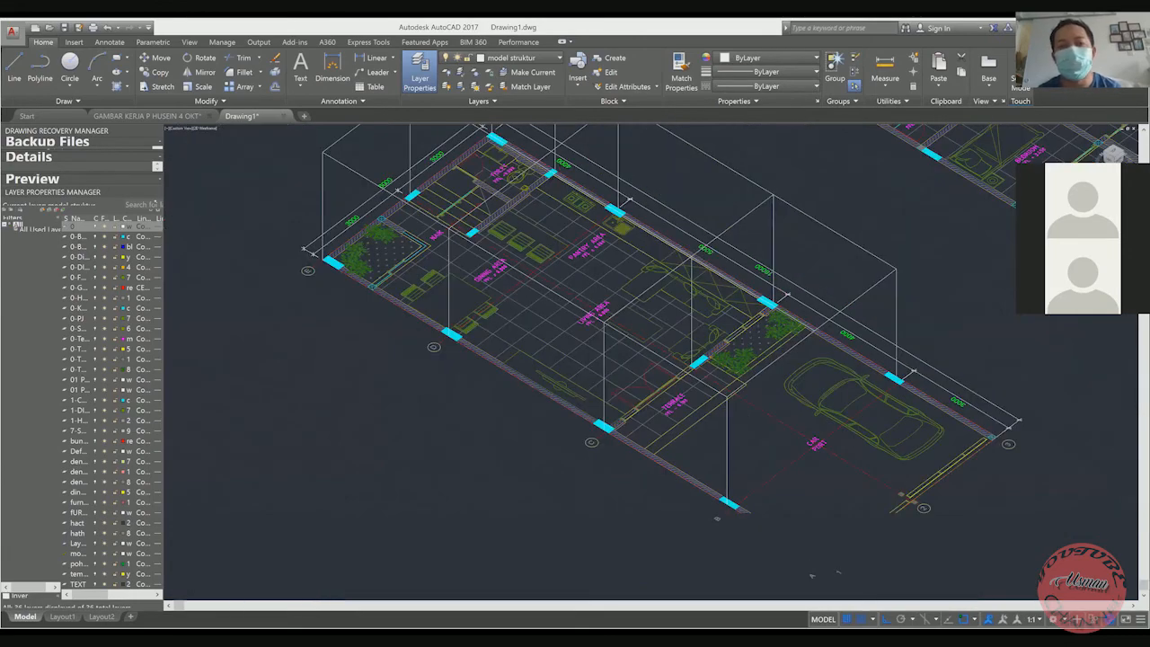
scroll(716, 518, down, 3)
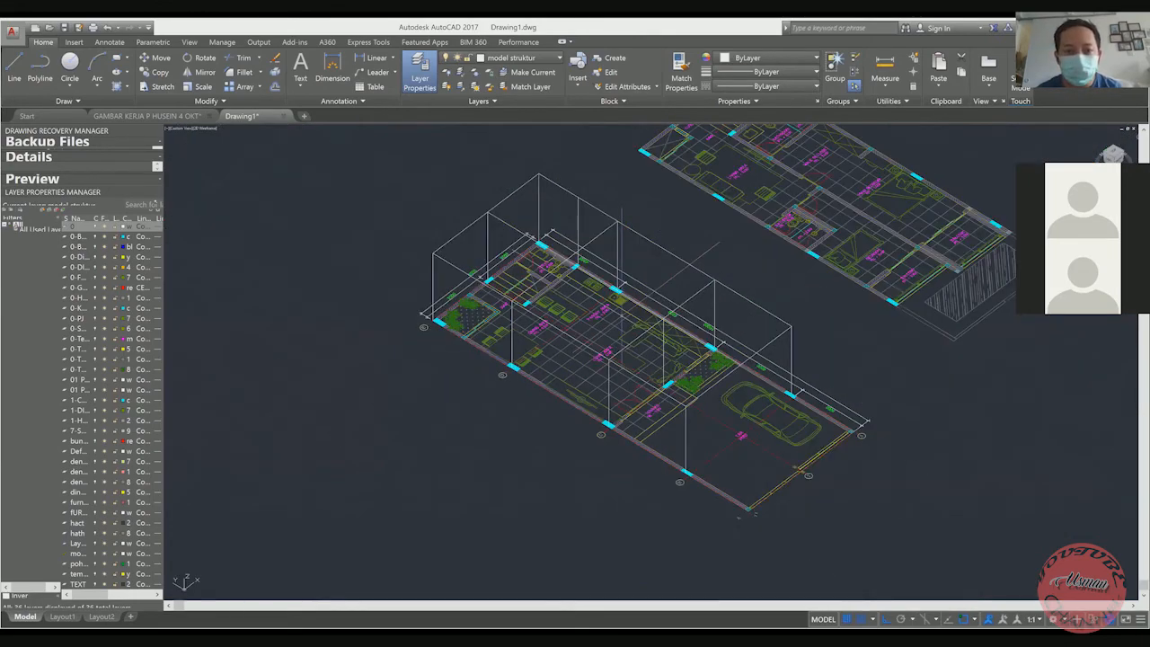
scroll(608, 295, up, 2)
scroll(605, 290, up, 2)
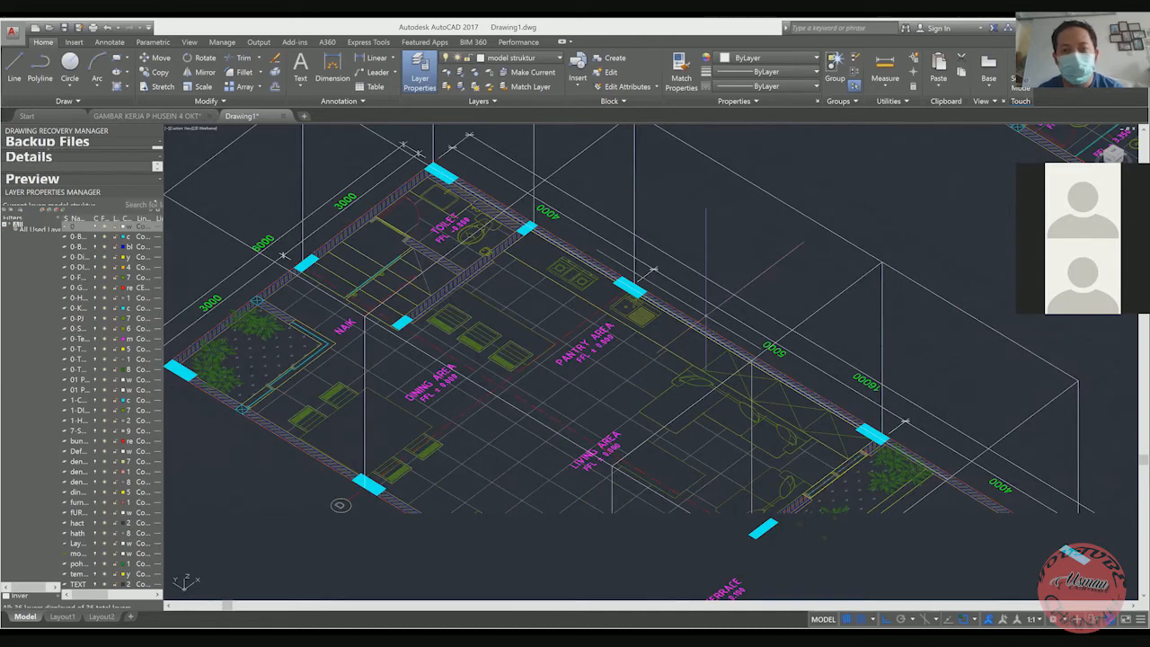
scroll(569, 275, down, 4)
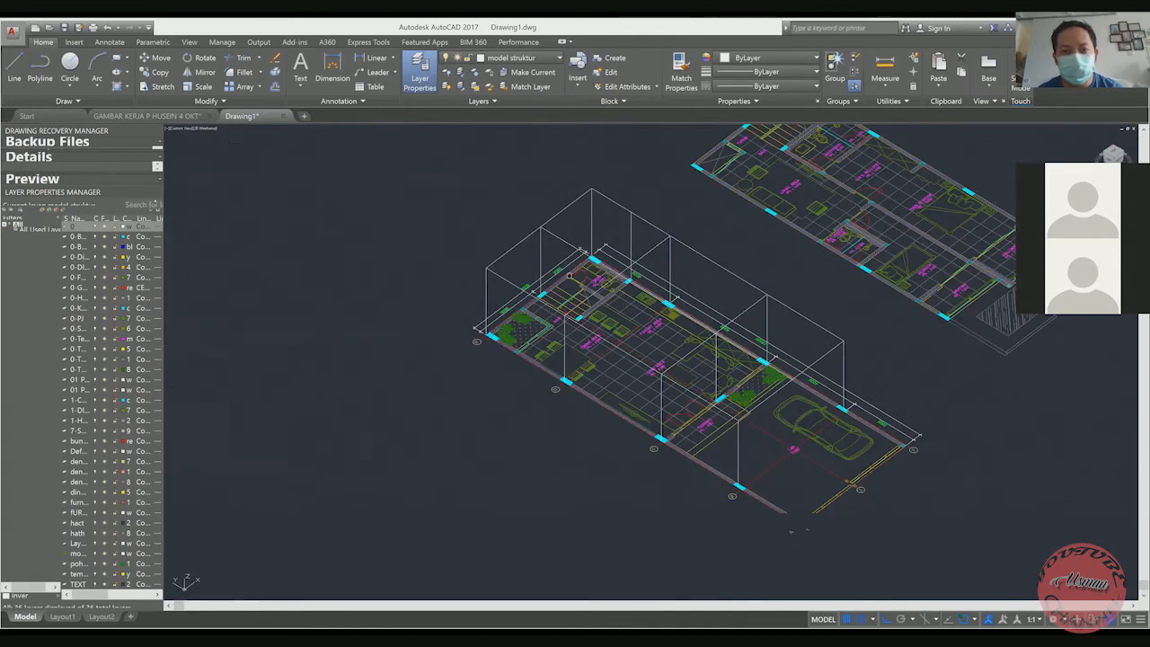
middle_drag(569, 275, 517, 261)
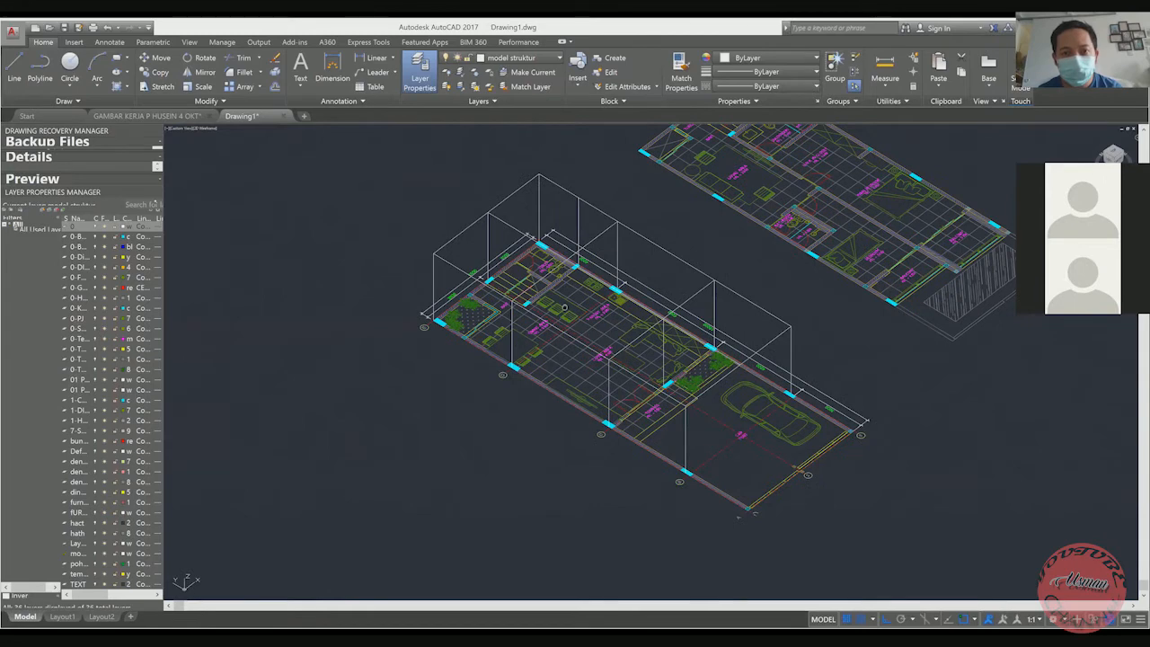
middle_drag(564, 307, 548, 293)
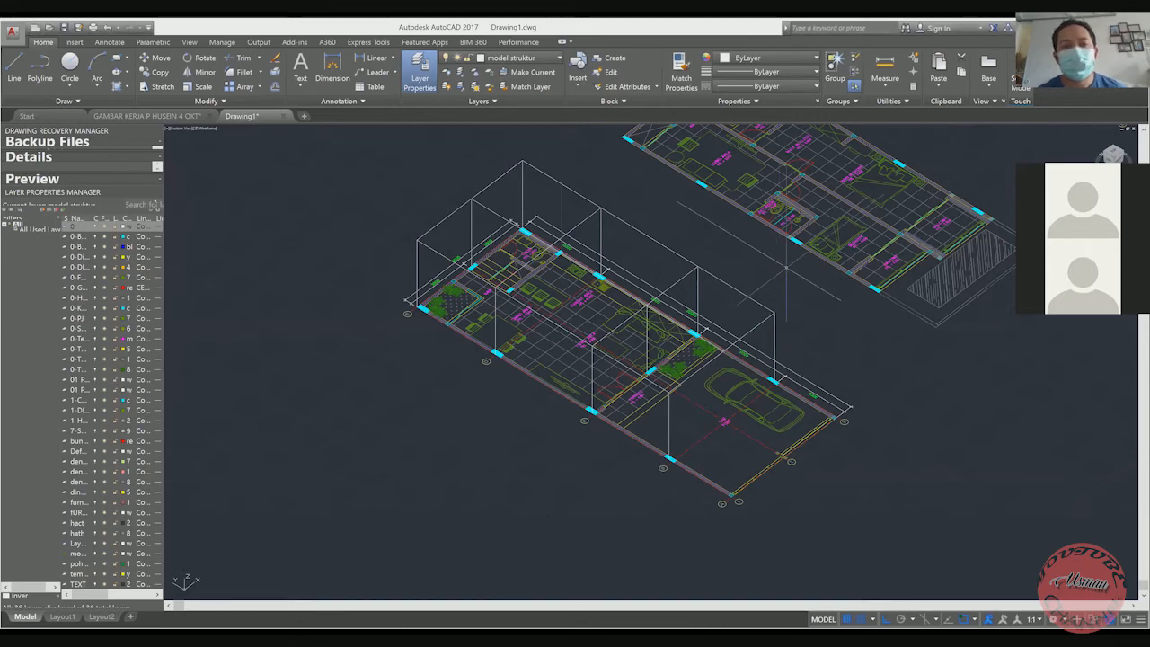
middle_drag(758, 289, 732, 318)
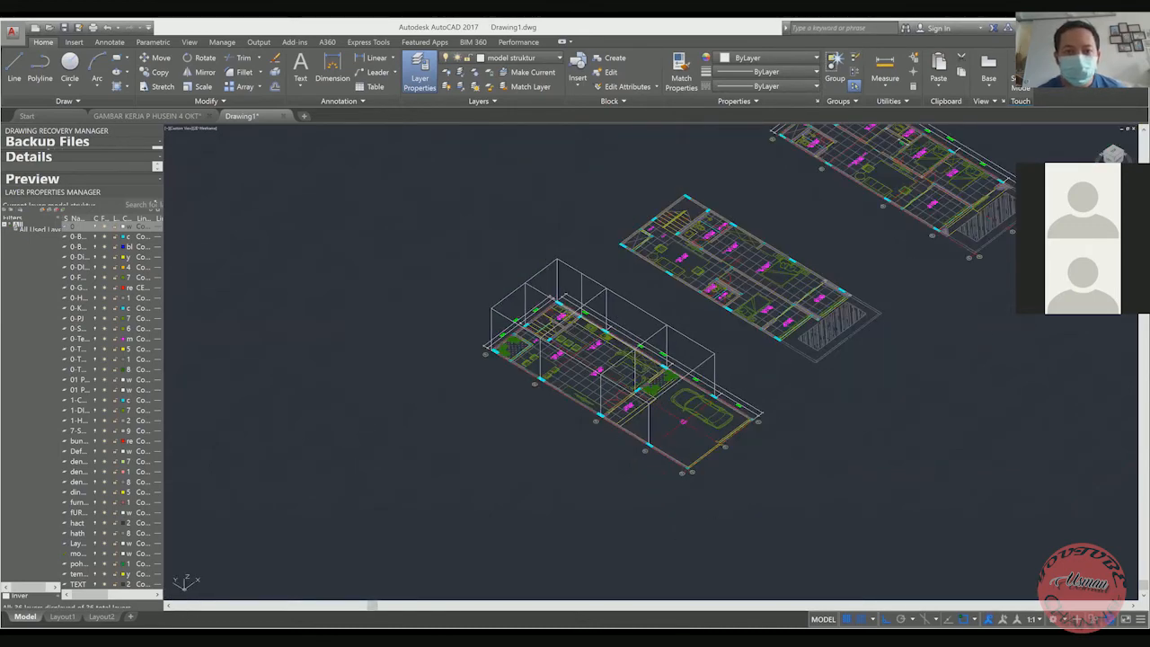
scroll(684, 348, up, 2)
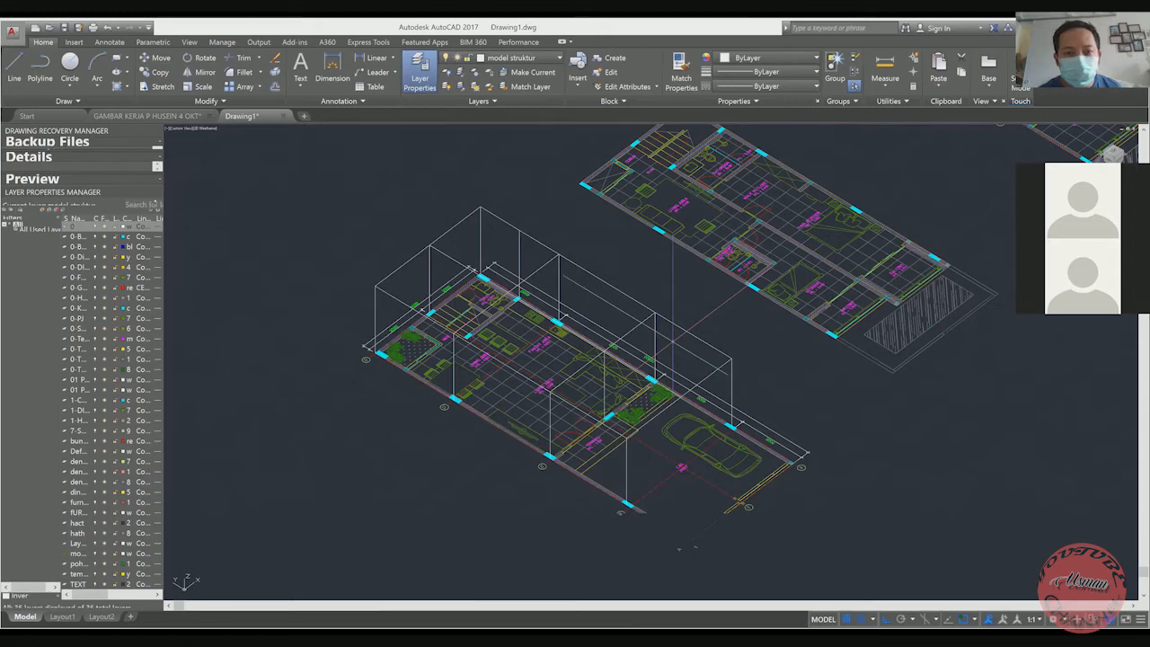
Delete the ground-floor plan block from beneath the column and beam line model
middle_drag(673, 341, 663, 285)
click(707, 438)
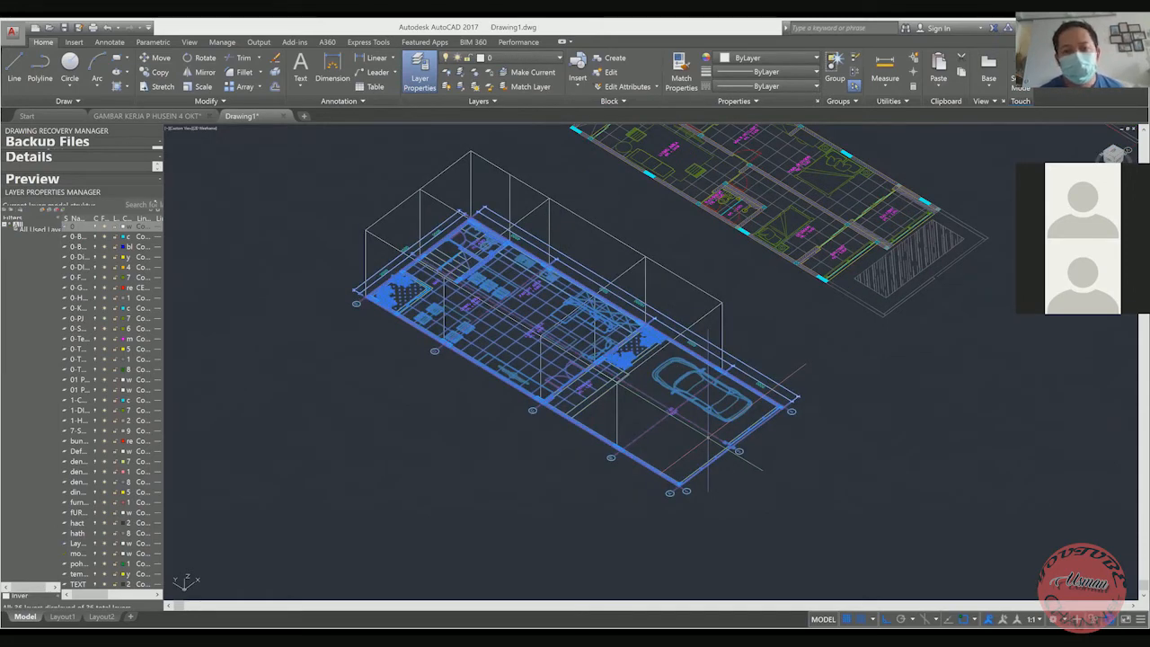
key(Delete)
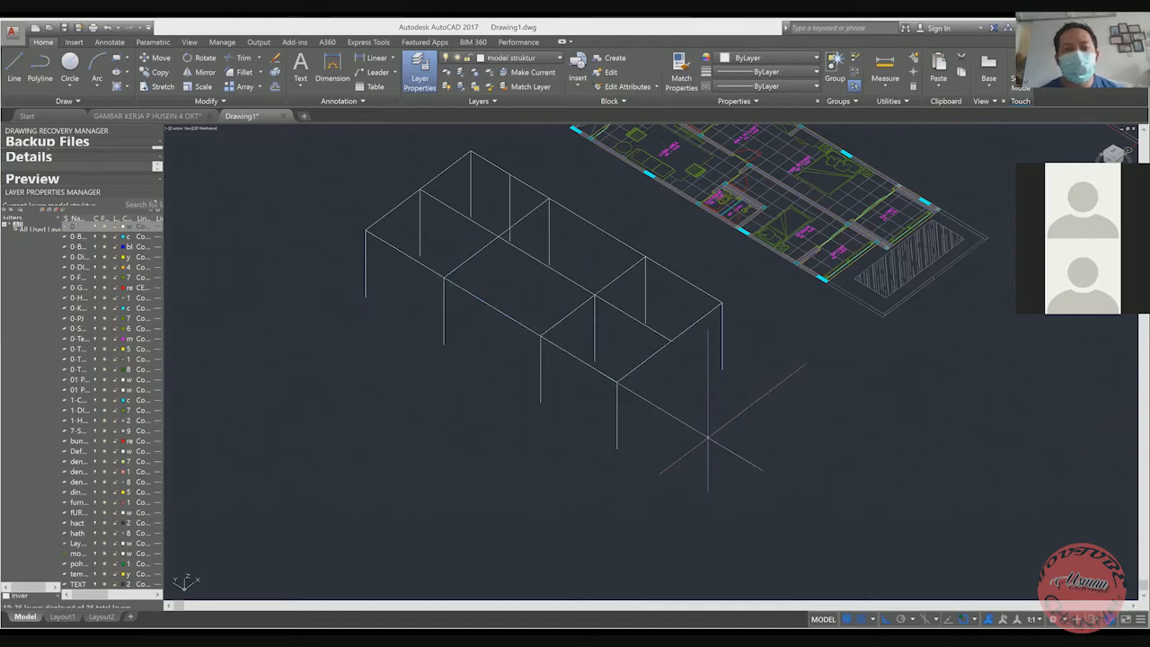
Move the upper-floor plan block from its rear outer column corner onto the matching corner column's top in the line model
middle_drag(763, 423, 768, 456)
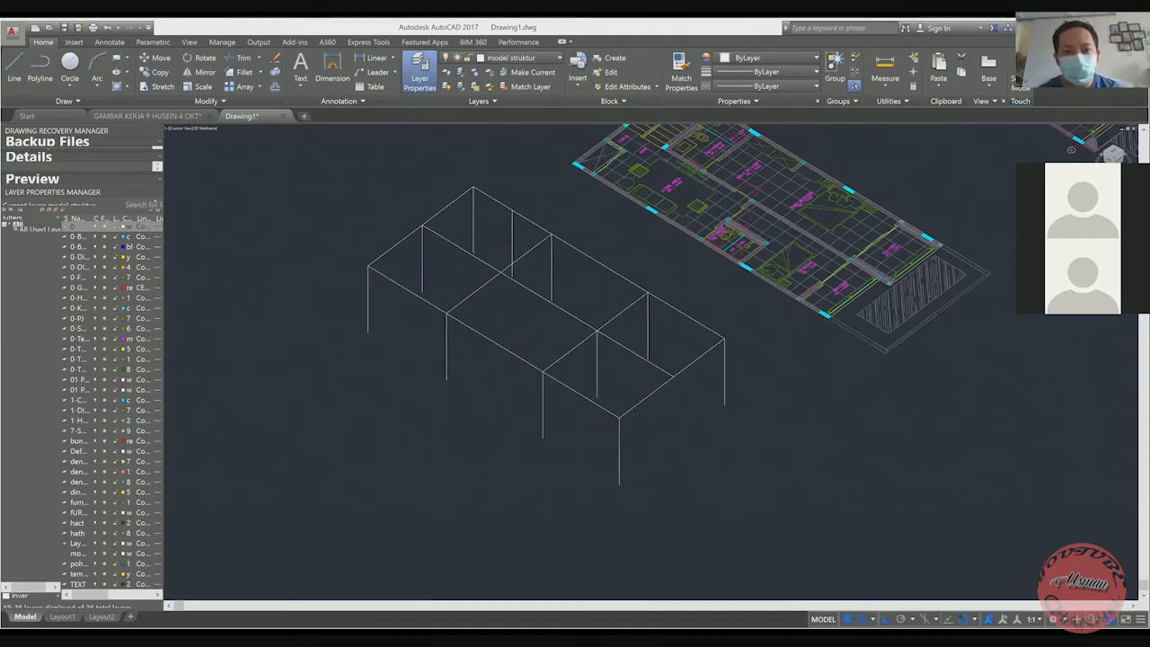
scroll(641, 397, down, 2)
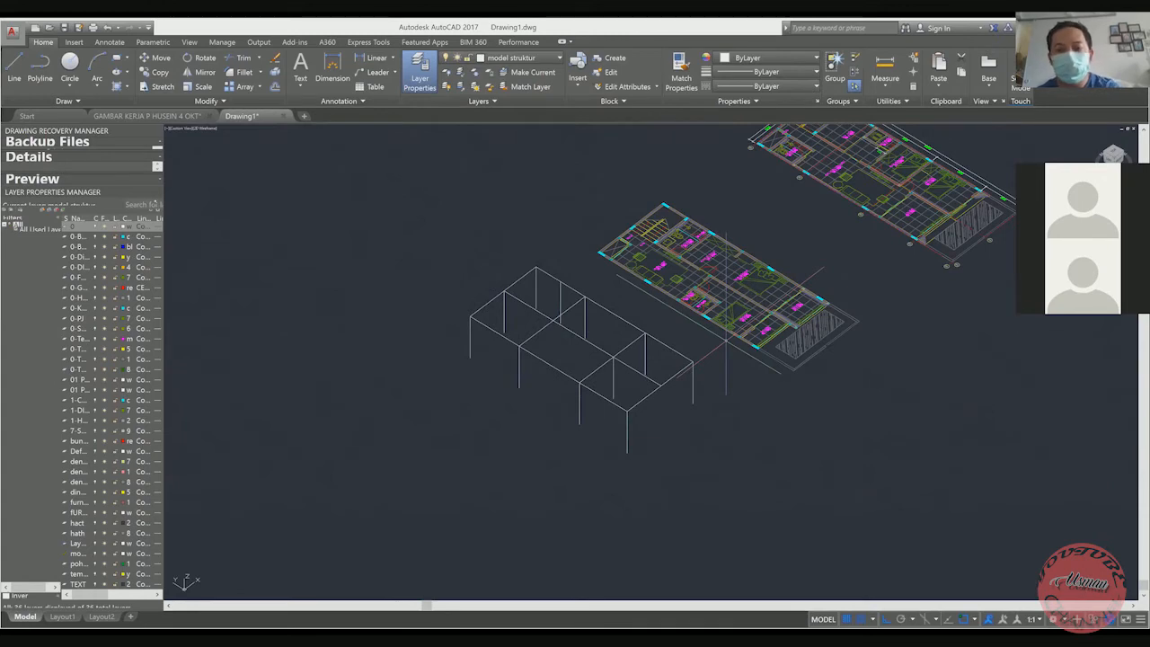
click(726, 344)
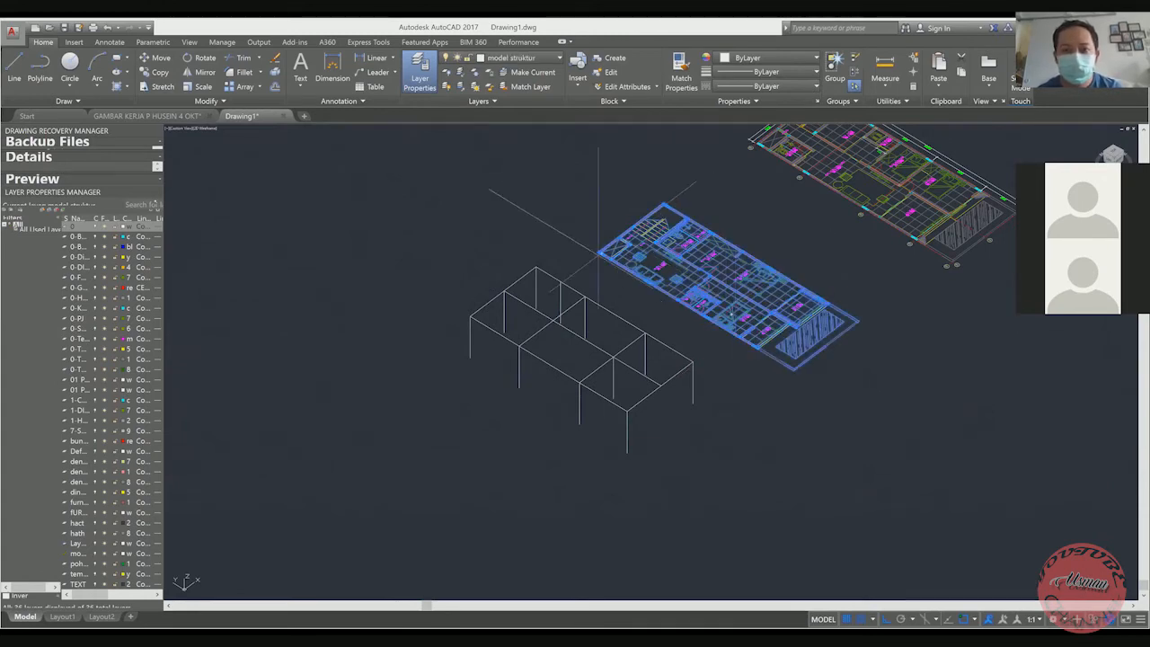
scroll(575, 241, up, 3)
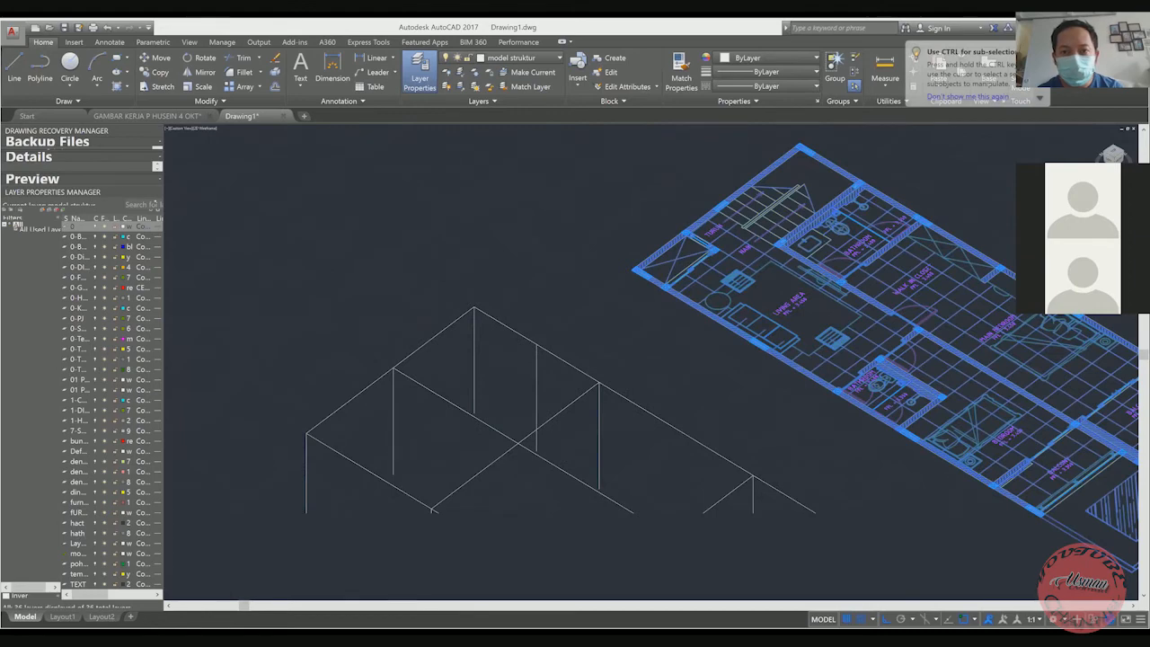
scroll(742, 315, up, 5)
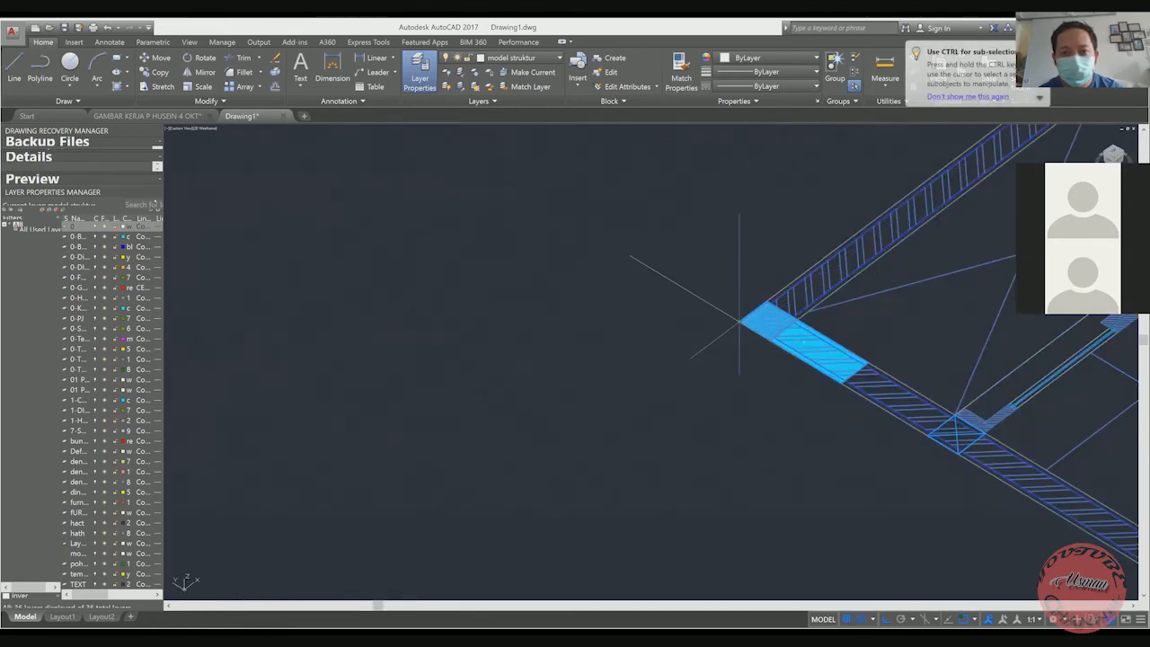
scroll(739, 319, down, 8)
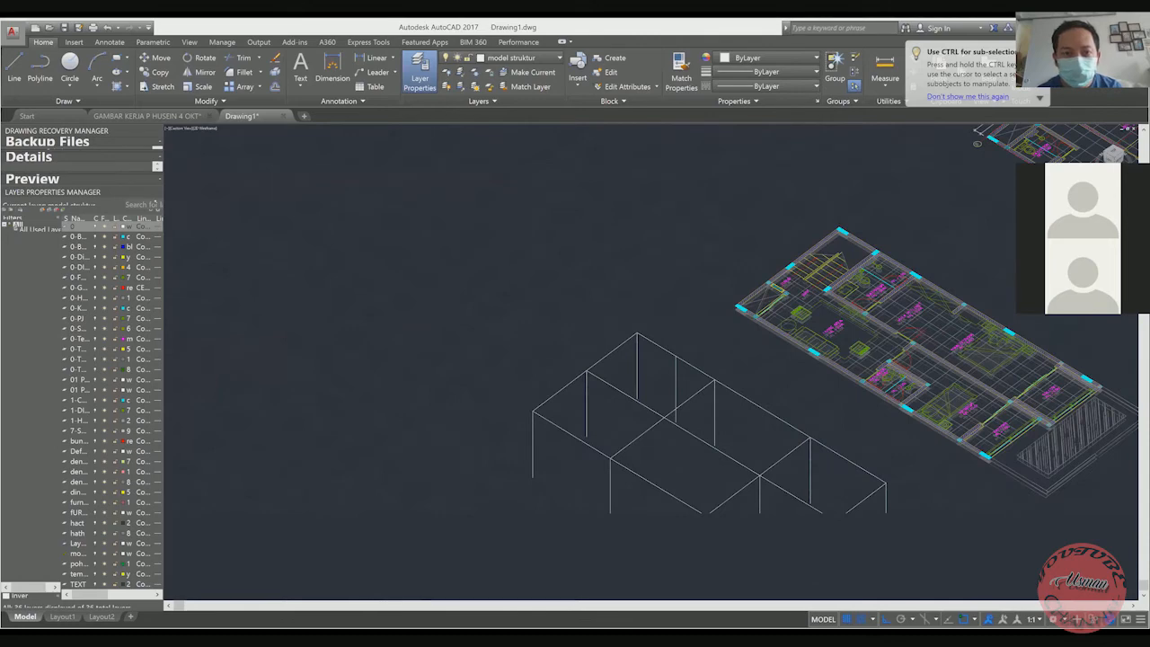
scroll(822, 211, up, 3)
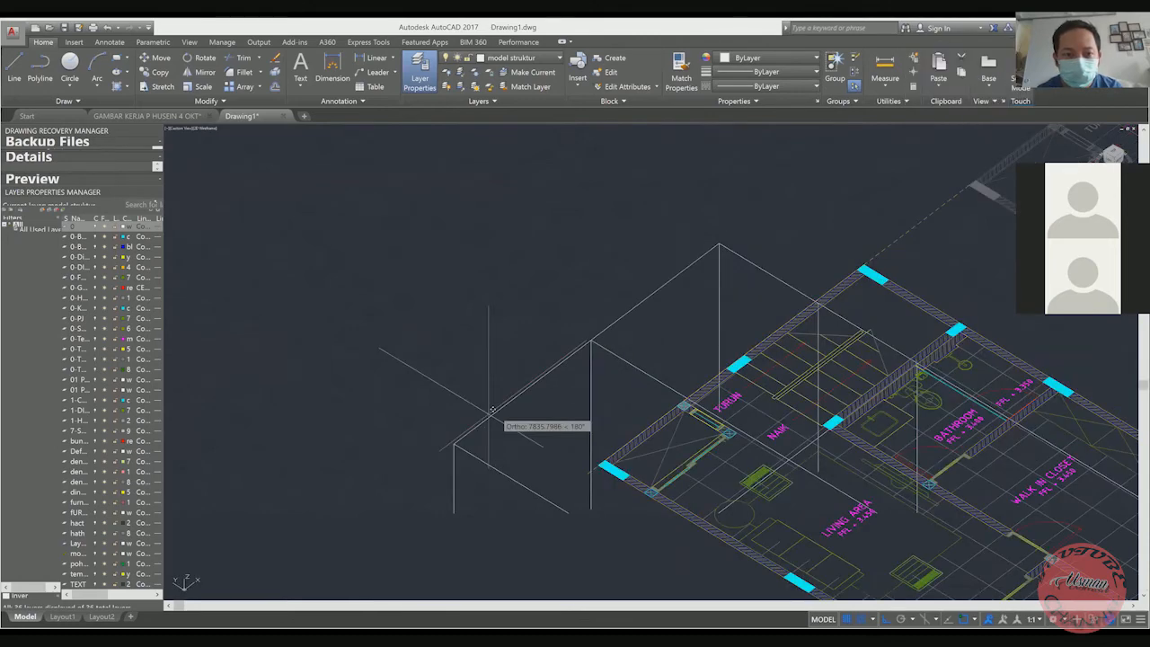
click(457, 442)
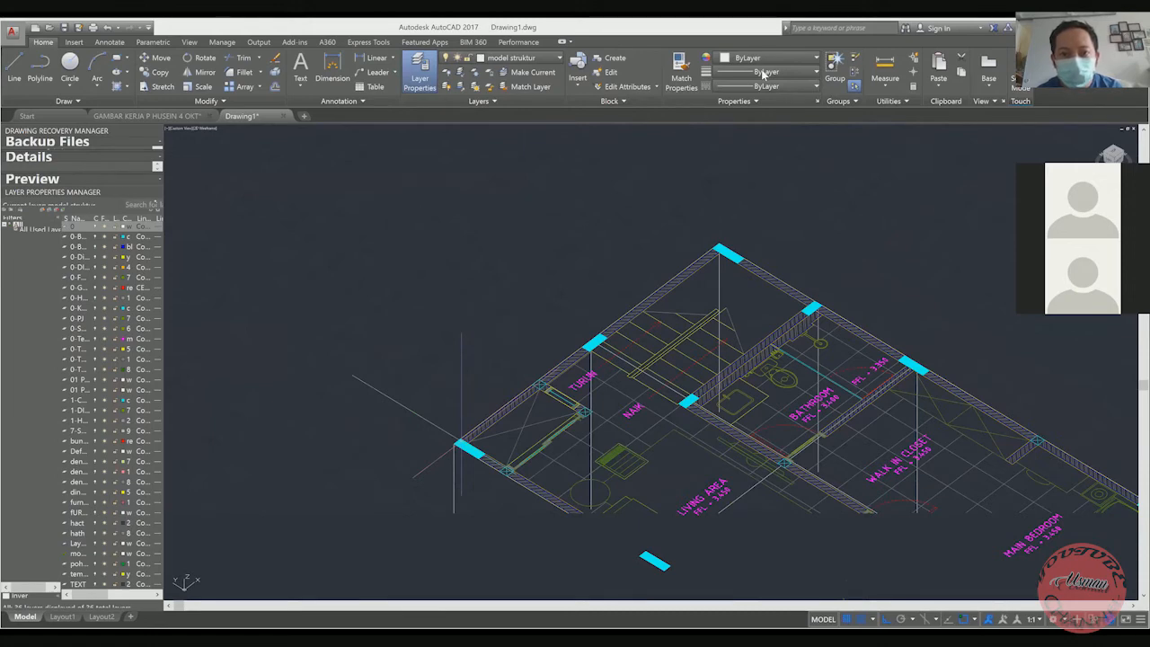
Examine how the upper-floor plan's columns and walls sit over the structural line model, from the stairs to the balcony
scroll(523, 338, down, 2)
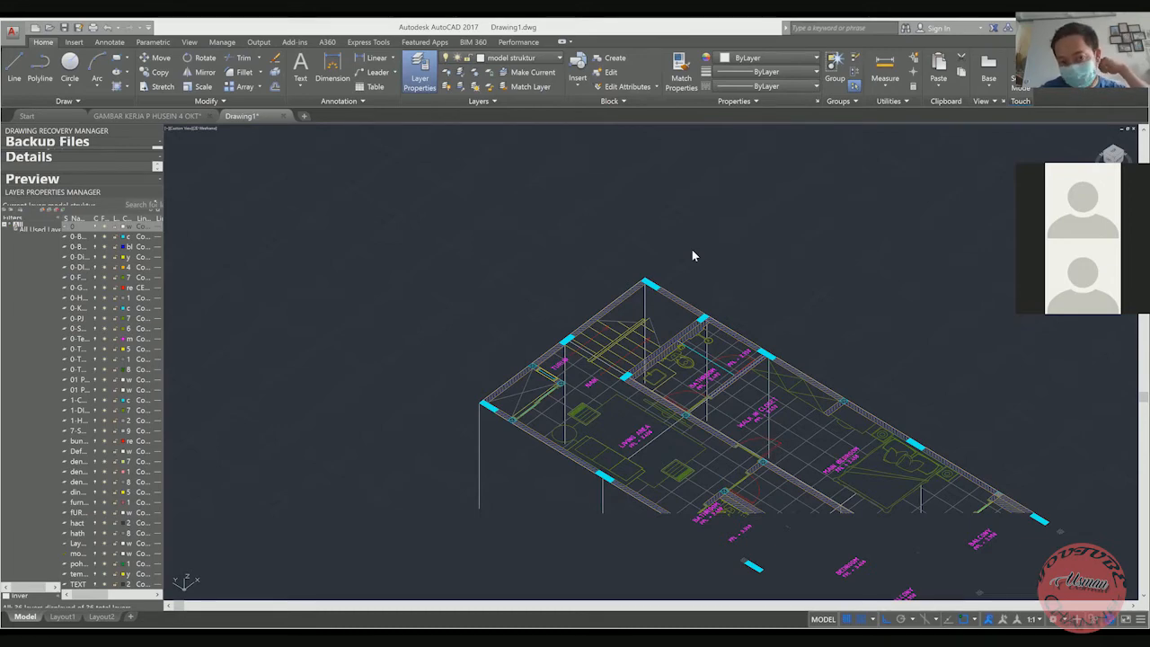
shift+middle_drag(745, 320, 781, 316)
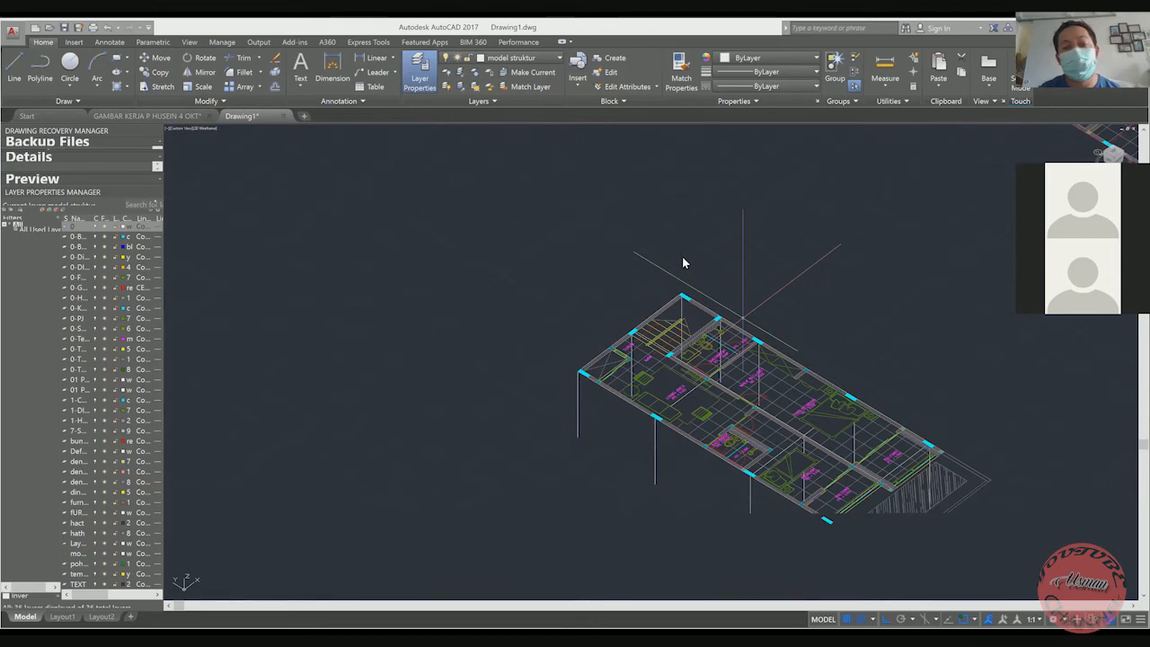
middle_drag(759, 262, 639, 148)
scroll(747, 378, up, 2)
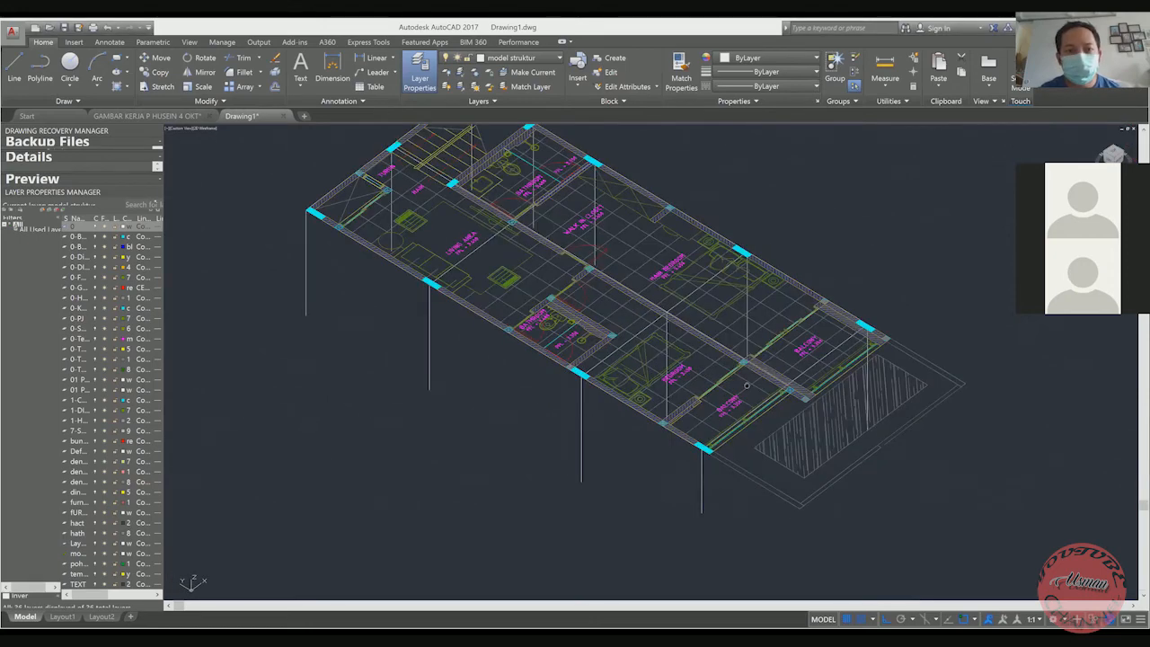
scroll(746, 385, up, 2)
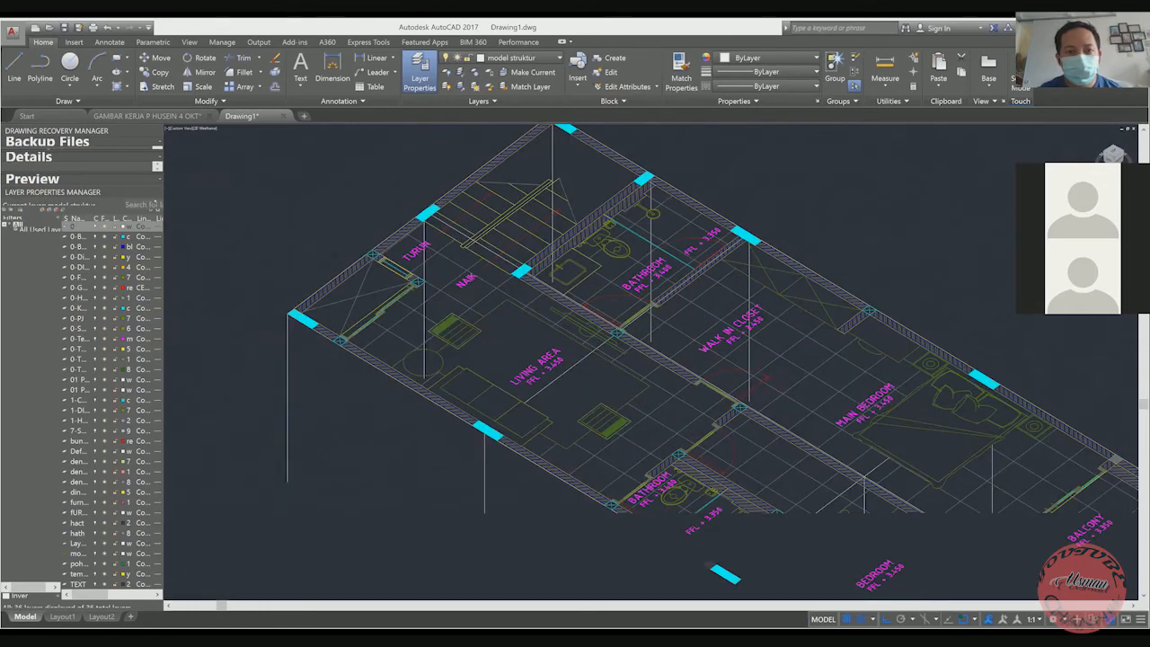
Copy the rear outer corner column line, using its top end at the upper-floor plan's corner column as the base point
scroll(510, 212, up, 4)
middle_drag(510, 213, 519, 235)
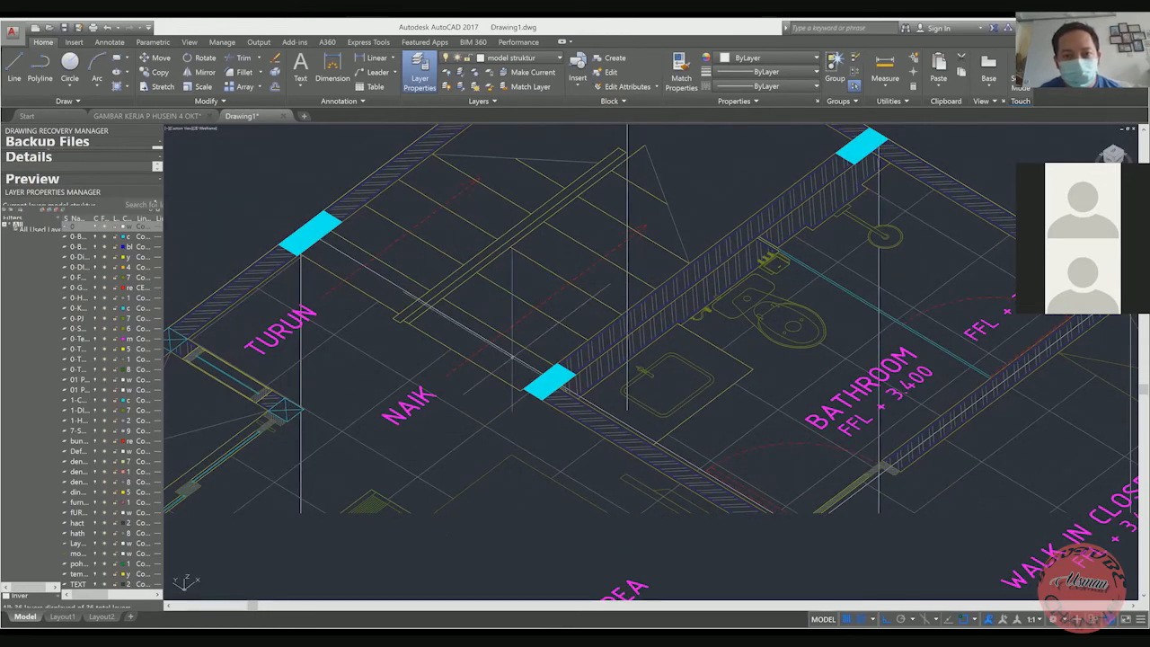
scroll(512, 358, down, 4)
middle_drag(550, 355, 572, 250)
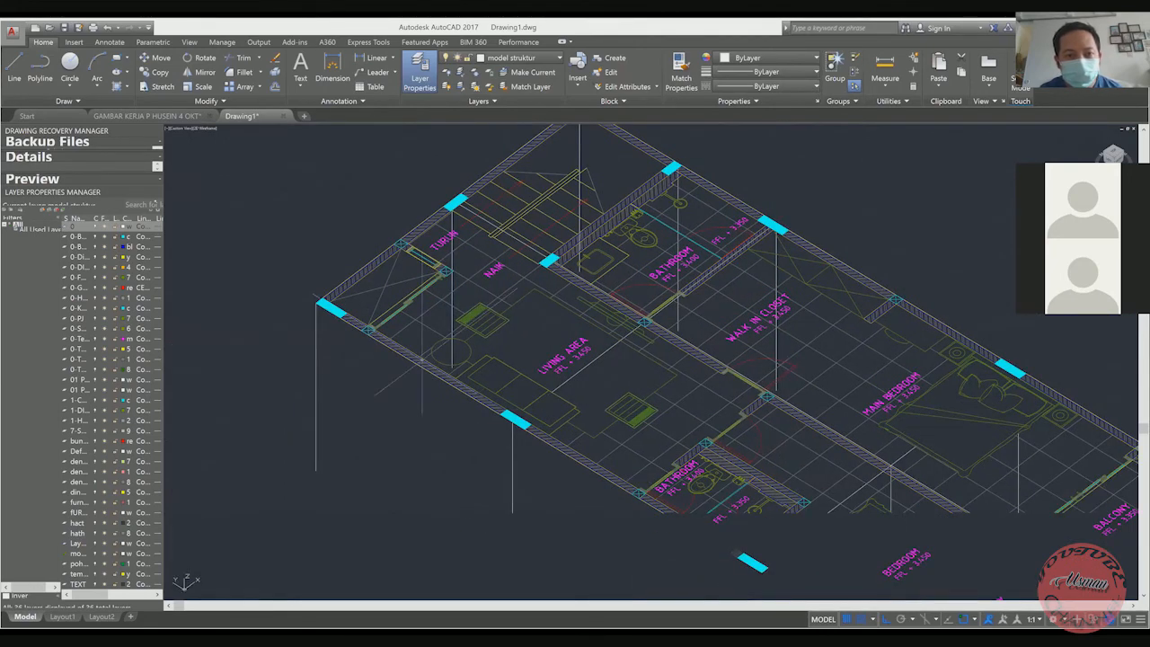
click(351, 375)
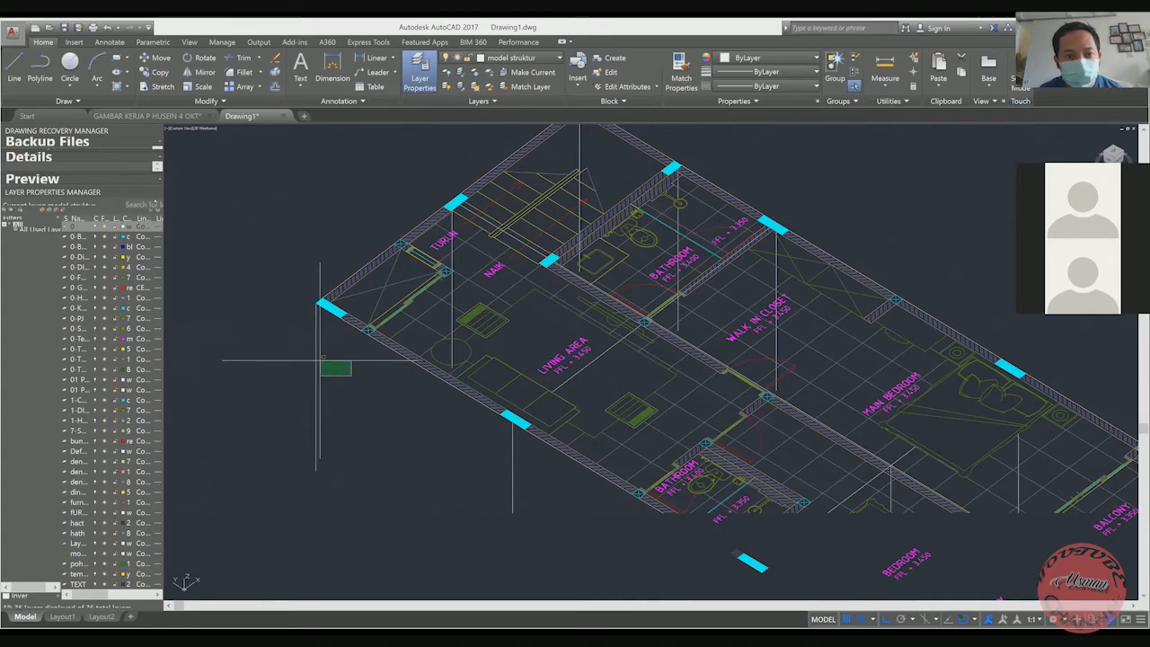
click(318, 361)
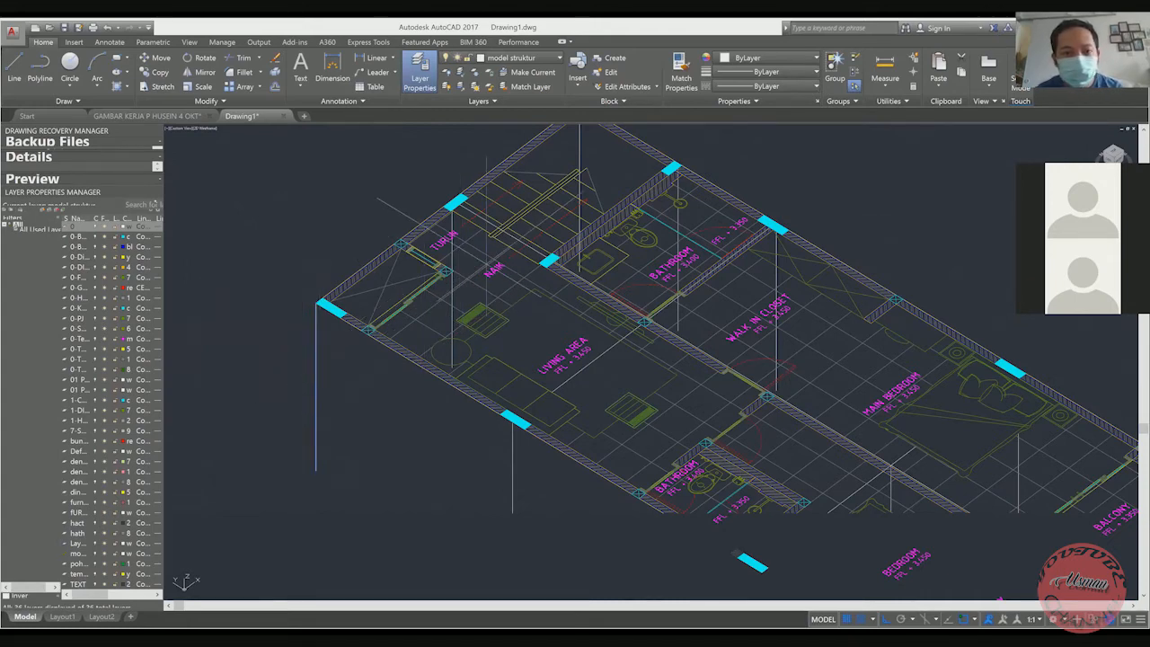
scroll(332, 323, up, 2)
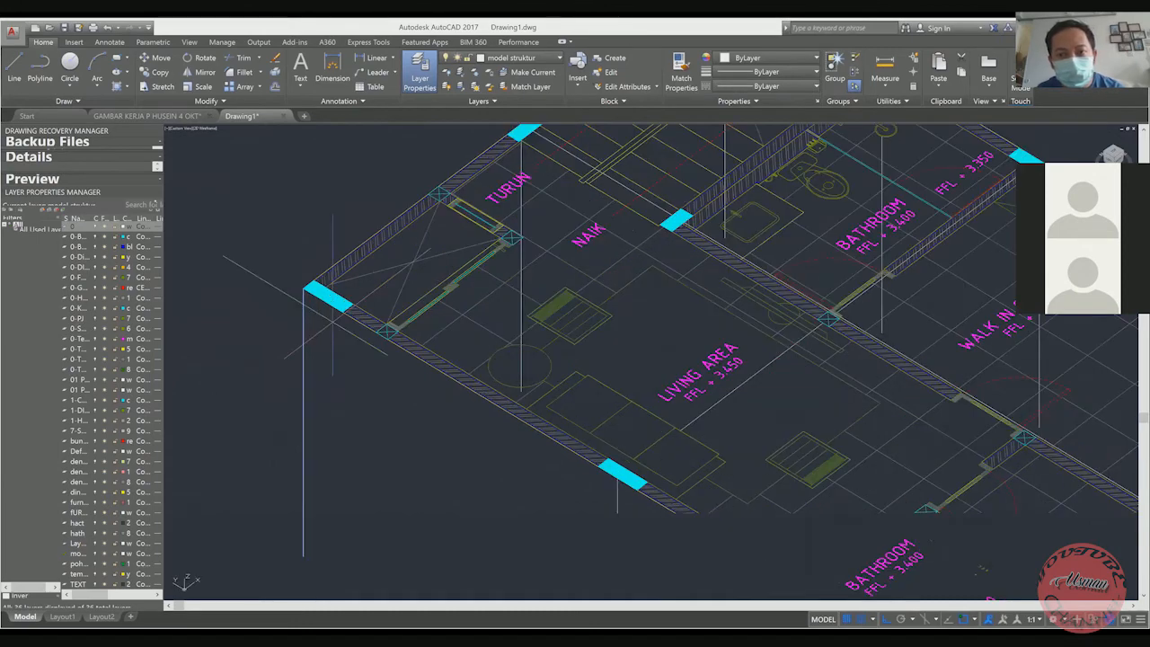
scroll(332, 322, up, 4)
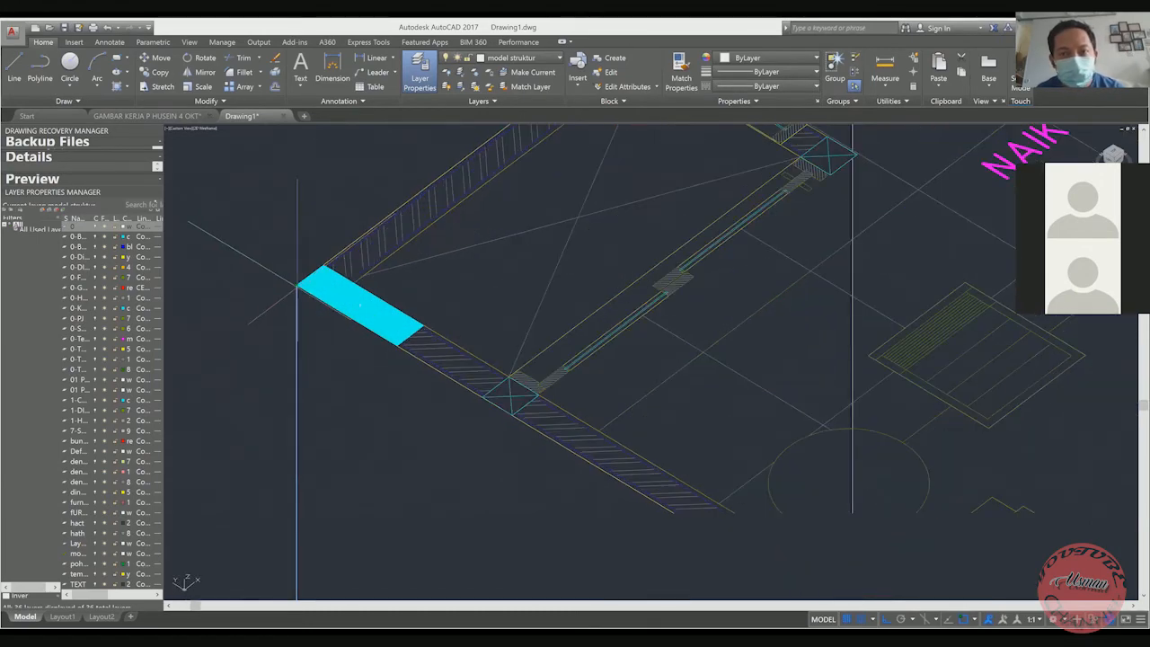
scroll(359, 305, down, 4)
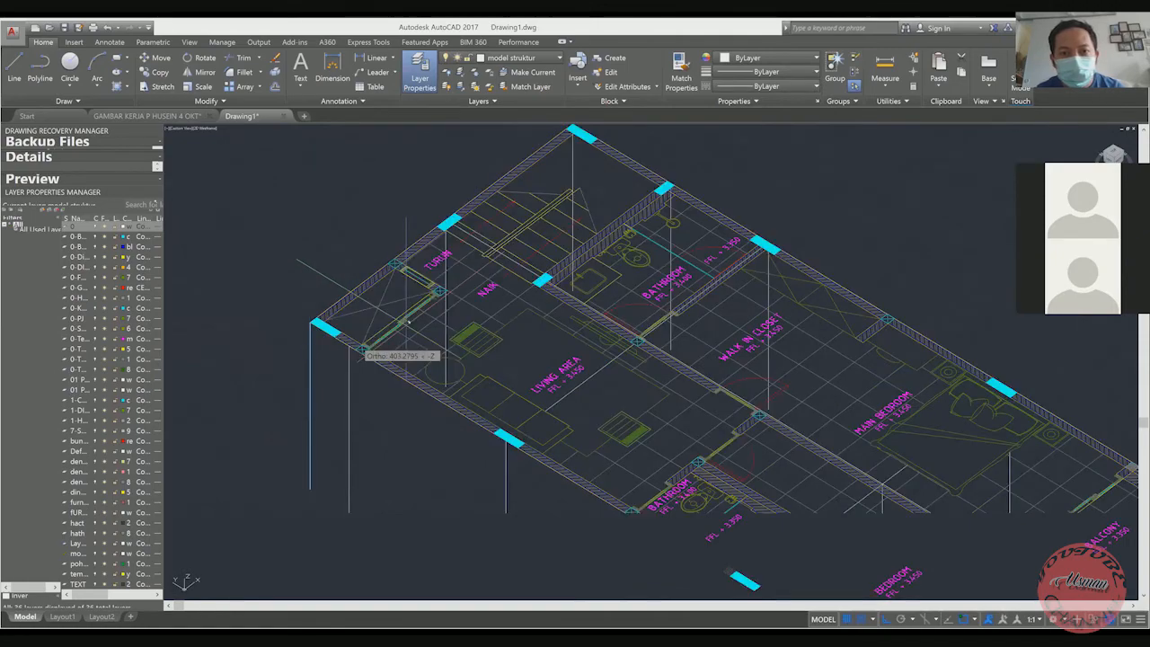
Draw a beam line along the stair opening from the column beside TURUN to the column beside NAIK
scroll(559, 279, up, 5)
scroll(559, 278, down, 4)
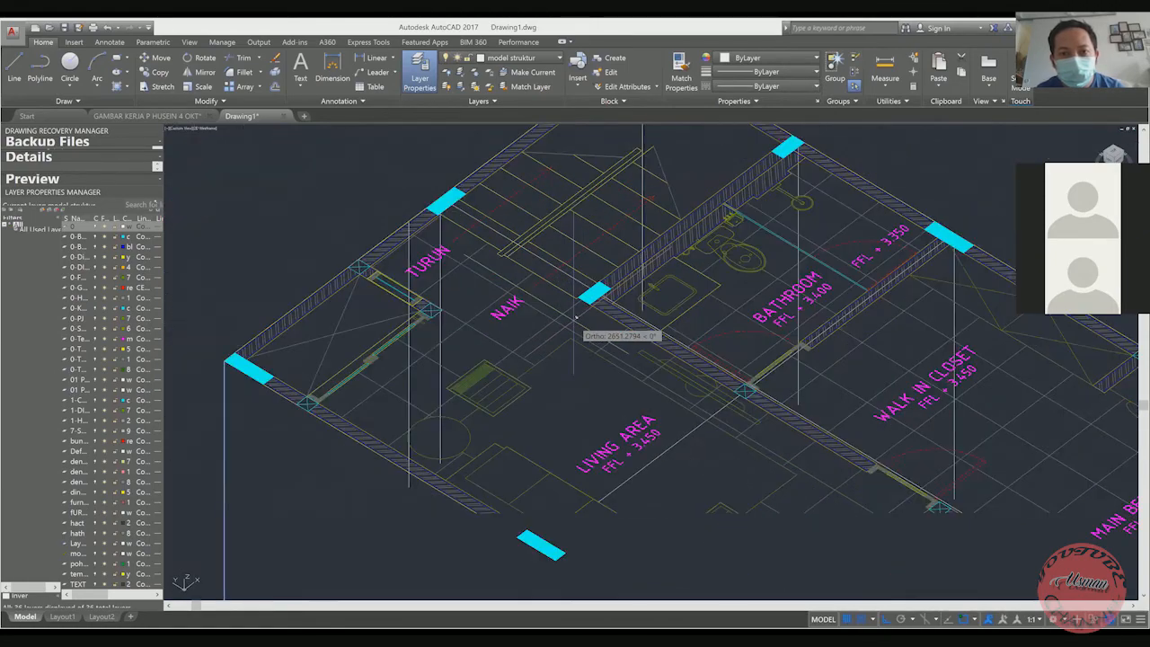
scroll(575, 316, down, 4)
scroll(619, 291, up, 4)
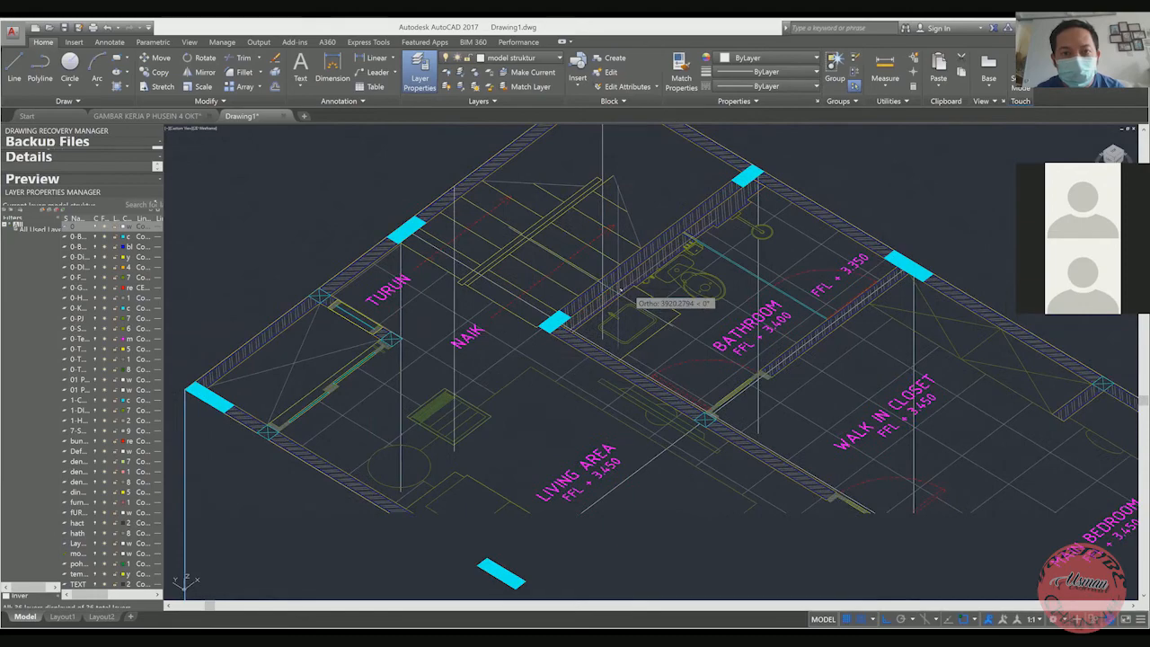
scroll(583, 305, up, 5)
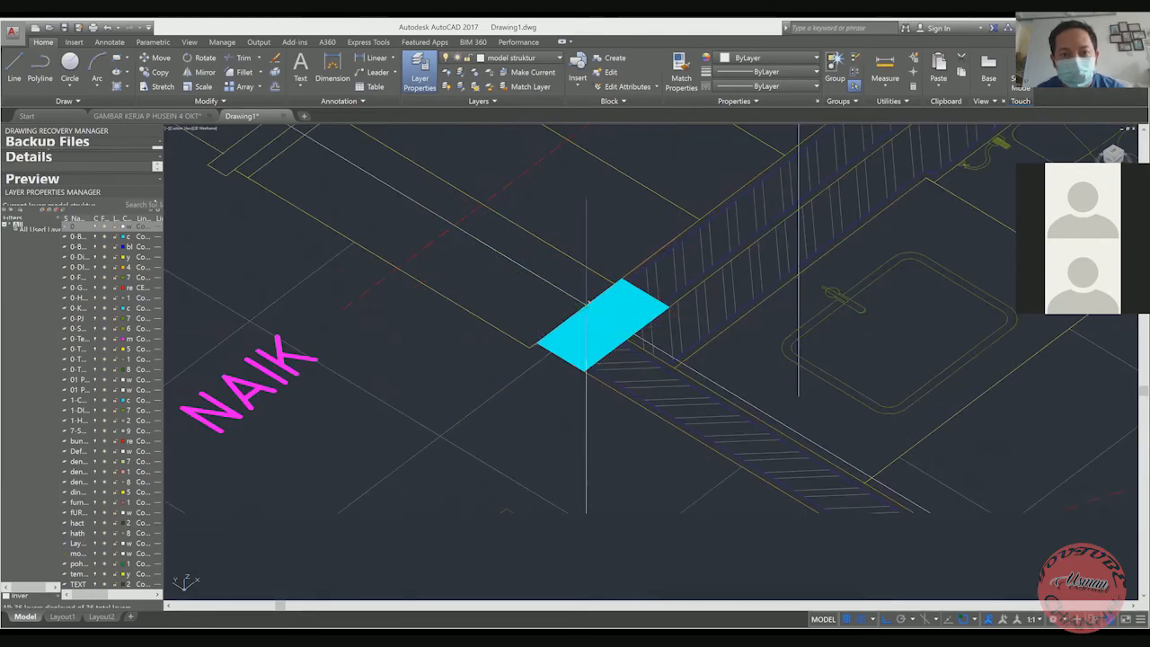
scroll(586, 310, down, 4)
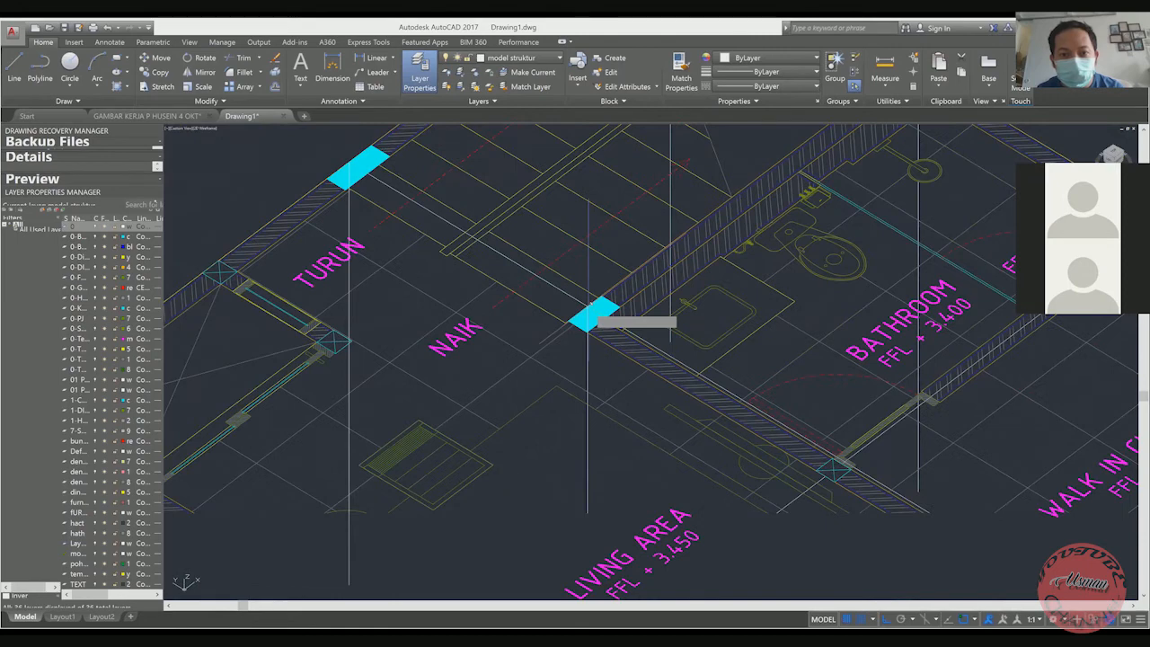
scroll(588, 319, down, 4)
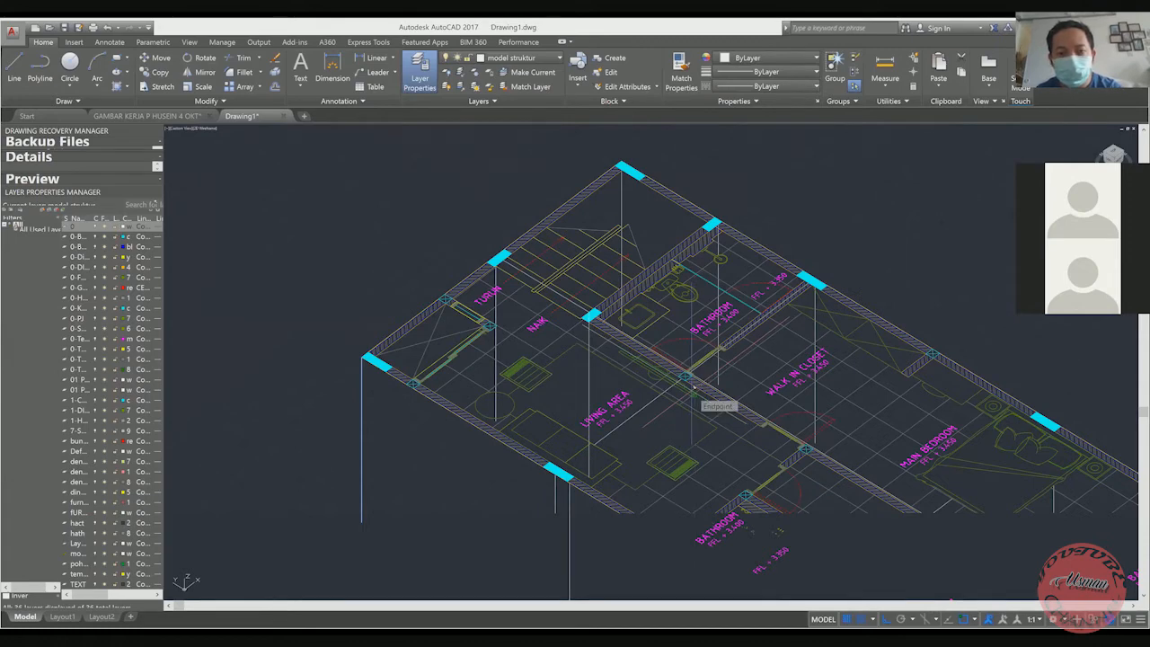
scroll(643, 342, down, 2)
scroll(632, 338, down, 2)
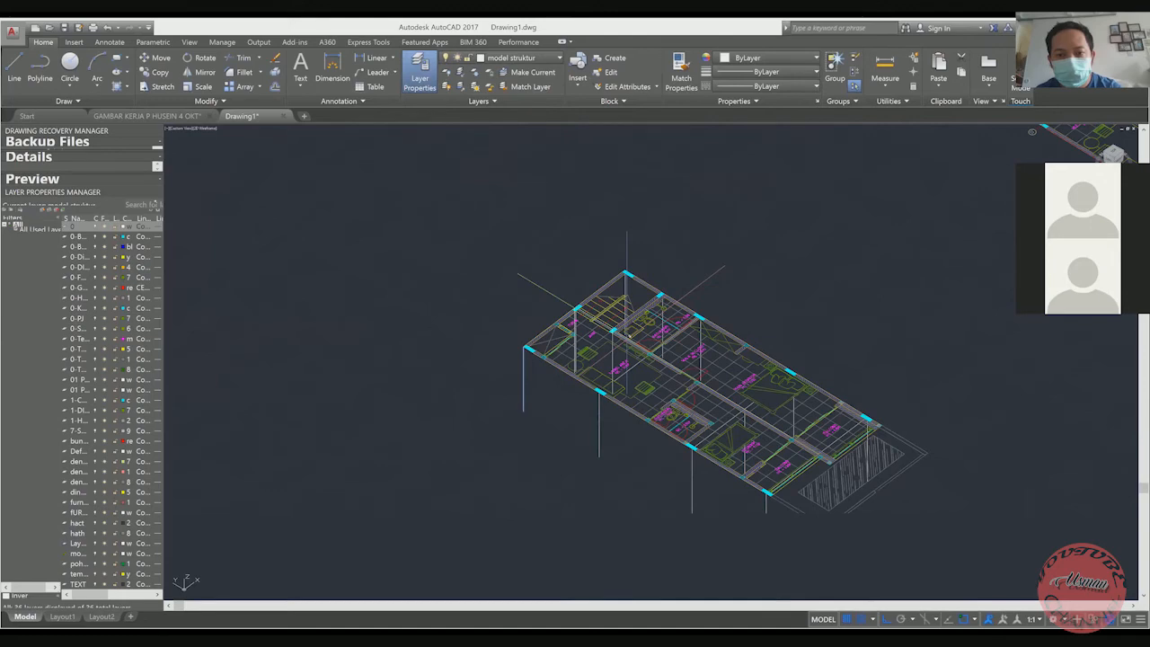
Draw a beam line from the outer-wall column beside the main bedroom's balcony to the balcony's outer wall corner
middle_drag(627, 337, 586, 294)
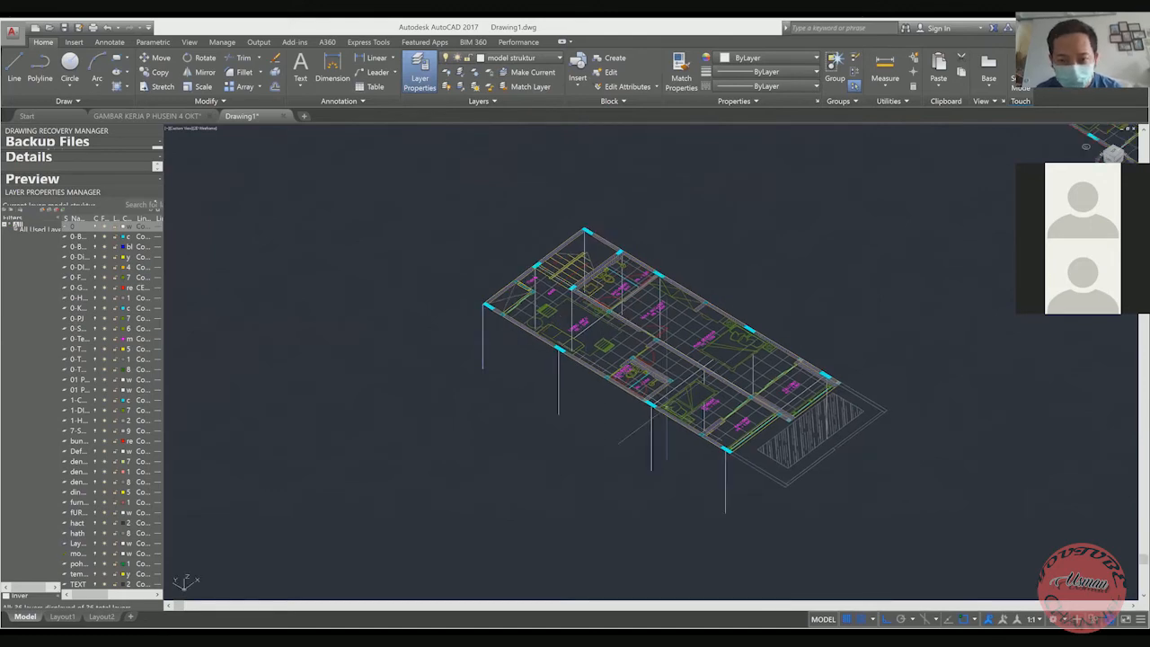
scroll(807, 459, up, 2)
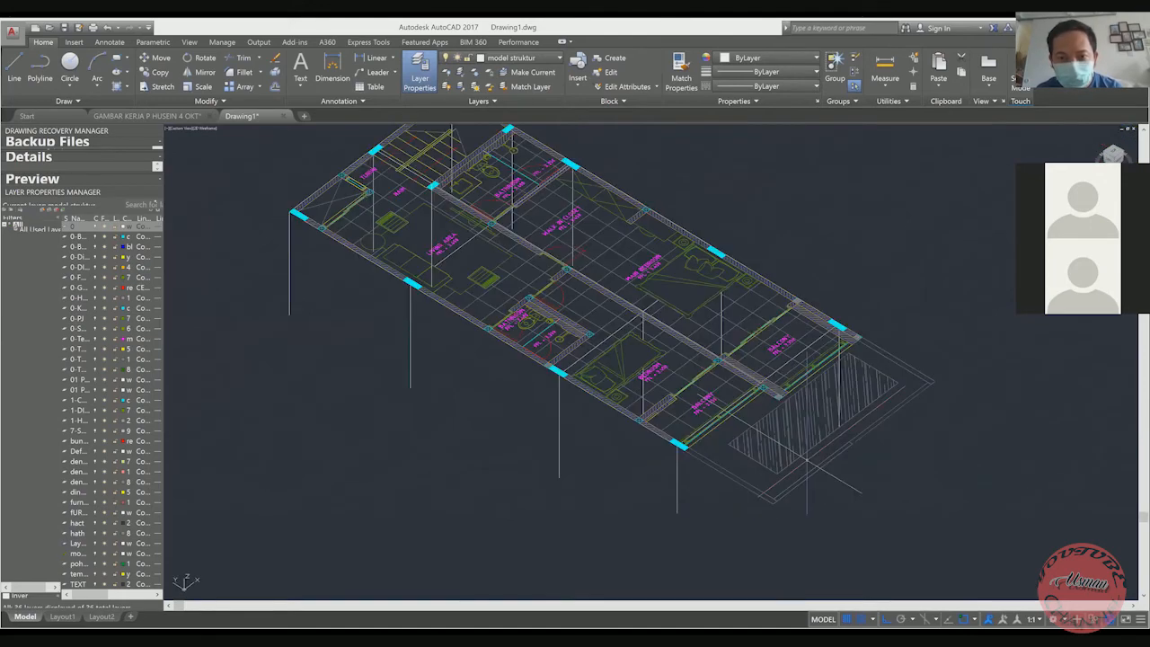
middle_drag(807, 460, 758, 386)
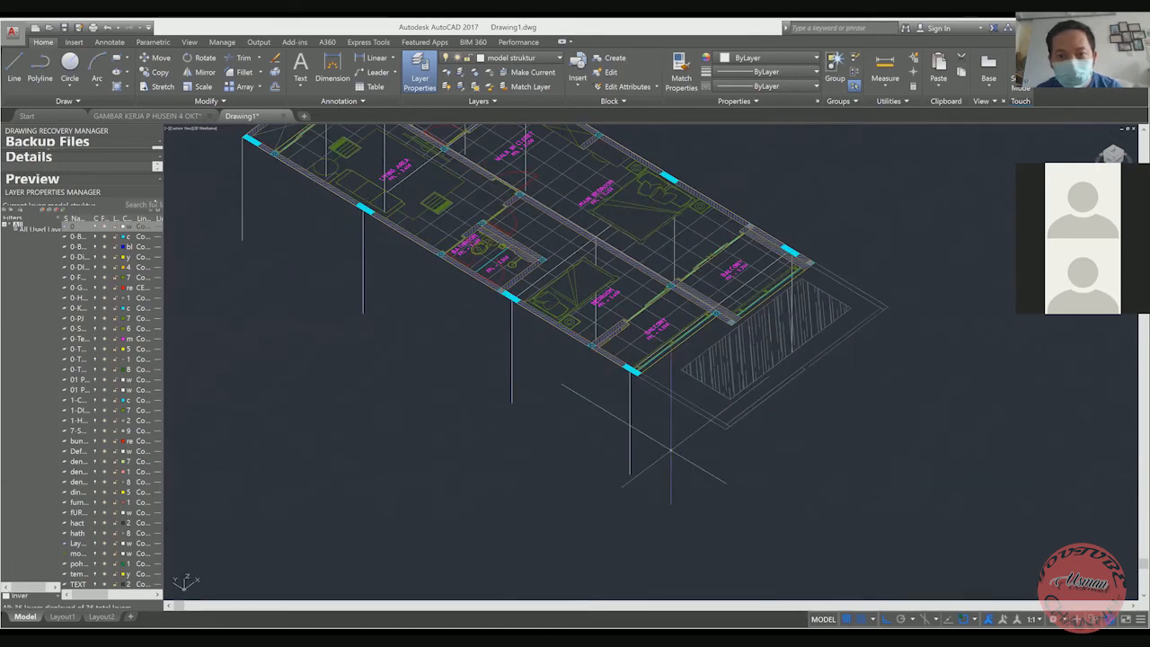
scroll(779, 289, up, 3)
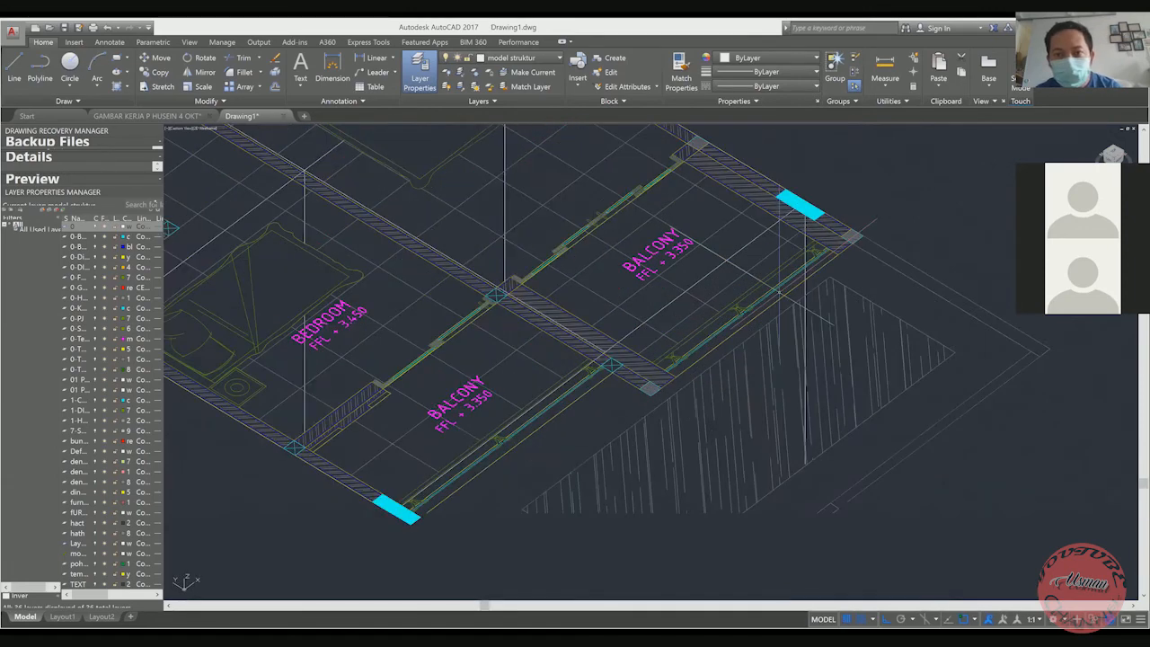
scroll(907, 148, up, 2)
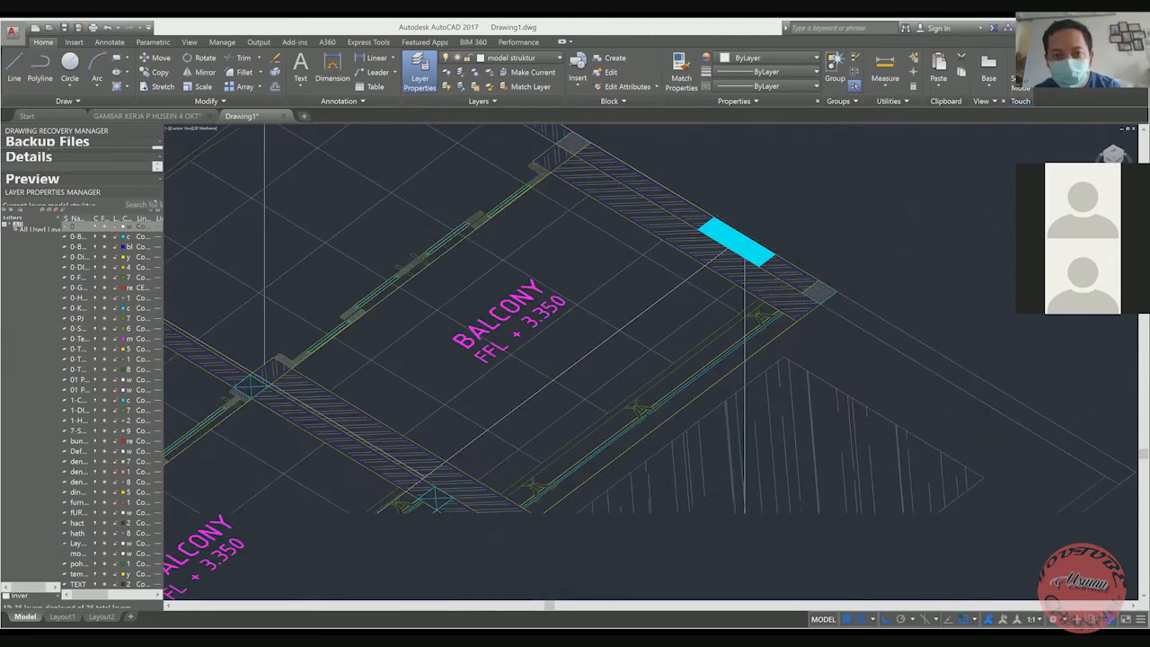
scroll(737, 235, up, 3)
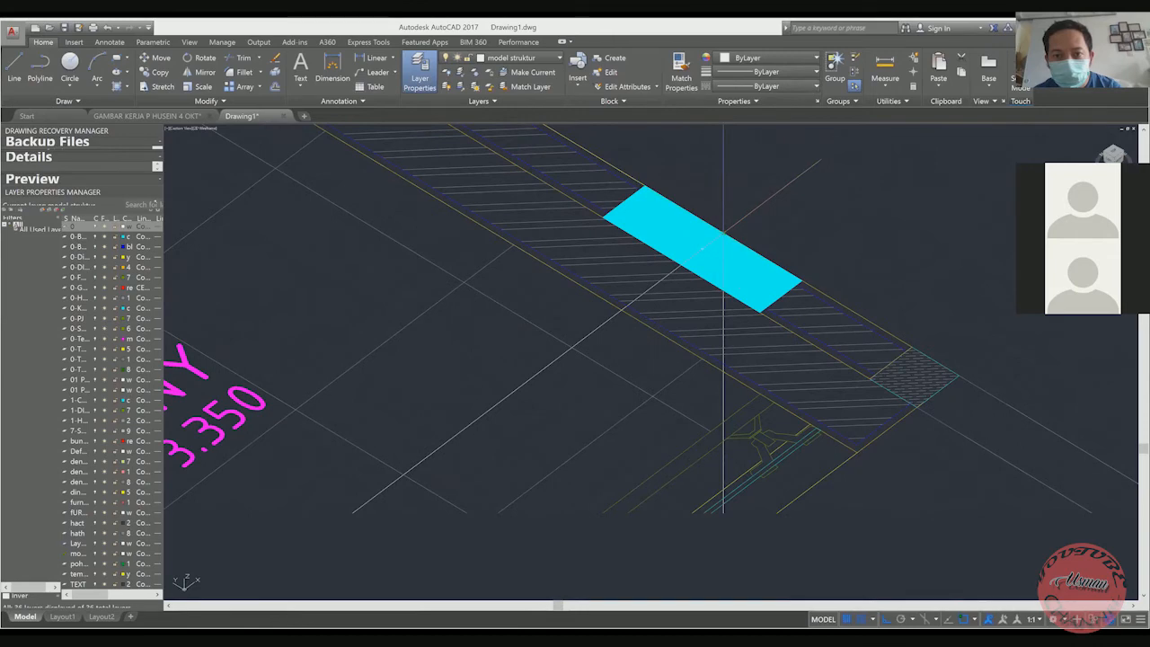
scroll(736, 251, down, 4)
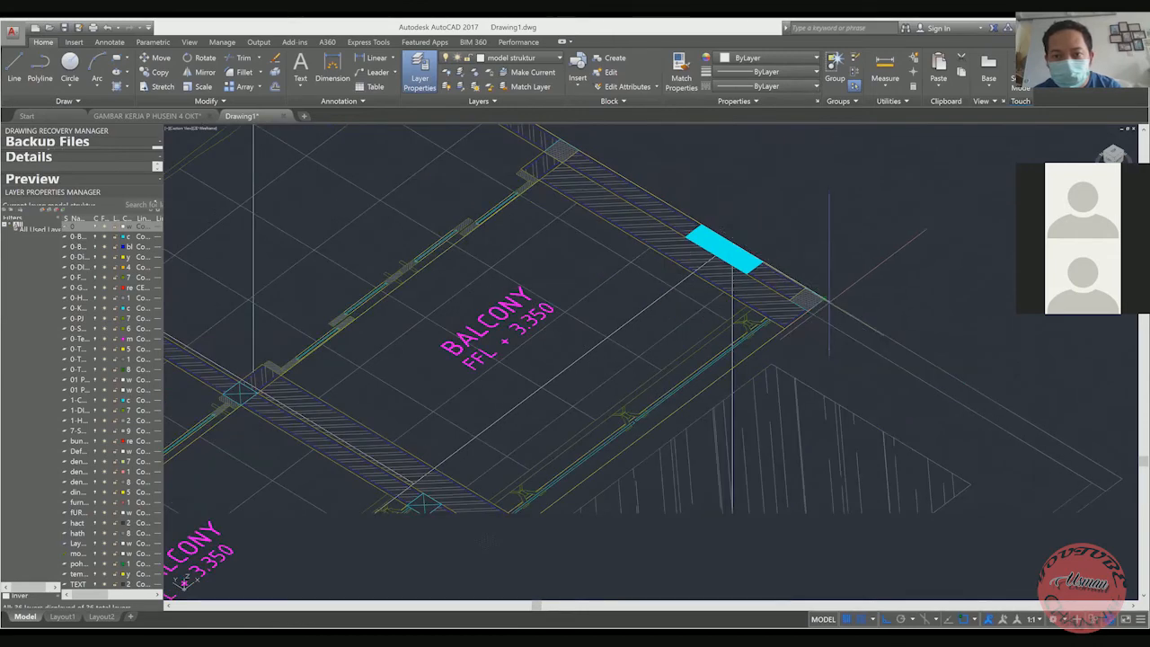
scroll(815, 298, down, 3)
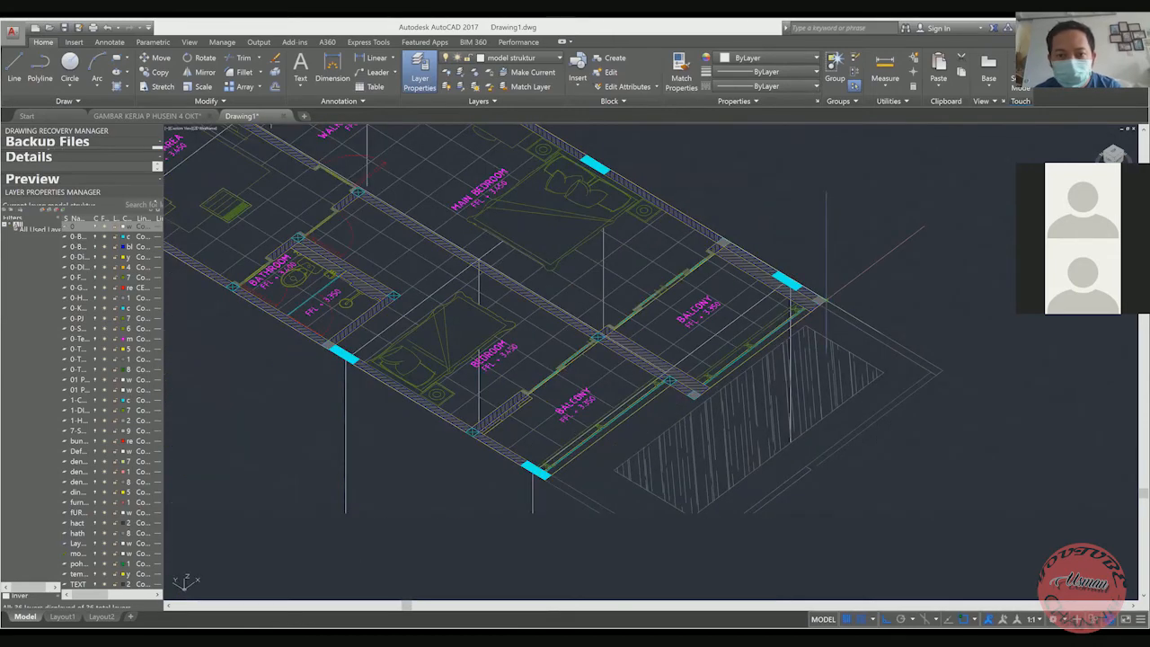
Continue the beam lines along the balcony front, around the end of the dividing wall and along the bedroom balcony
scroll(705, 404, up, 4)
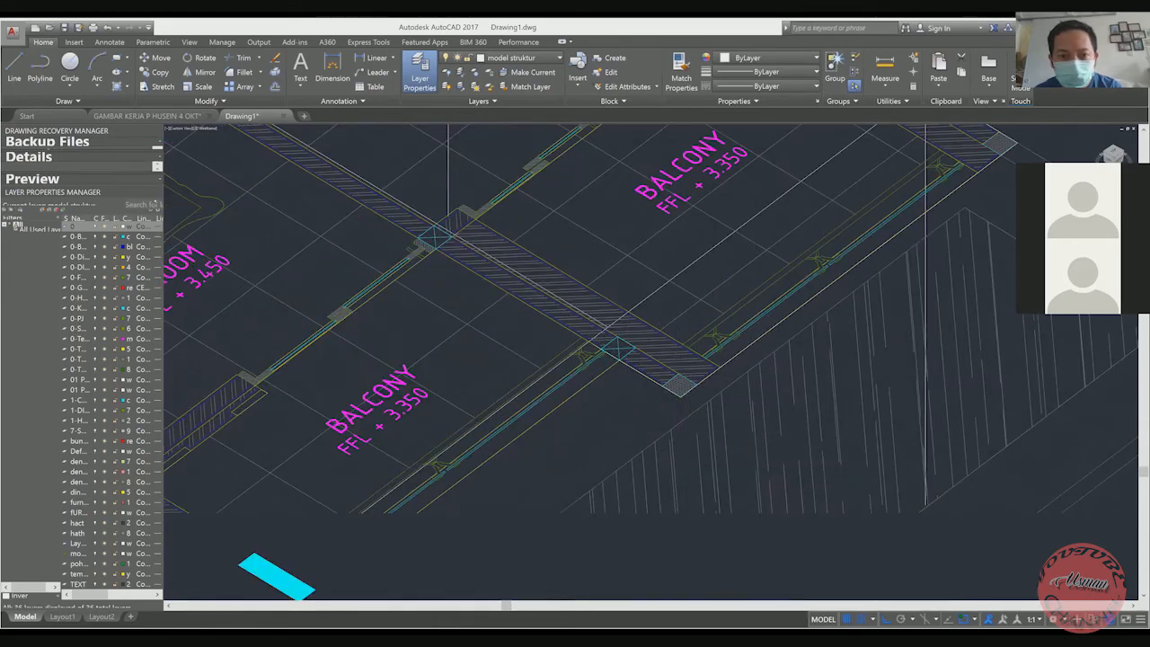
scroll(593, 359, up, 3)
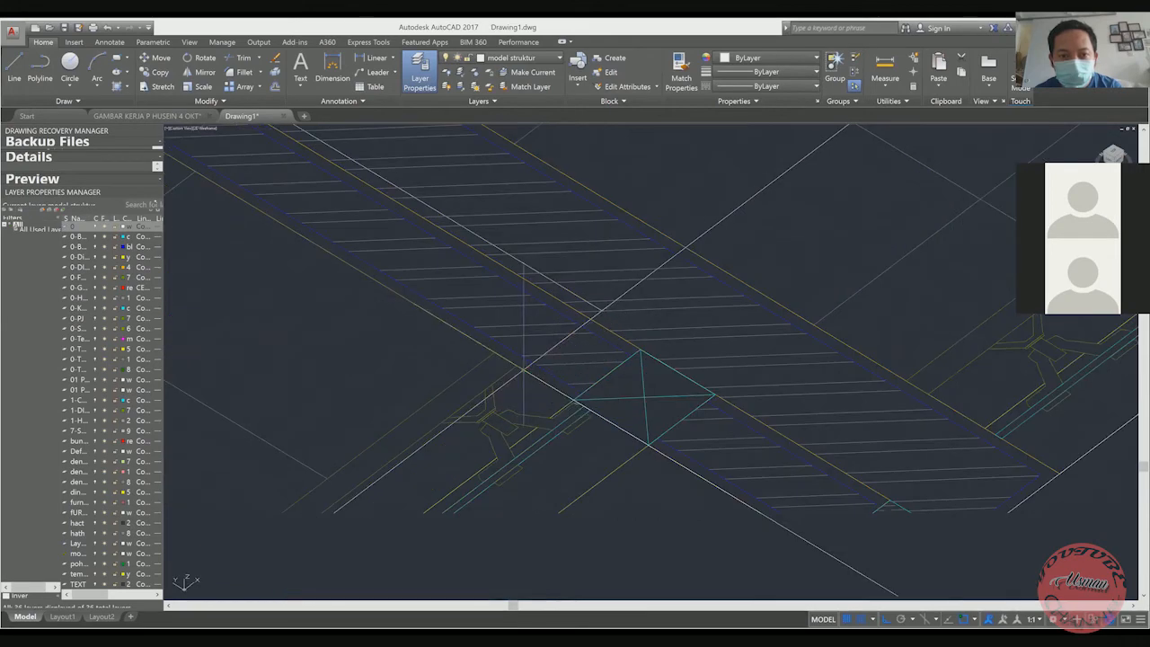
scroll(524, 368, down, 4)
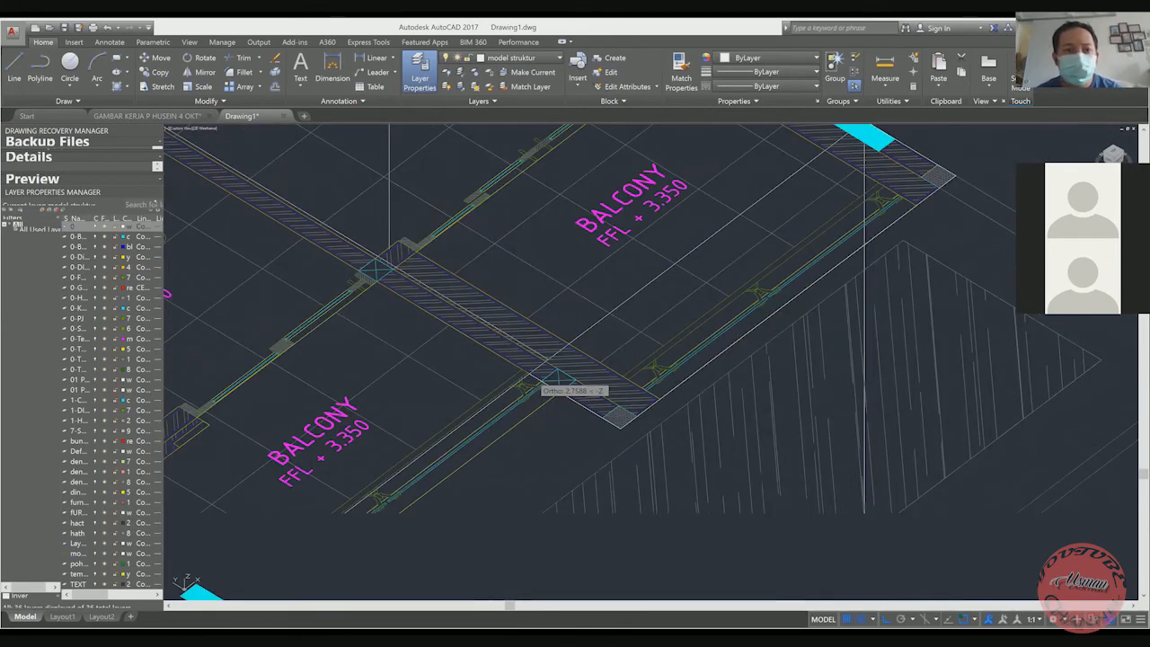
scroll(533, 382, down, 3)
middle_drag(555, 362, 670, 381)
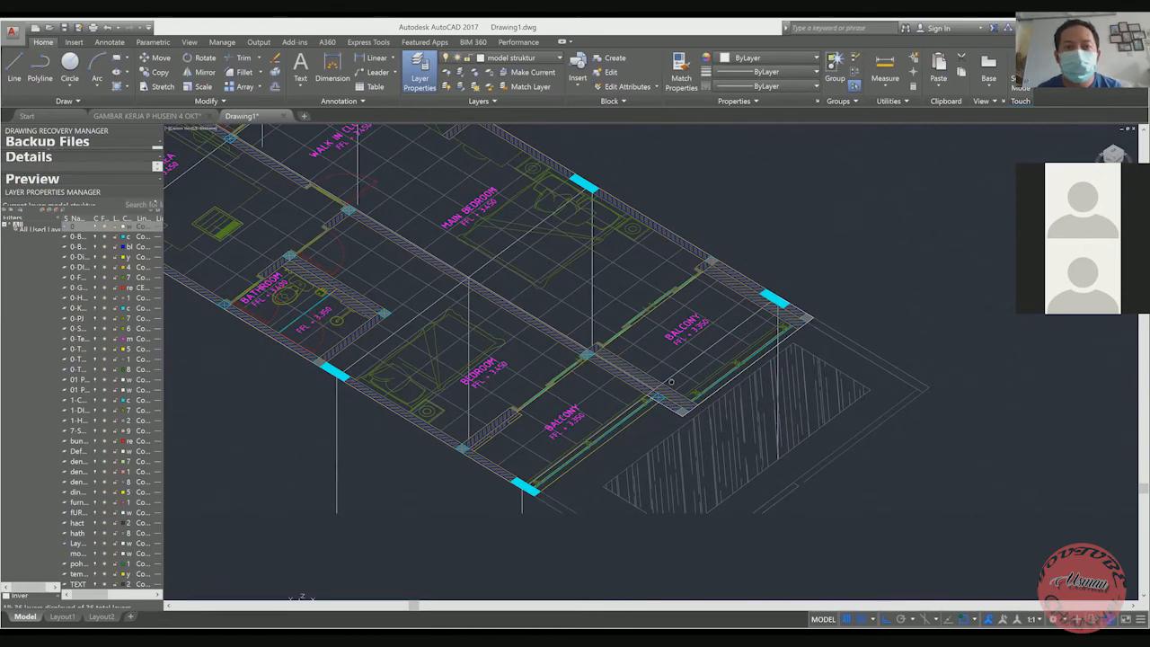
scroll(824, 457, down, 2)
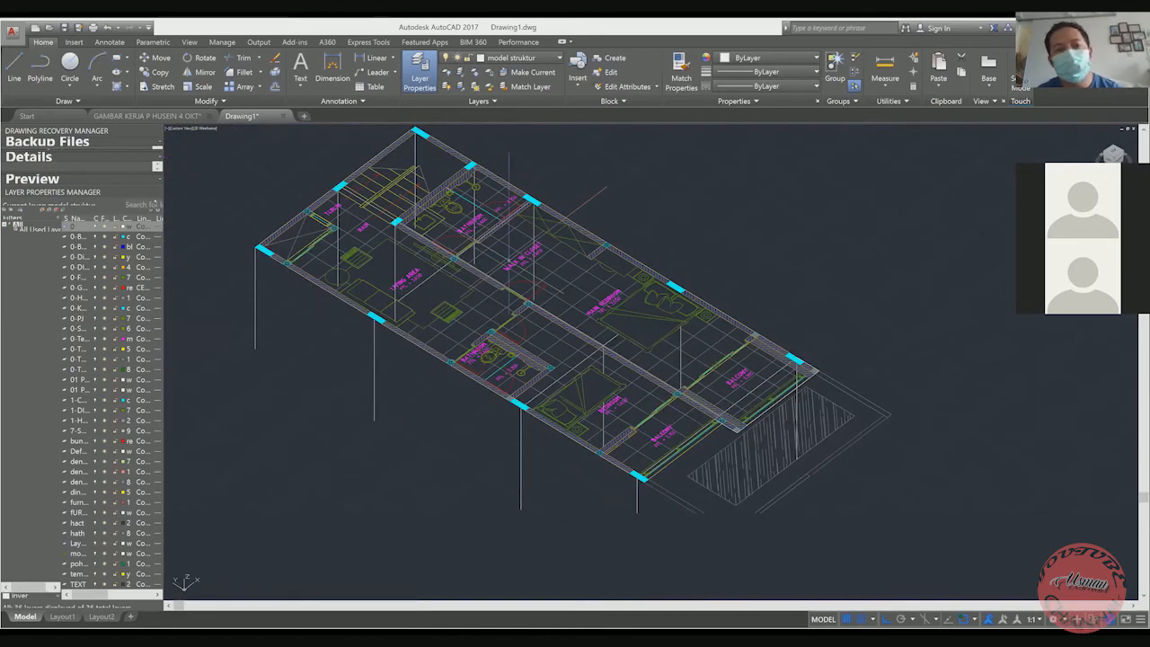
middle_drag(811, 405, 824, 374)
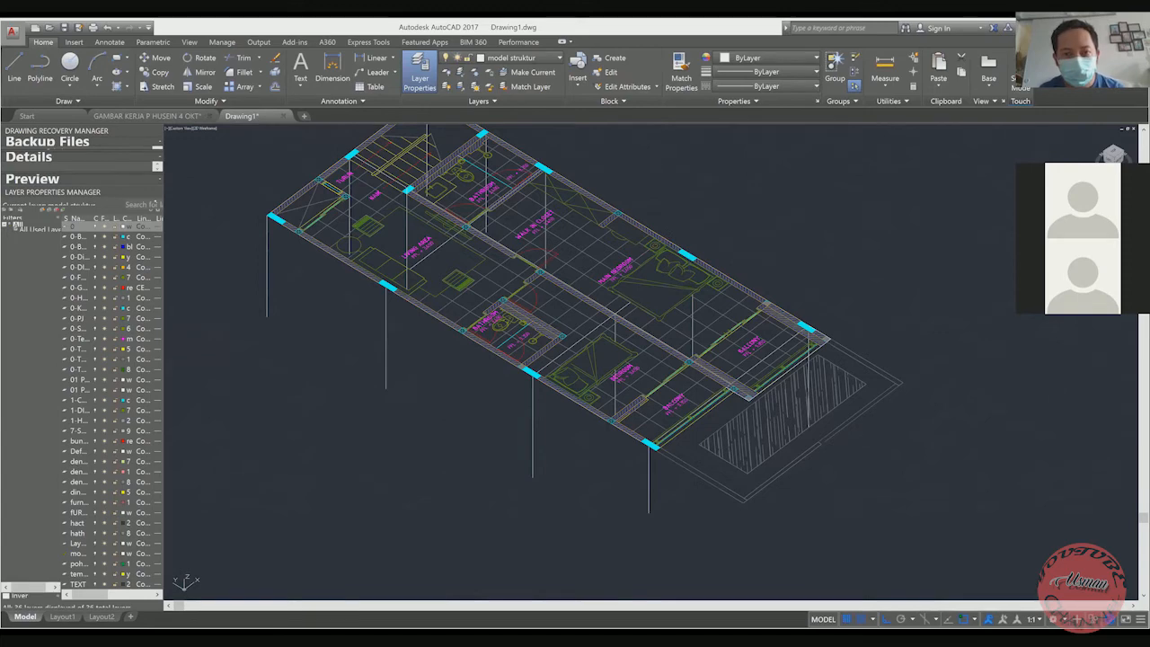
Copy all the vertical column lines upward, from their bottom endpoint to their top endpoint, to form the upper storey
shift+middle_drag(734, 313, 745, 261)
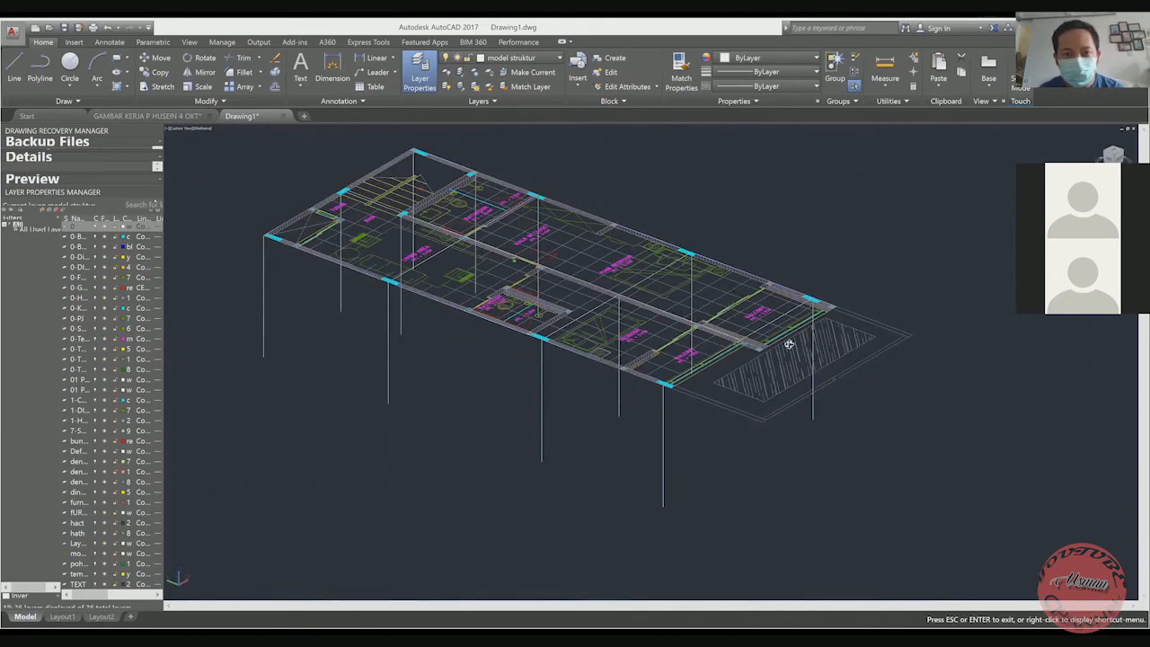
shift+middle_drag(813, 360, 807, 286)
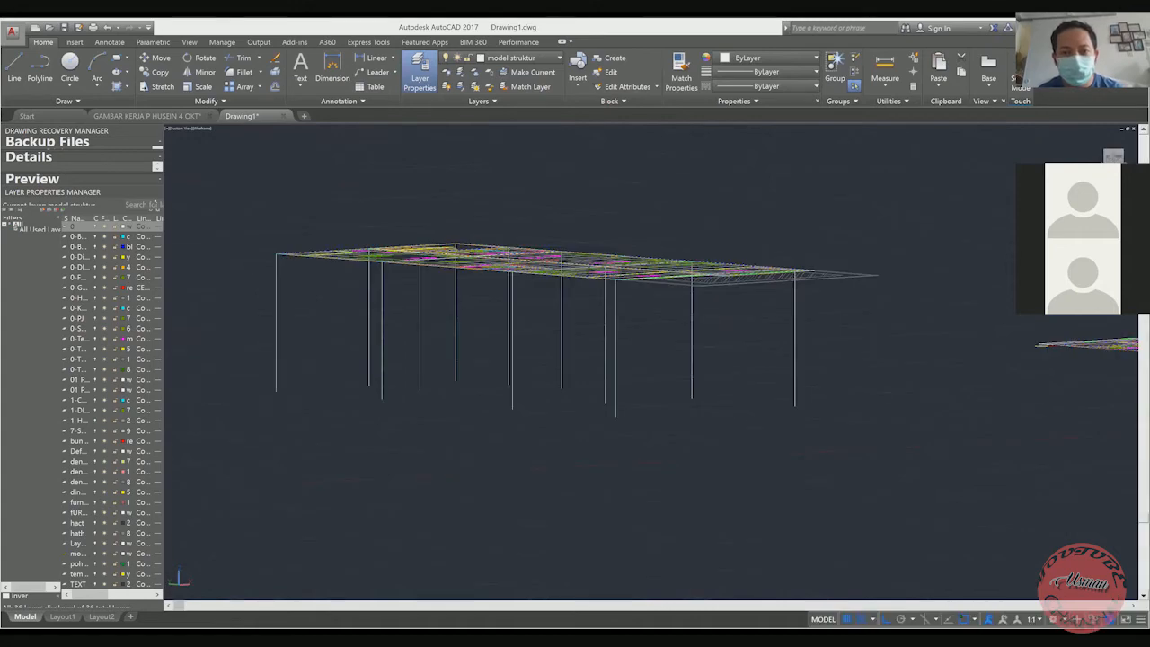
click(826, 422)
click(246, 353)
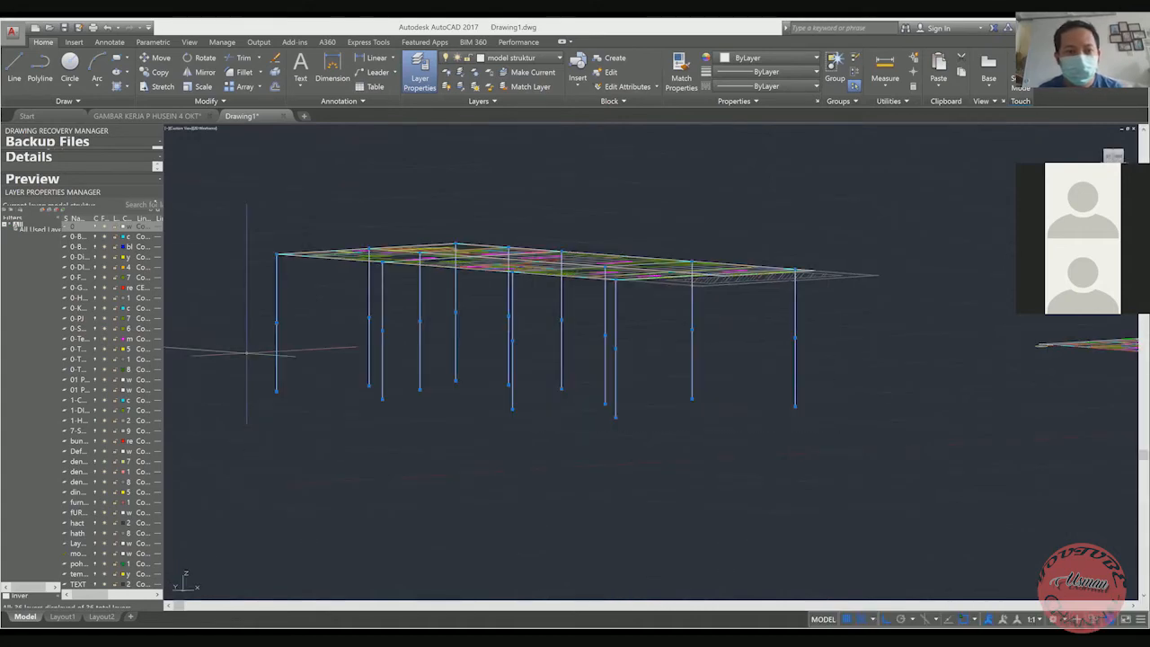
click(276, 393)
click(277, 254)
scroll(271, 255, up, 5)
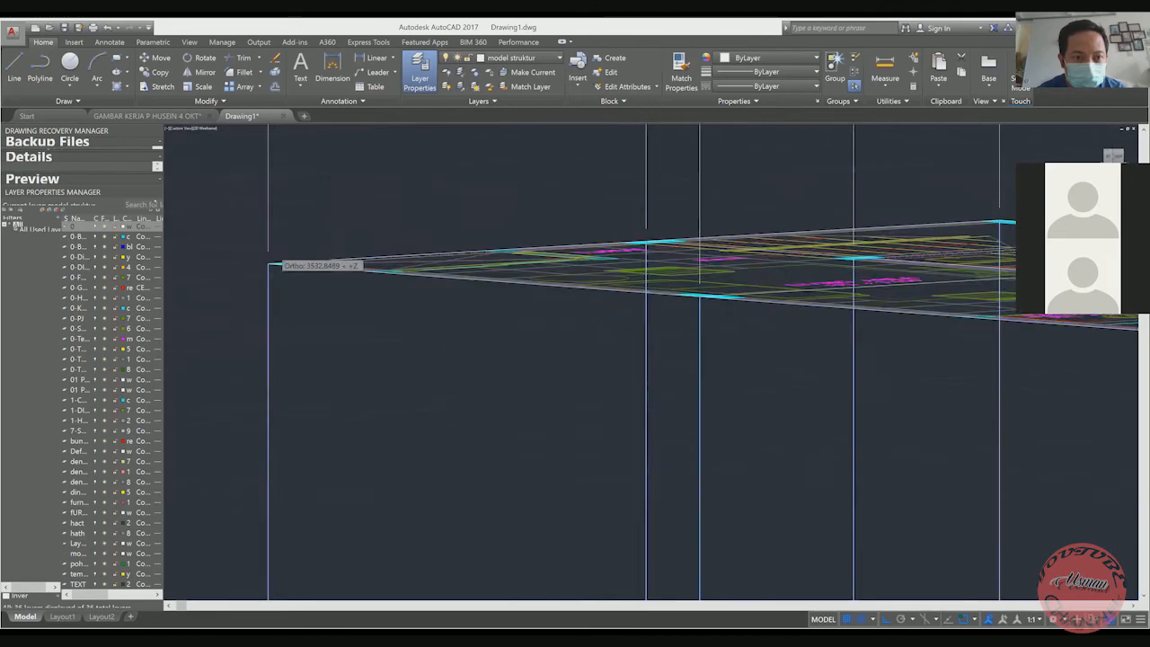
scroll(268, 255, down, 6)
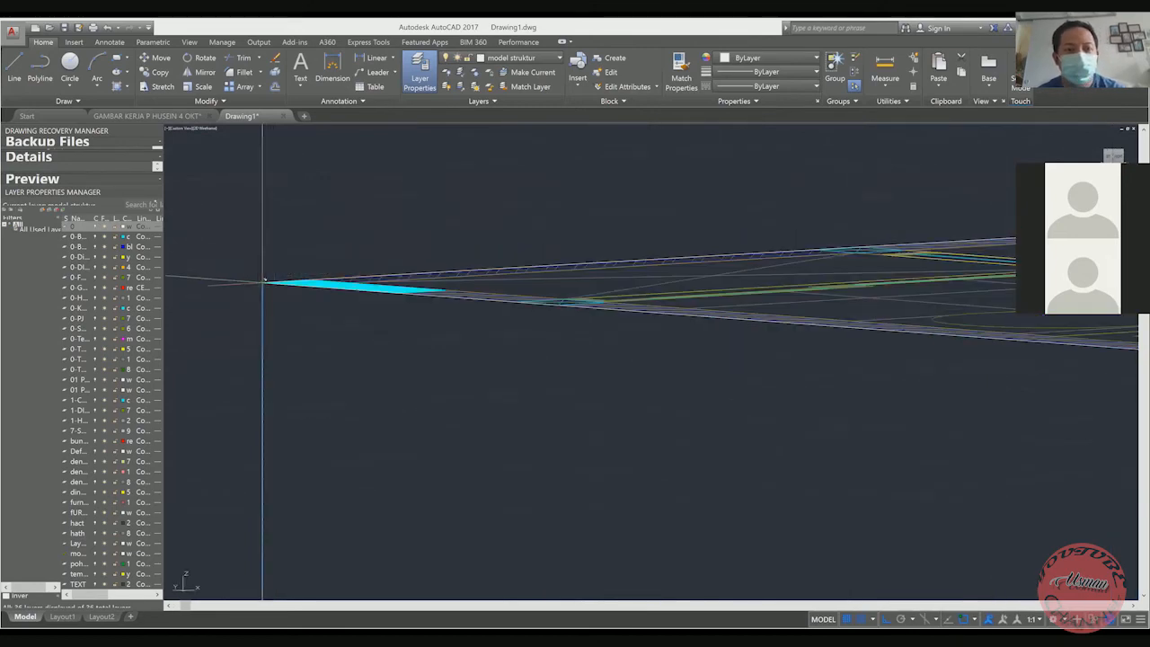
scroll(268, 255, down, 2)
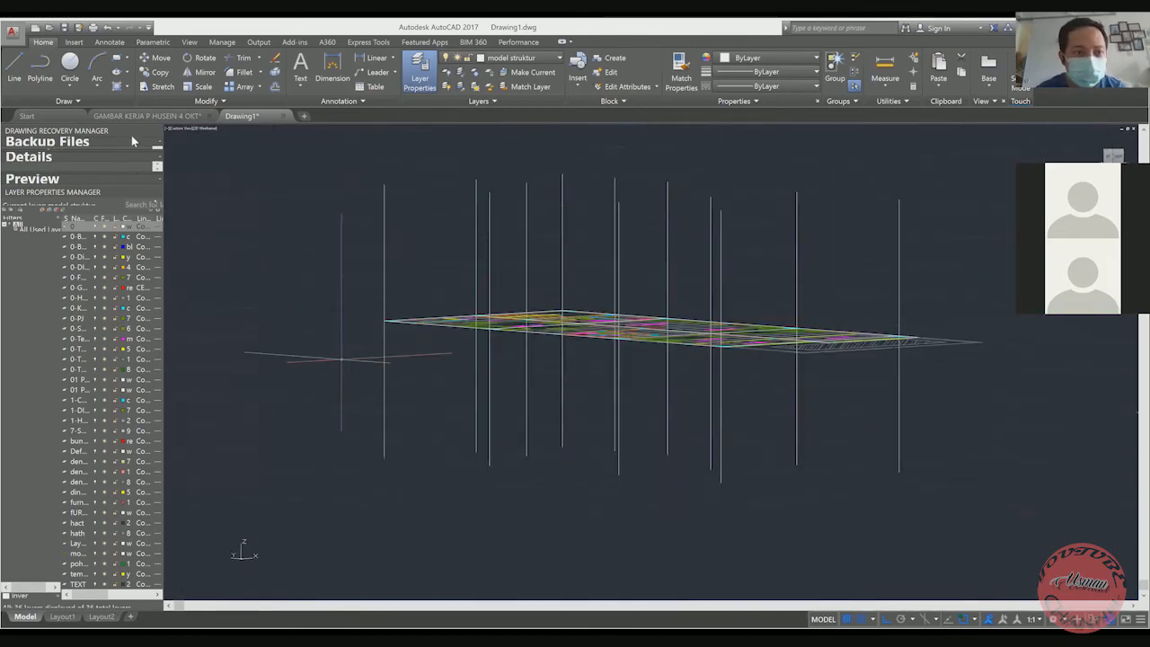
Check the floor-to-floor height dimensions in the section of the other open drawing and return to Drawing1
click(141, 116)
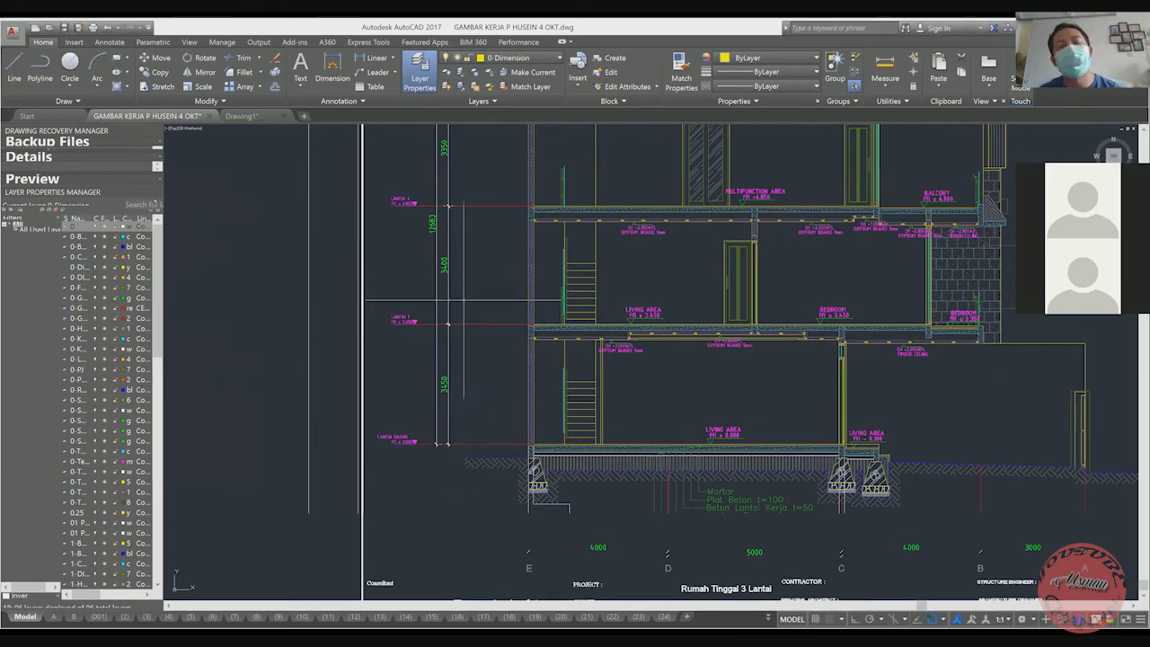
scroll(455, 417, up, 2)
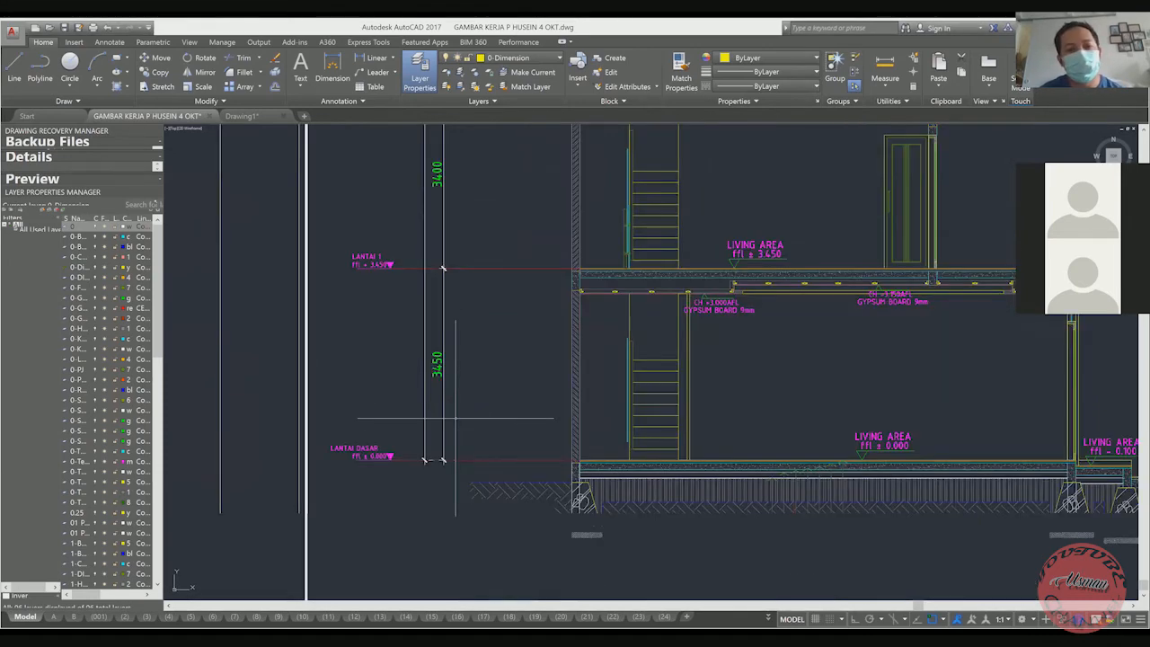
click(241, 116)
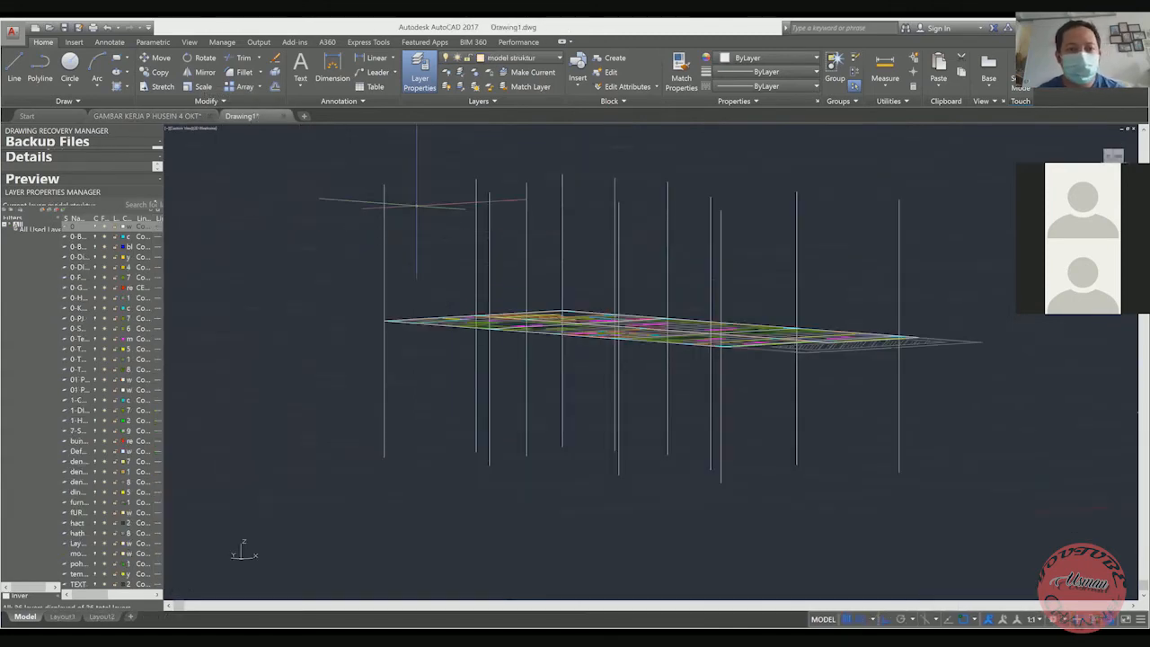
Stretch the tops of the upper-storey column lines downward to match the 3400 storey height of the section
click(962, 247)
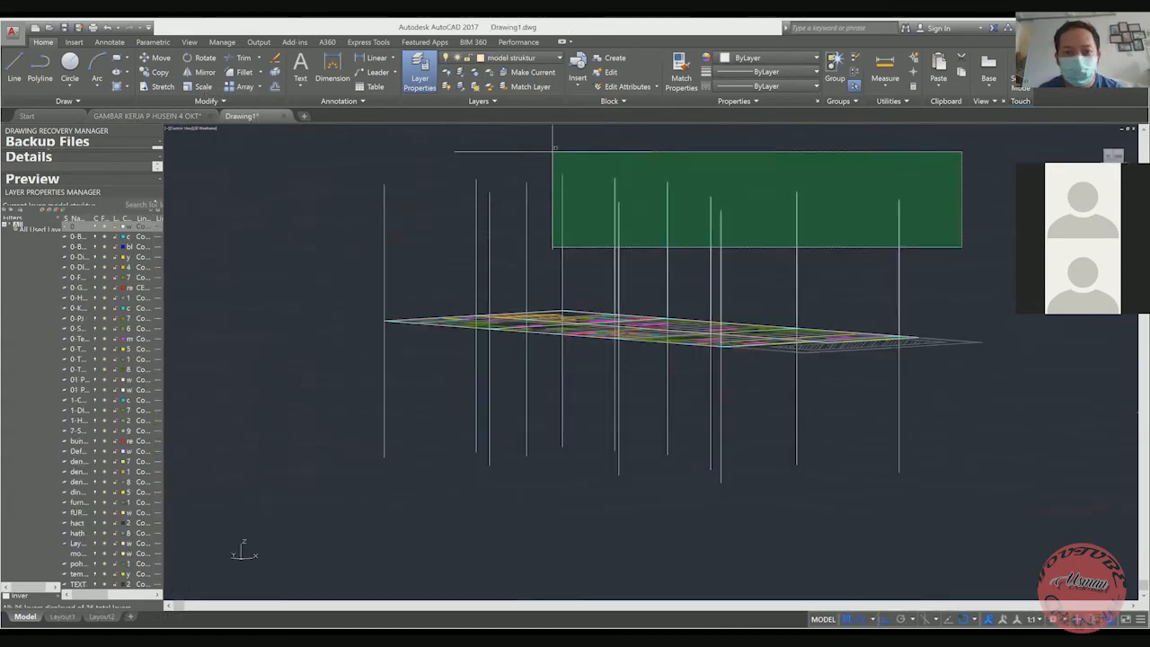
click(363, 160)
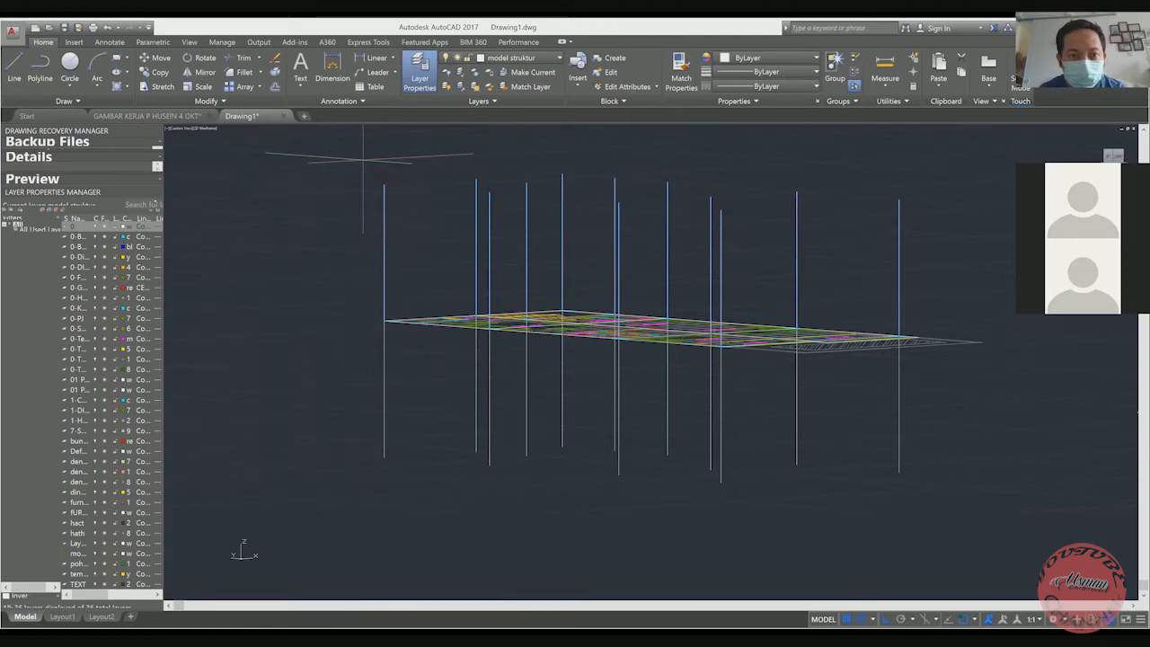
click(353, 176)
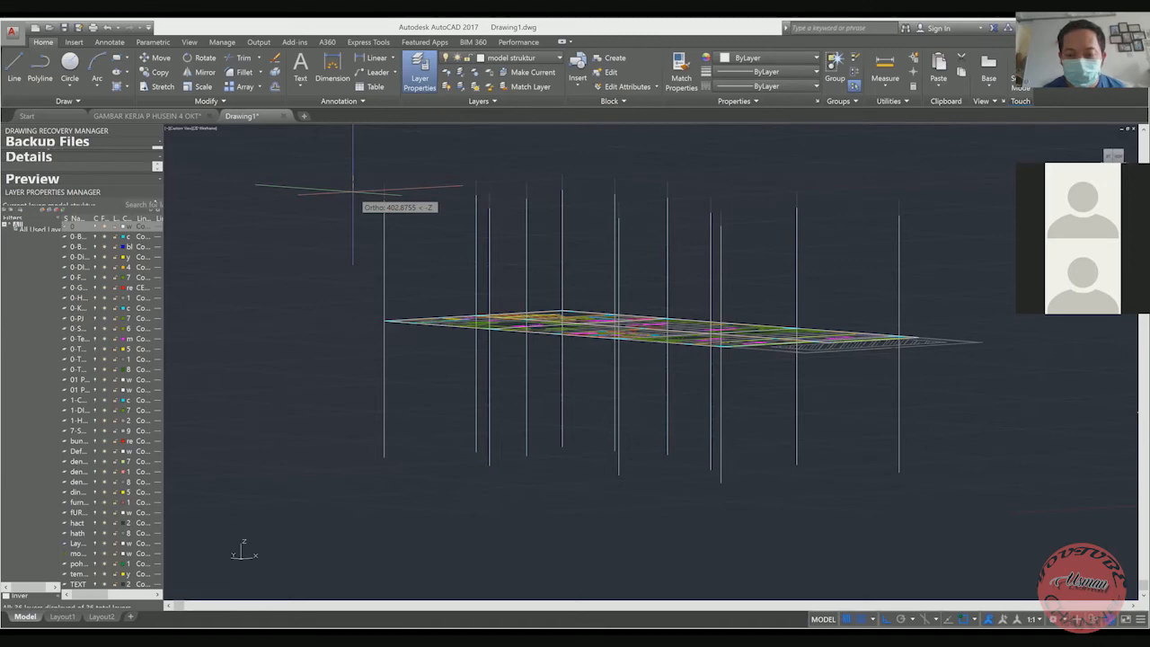
click(352, 191)
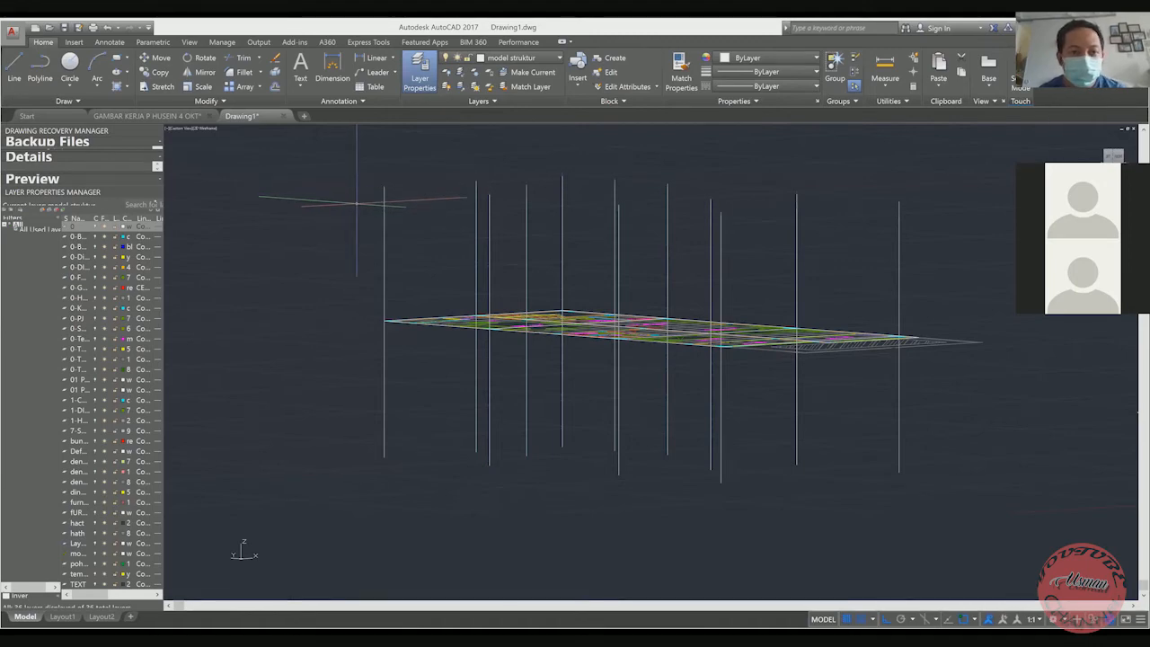
scroll(391, 275, up, 2)
scroll(390, 274, down, 3)
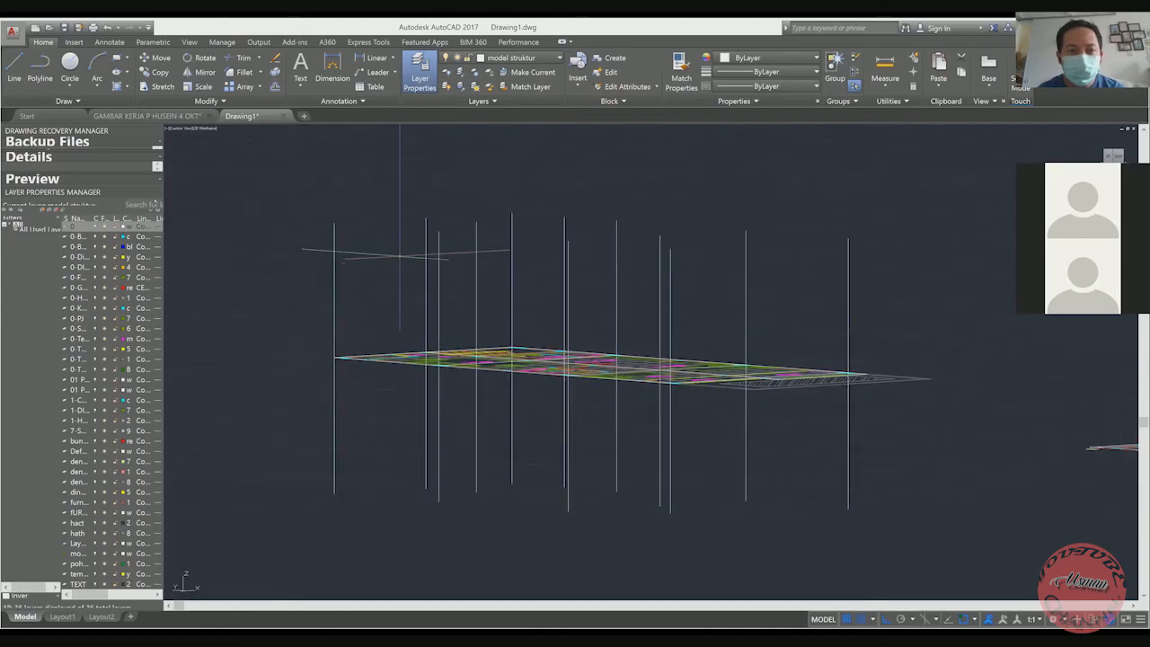
scroll(399, 255, down, 2)
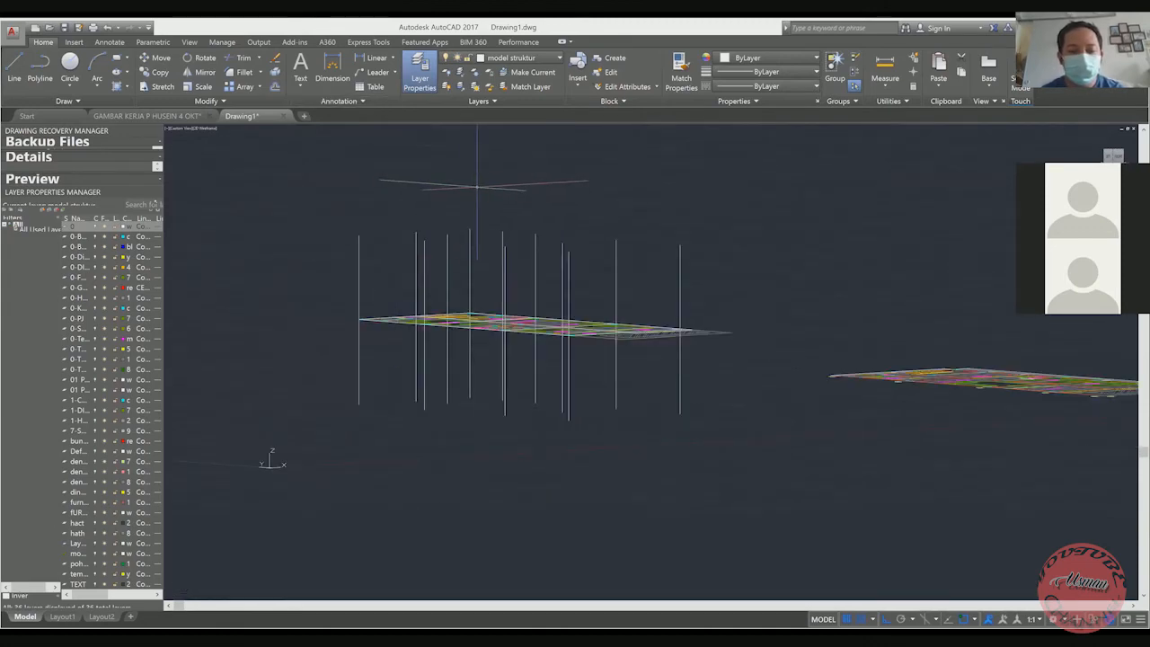
Orbit to an isometric view and examine the column lines over the floor plan around the bedrooms, balconies and walk-in closet
key(Return)
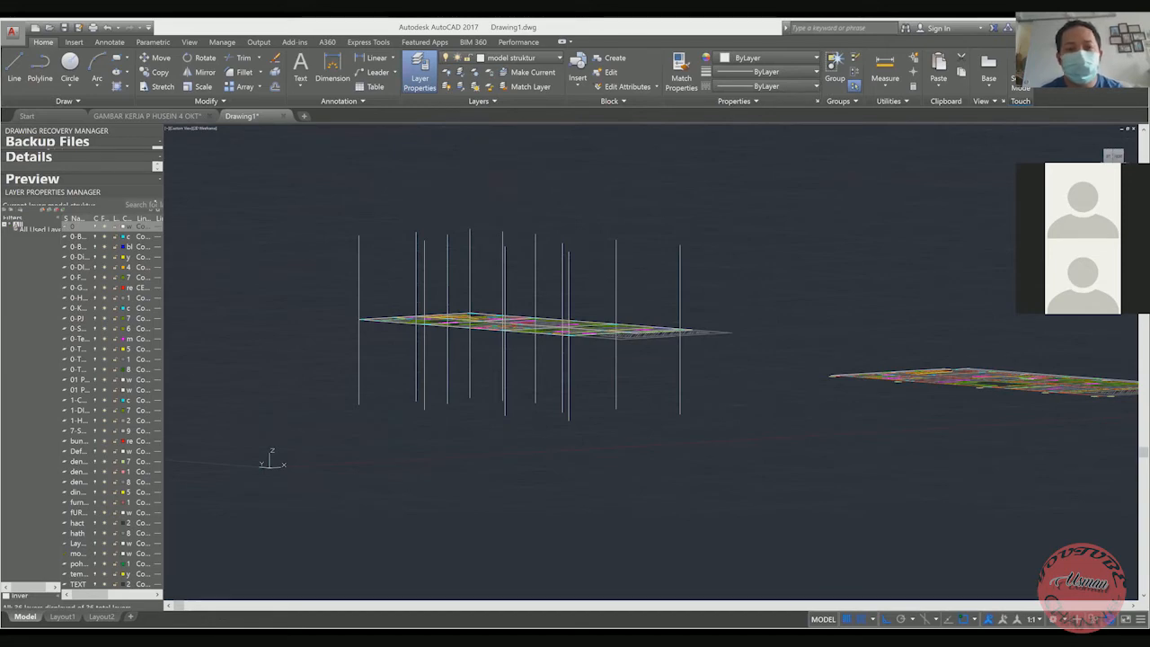
drag(524, 290, 577, 393)
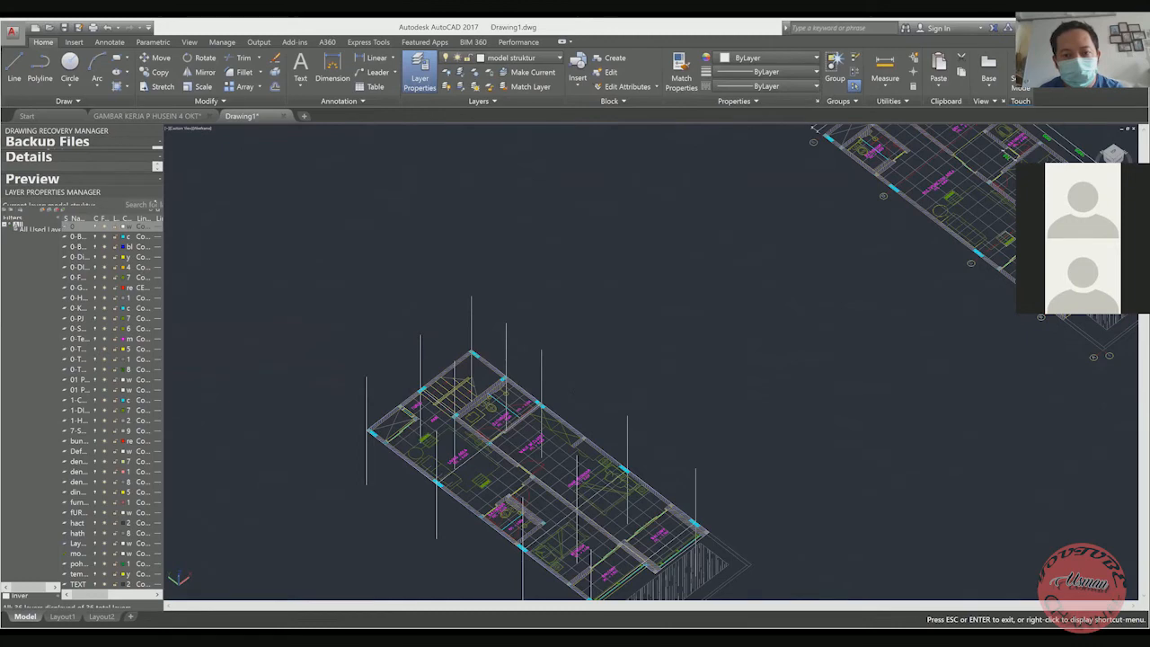
key(Escape)
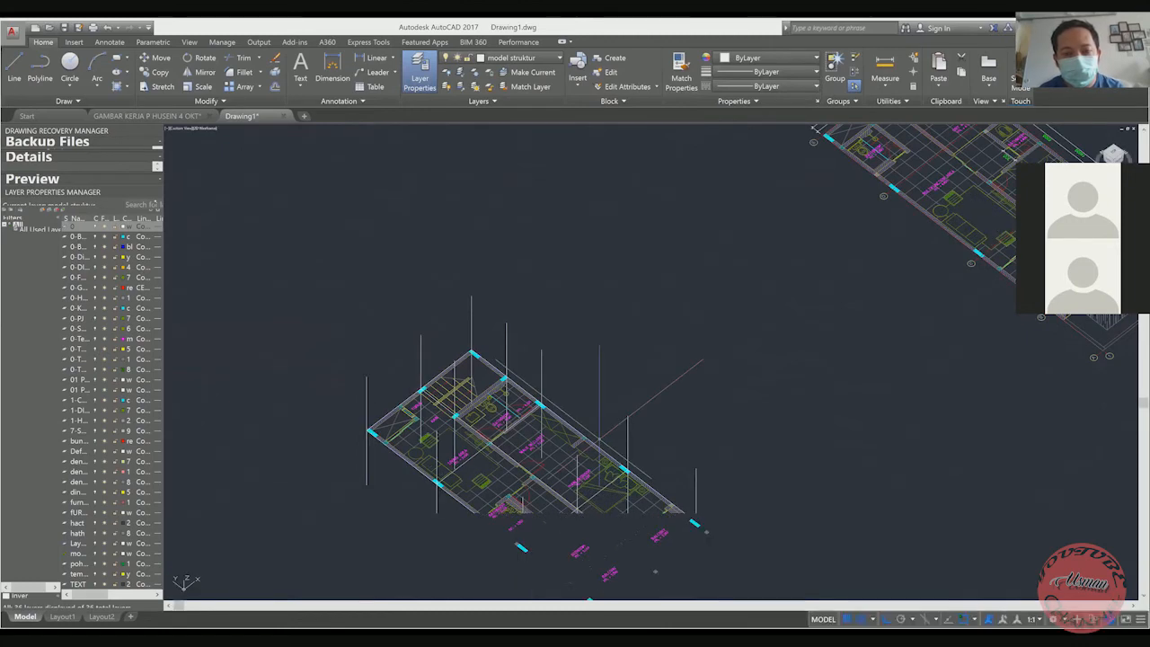
middle_drag(599, 438, 558, 263)
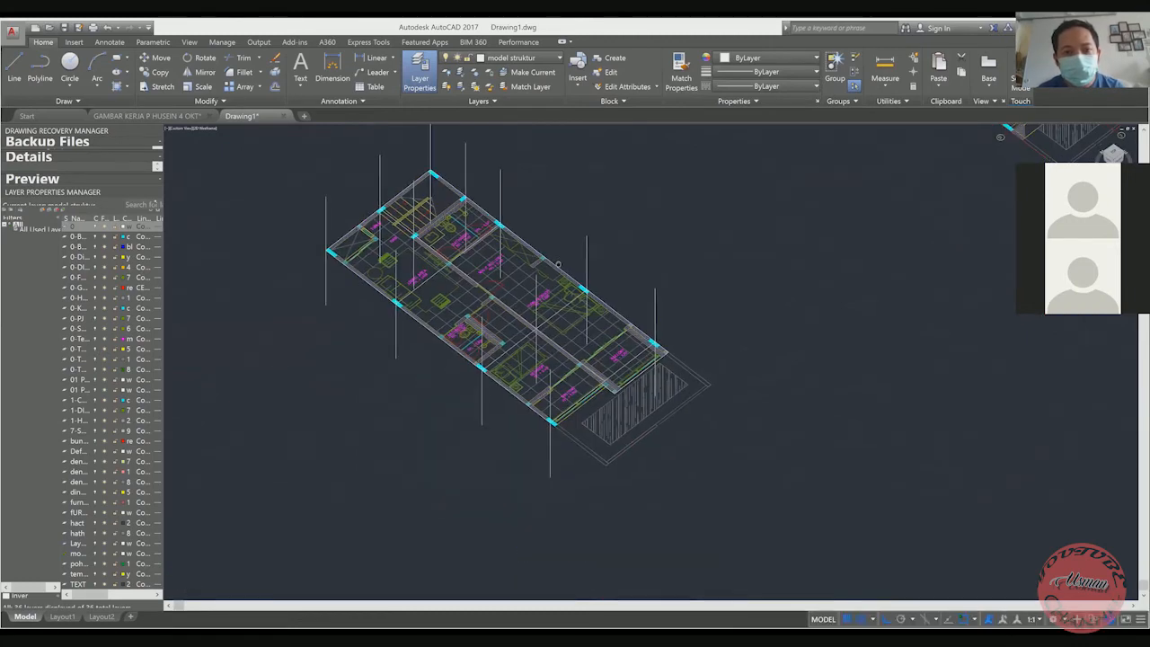
scroll(558, 263, up, 4)
mouse_move(543, 315)
middle_down()
mouse_move(552, 336)
mouse_move(617, 360)
mouse_move(673, 451)
middle_up()
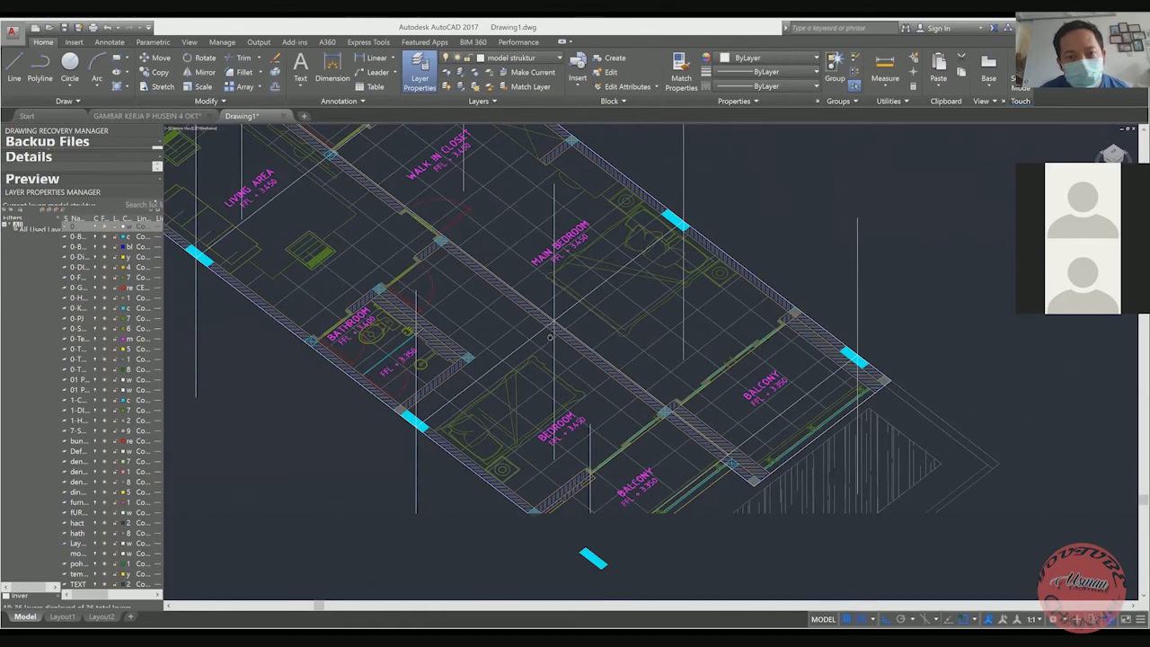
middle_drag(550, 337, 554, 343)
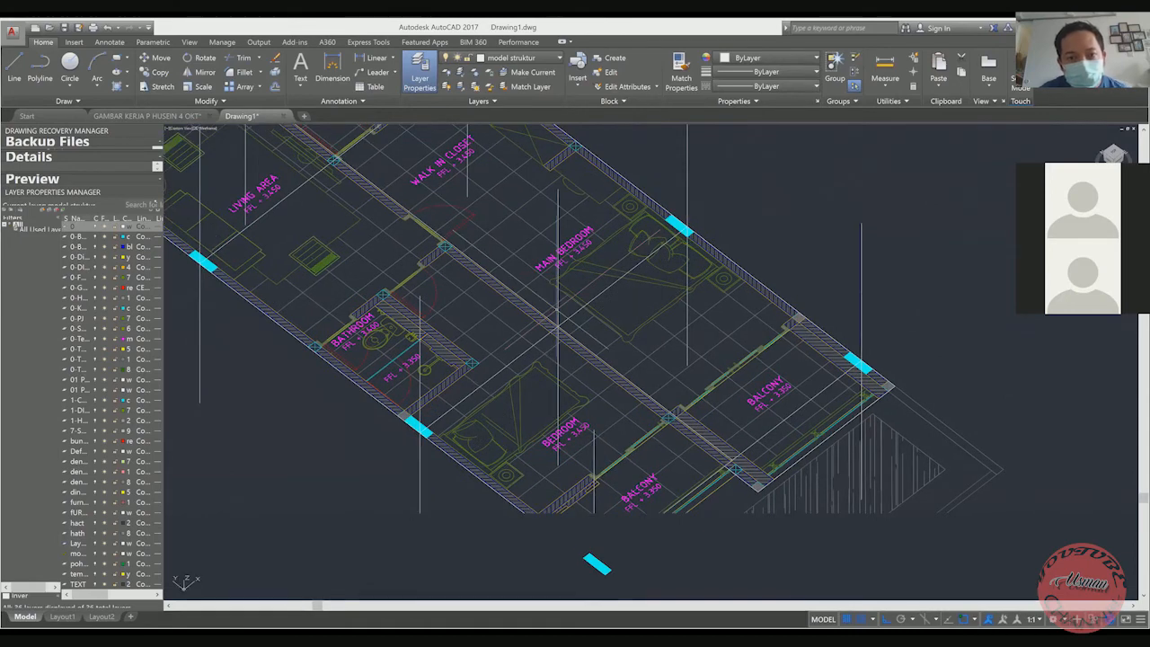
click(557, 310)
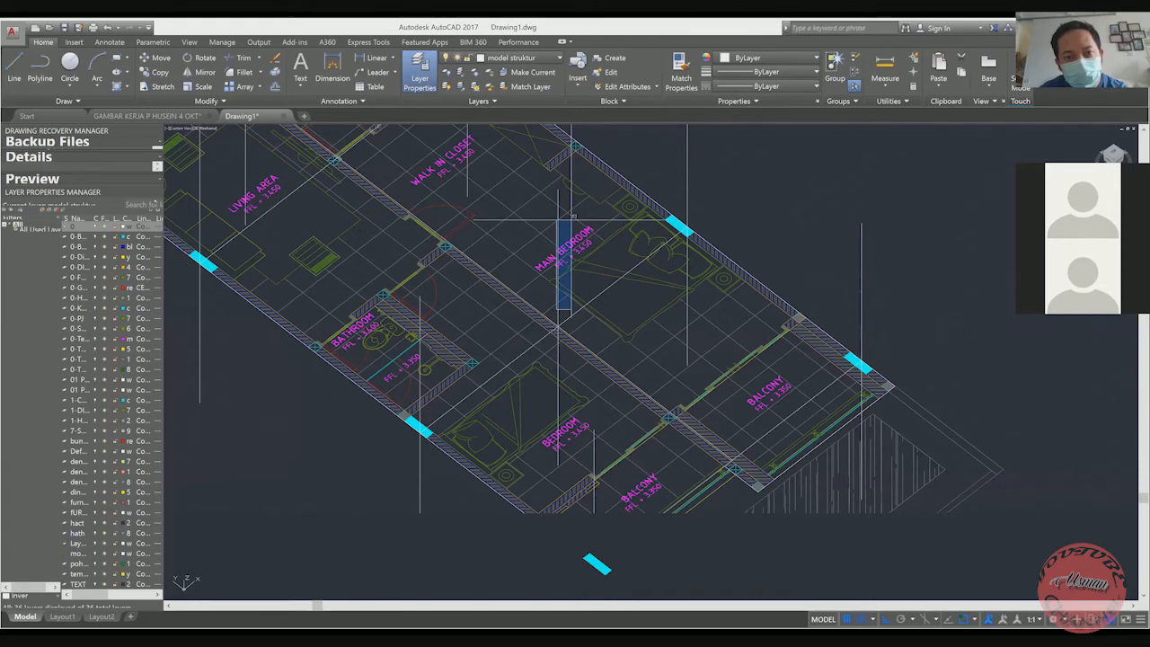
middle_drag(583, 274, 621, 305)
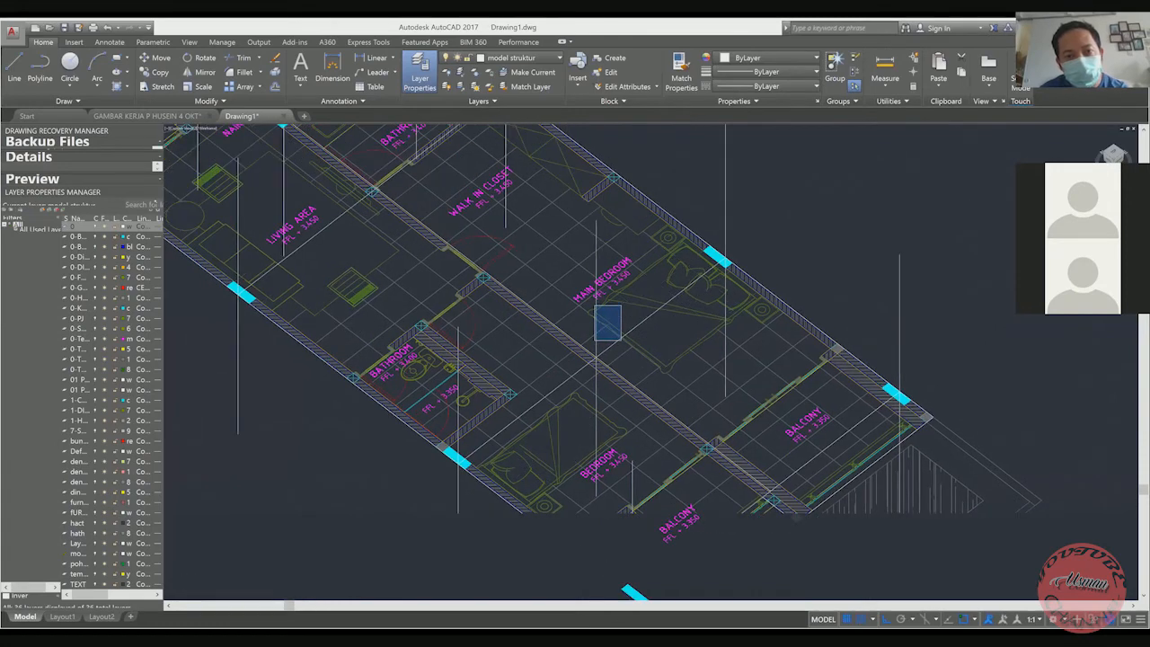
scroll(627, 312, down, 2)
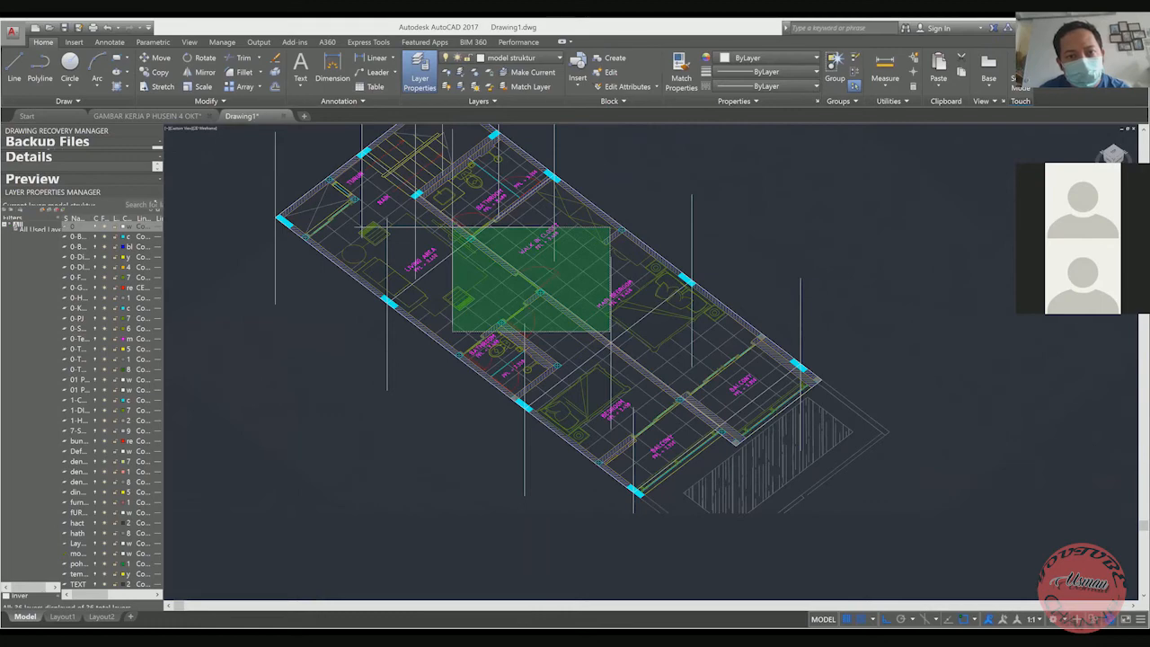
middle_drag(603, 245, 640, 312)
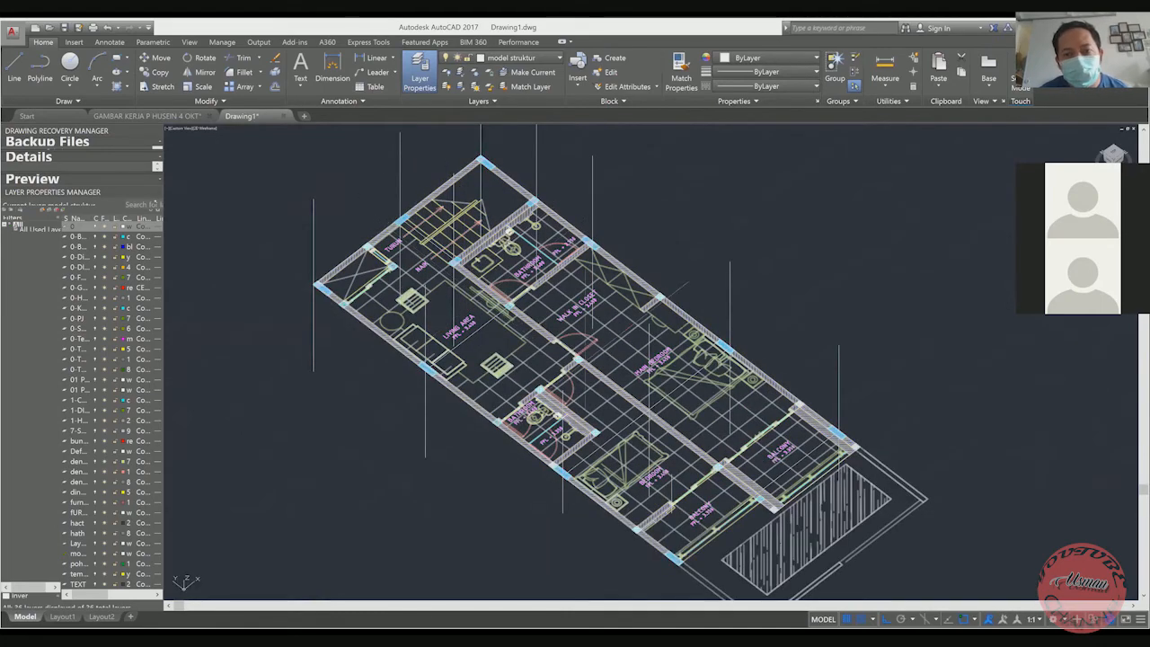
scroll(669, 404, up, 3)
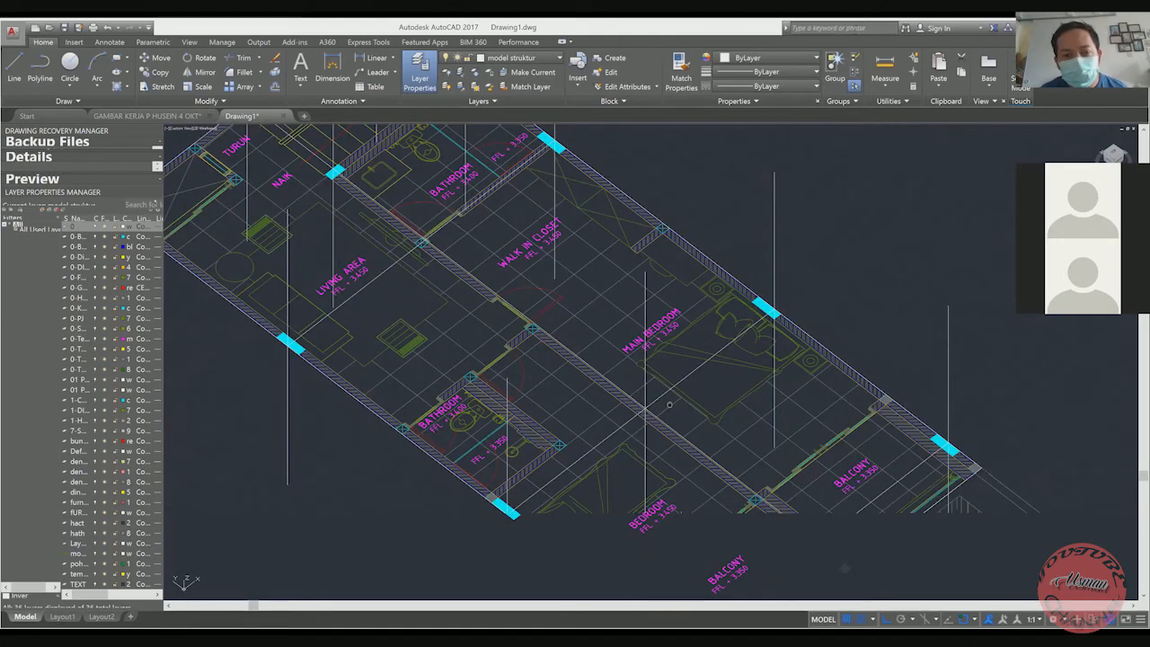
middle_drag(669, 404, 579, 283)
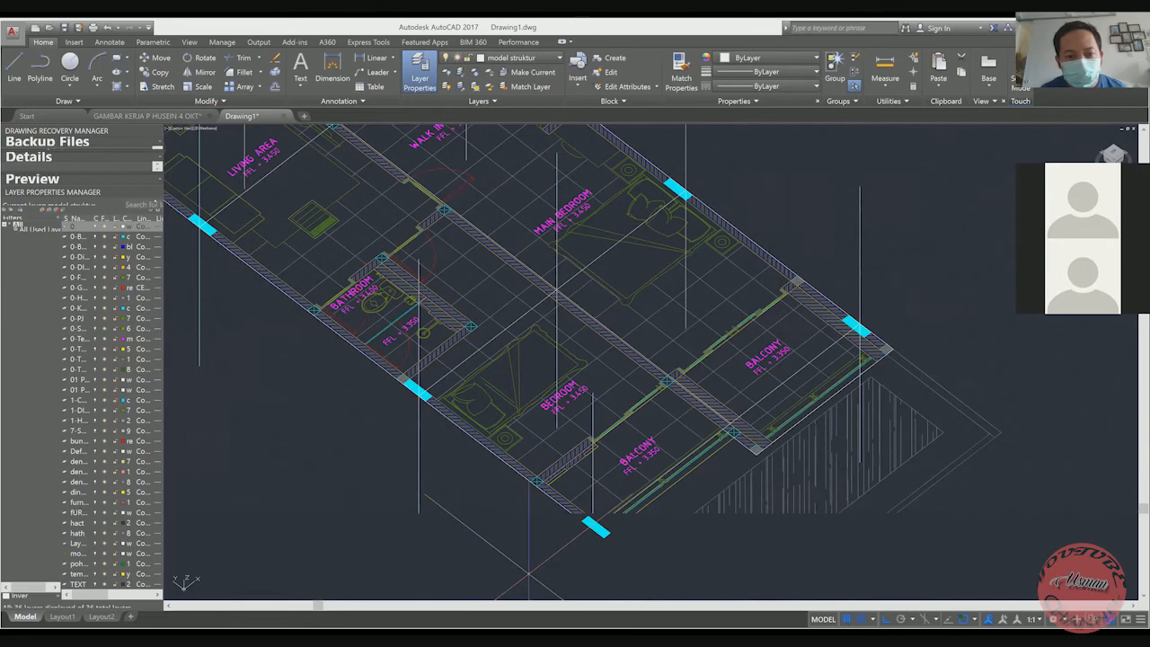
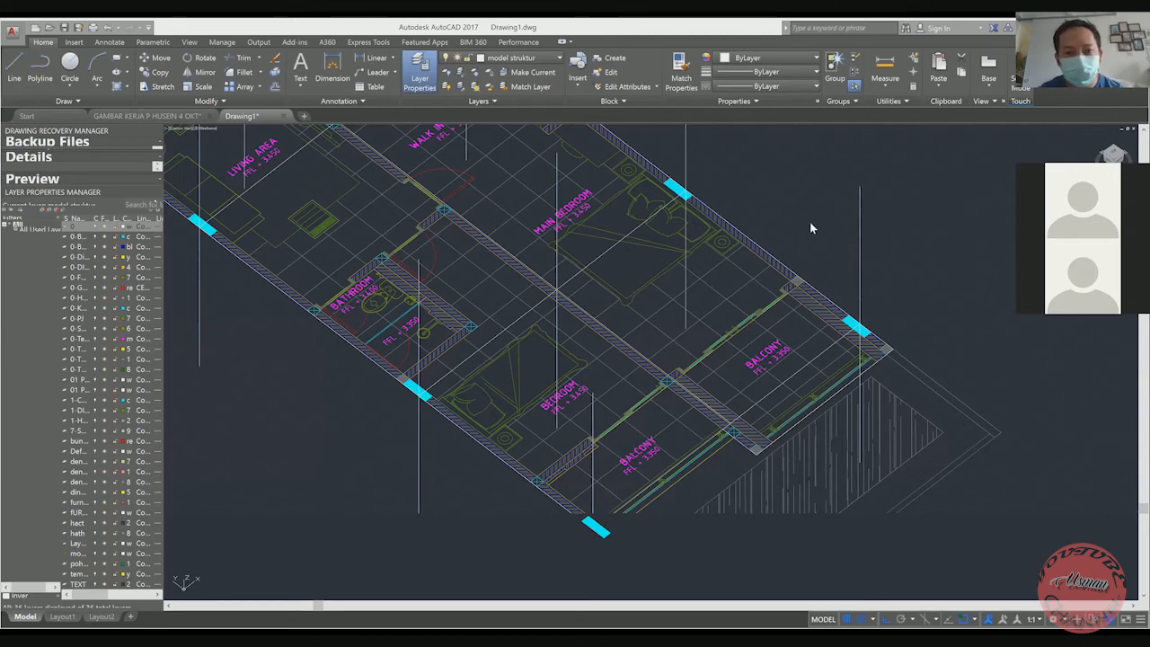
scroll(809, 221, down, 2)
middle_drag(758, 271, 769, 291)
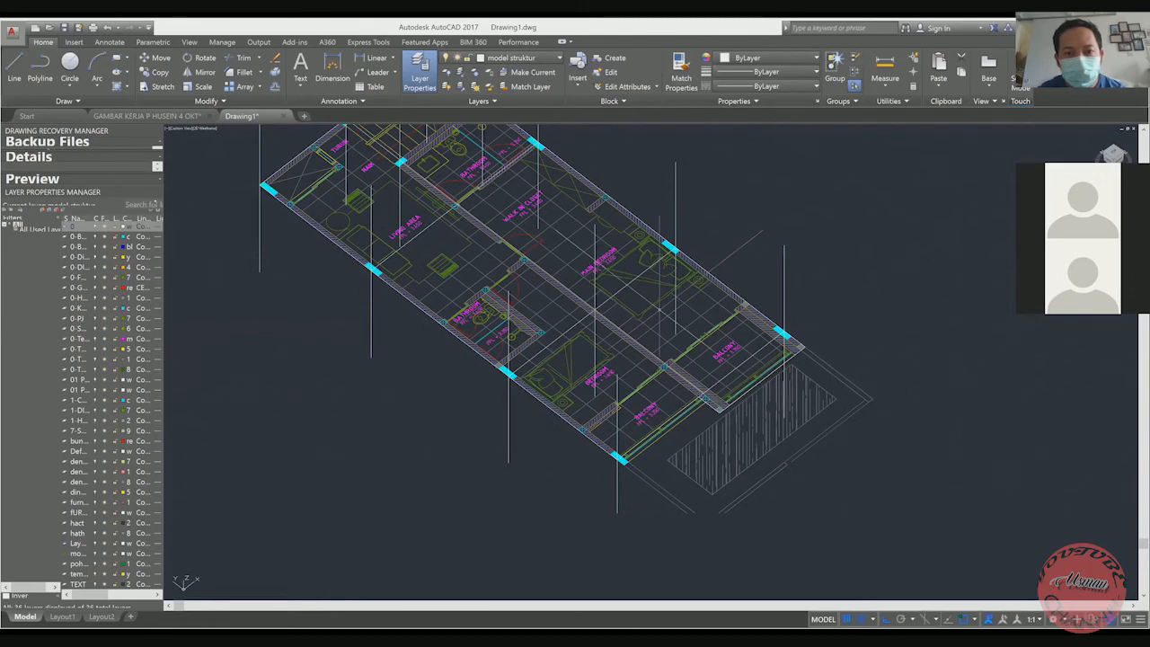
scroll(628, 306, up, 2)
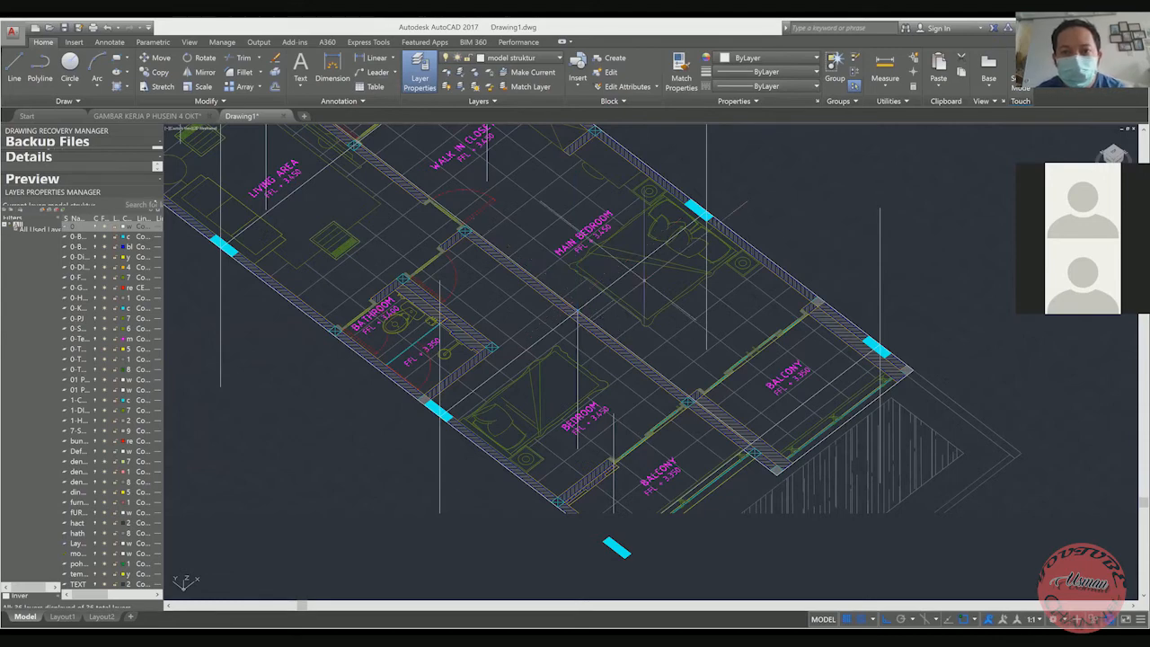
scroll(643, 280, down, 2)
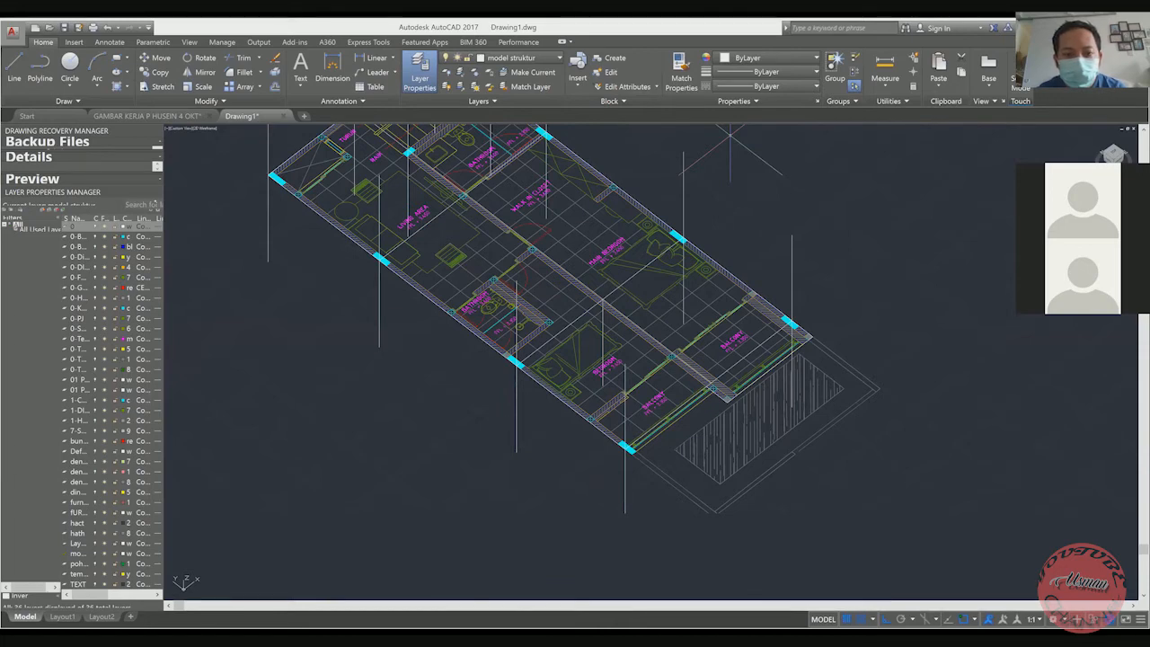
Draw a beam line along the upper column tops from the corner near TURUN, around the stair corner, to the walk-in closet column
scroll(461, 516, down, 2)
scroll(372, 232, up, 2)
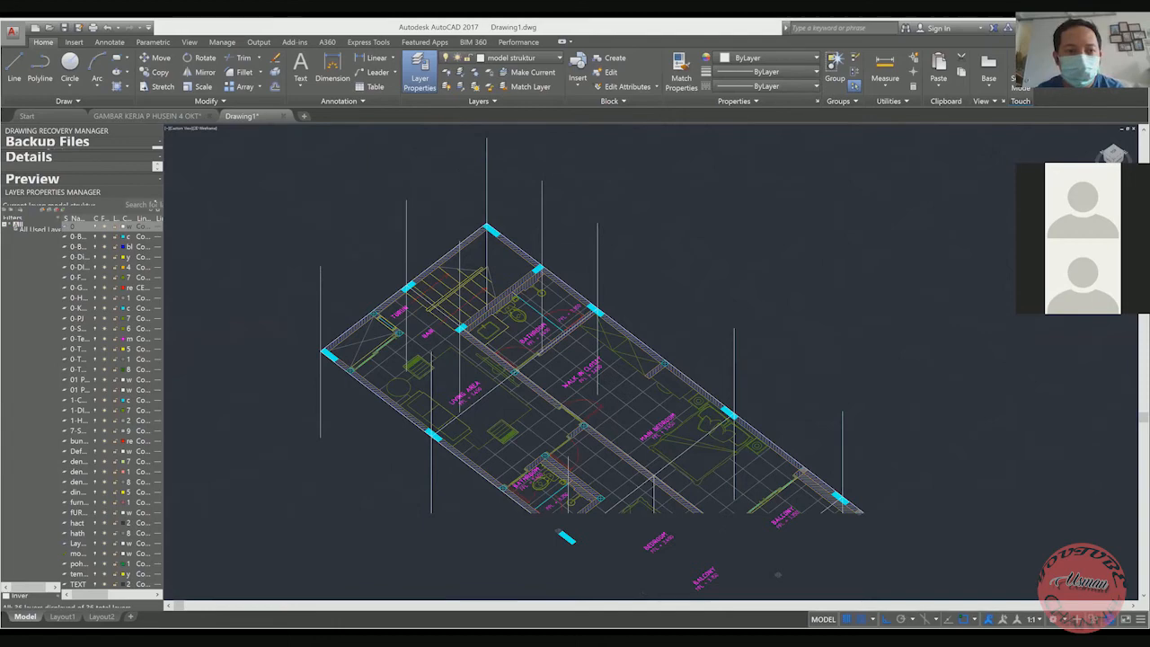
scroll(368, 239, up, 2)
click(292, 279)
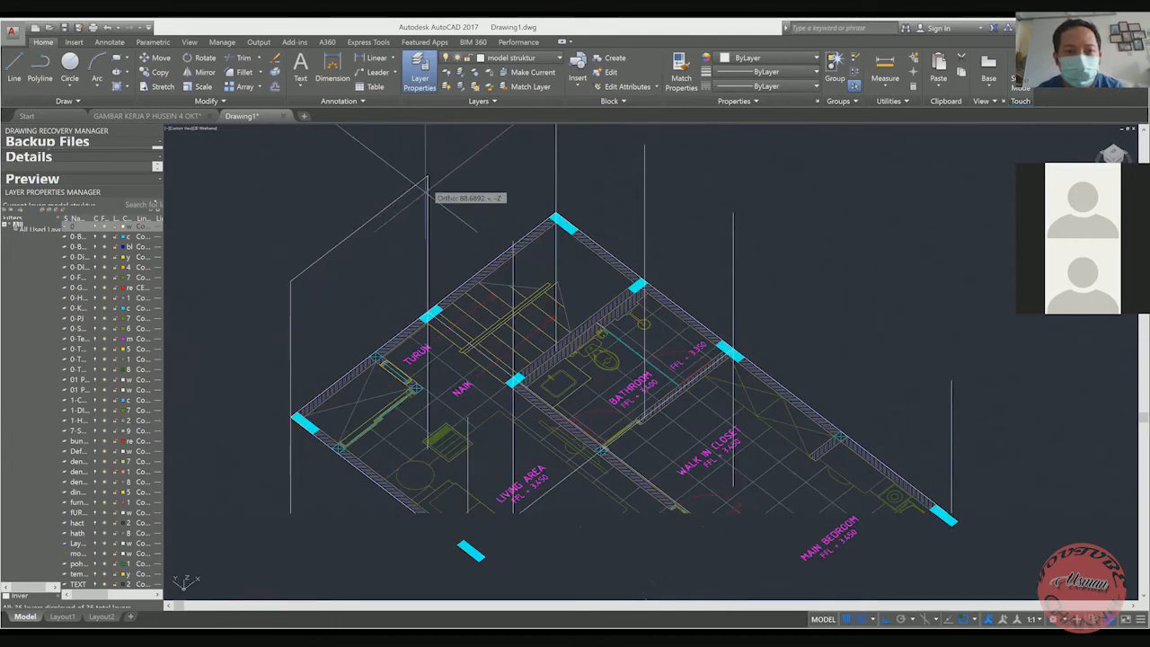
scroll(428, 176, down, 2)
scroll(466, 153, down, 2)
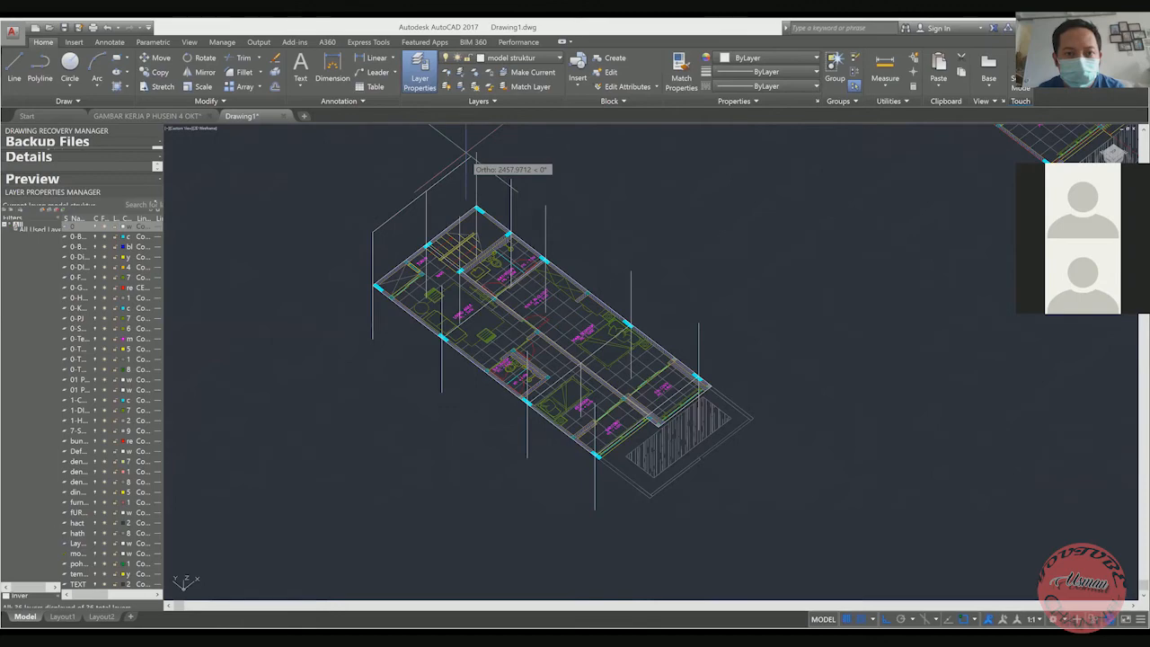
scroll(469, 154, up, 4)
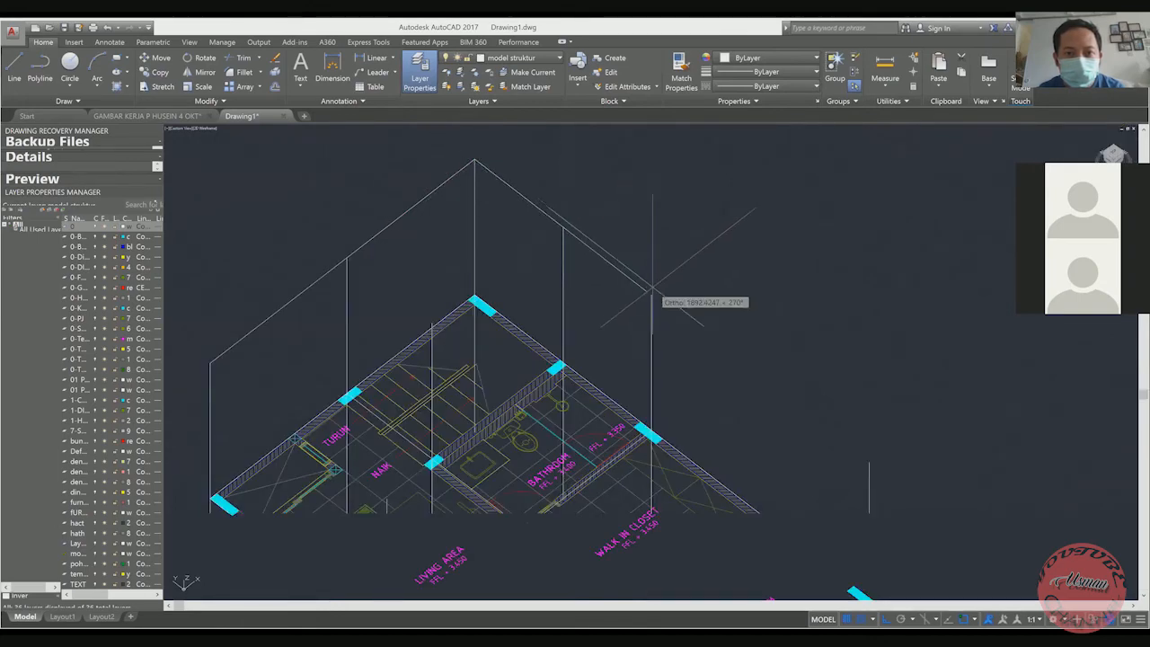
scroll(650, 289, down, 2)
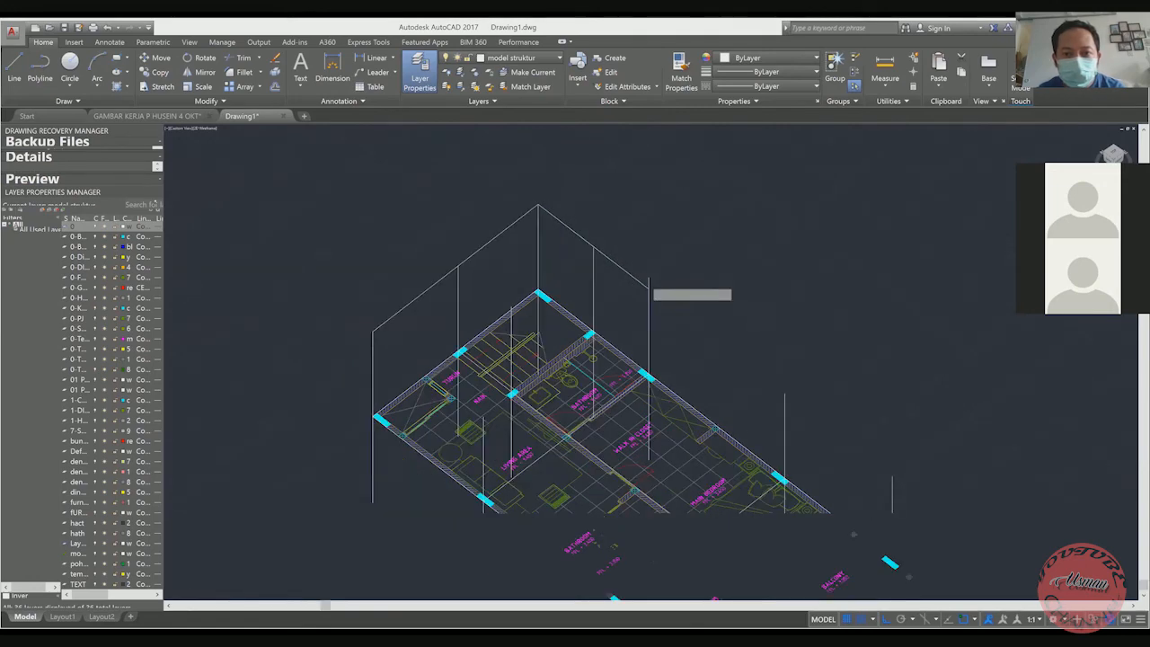
Continue the beam line along the main bedroom side to the balcony corner column and across the balconies to the opposite corner
middle_drag(648, 283, 574, 200)
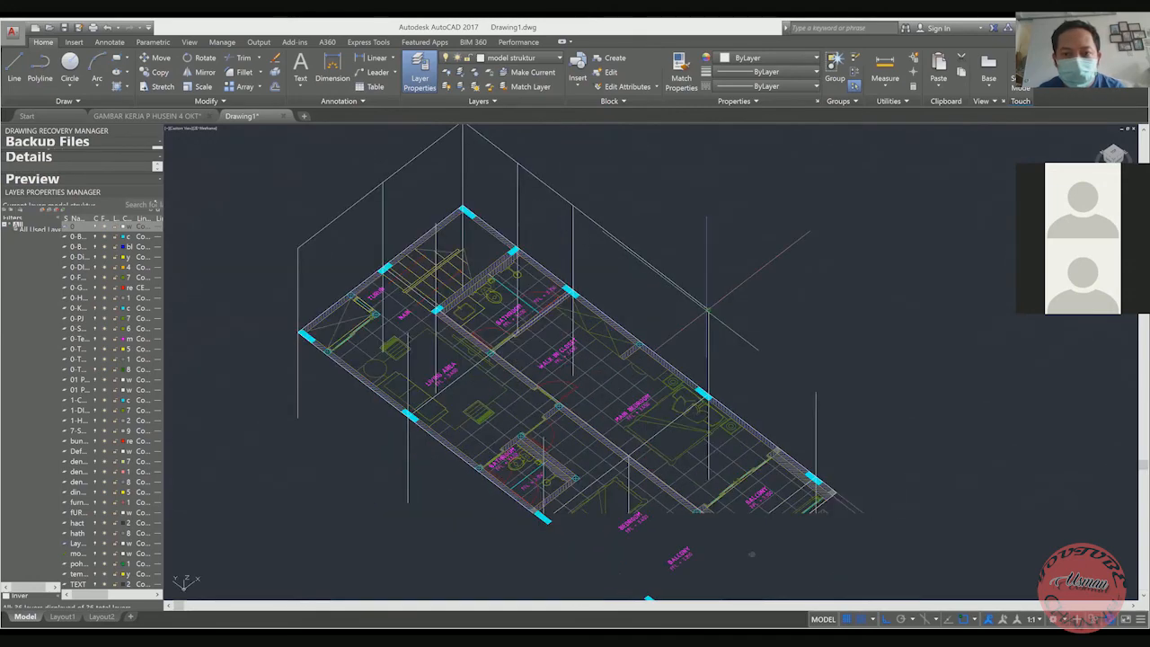
middle_drag(778, 376, 754, 354)
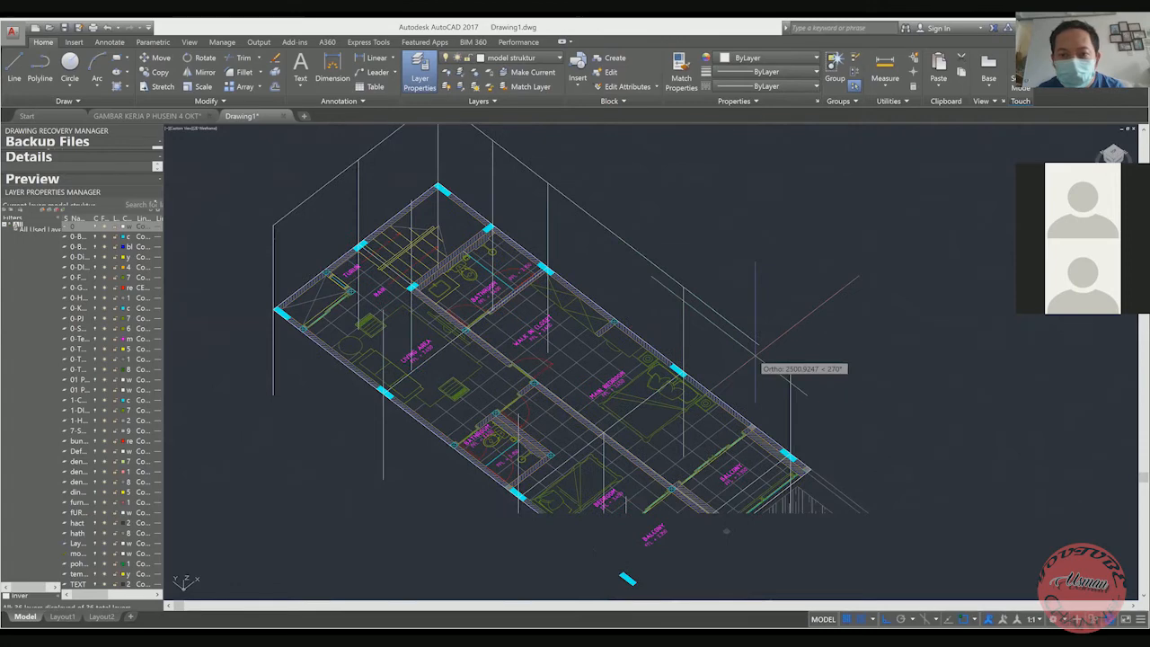
scroll(756, 356, up, 2)
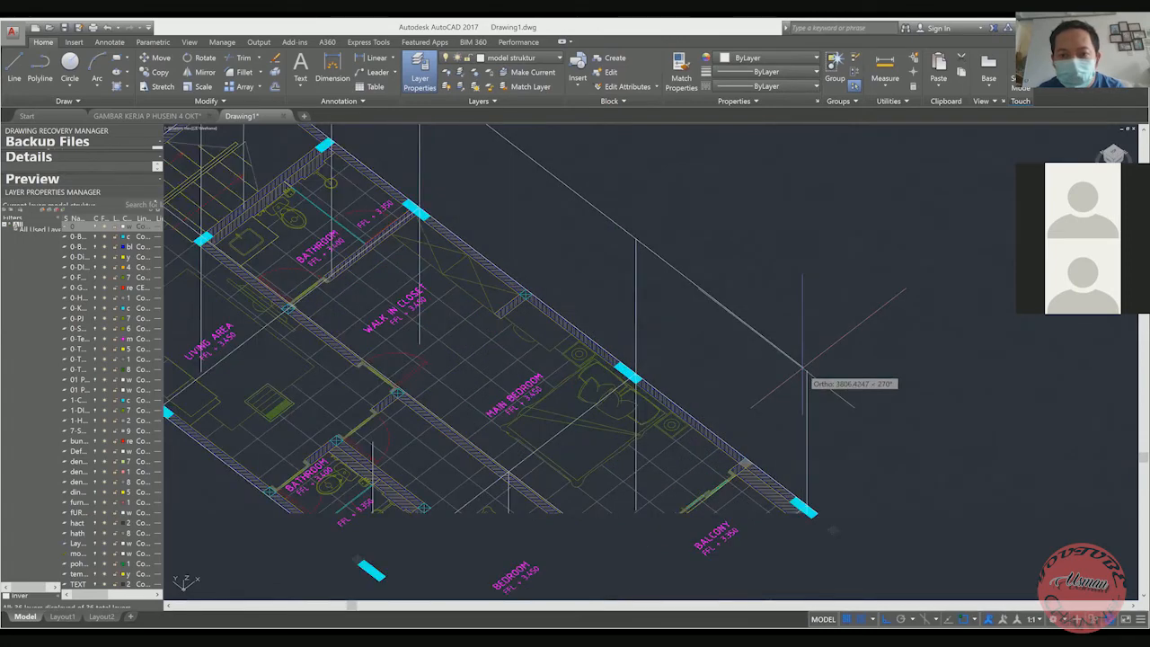
scroll(794, 329, down, 3)
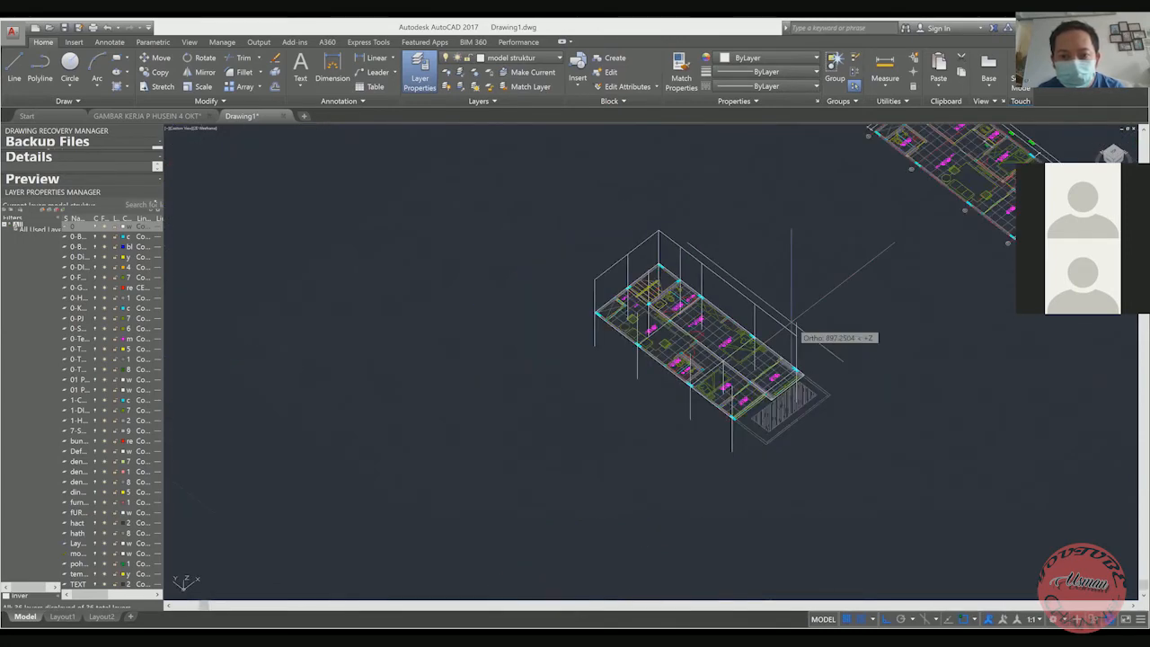
scroll(791, 328, up, 3)
scroll(714, 378, up, 3)
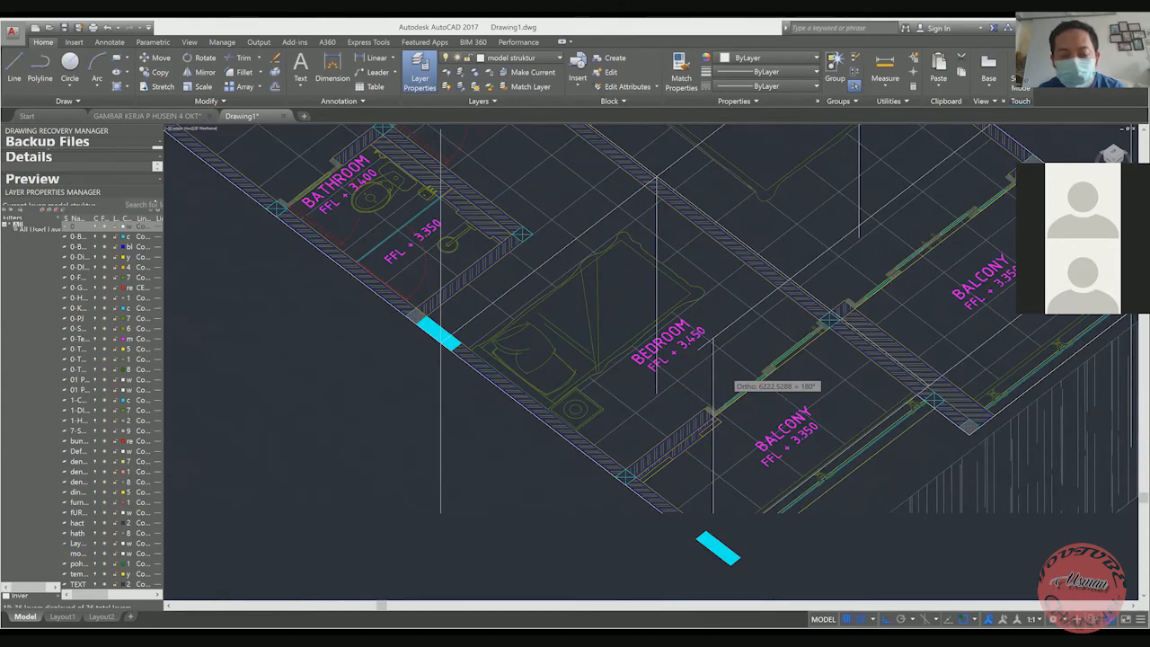
Continue the beam line over the column tops along the bedroom, bathroom and living area side, closing the perimeter at its starting corner
scroll(714, 377, up, 2)
scroll(705, 318, down, 3)
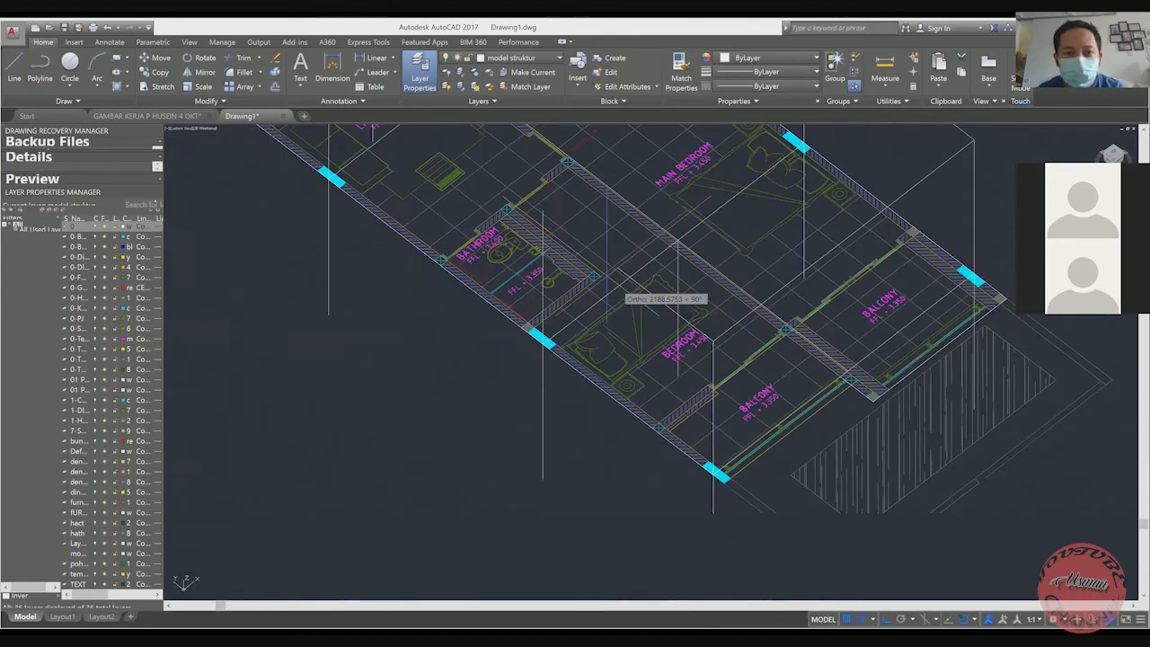
scroll(622, 290, up, 3)
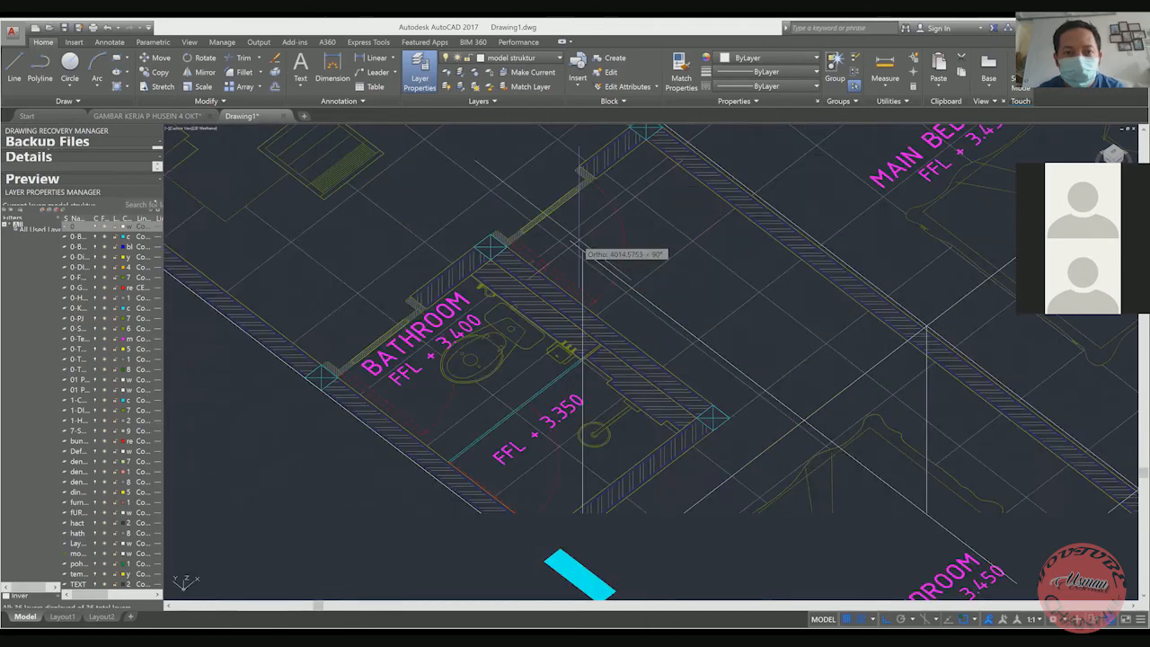
scroll(584, 269, down, 2)
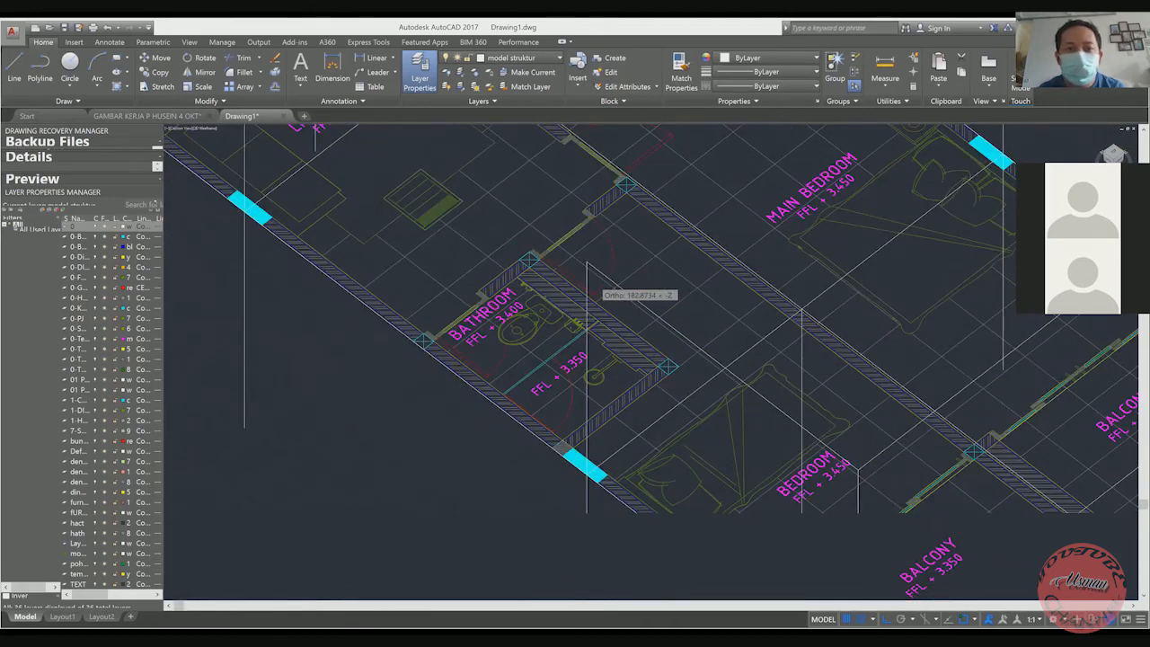
scroll(587, 289, down, 3)
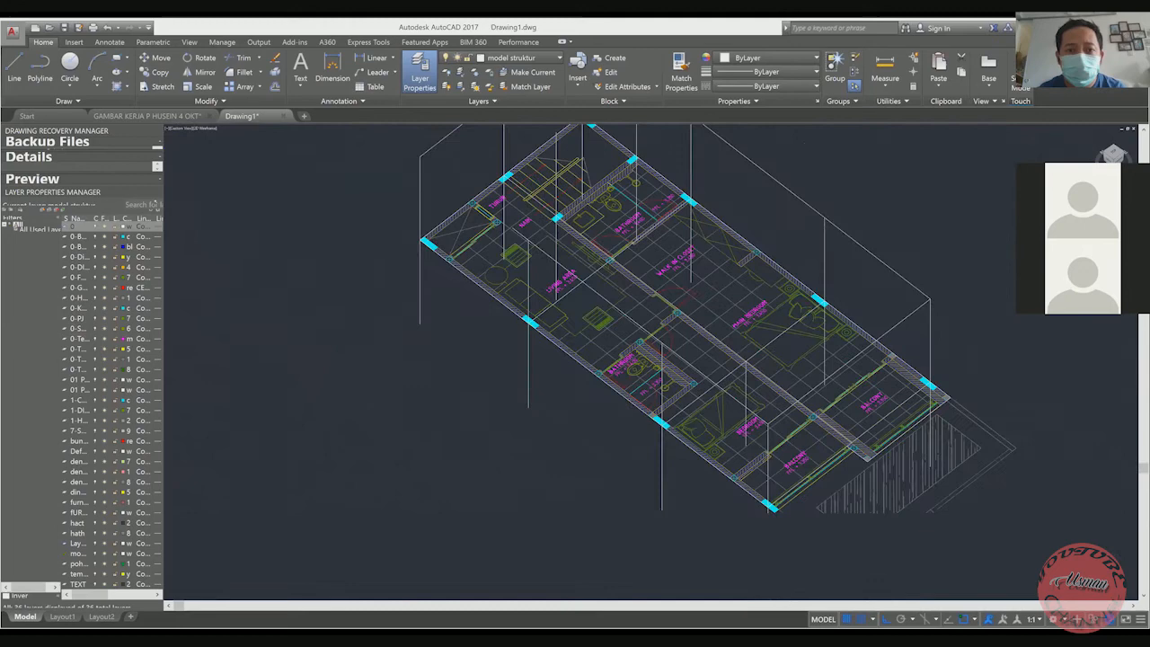
scroll(571, 262, up, 4)
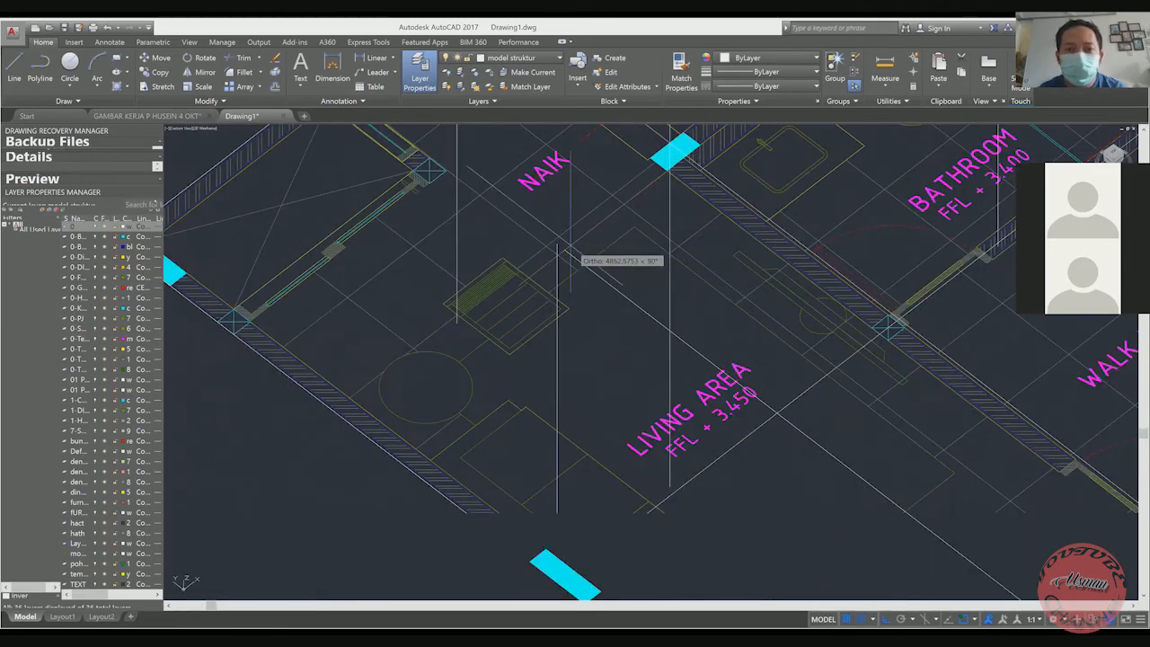
scroll(568, 253, down, 3)
click(403, 144)
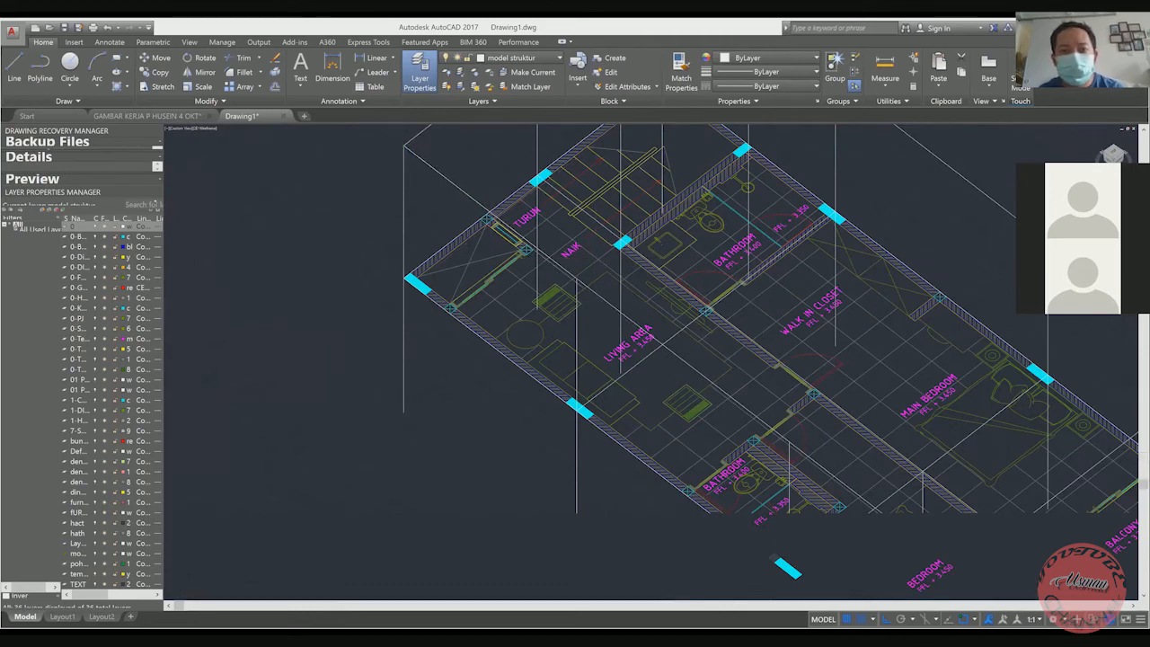
scroll(663, 336, down, 2)
scroll(566, 339, down, 2)
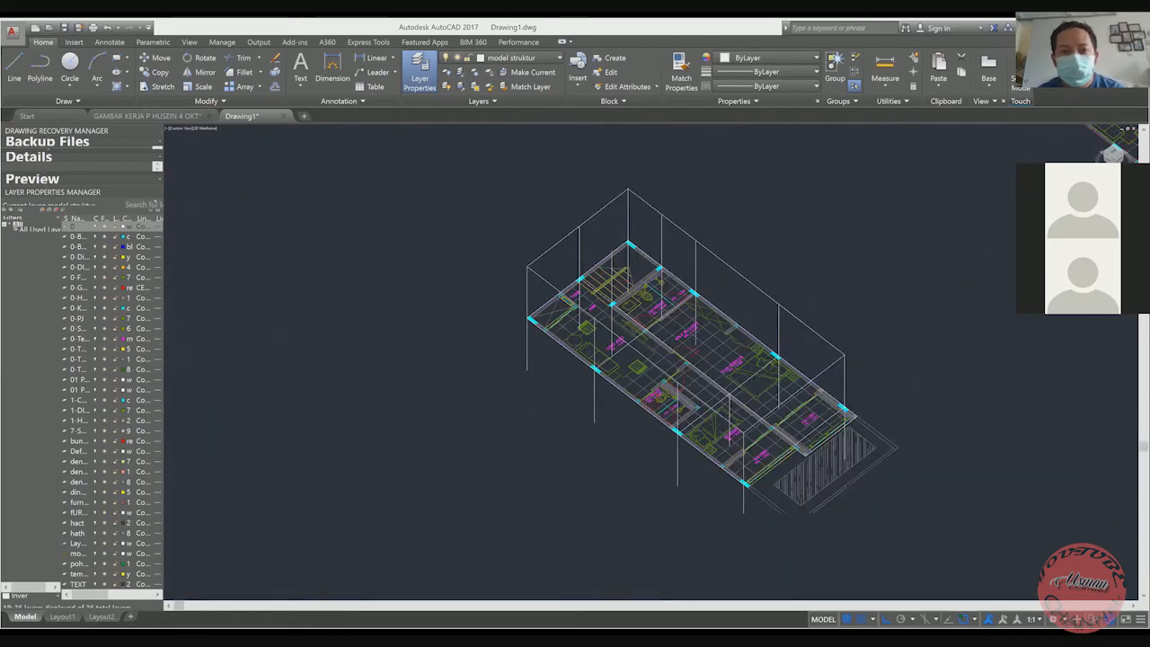
scroll(660, 222, up, 2)
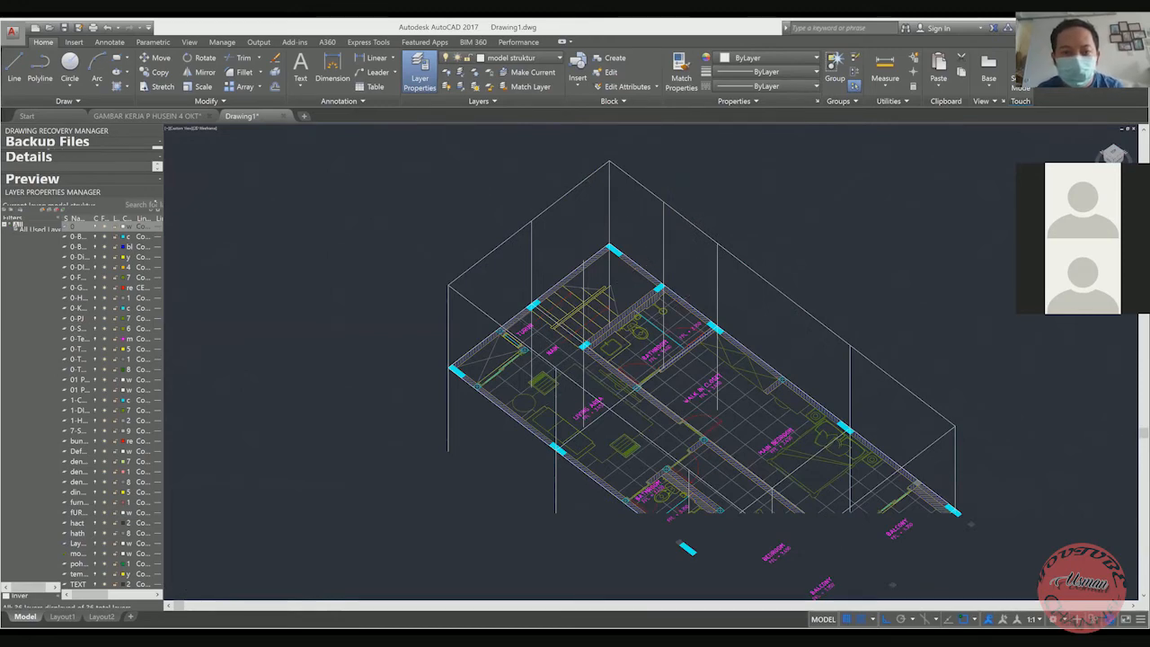
scroll(582, 369, up, 2)
scroll(544, 369, up, 2)
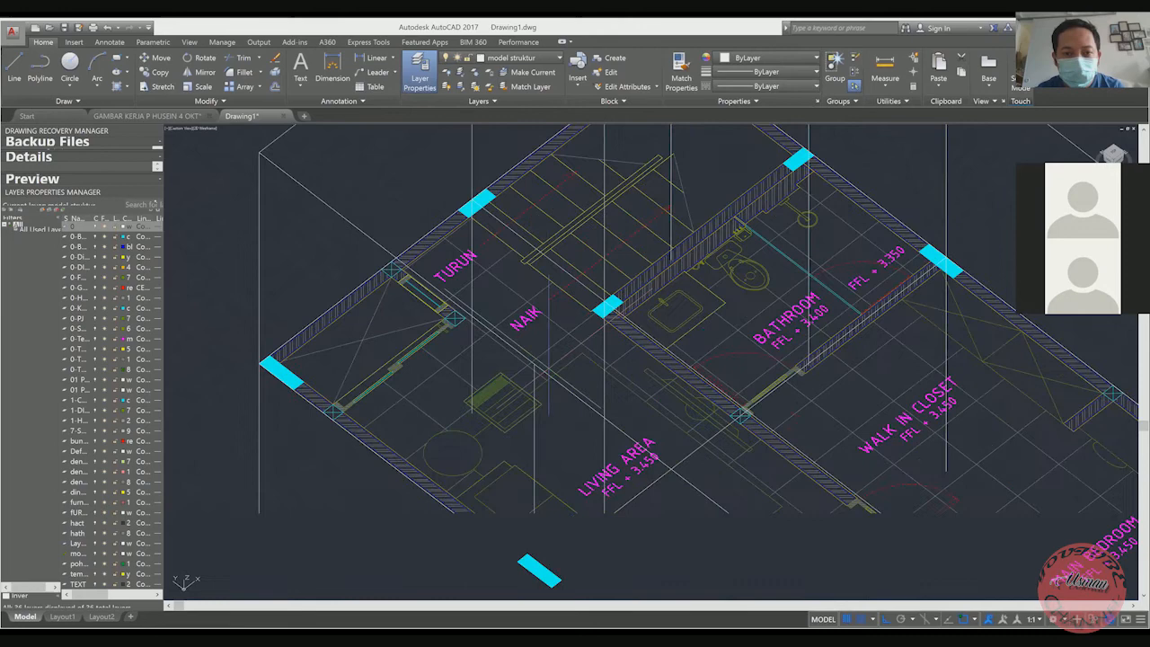
Draw a cross beam line from the column top beside the living area to the opposite walk-in closet column top
scroll(536, 369, down, 2)
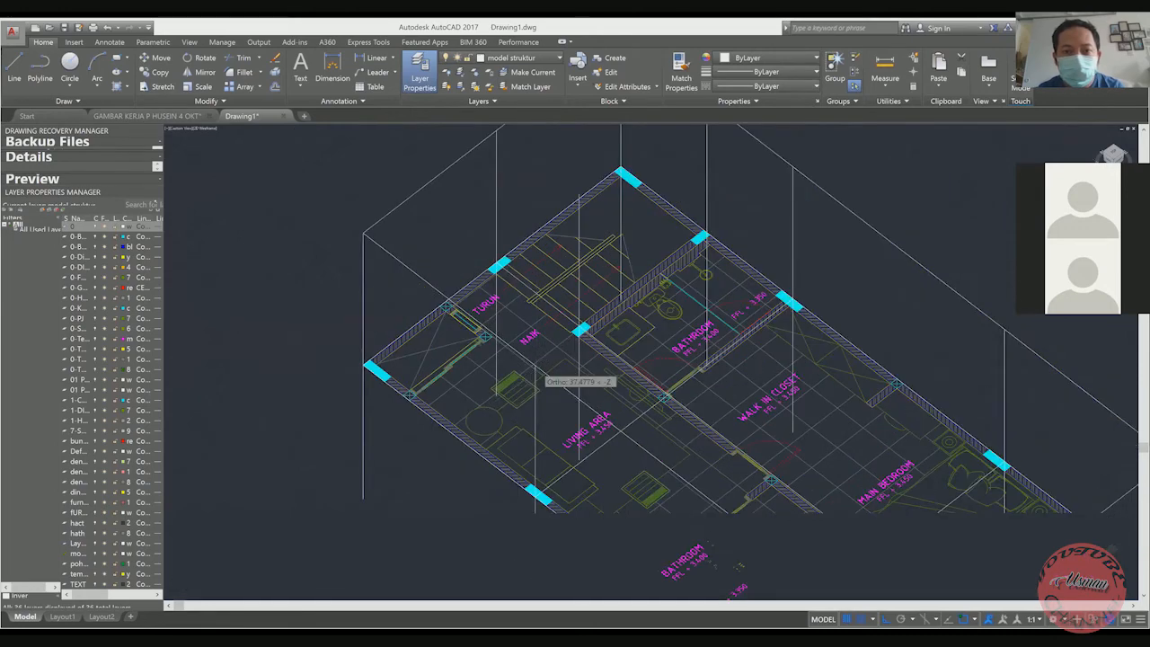
scroll(539, 370, down, 2)
right_click(697, 249)
click(769, 212)
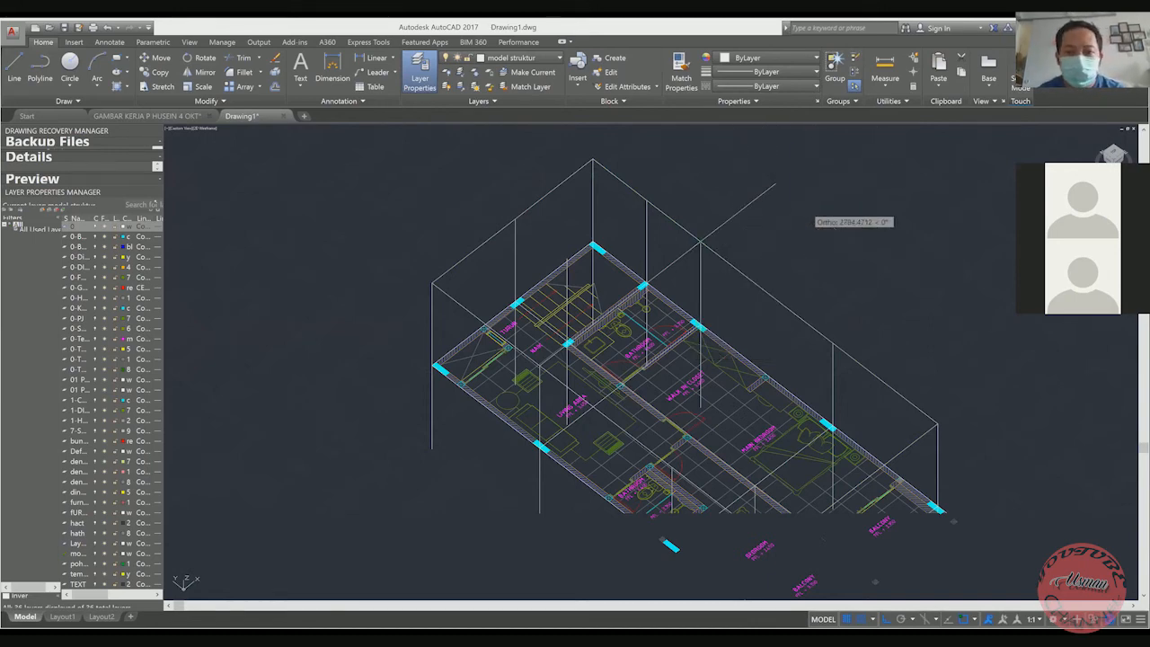
Draw a cross beam line from the column top between bathroom and bedroom to the opposite main bedroom column top
middle_drag(789, 242, 738, 158)
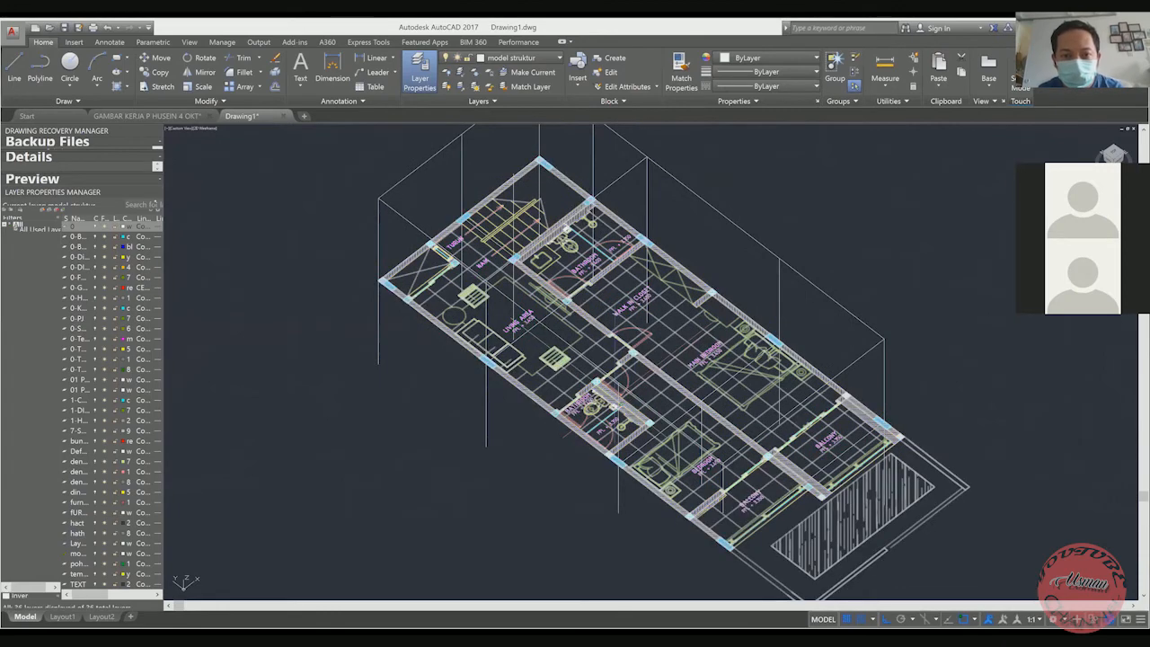
scroll(602, 402, up, 4)
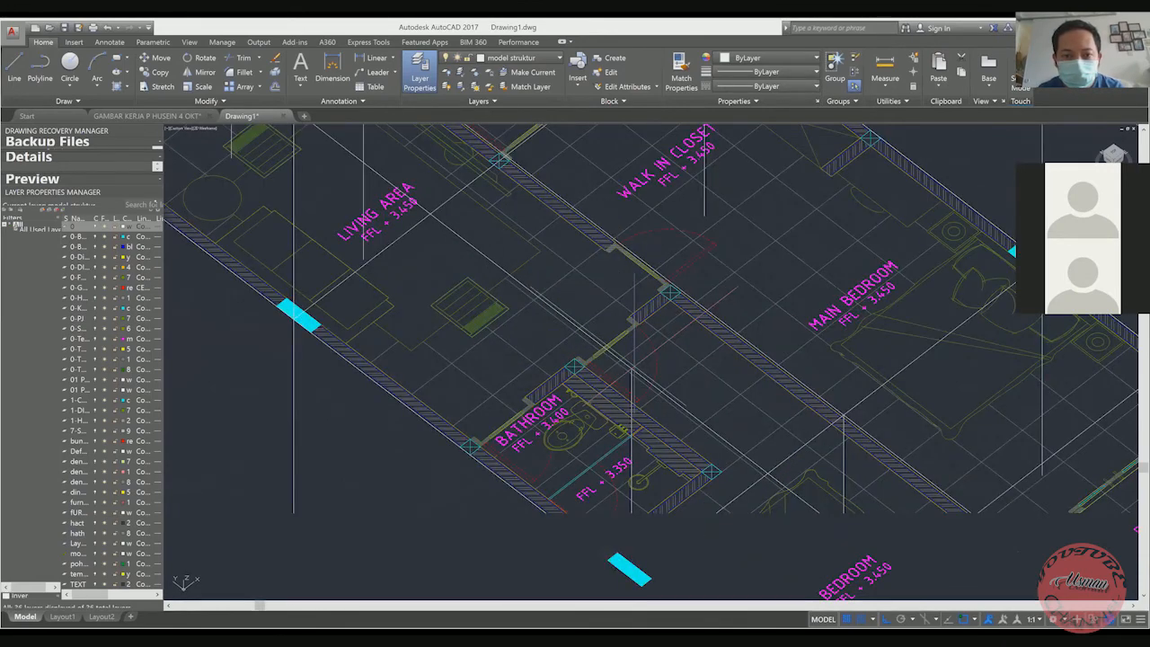
scroll(602, 402, down, 2)
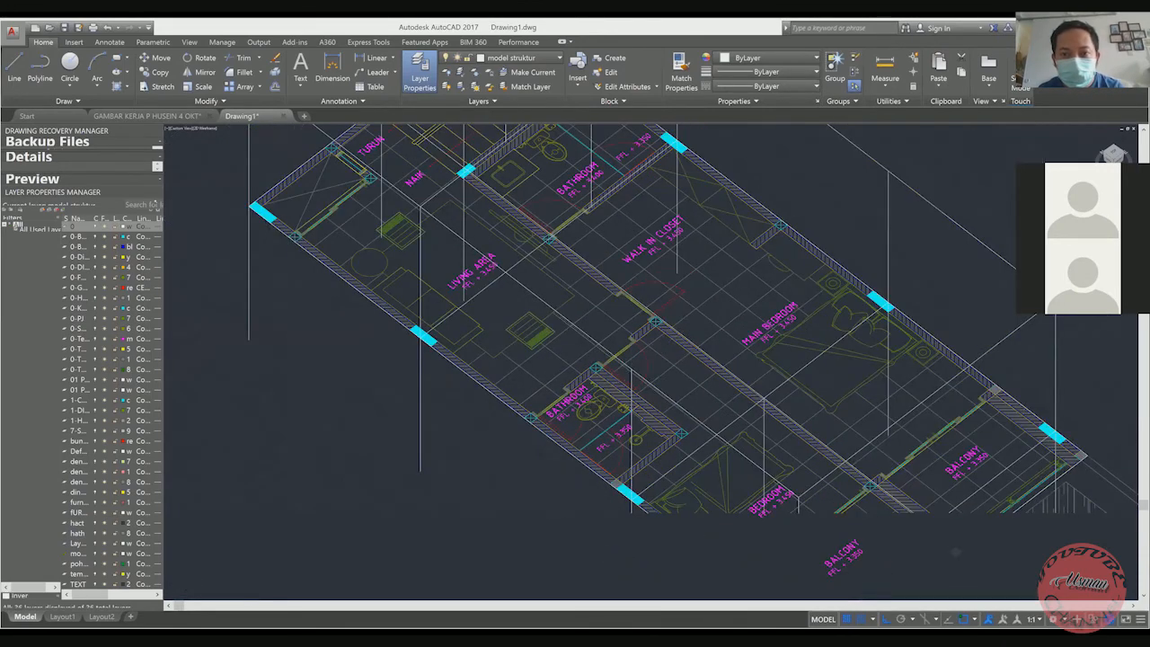
scroll(769, 338, down, 2)
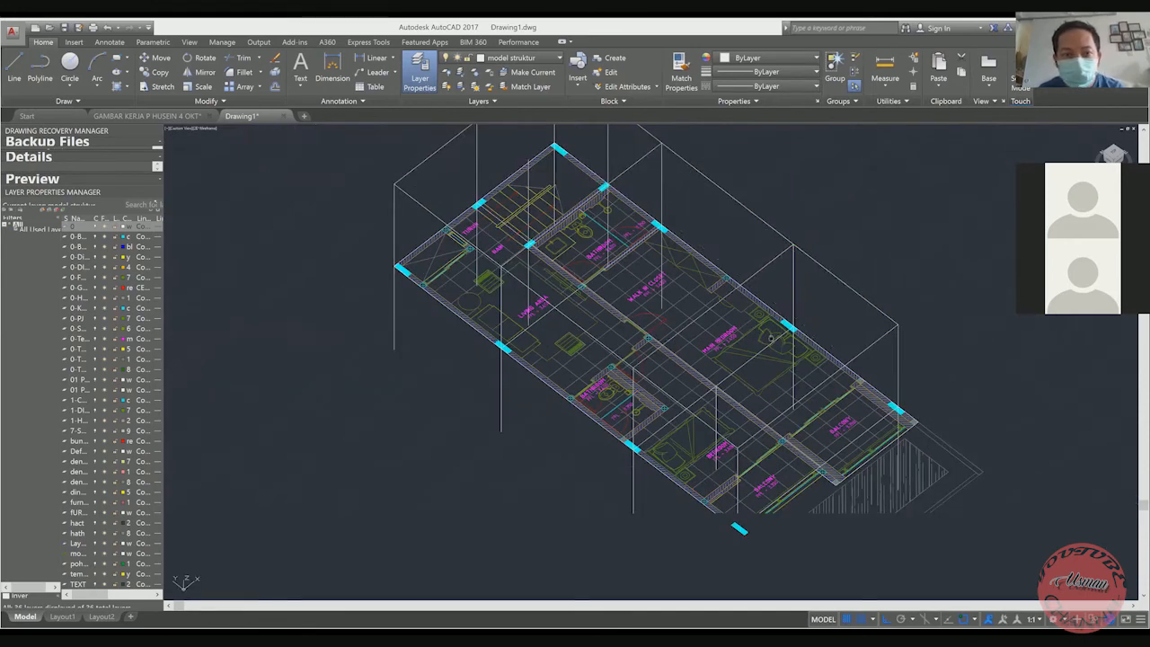
middle_drag(770, 338, 759, 379)
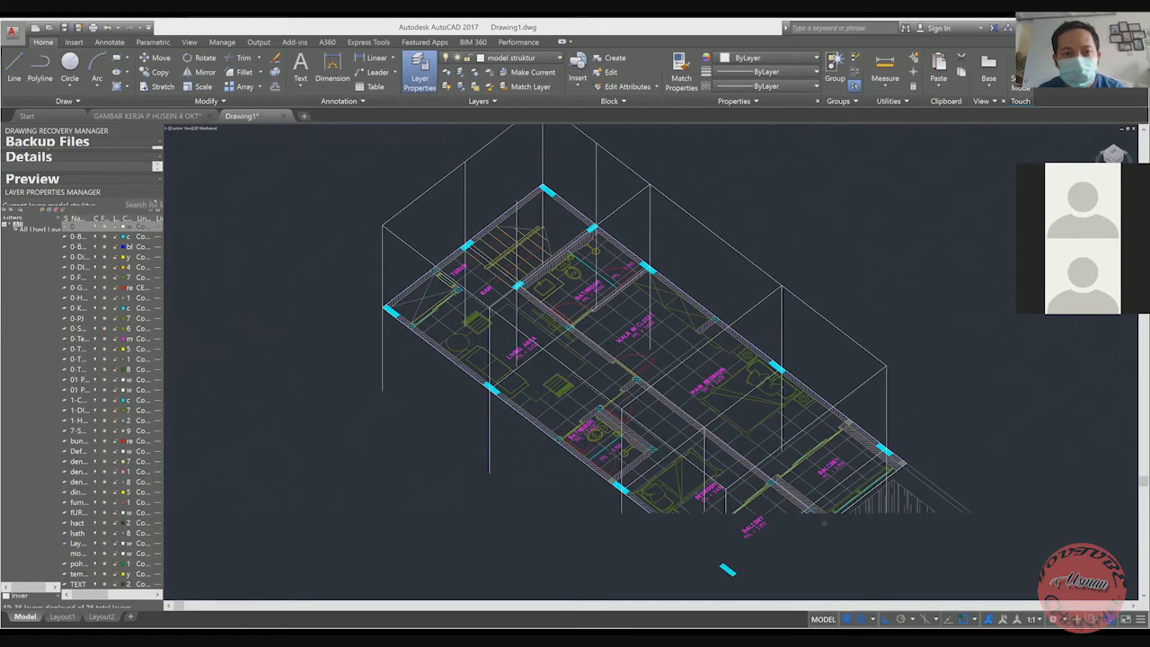
Draw a lengthwise inner beam line from the column top beside the stairs to the end beam over the balconies
scroll(453, 148, up, 2)
scroll(458, 142, up, 2)
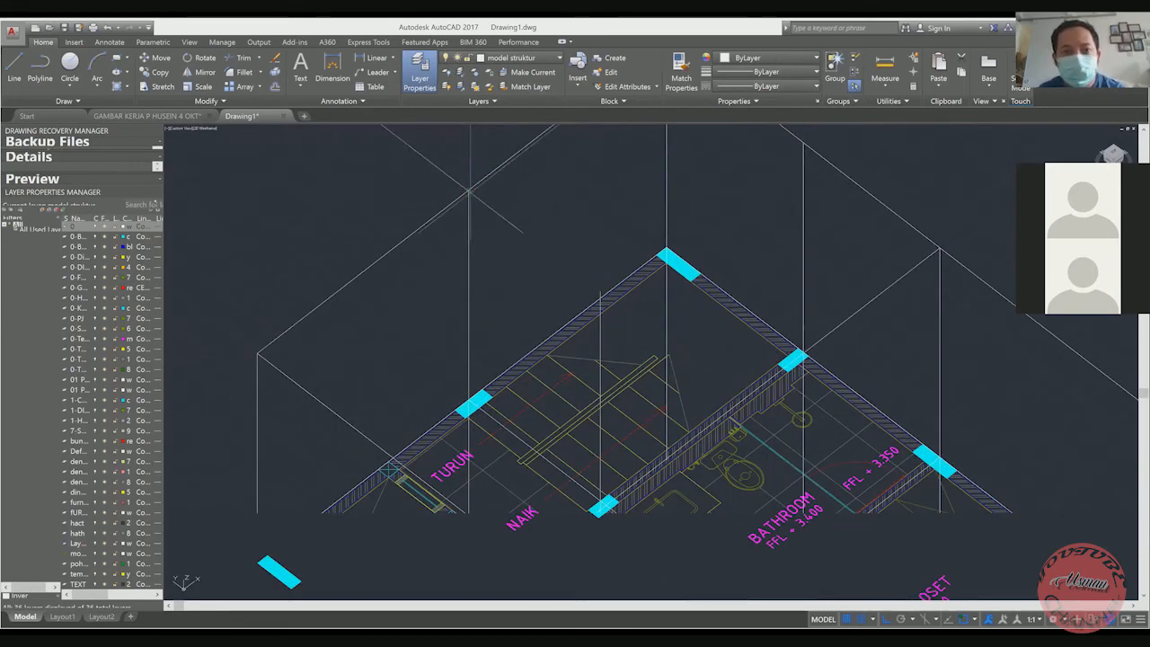
scroll(492, 216, down, 3)
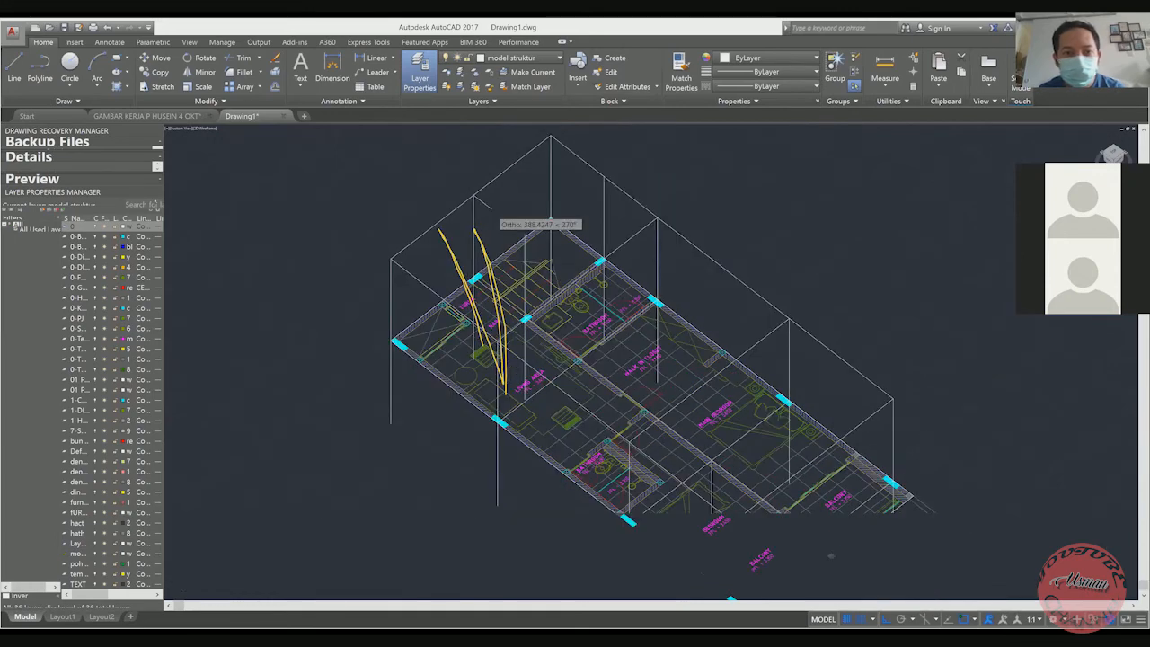
scroll(492, 216, down, 2)
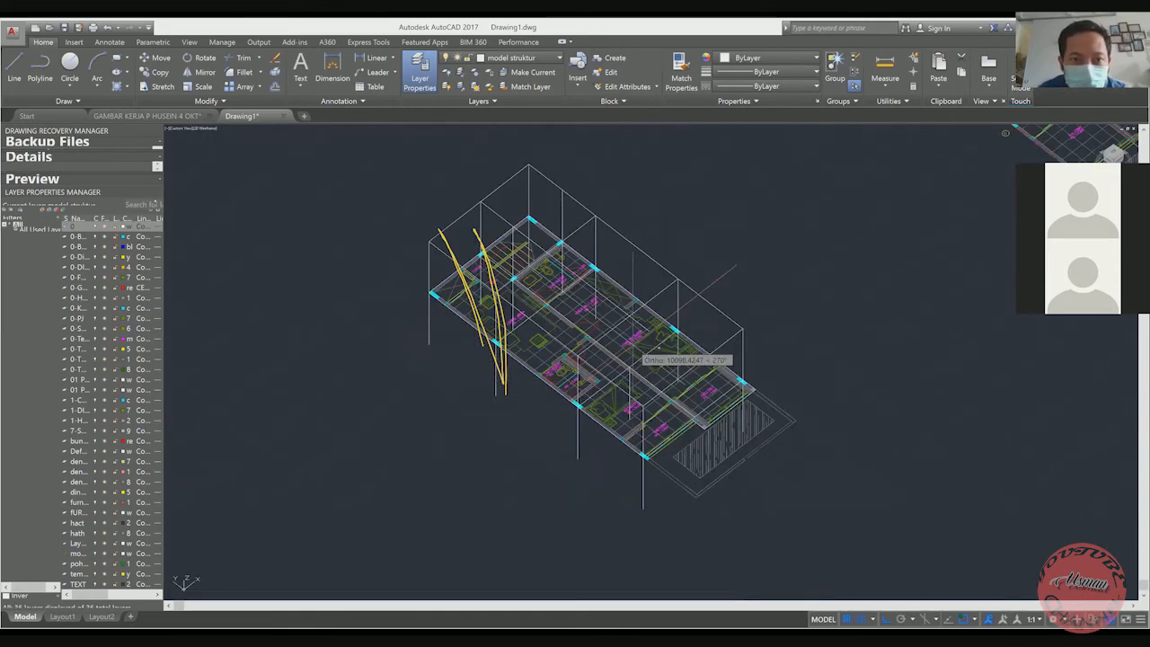
scroll(639, 347, up, 2)
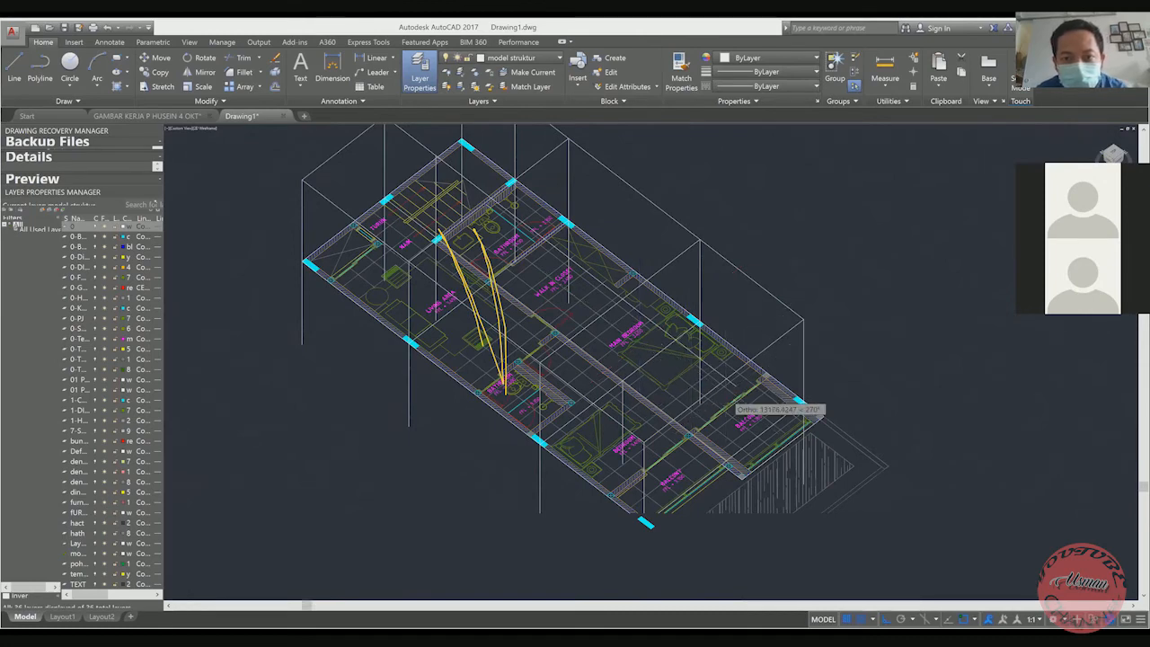
scroll(721, 396, up, 2)
scroll(735, 404, up, 2)
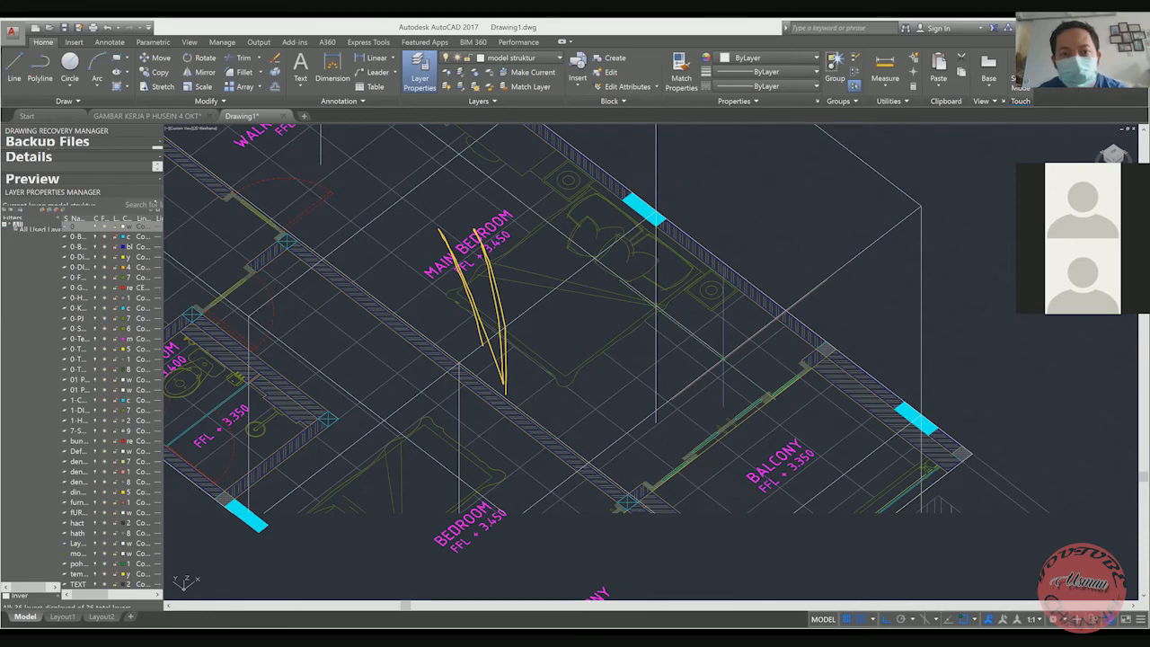
scroll(713, 328, down, 2)
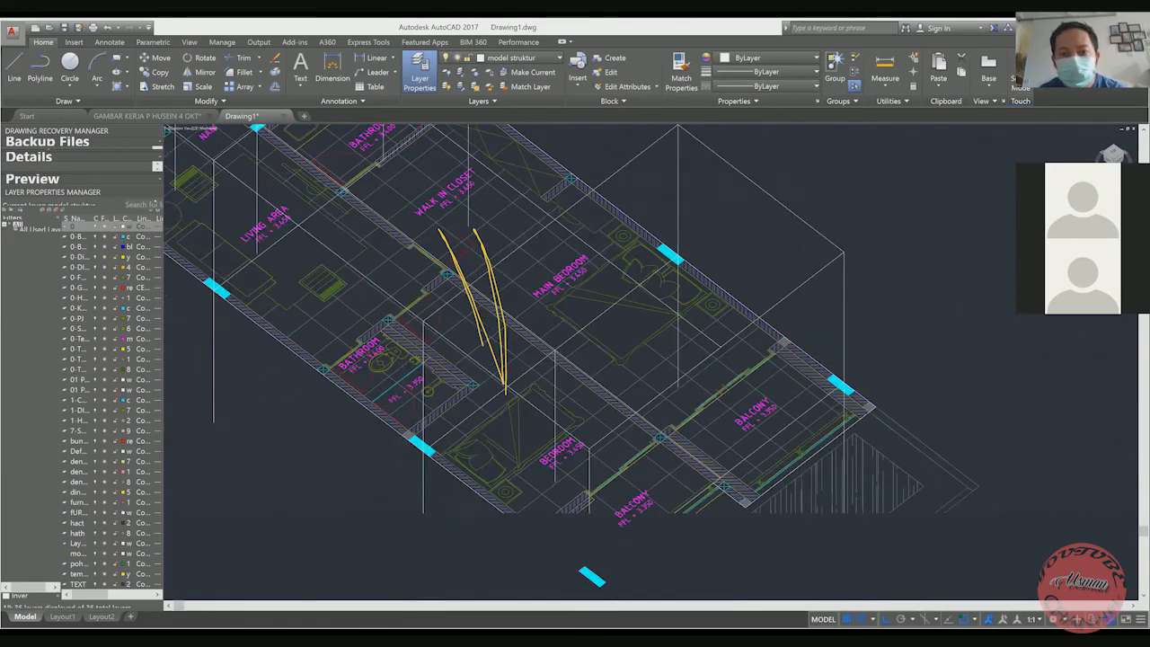
scroll(699, 323, down, 2)
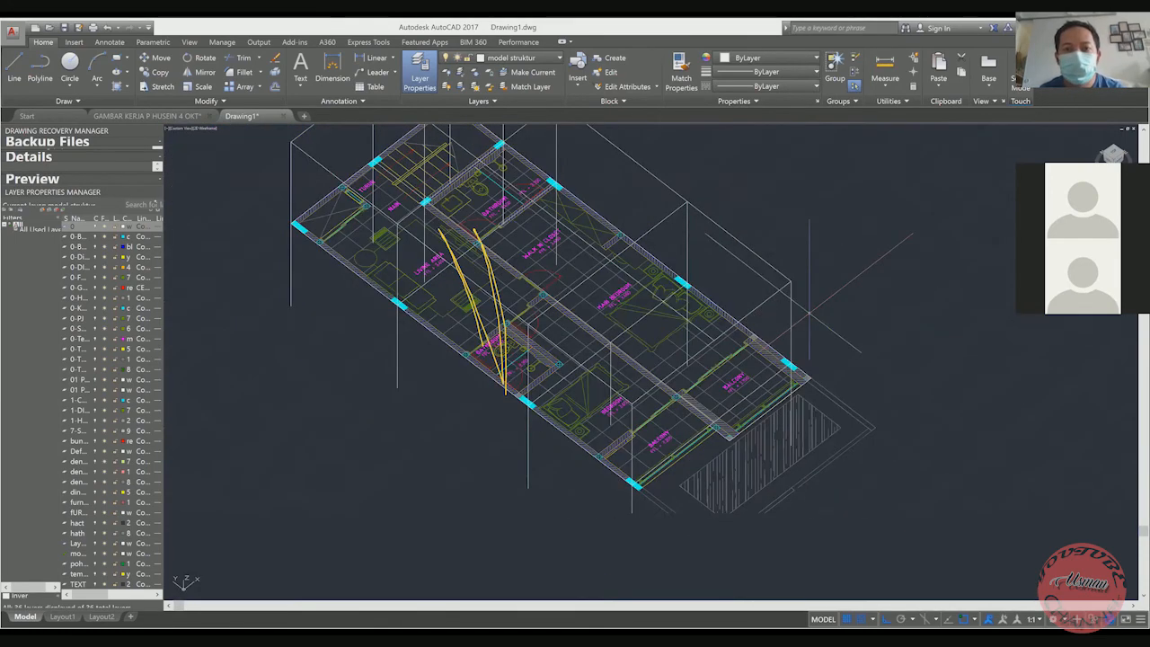
scroll(808, 312, down, 2)
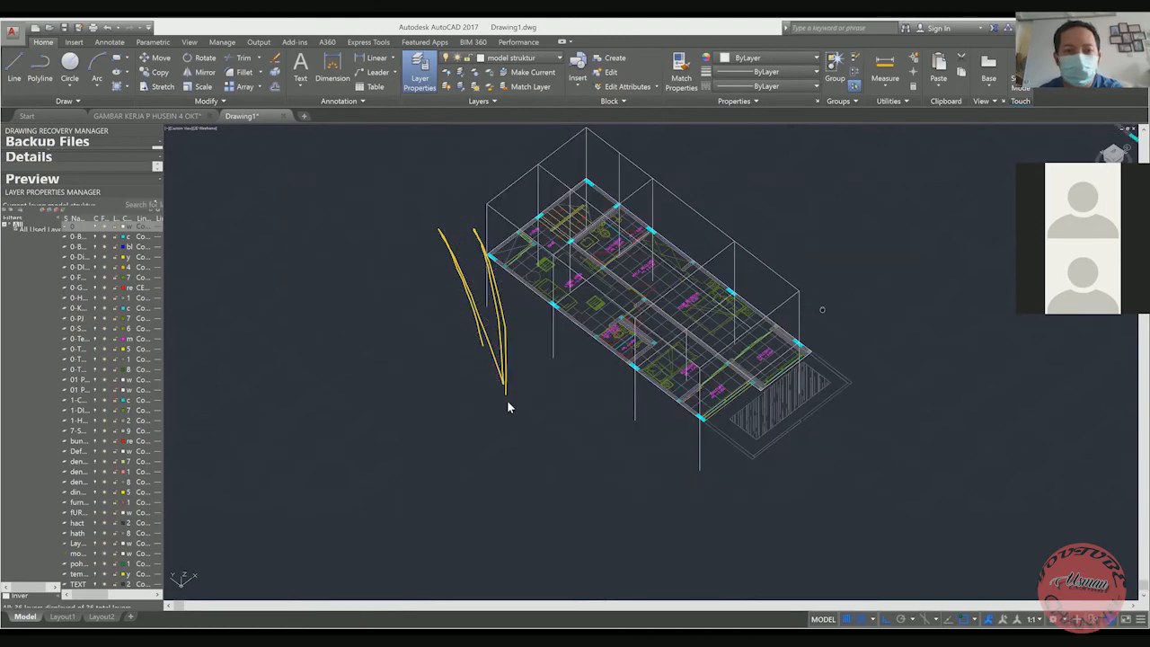
Delete the floor plan containing the main bedroom and walk-in closet, leaving the beam and column lines in place
middle_drag(822, 310, 808, 295)
middle_drag(506, 405, 465, 447)
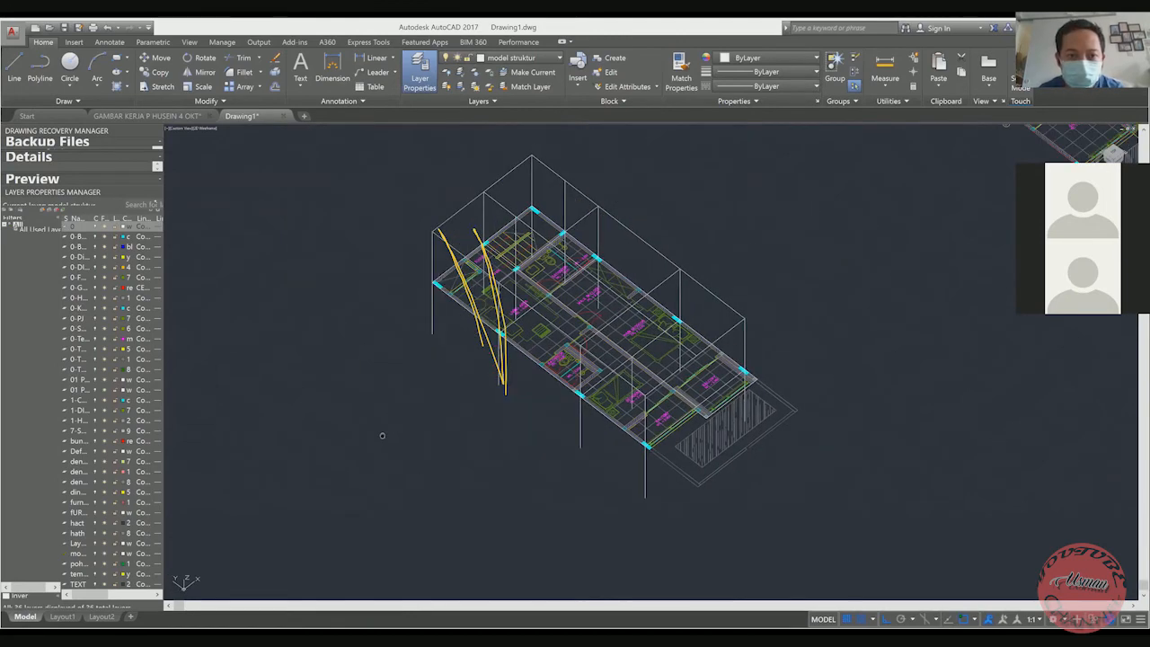
middle_drag(381, 436, 492, 384)
scroll(493, 384, down, 2)
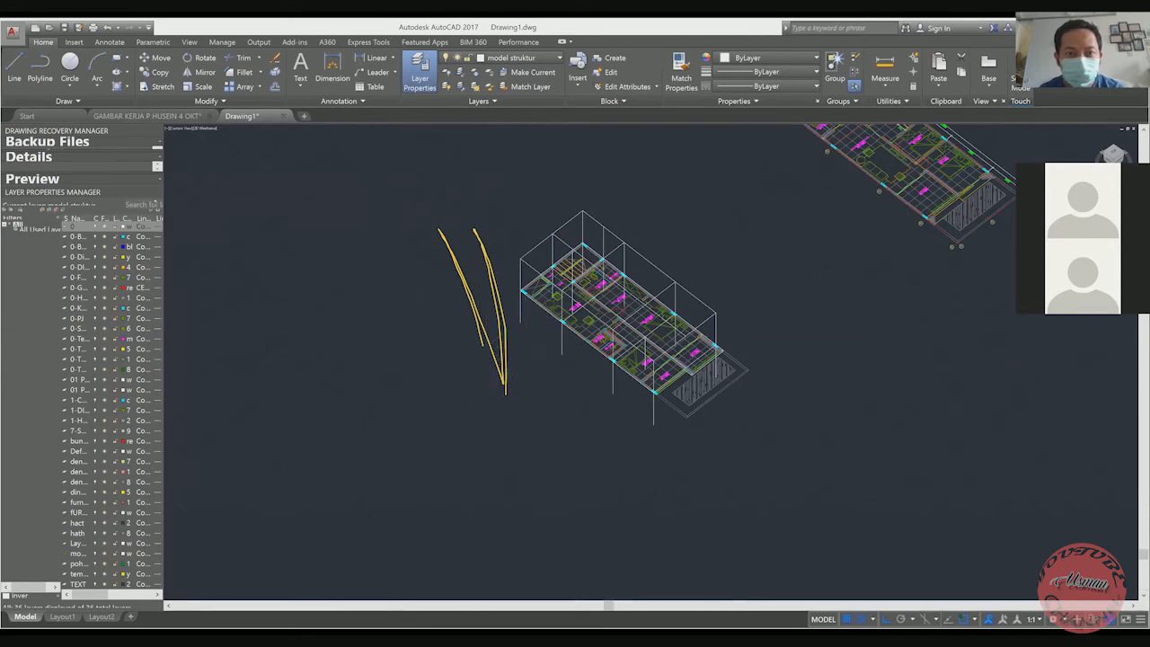
scroll(543, 382, down, 2)
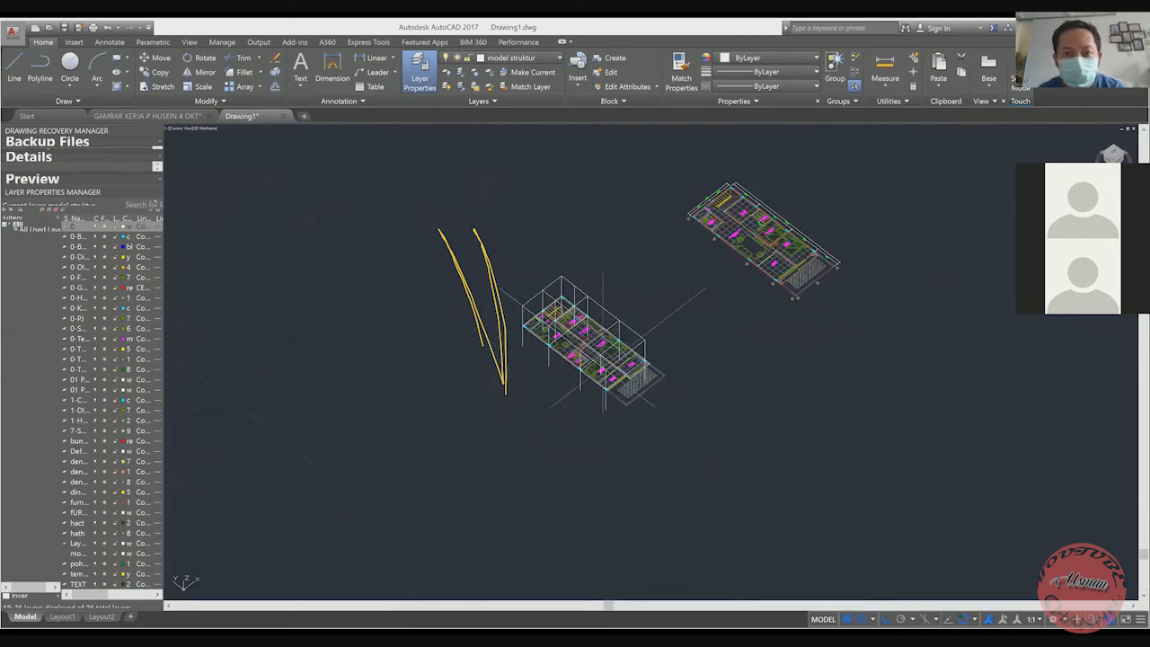
scroll(581, 352, up, 2)
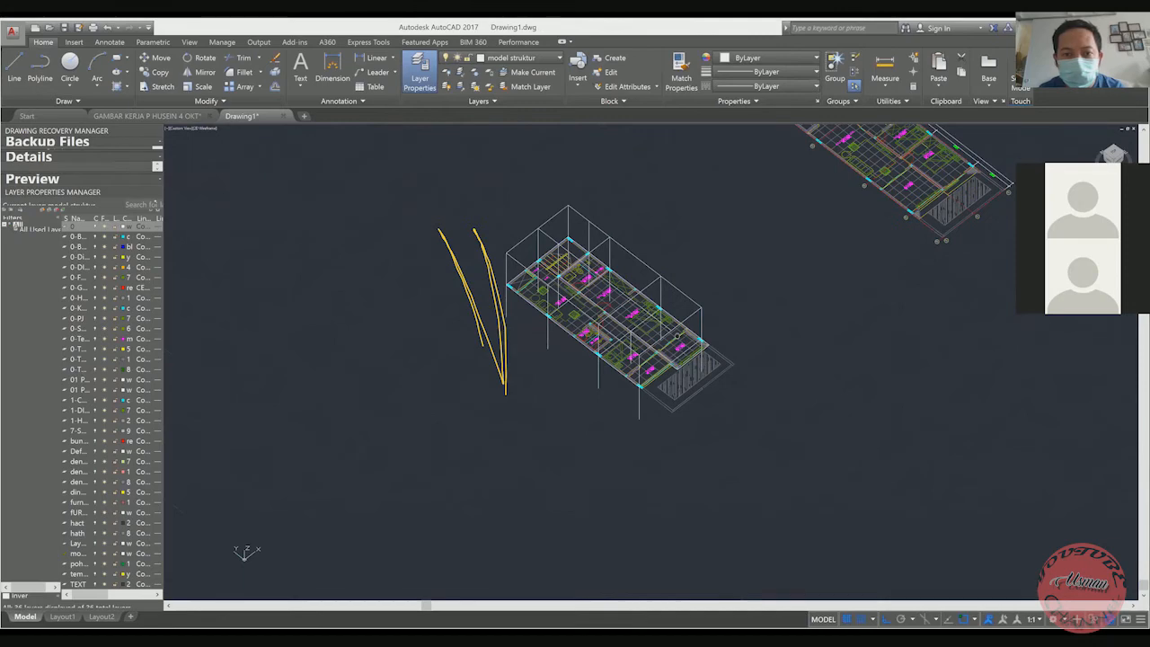
scroll(581, 351, up, 2)
click(729, 395)
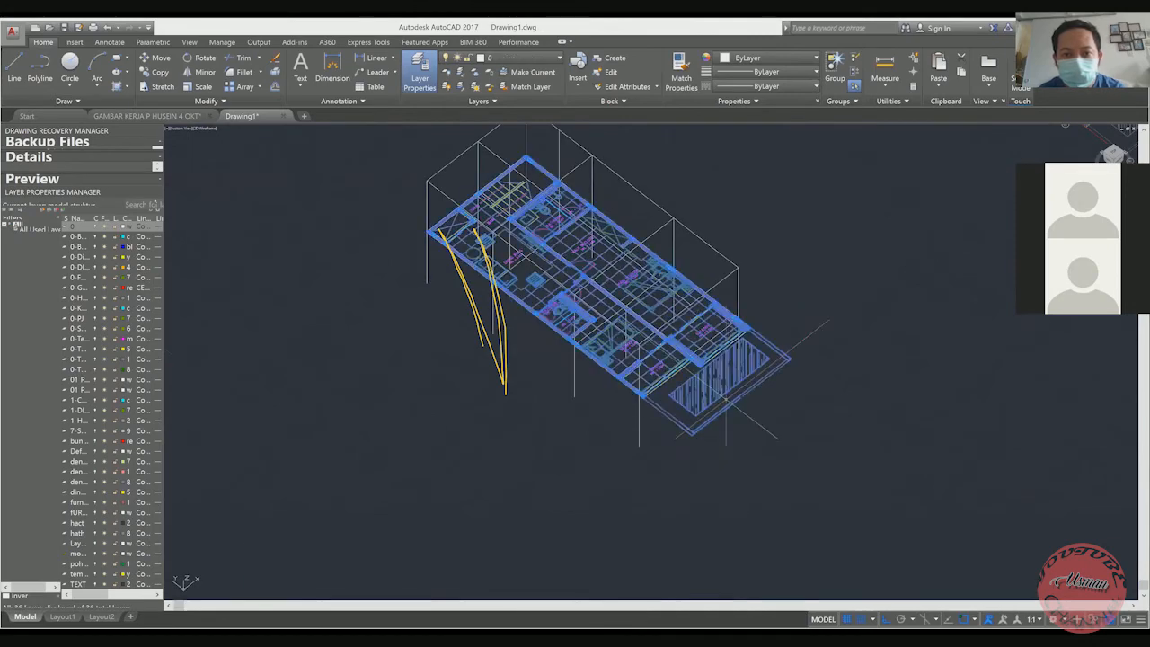
key(Delete)
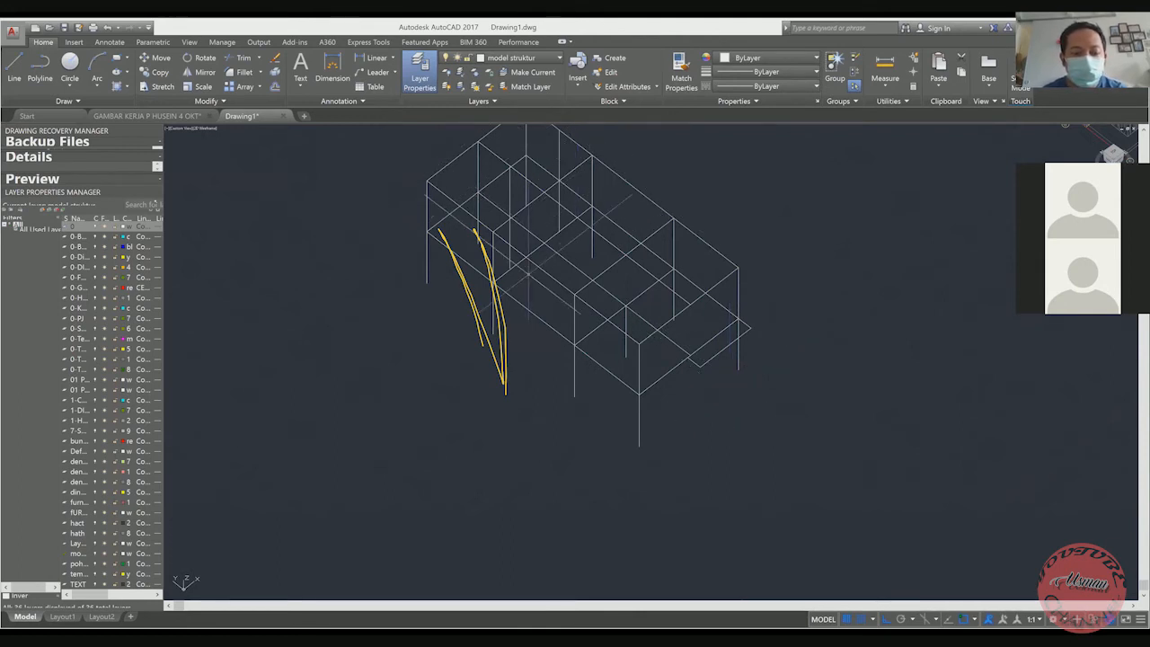
drag(539, 247, 638, 453)
drag(566, 364, 705, 419)
drag(554, 388, 675, 428)
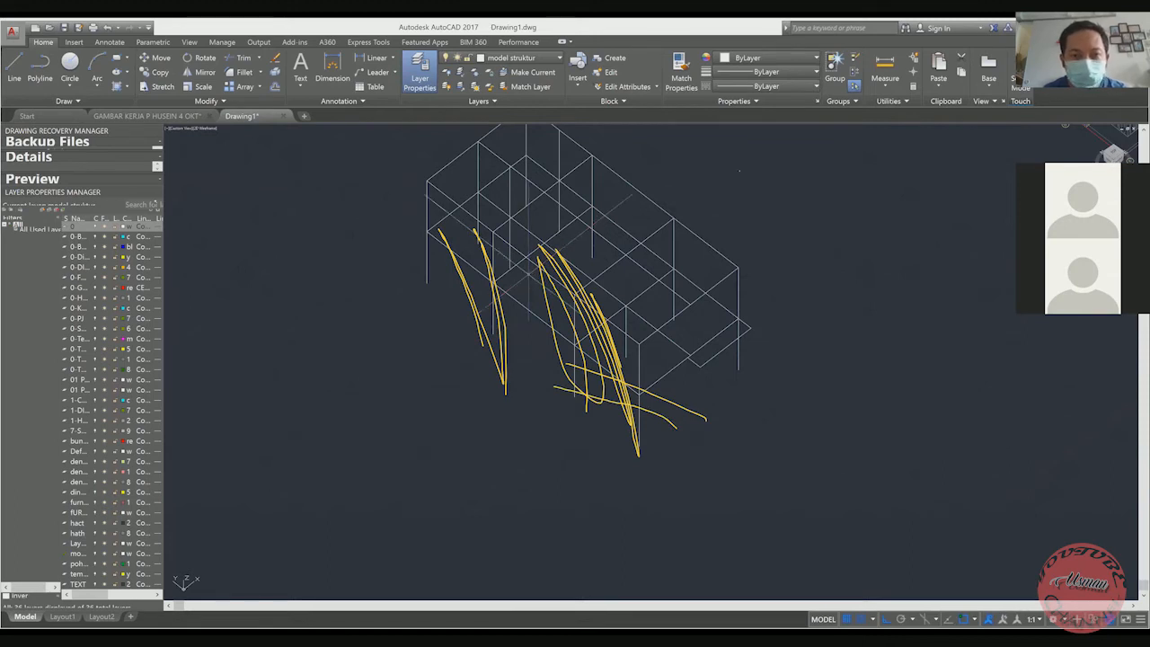
Move the multifunction-area floor plan from its corner column at grid E onto the matching top corner of the wireframe
scroll(675, 216, down, 2)
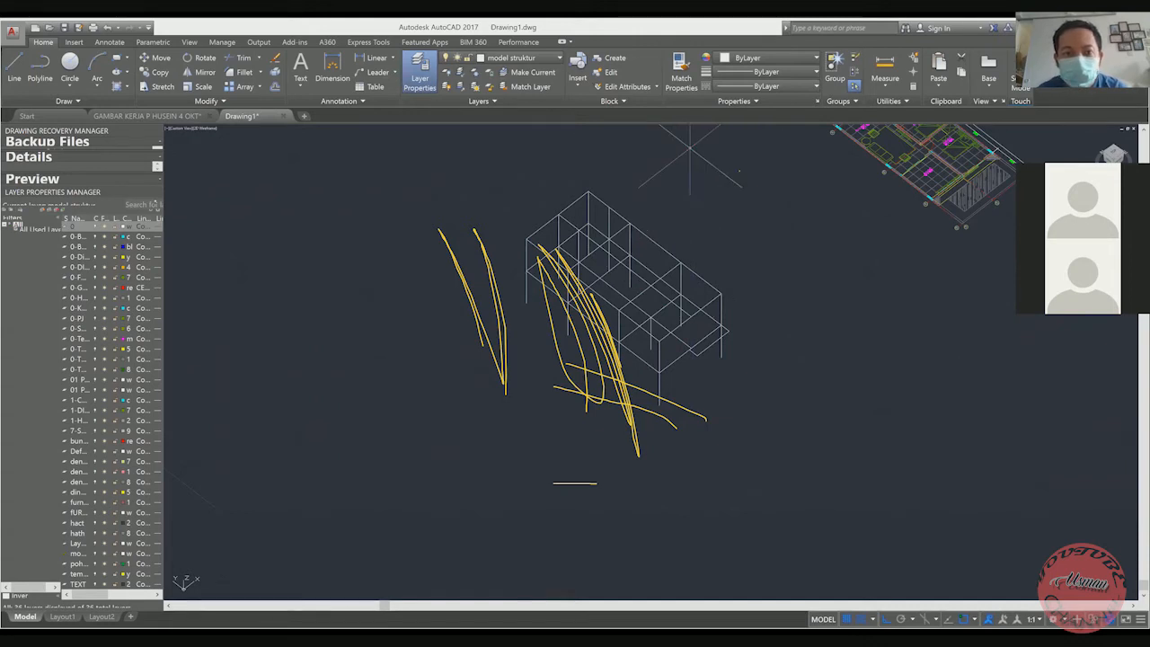
mouse_move(696, 281)
shift+middle_down()
mouse_move(730, 267)
mouse_move(583, 347)
shift+middle_up()
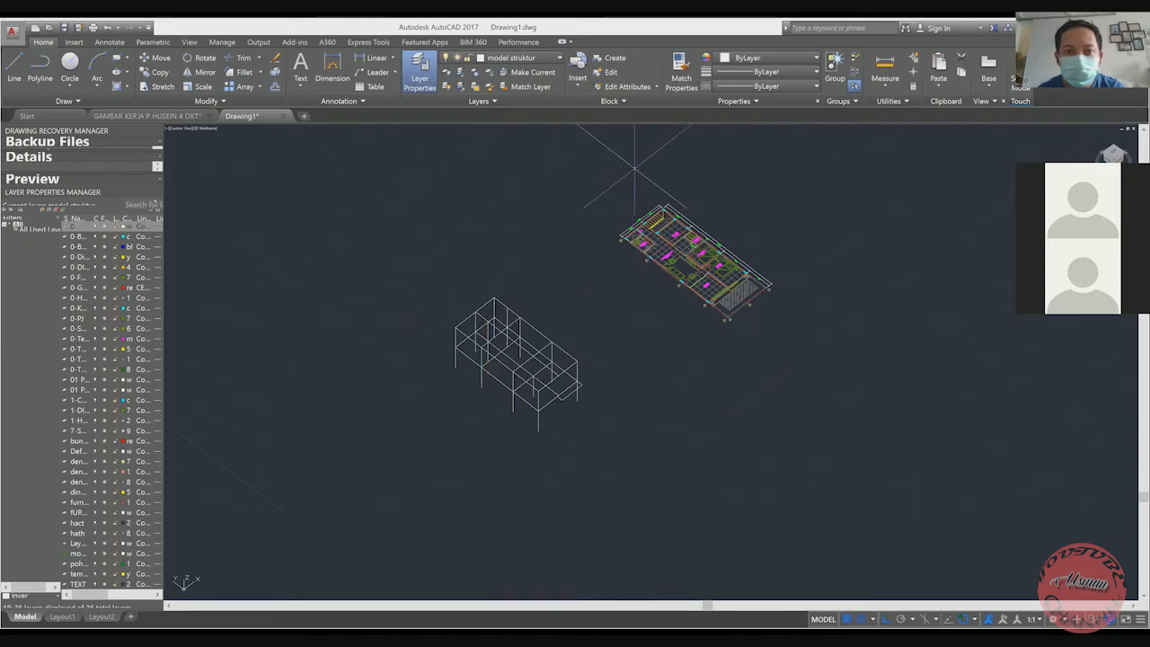
click(692, 227)
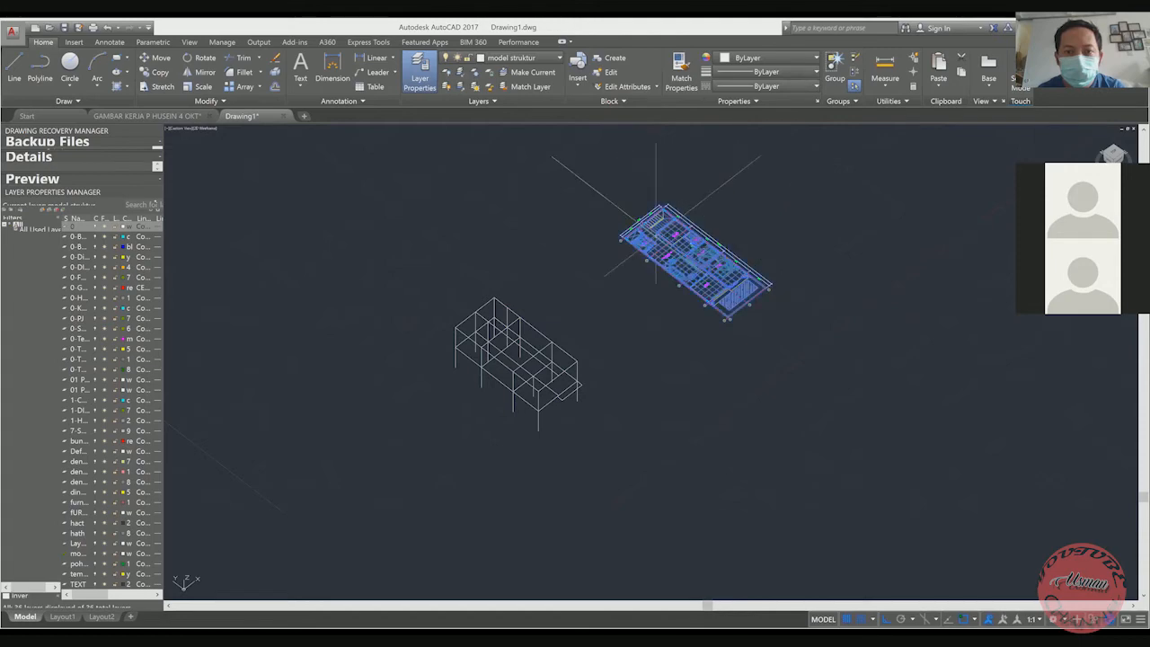
scroll(614, 232, up, 8)
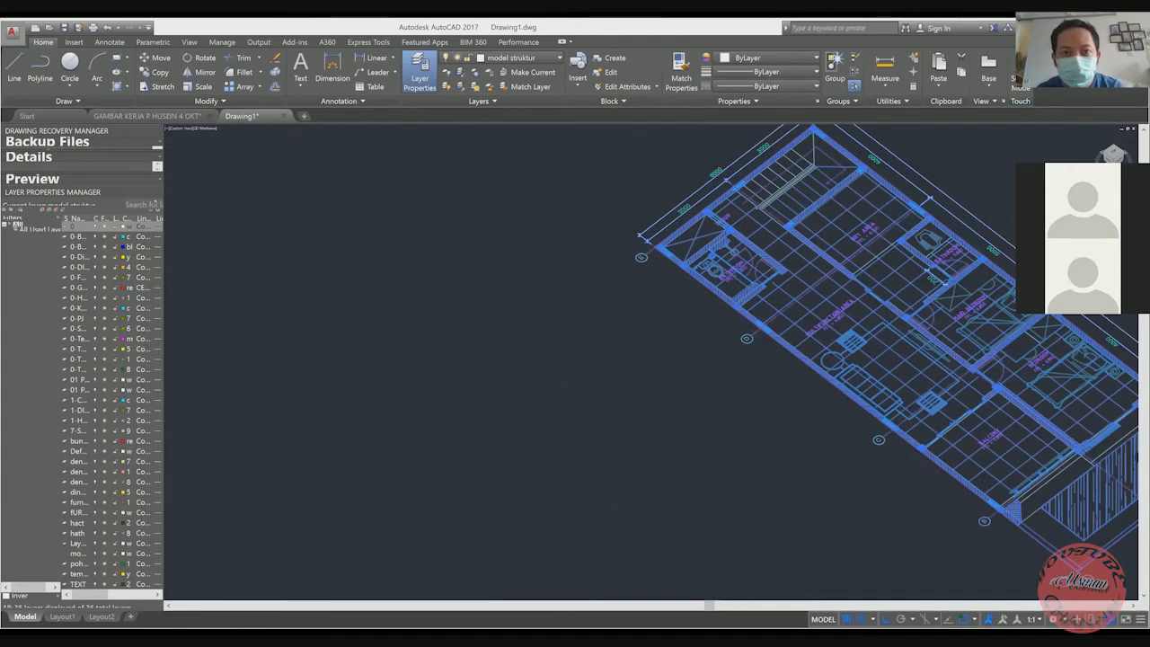
scroll(628, 235, up, 5)
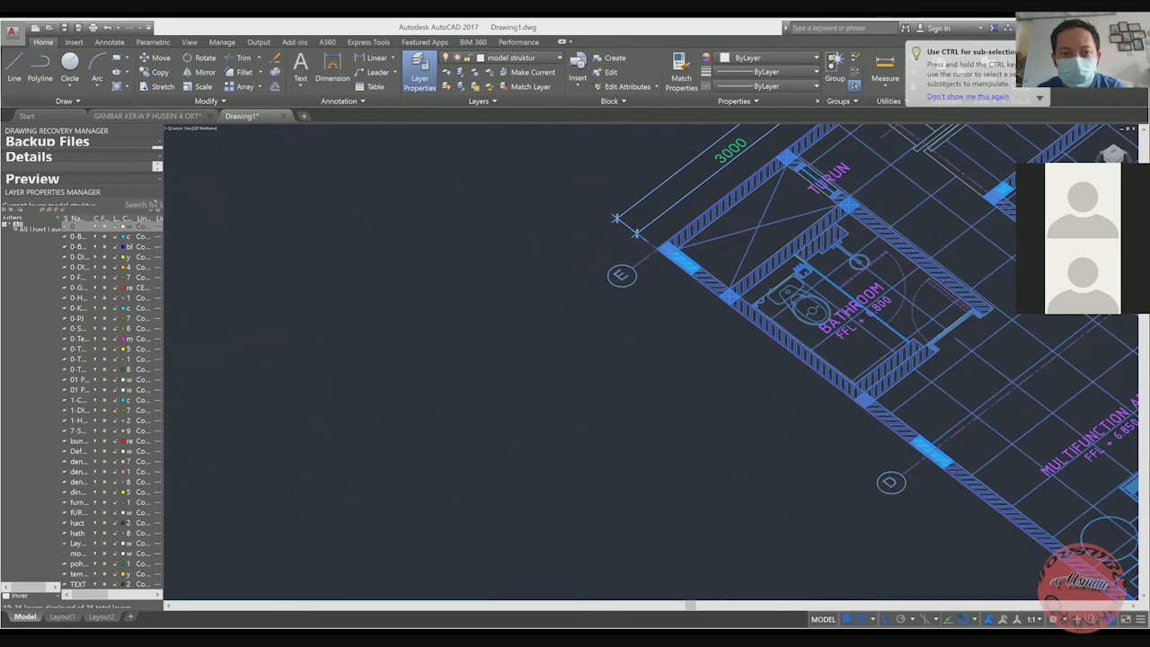
scroll(655, 248, up, 8)
scroll(657, 244, down, 5)
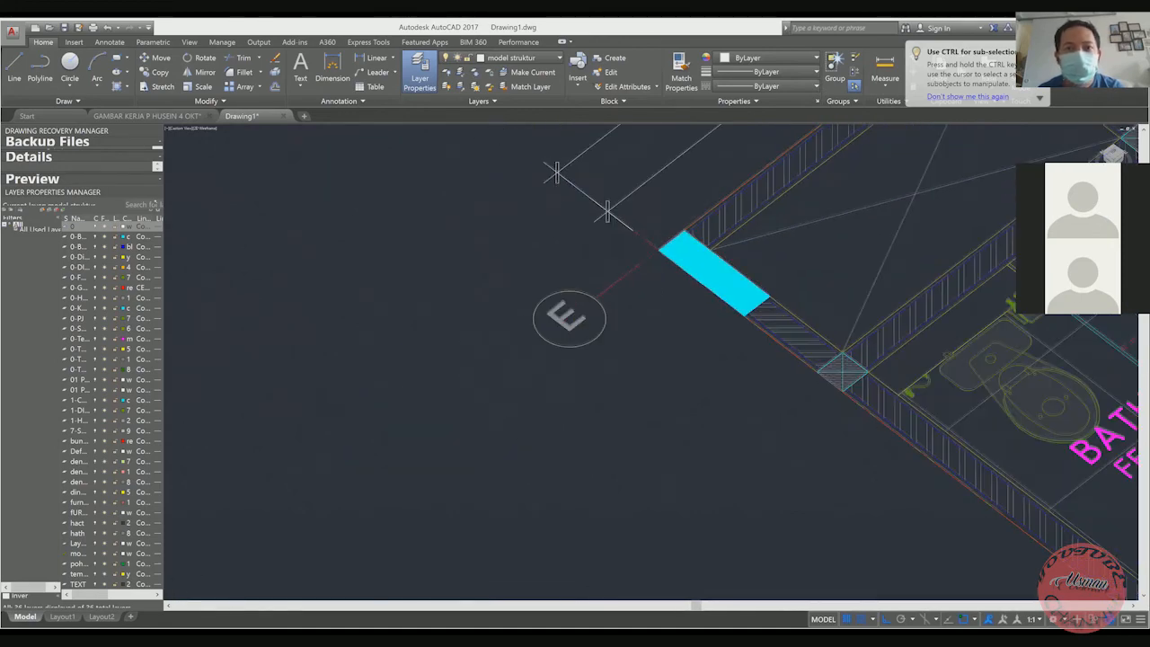
scroll(656, 245, down, 8)
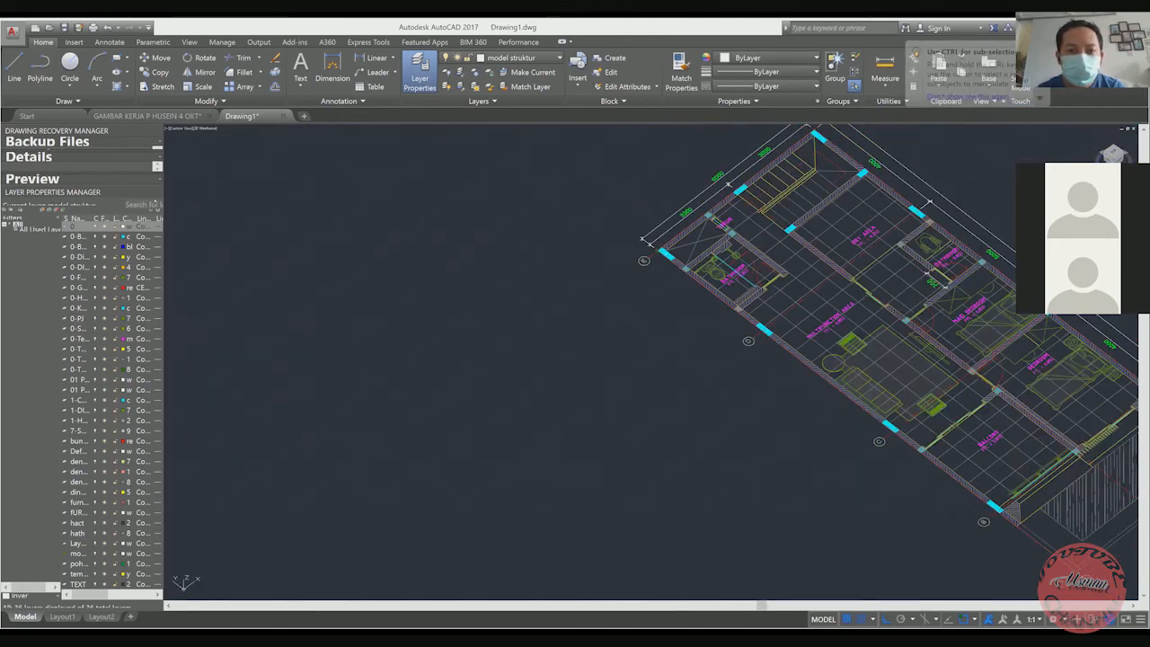
middle_drag(656, 245, 536, 425)
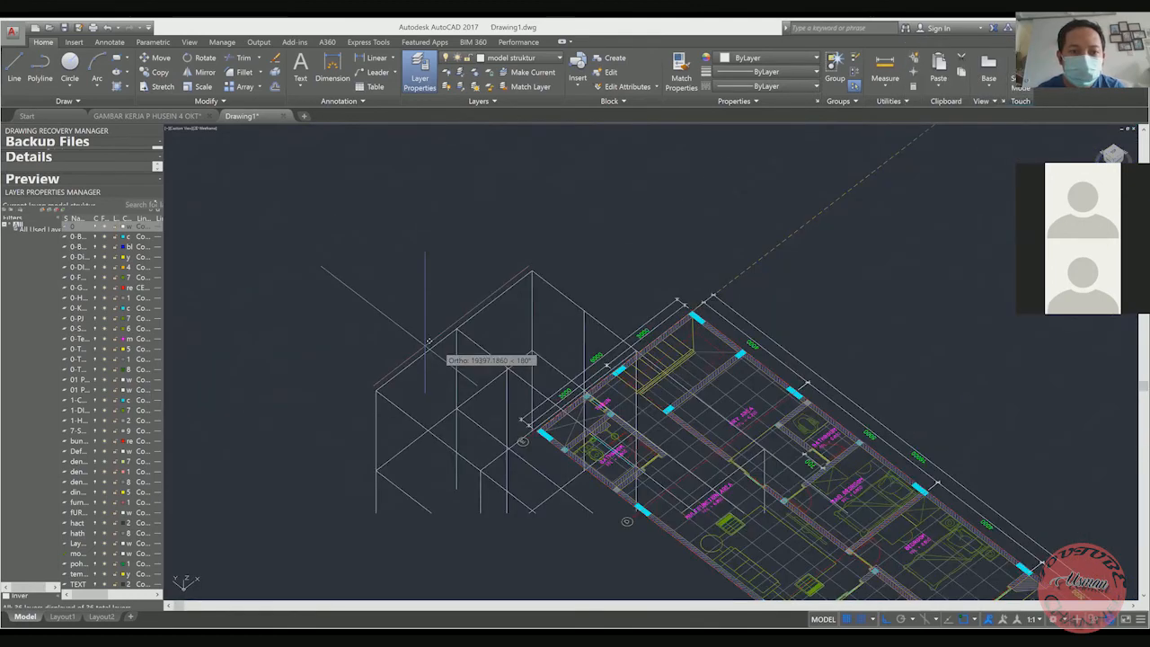
click(377, 390)
scroll(618, 296, down, 2)
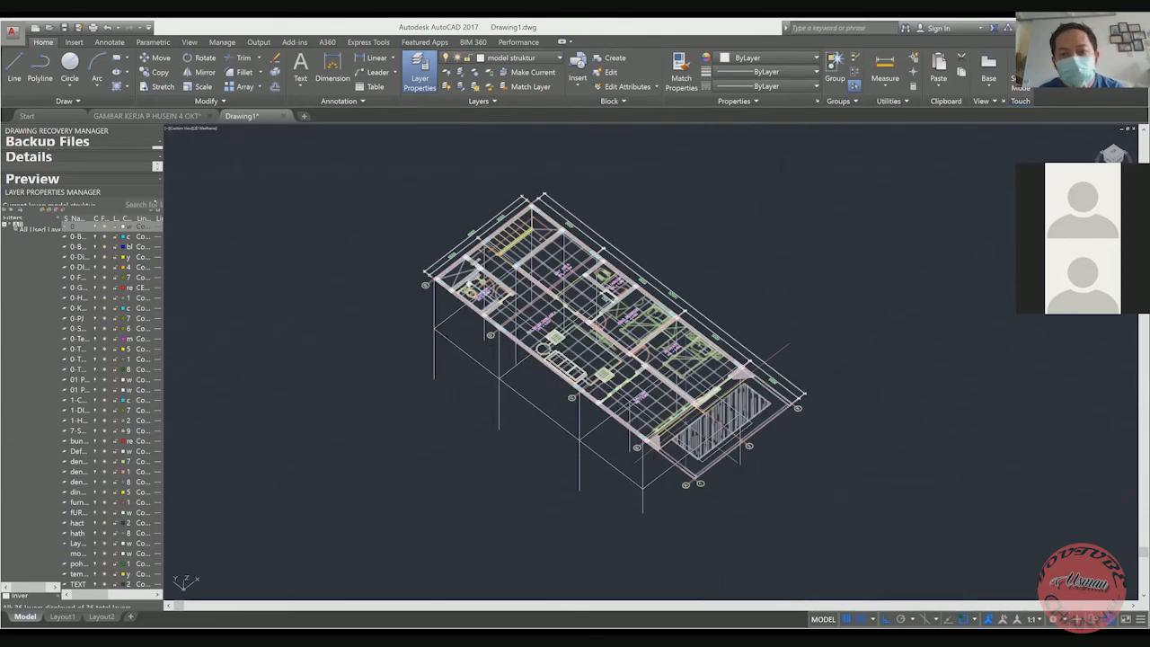
Examine how the columns of the multifunction-area floor plan line up with the column lines of the wireframe
scroll(709, 597, up, 2)
middle_drag(702, 386, 718, 356)
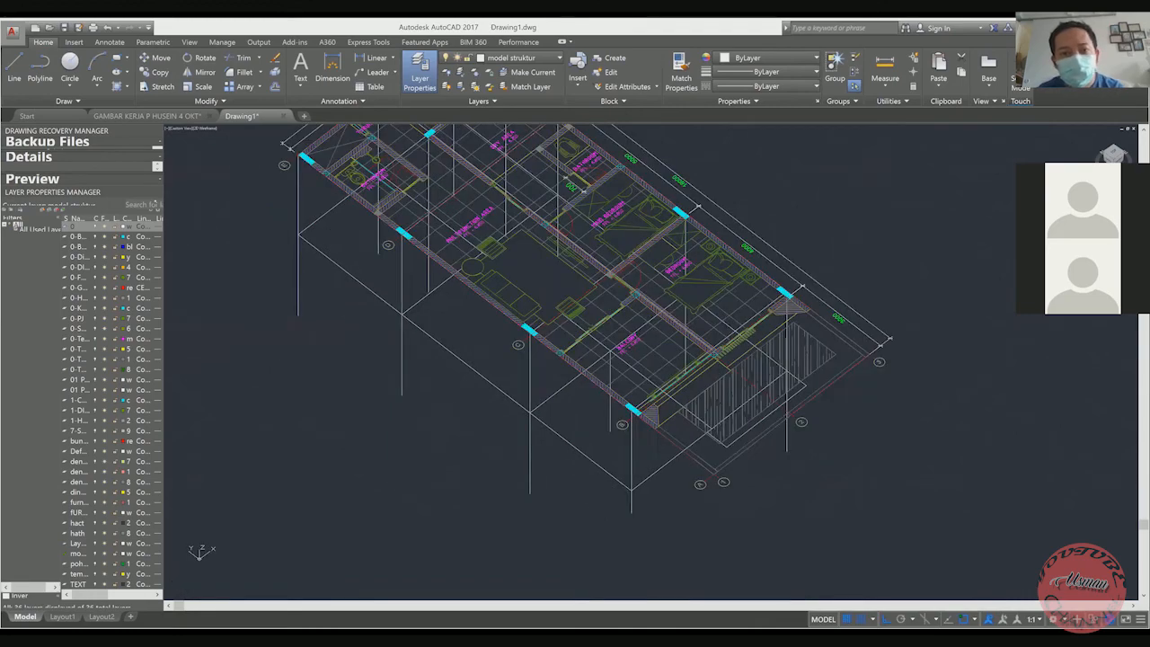
scroll(494, 163, up, 2)
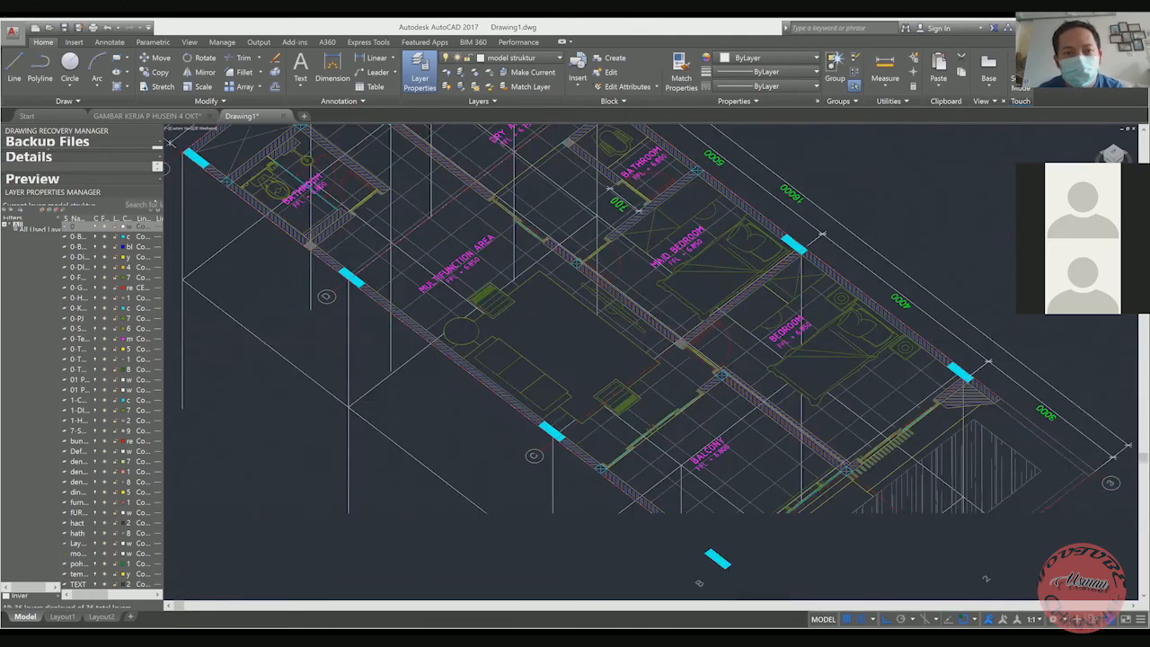
middle_drag(629, 319, 759, 449)
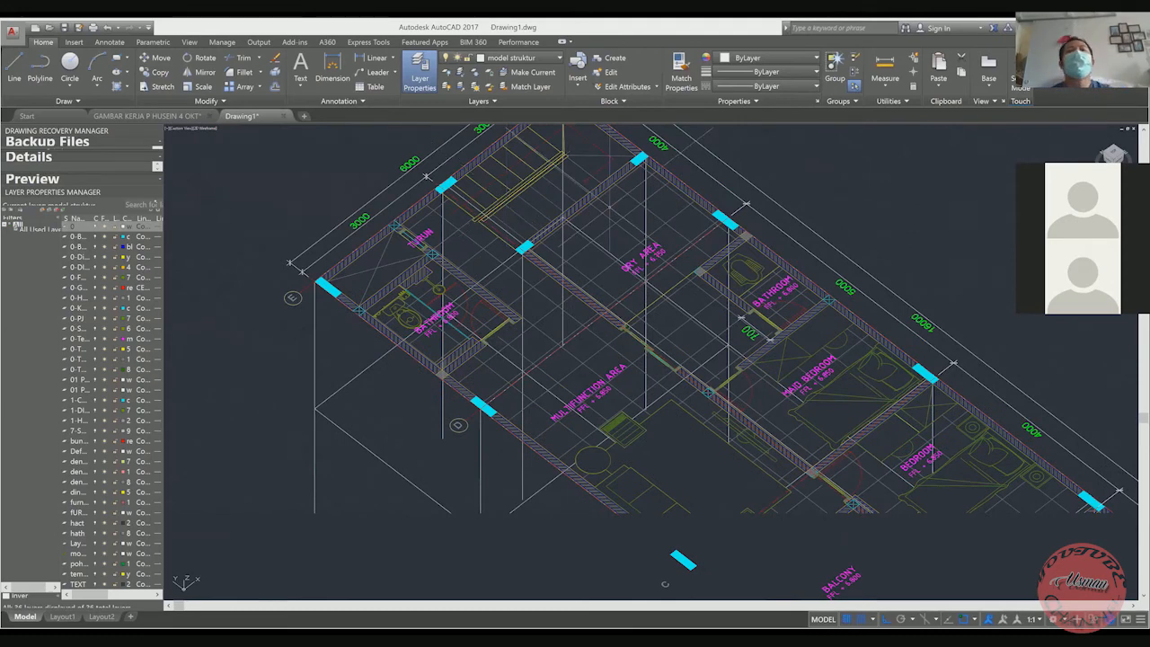
scroll(590, 215, down, 2)
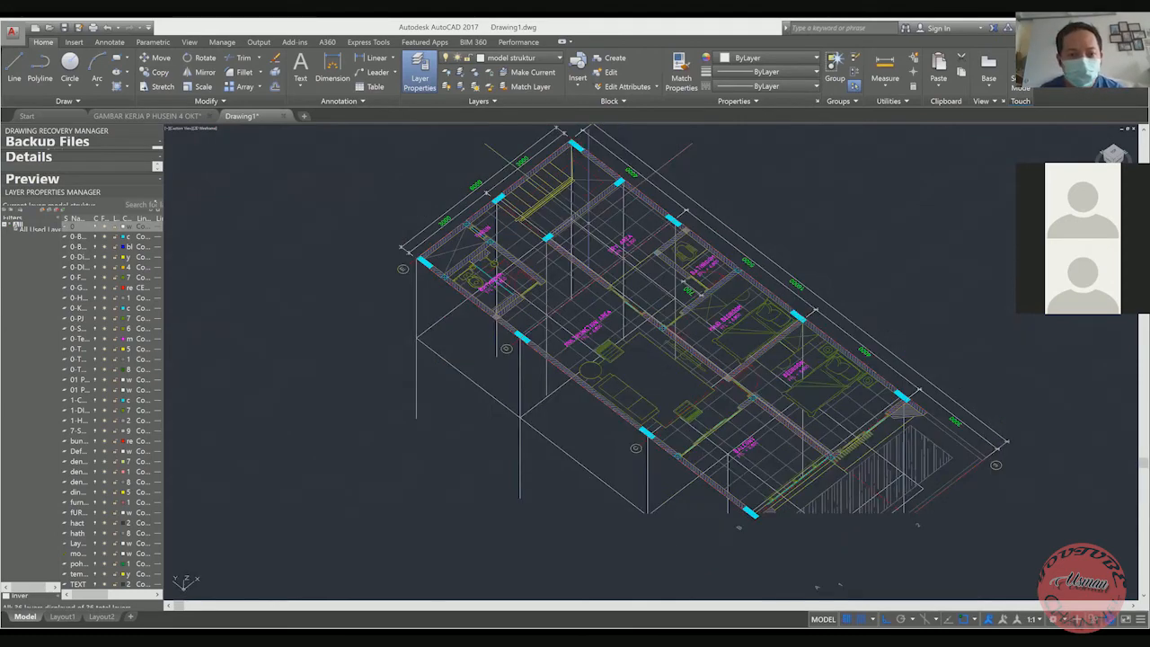
Check the floor-to-floor heights between Lantai 1, Lantai 2 and the level above on the section in GAMBAR KERJA P HUSEIN 4 OKT
scroll(587, 211, down, 2)
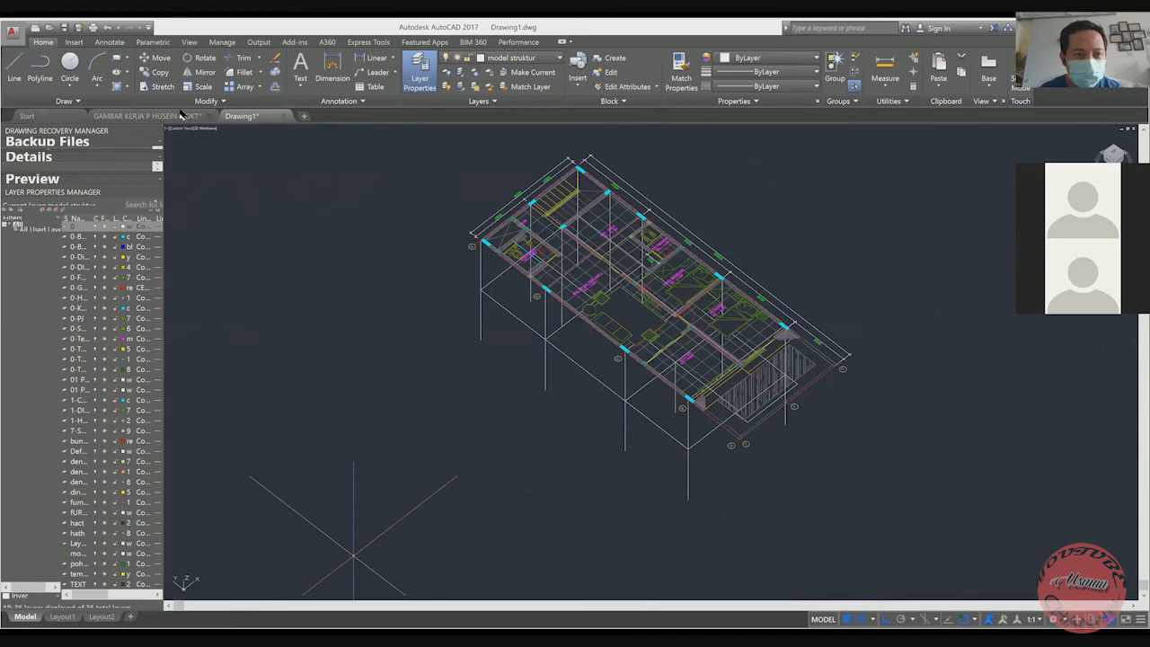
key(ctrl+Tab)
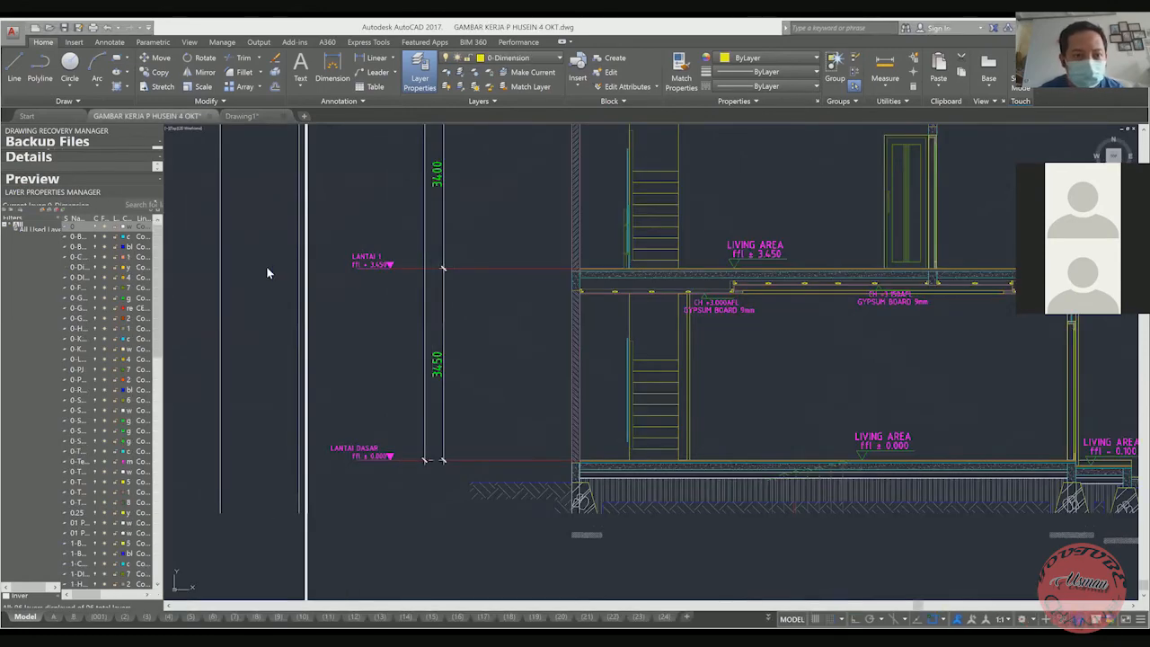
scroll(481, 269, down, 5)
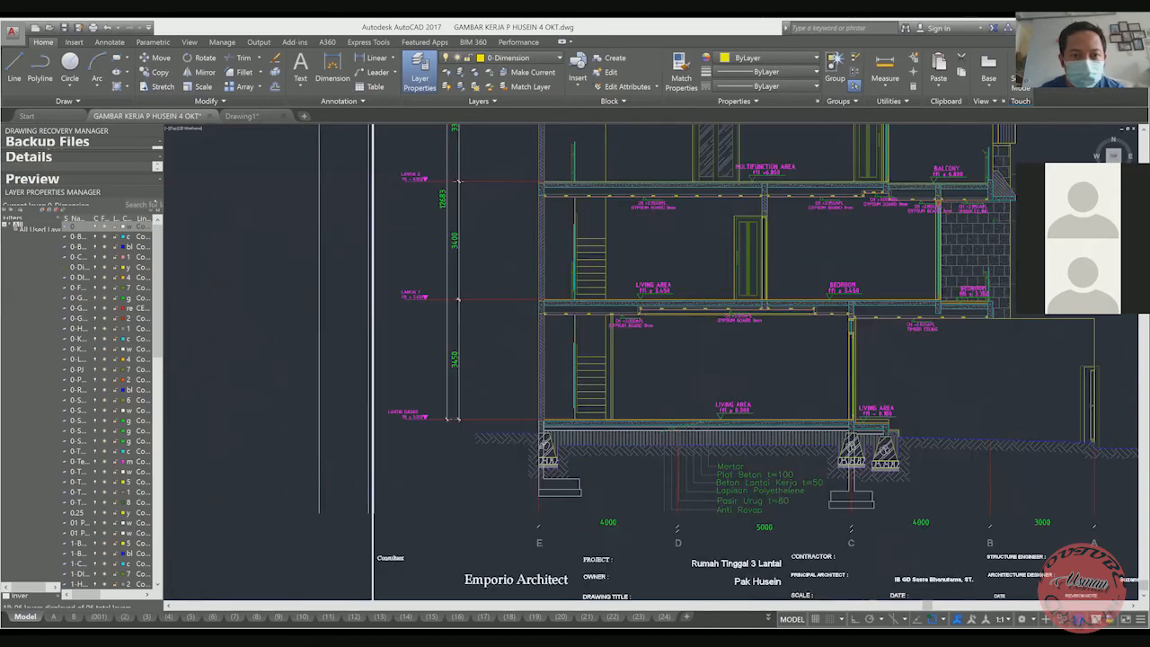
scroll(485, 243, up, 2)
scroll(483, 207, up, 2)
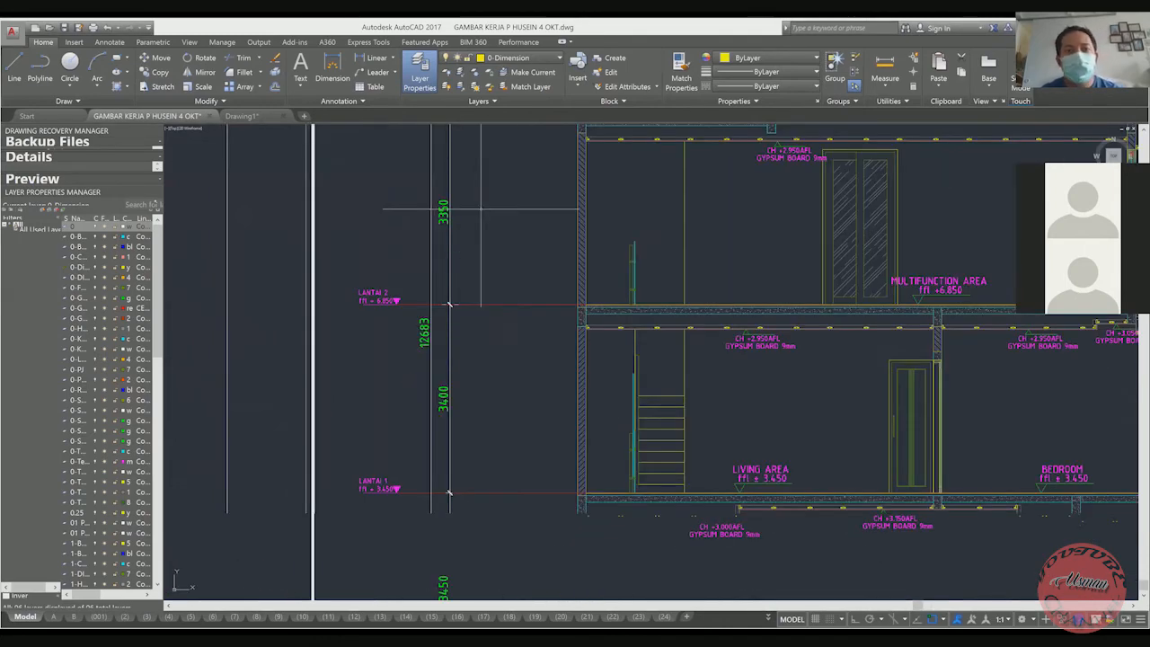
click(239, 116)
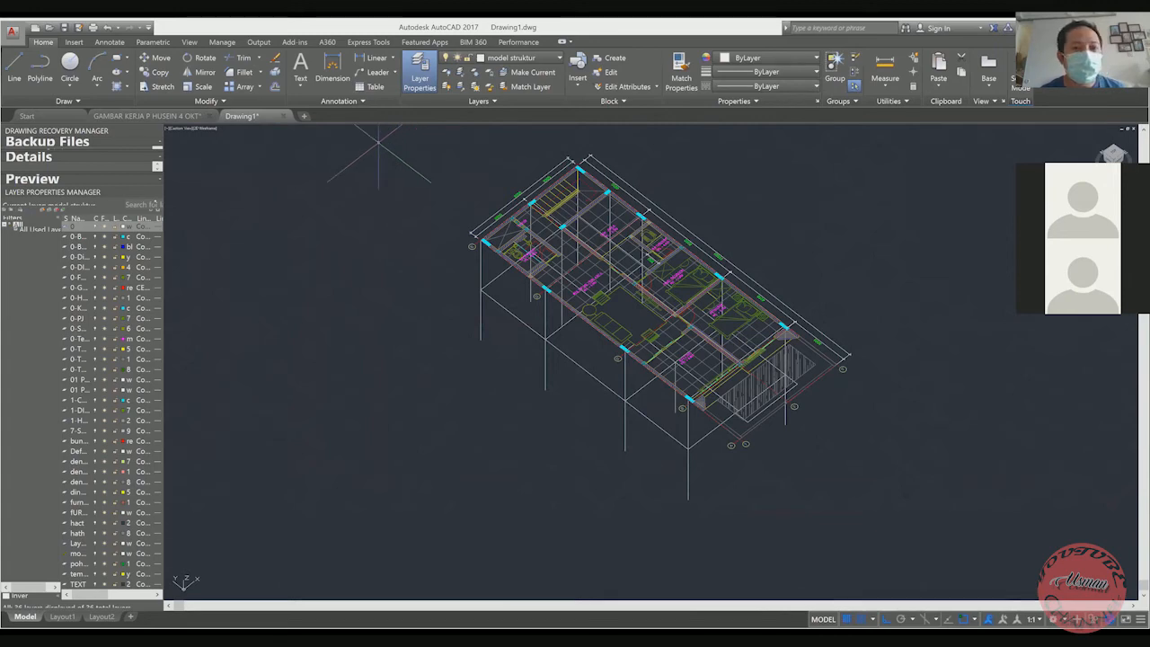
click(152, 116)
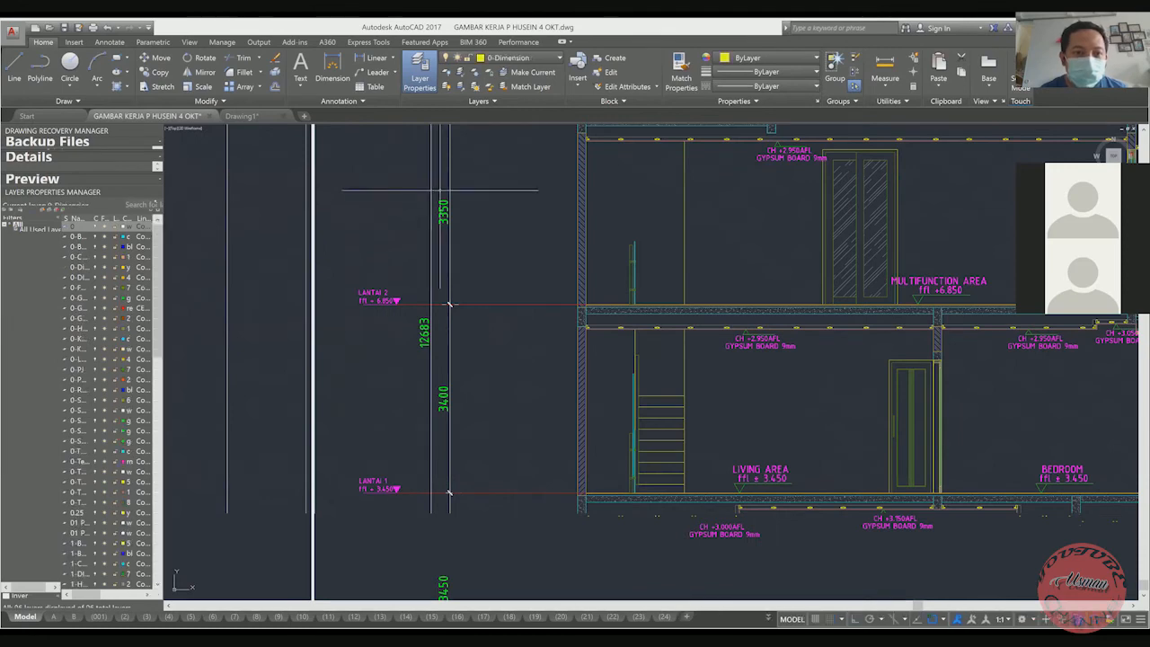
click(241, 116)
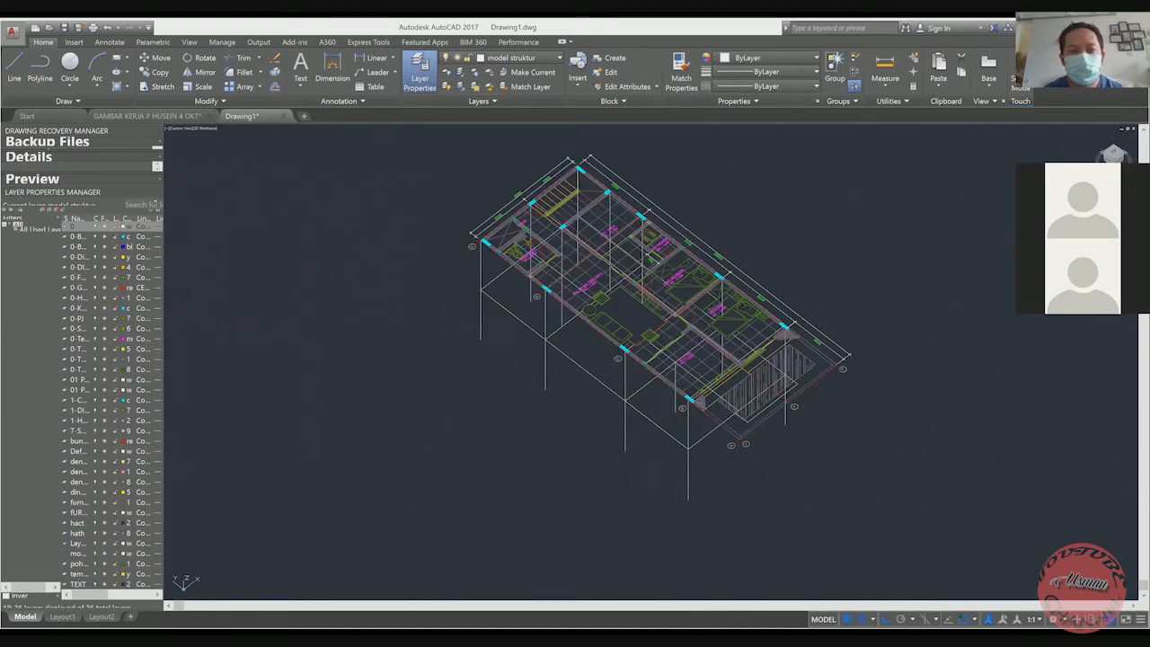
Copy the second-level column lines straight up one storey, from the base of the grid E corner column to its top
shift+middle_drag(503, 277, 676, 293)
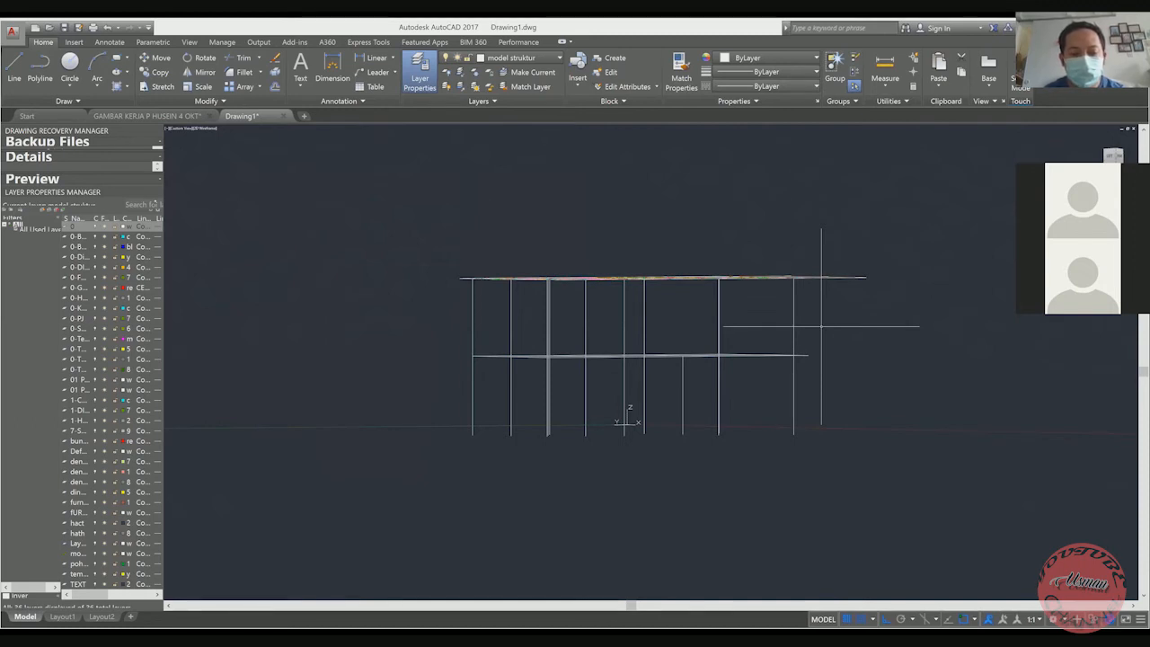
shift+middle_drag(820, 326, 772, 323)
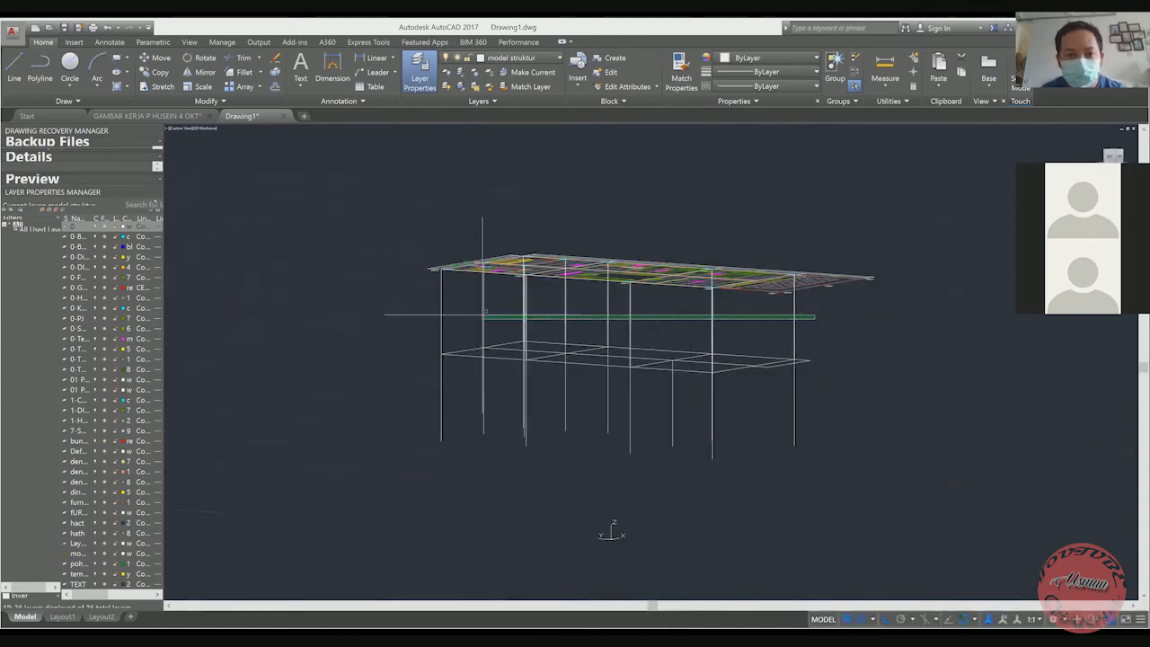
click(439, 315)
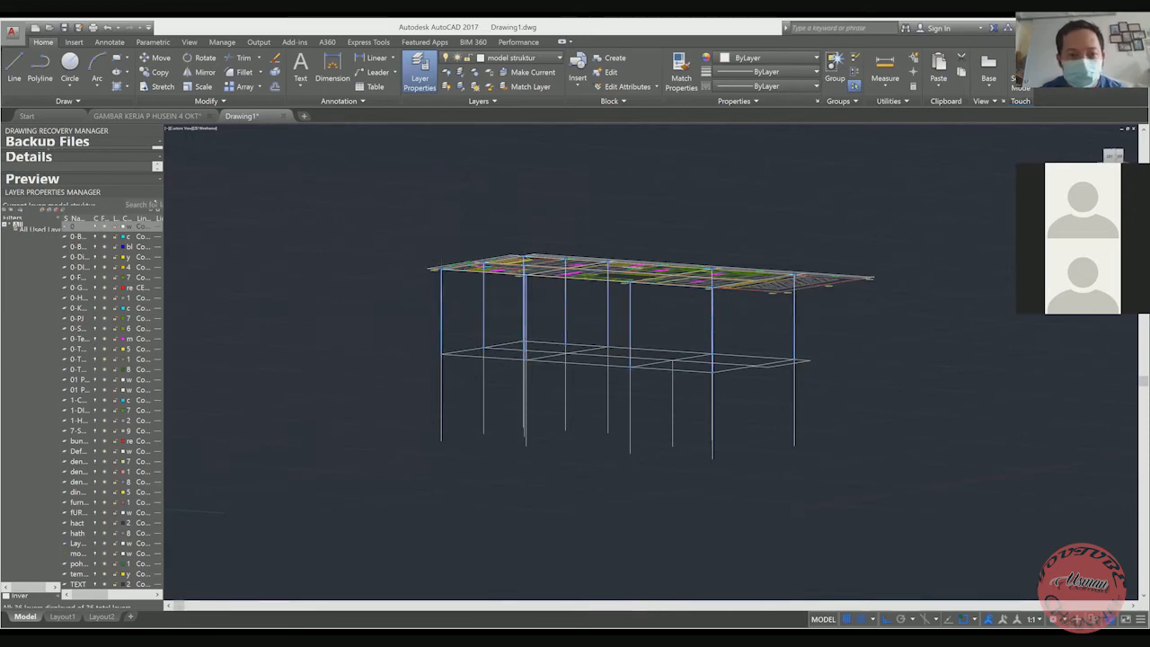
scroll(440, 312, up, 5)
click(429, 335)
scroll(429, 340, down, 2)
scroll(437, 174, up, 2)
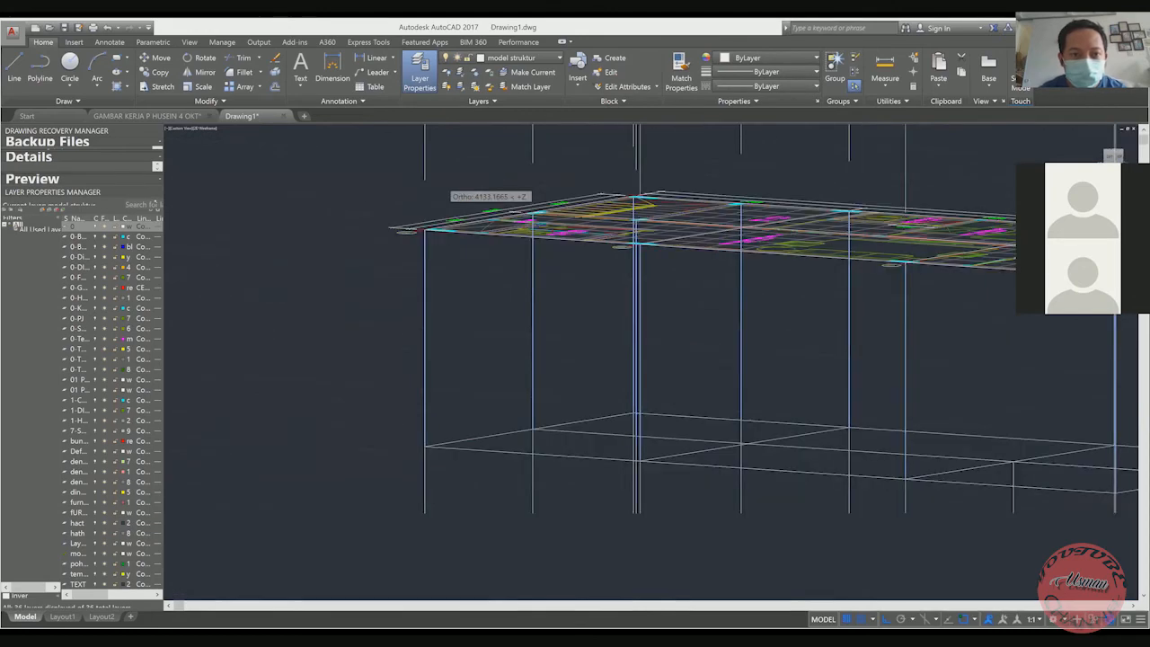
scroll(437, 216, up, 6)
scroll(385, 254, up, 4)
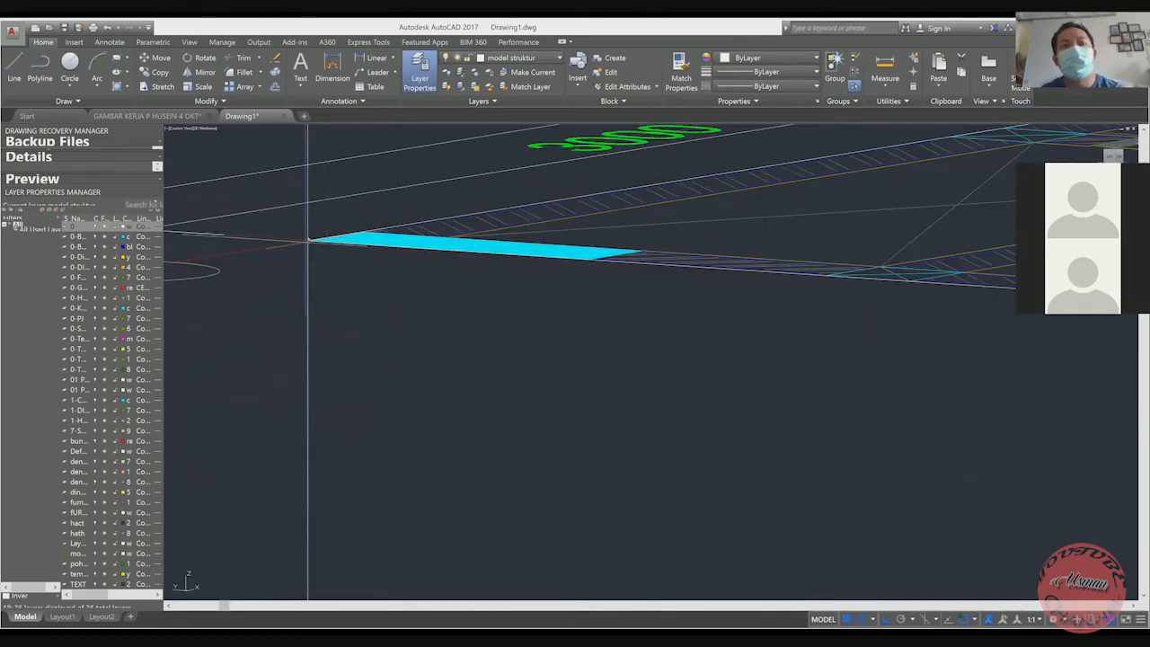
scroll(326, 241, down, 6)
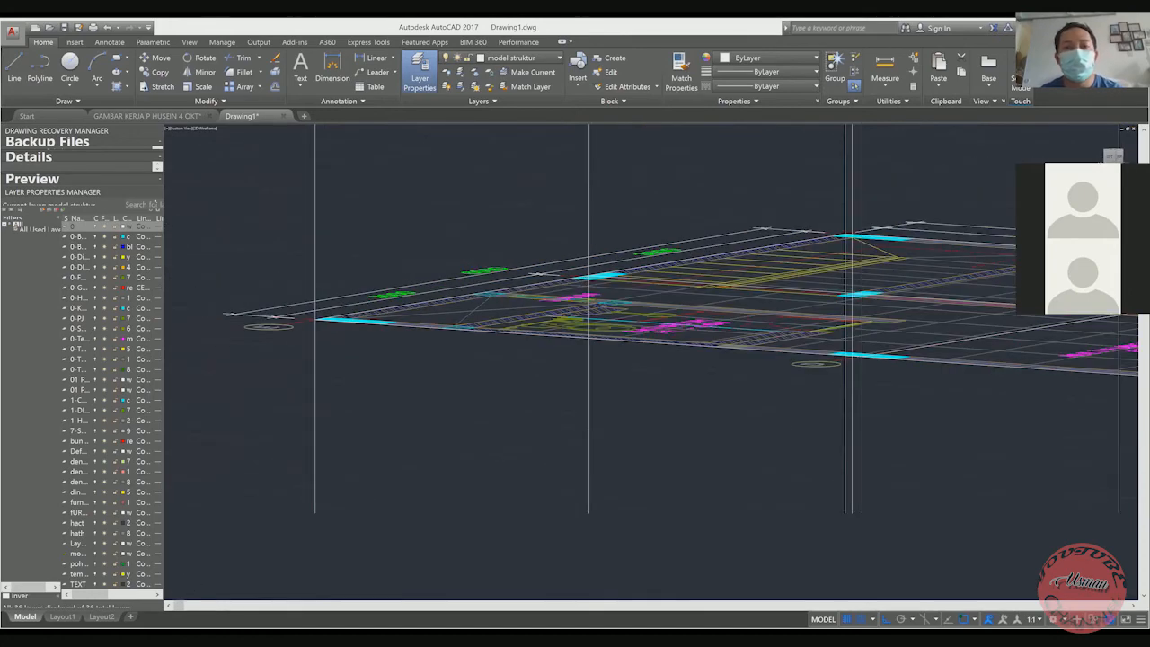
Delete the multifunction-area floor plan, leaving the beam and column lines in place
scroll(318, 353, down, 6)
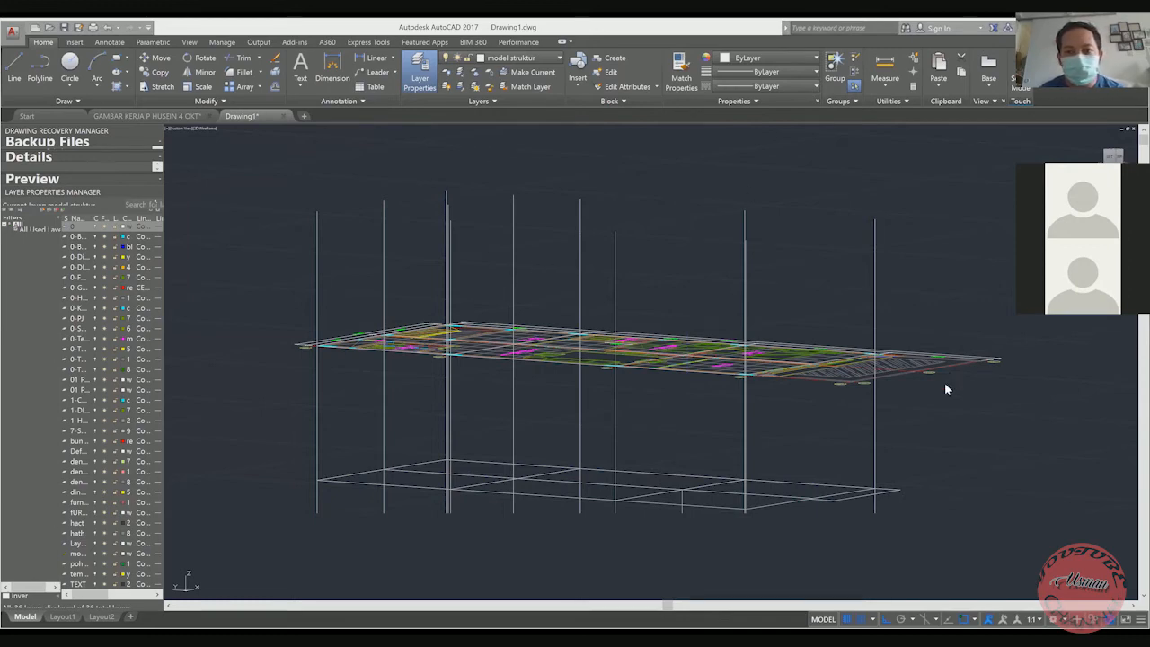
click(927, 361)
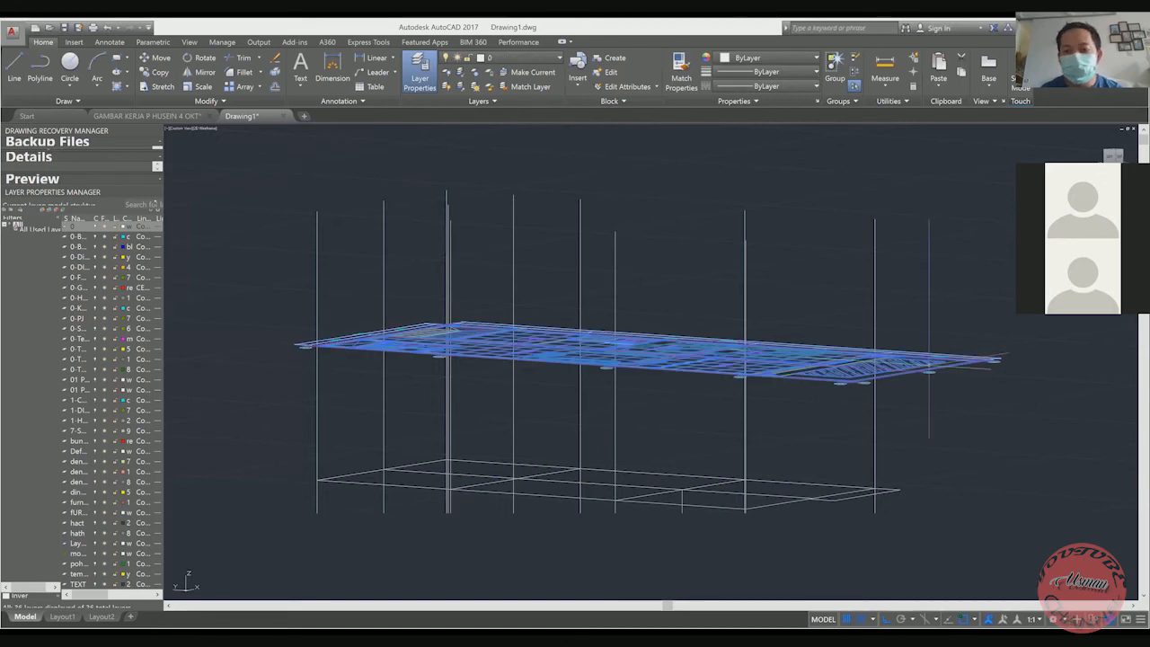
key(Delete)
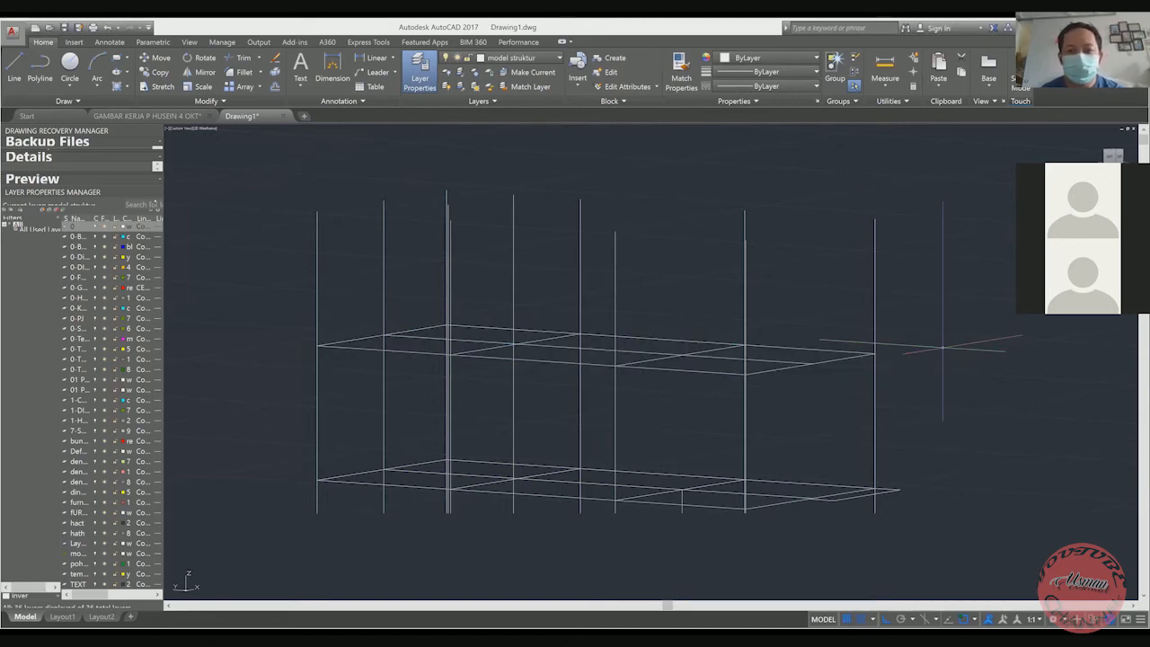
Draw a short cross beam line on the lower beam grid from the inner column beside the stairs to the outer lengthwise beam
scroll(763, 328, down, 3)
scroll(719, 323, down, 4)
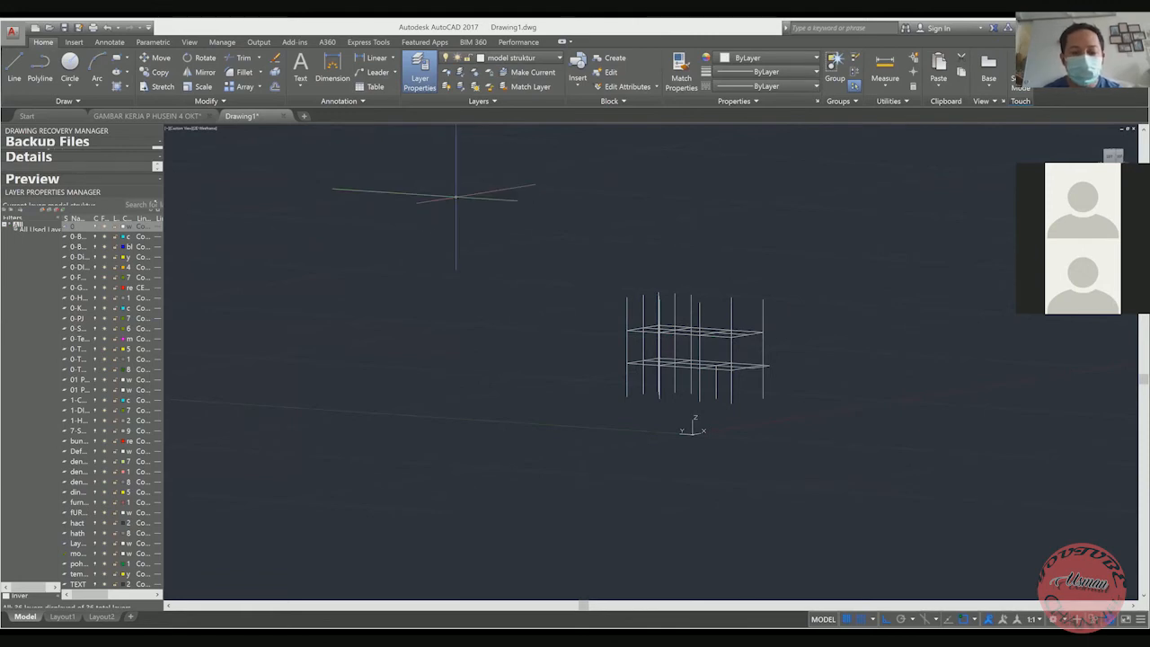
shift+middle_drag(455, 196, 455, 197)
shift+middle_drag(657, 346, 762, 417)
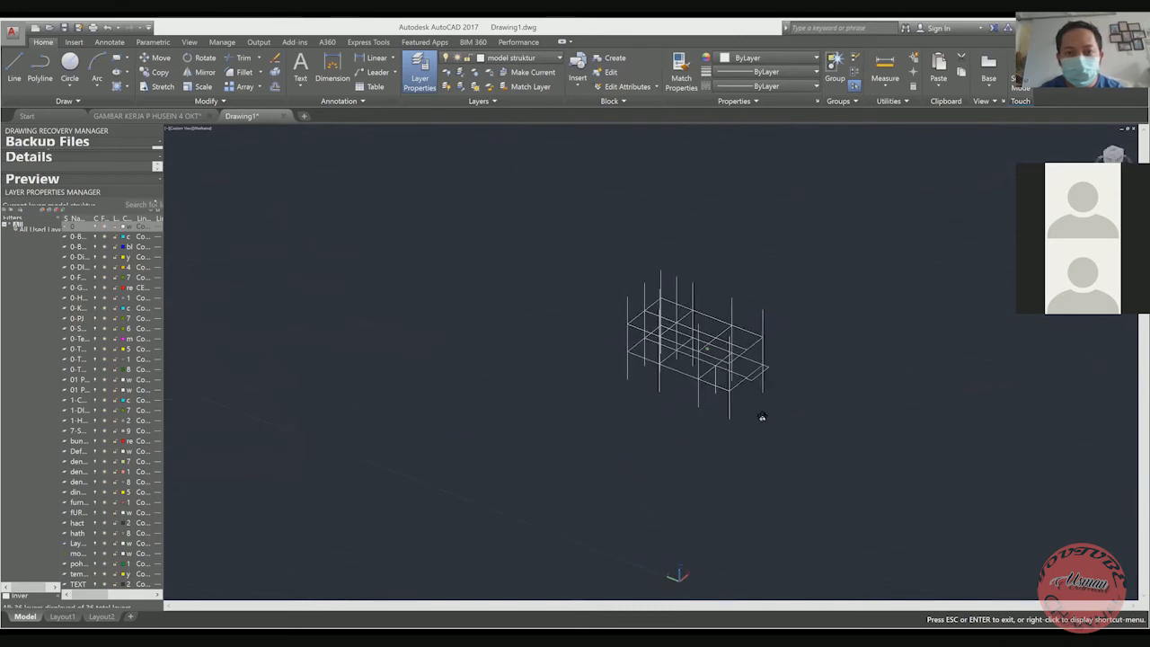
scroll(741, 349, up, 3)
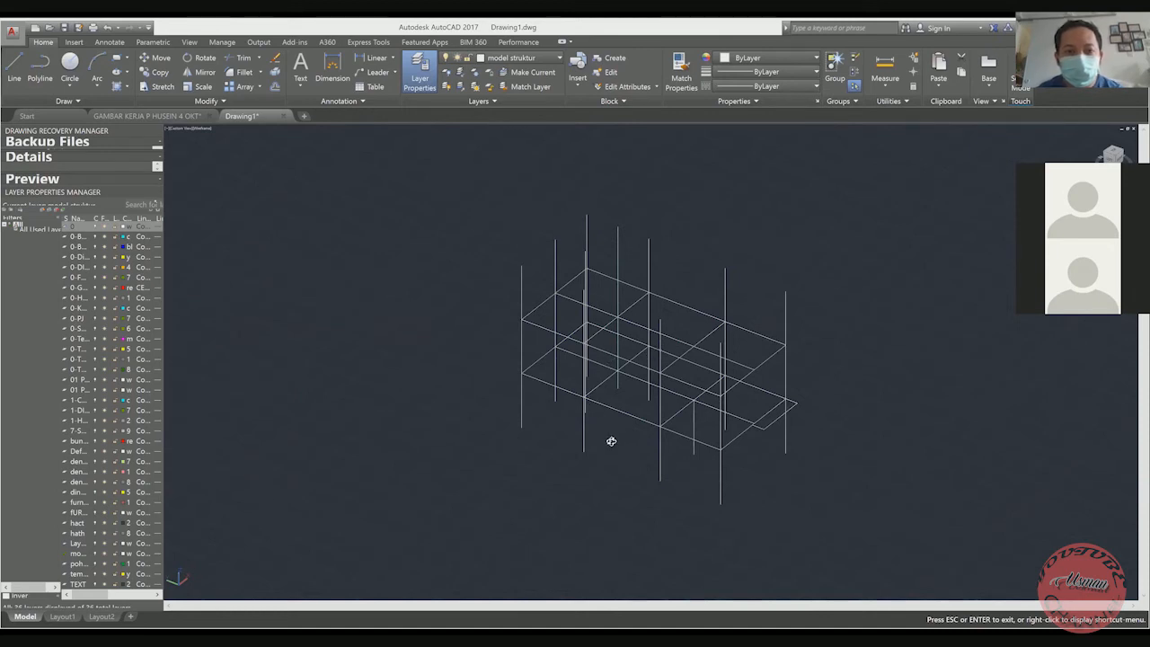
shift+middle_drag(588, 453, 570, 291)
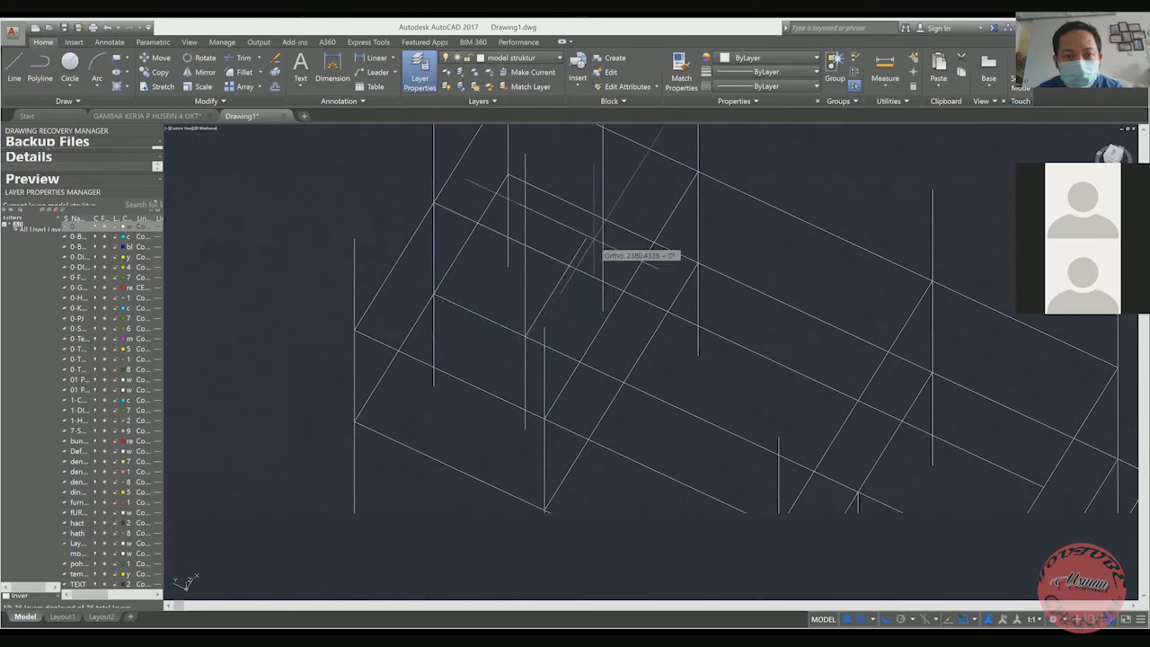
scroll(601, 213, up, 2)
scroll(601, 213, up, 5)
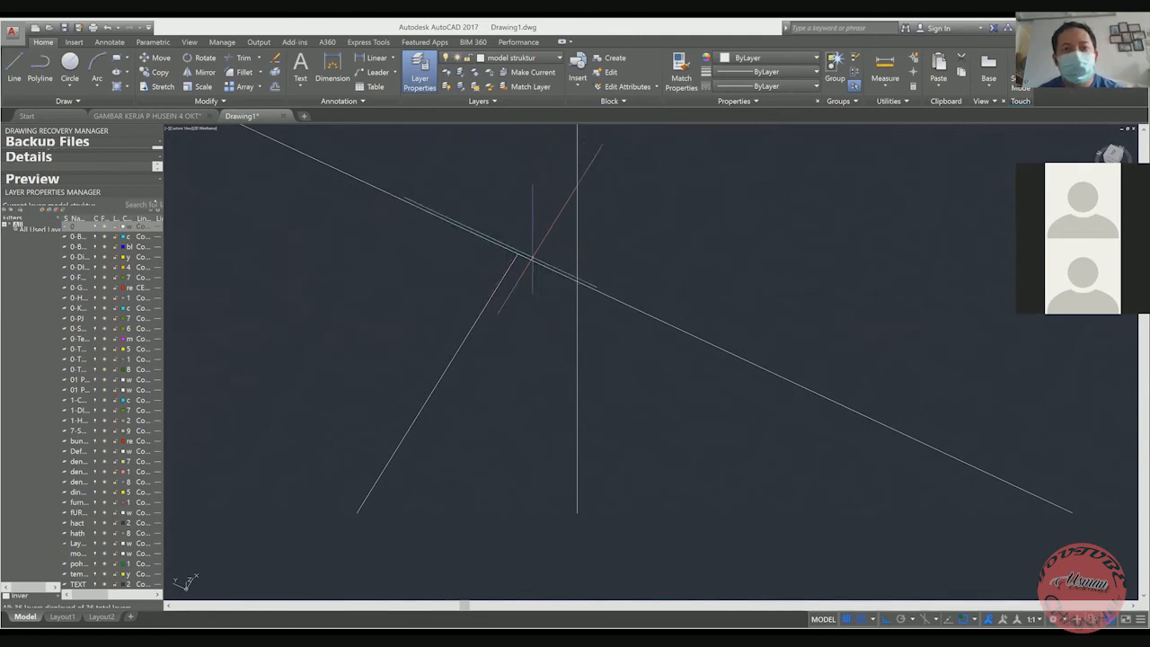
Move the column lines on the outer lengthwise beam beside the stairs onto the end of the short cross beam
scroll(562, 269, down, 1)
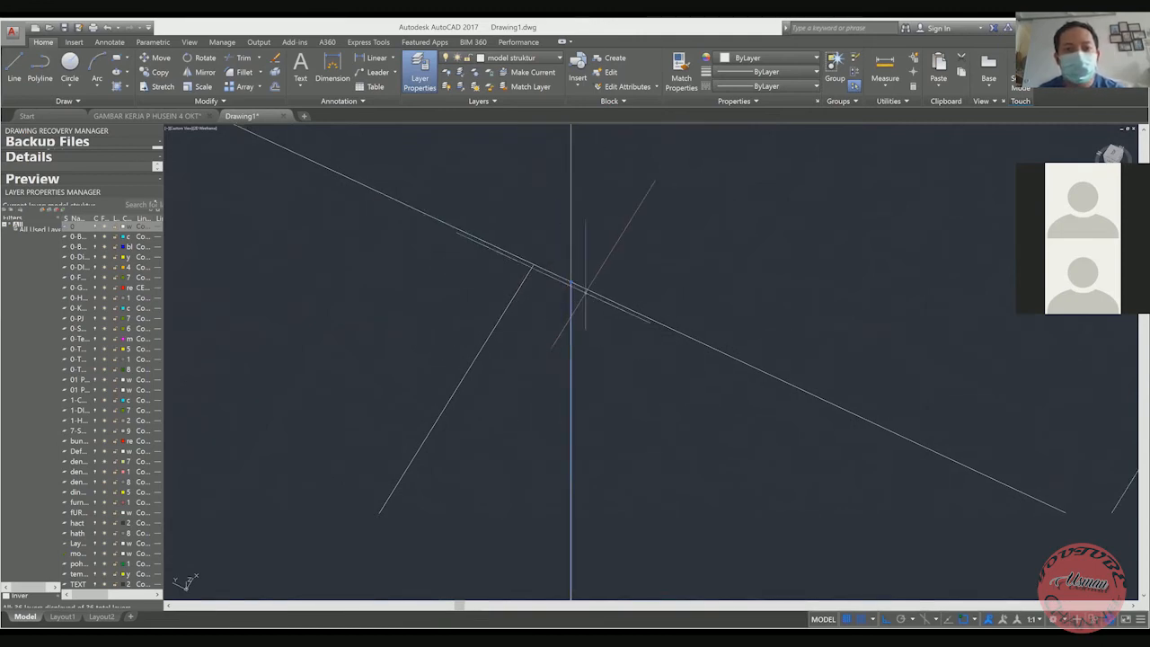
click(603, 253)
click(568, 217)
scroll(559, 268, down, 2)
scroll(566, 305, down, 4)
middle_drag(590, 269, 615, 422)
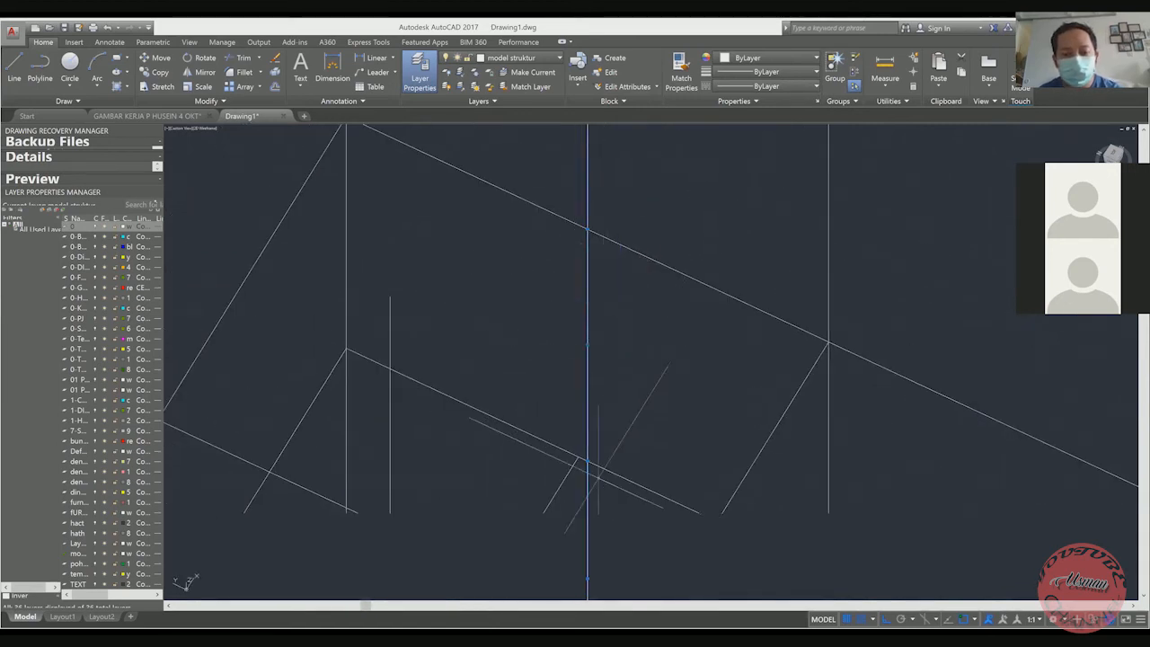
scroll(599, 466, up, 3)
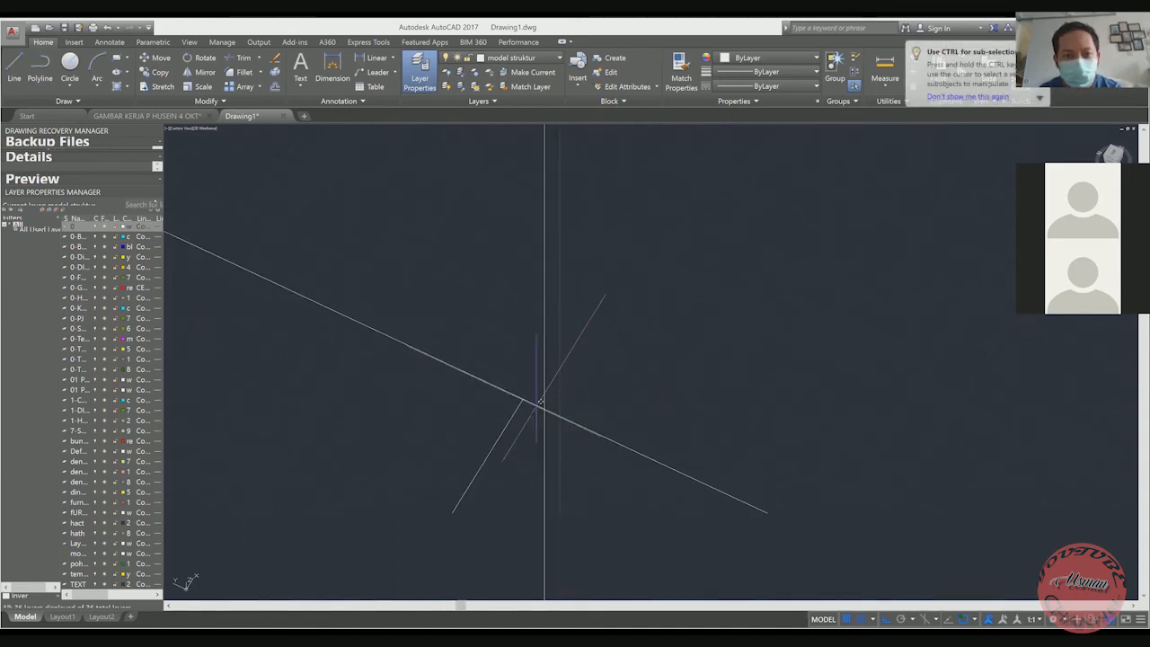
Draw the matching short cross beam on the upper beam grid between the inner column and the outer column beside the stairs
scroll(593, 382, down, 4)
scroll(640, 371, up, 2)
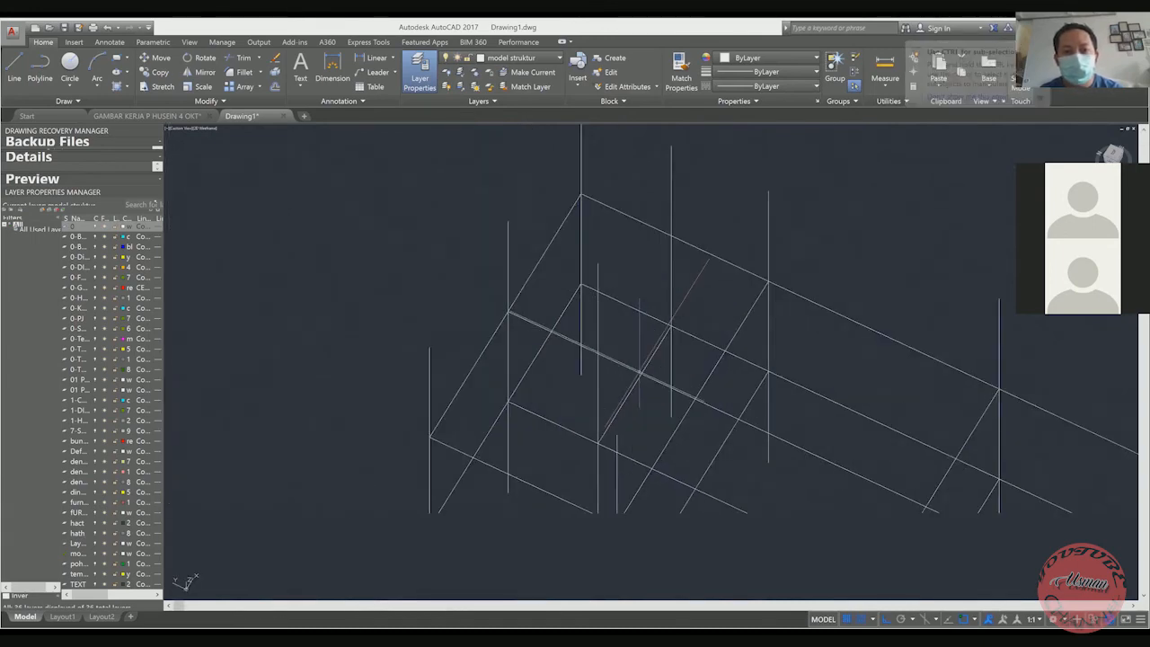
scroll(600, 362, up, 2)
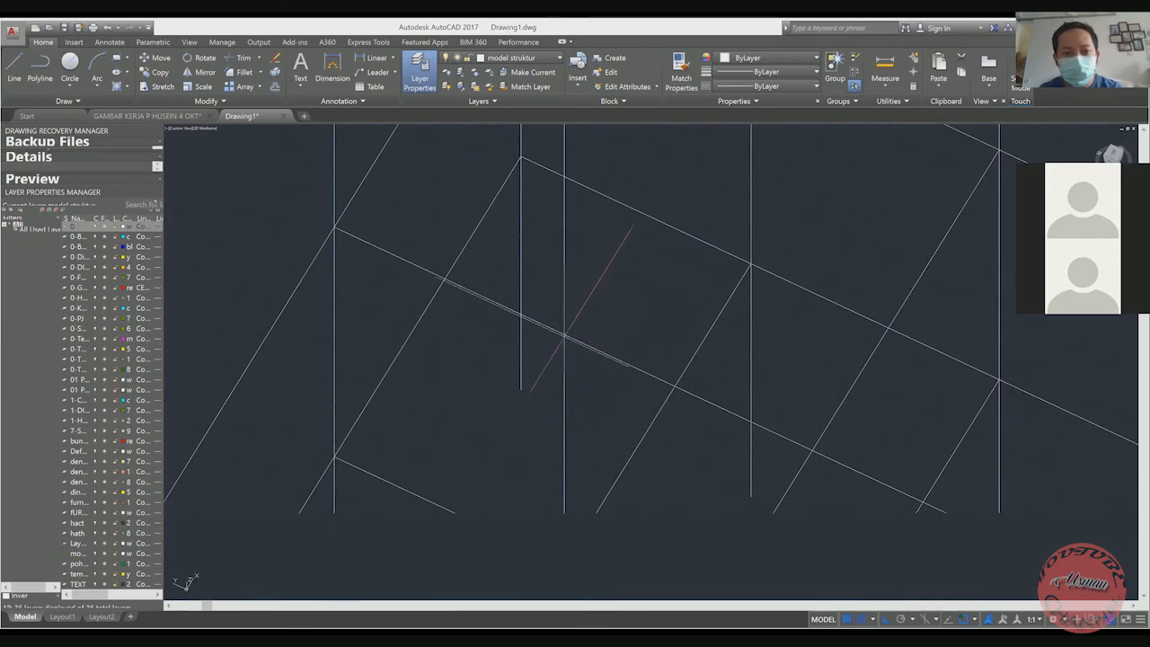
scroll(564, 335, down, 3)
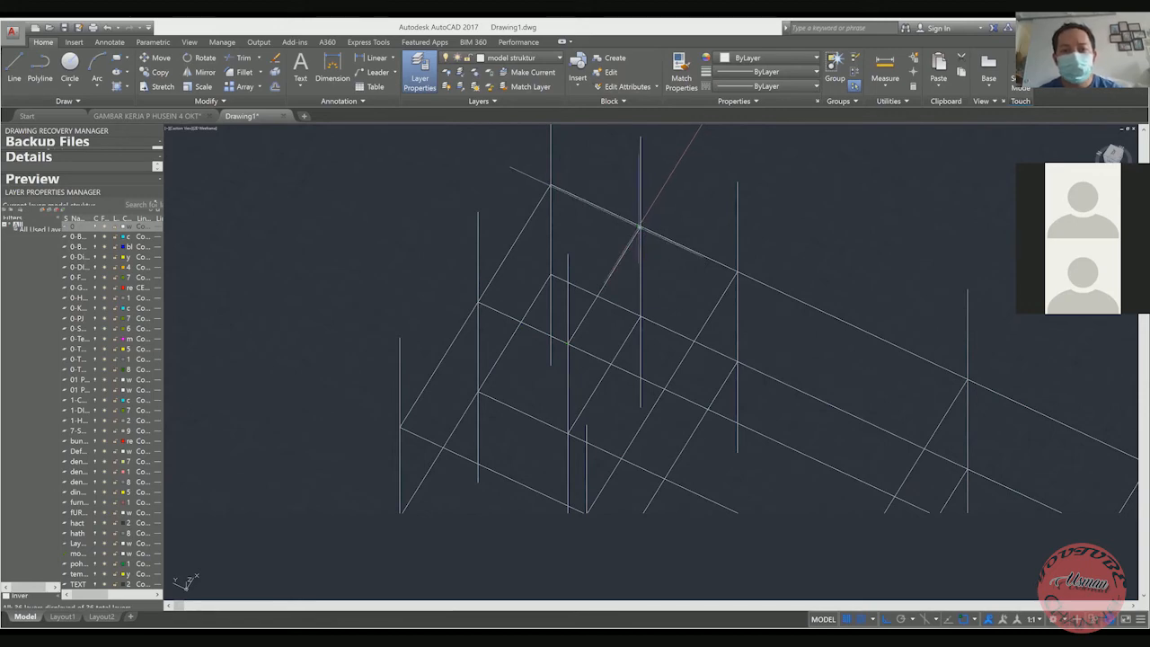
Copy the whole upper beam grid up one storey, from its outer corner on the end column to that column's top
scroll(639, 226, down, 3)
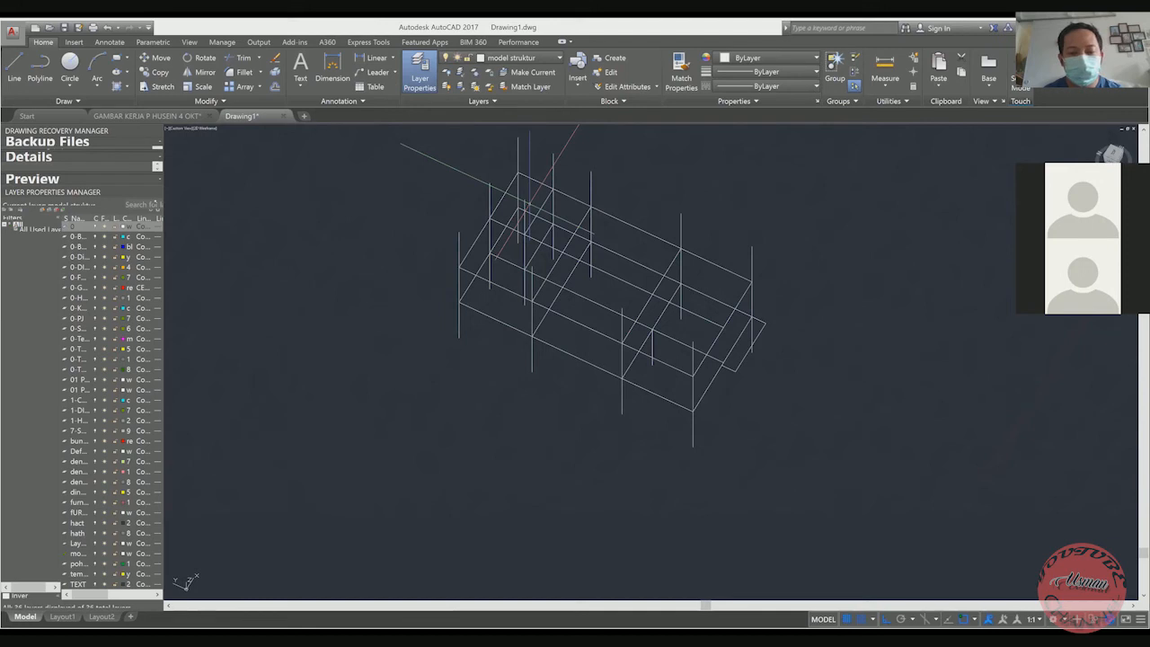
shift+middle_drag(530, 204, 626, 193)
shift+middle_drag(612, 295, 613, 239)
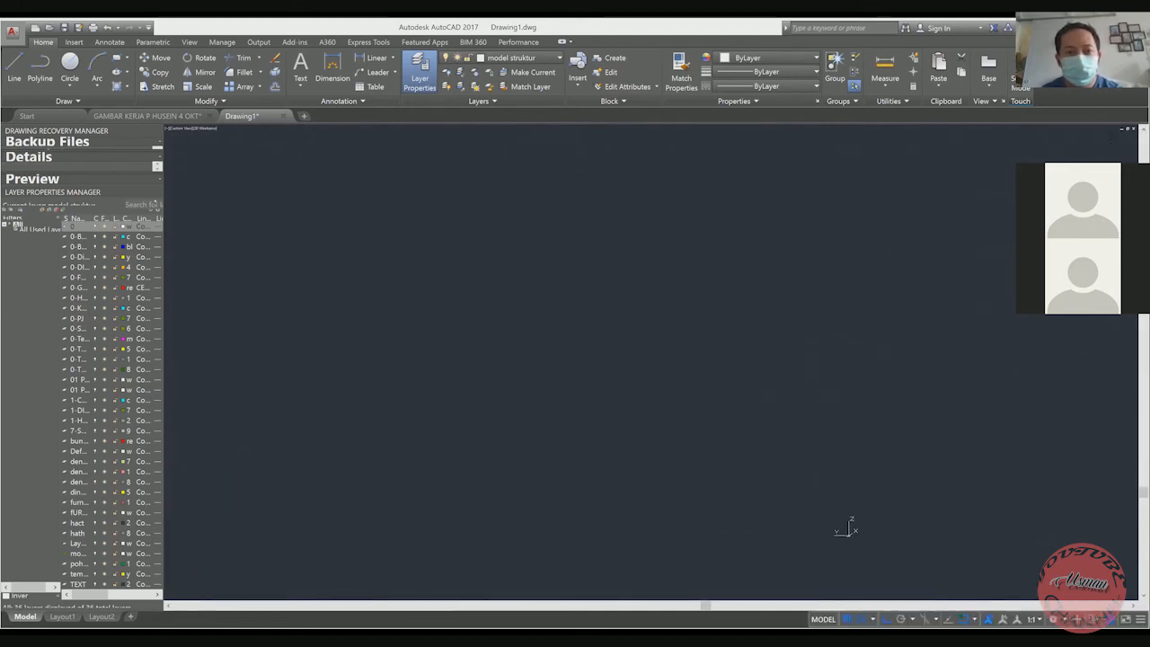
click(440, 219)
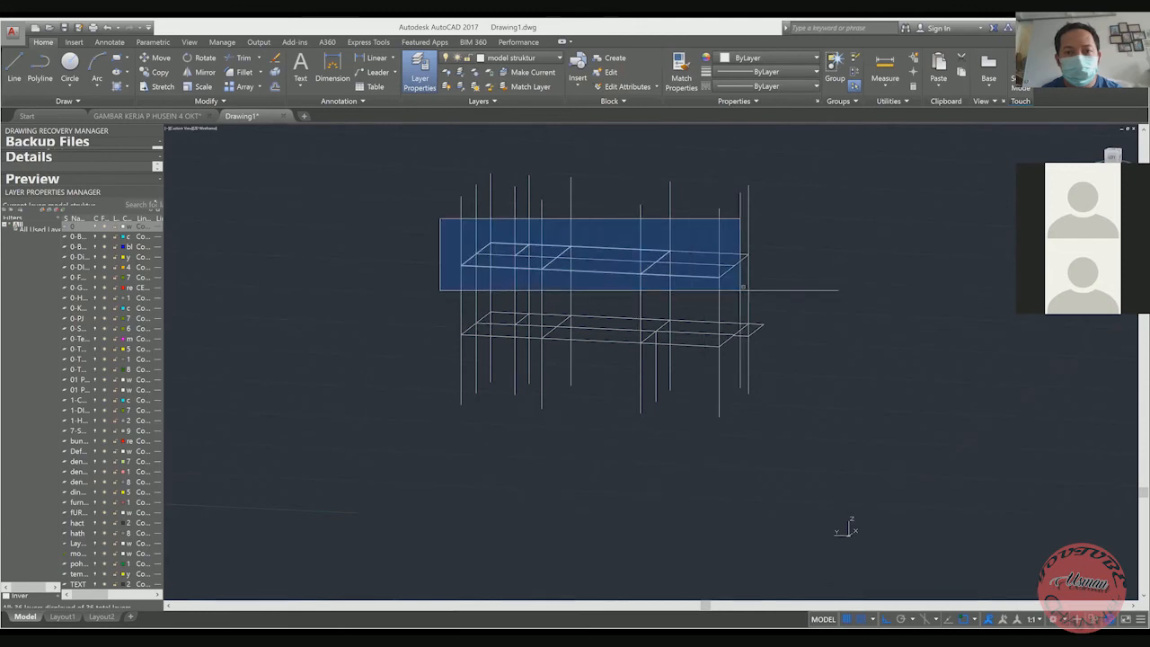
click(766, 295)
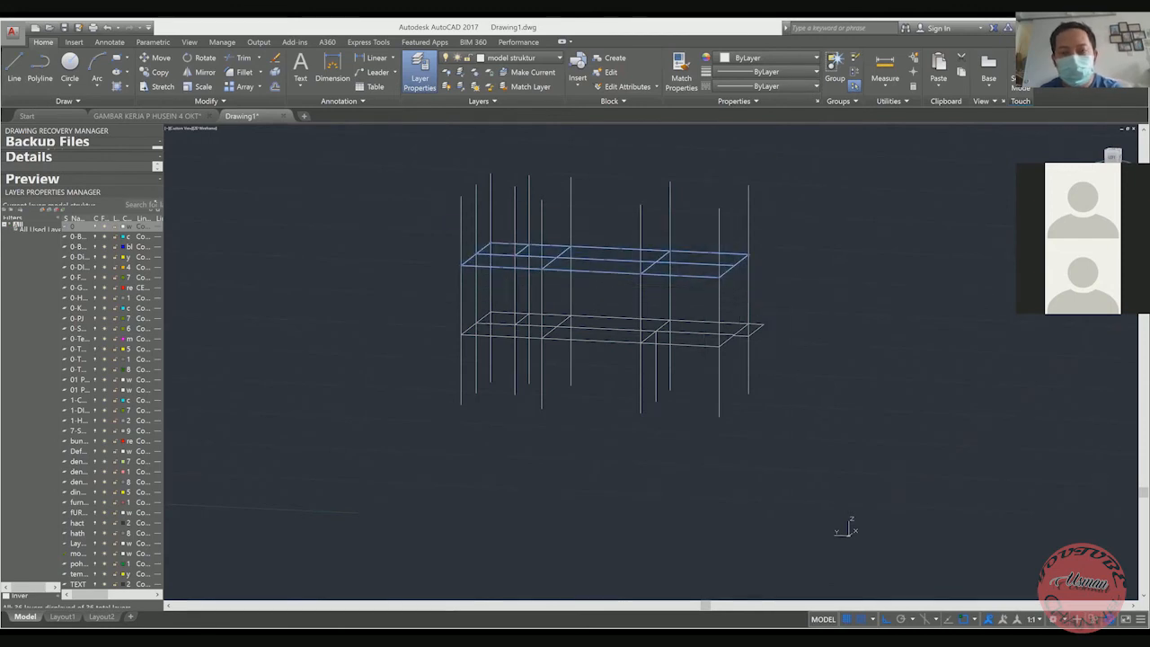
scroll(736, 261, up, 5)
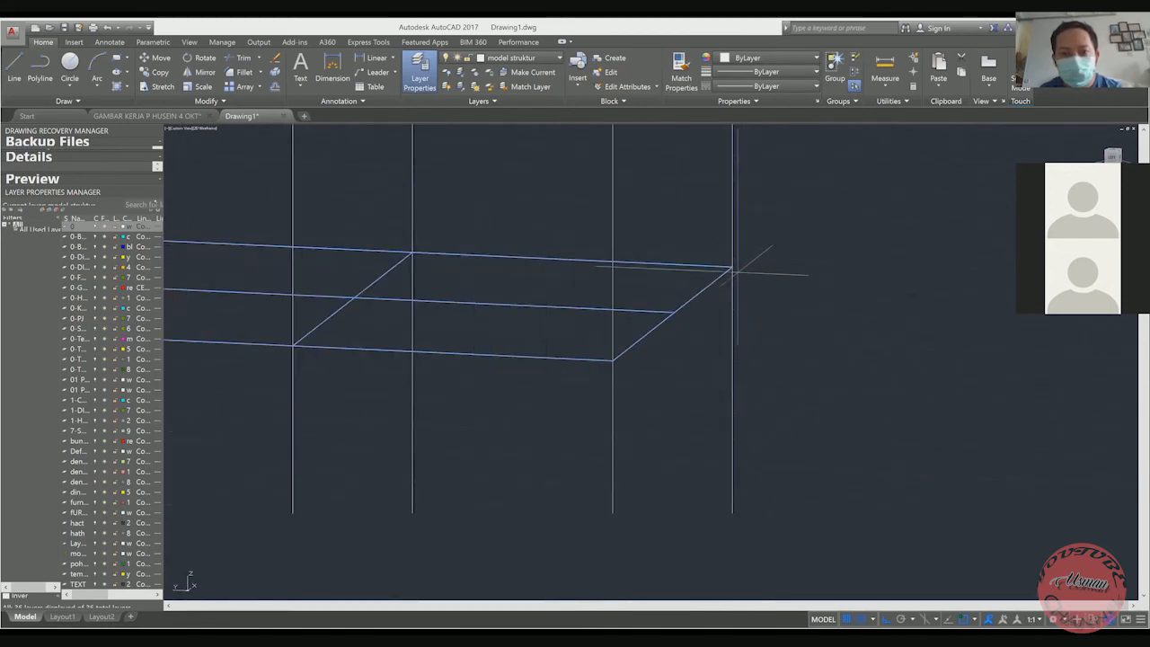
click(734, 270)
scroll(734, 275, down, 4)
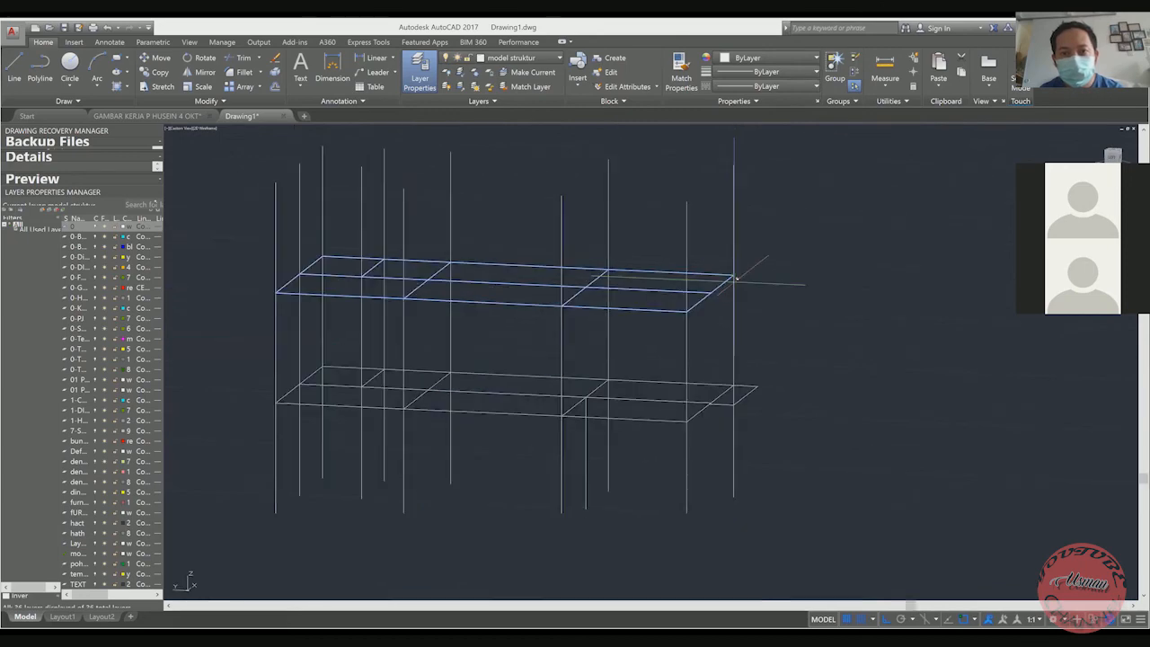
scroll(735, 151, up, 2)
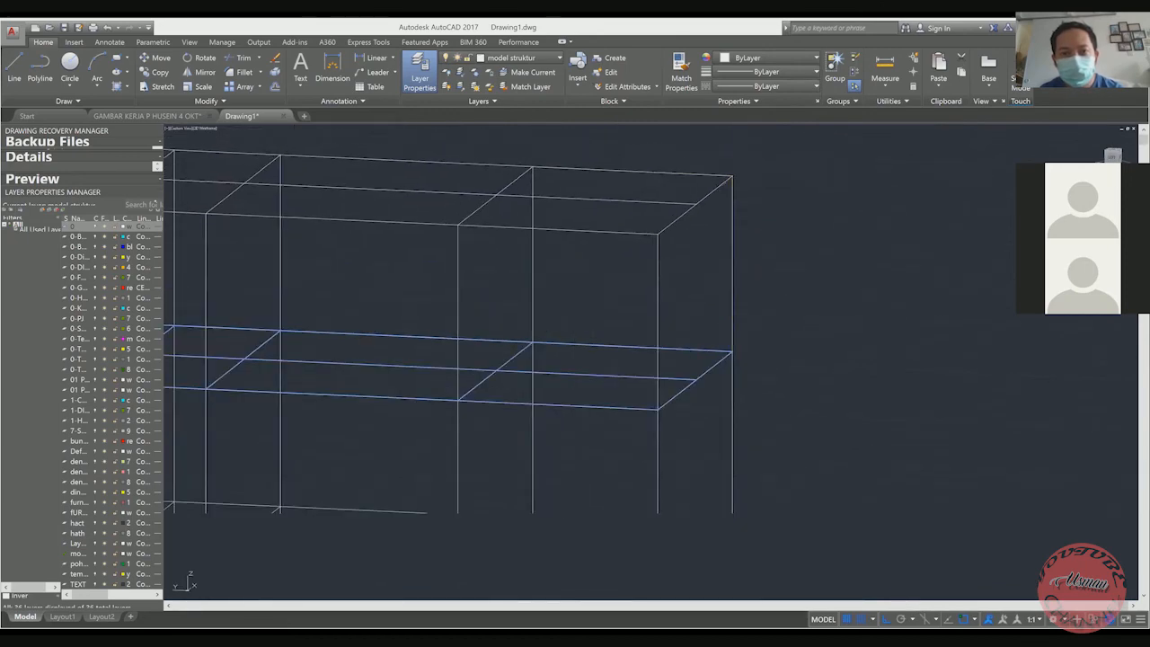
click(734, 175)
key(Escape)
scroll(790, 224, down, 2)
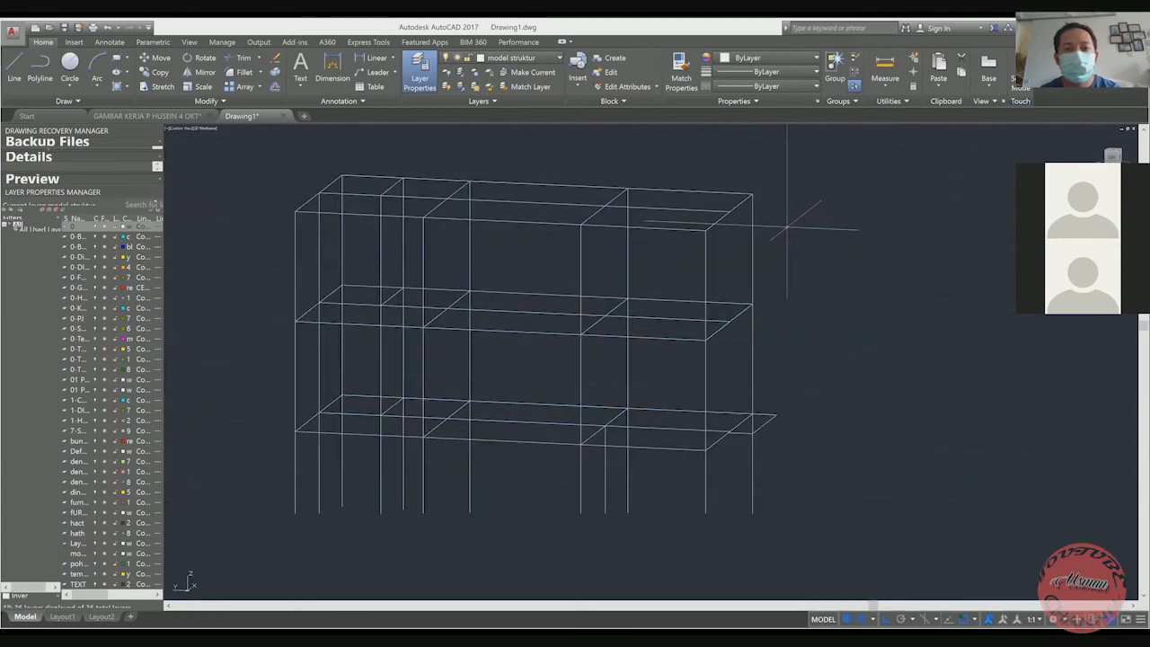
Delete the short cross beam and the column line below it beside the stairs on the top storey
middle_drag(789, 227, 864, 298)
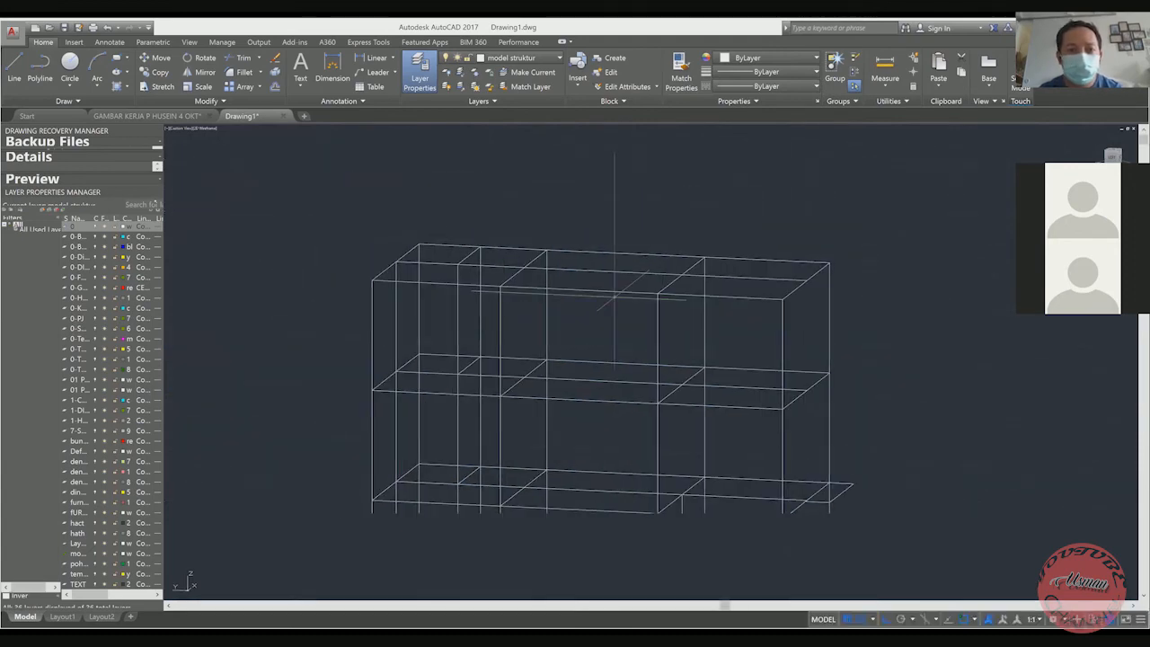
scroll(615, 296, up, 5)
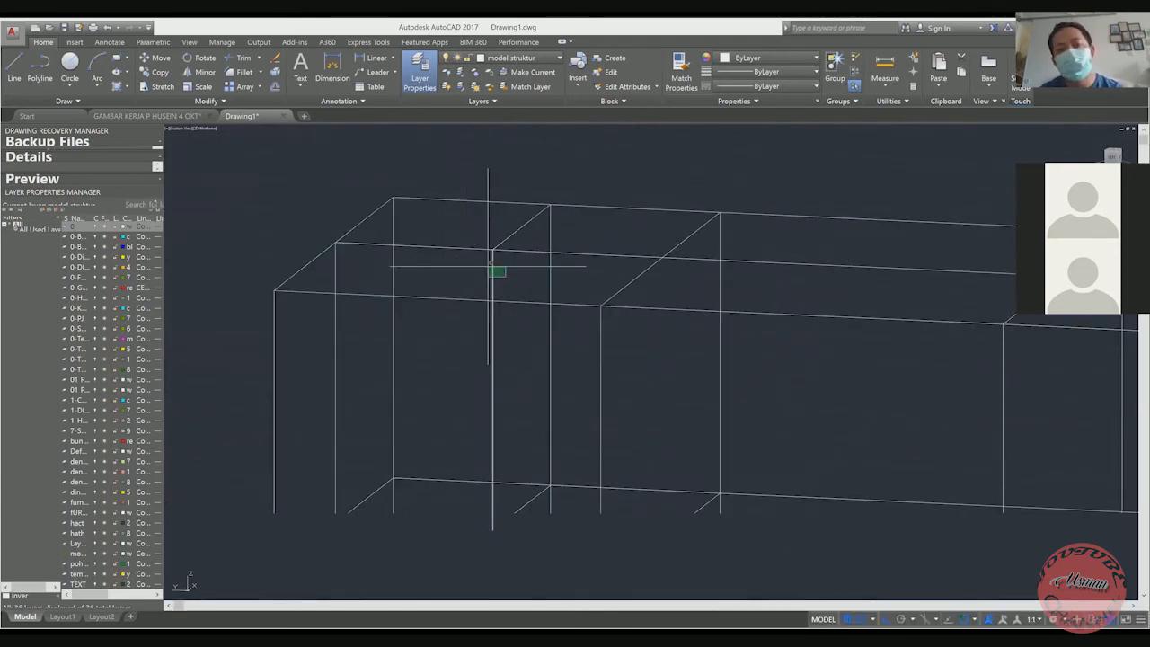
click(509, 225)
key(Delete)
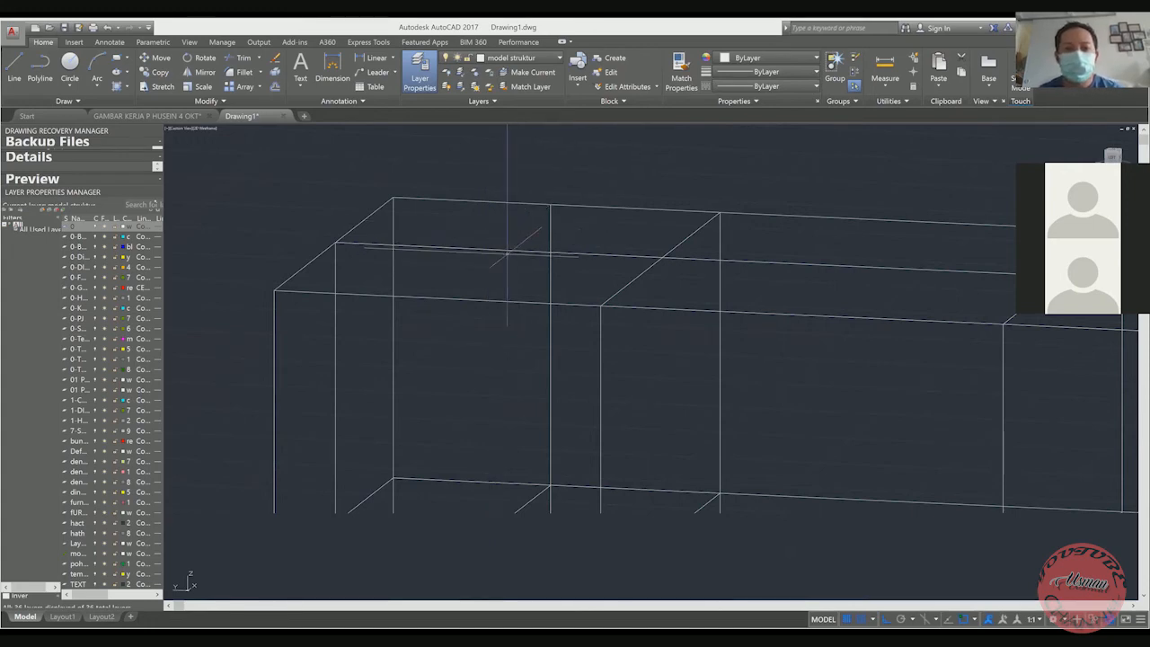
scroll(507, 253, down, 5)
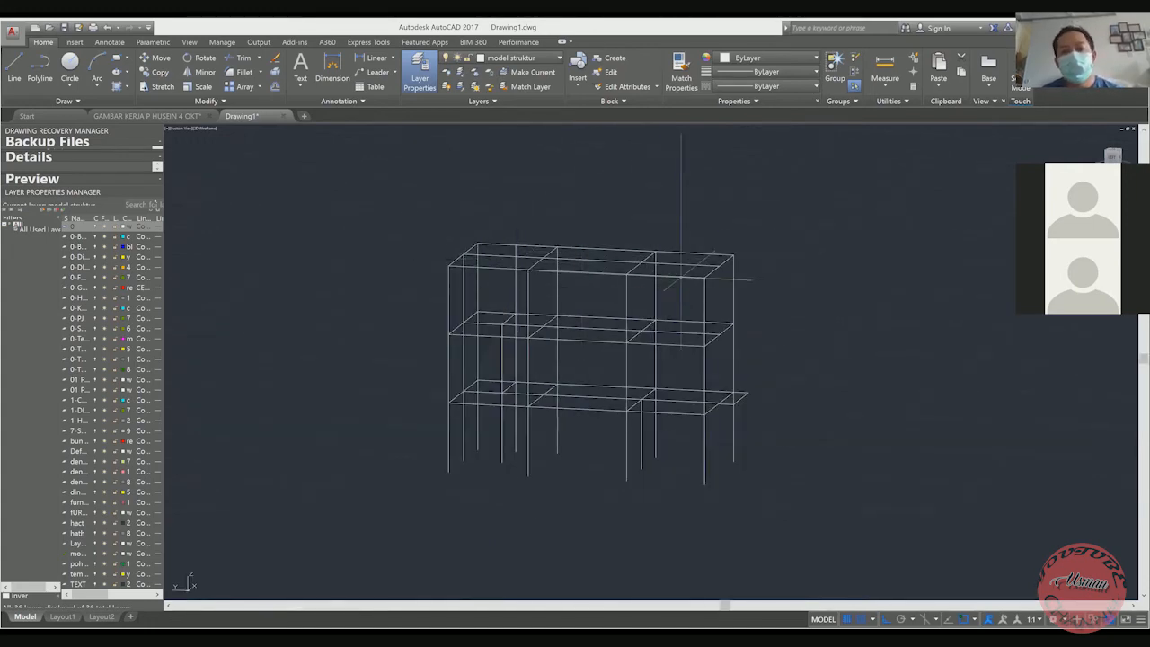
Examine the front end of the DENAH LANTAI 2 floor plan in the working drawing to check the beam overhang
scroll(680, 278, up, 4)
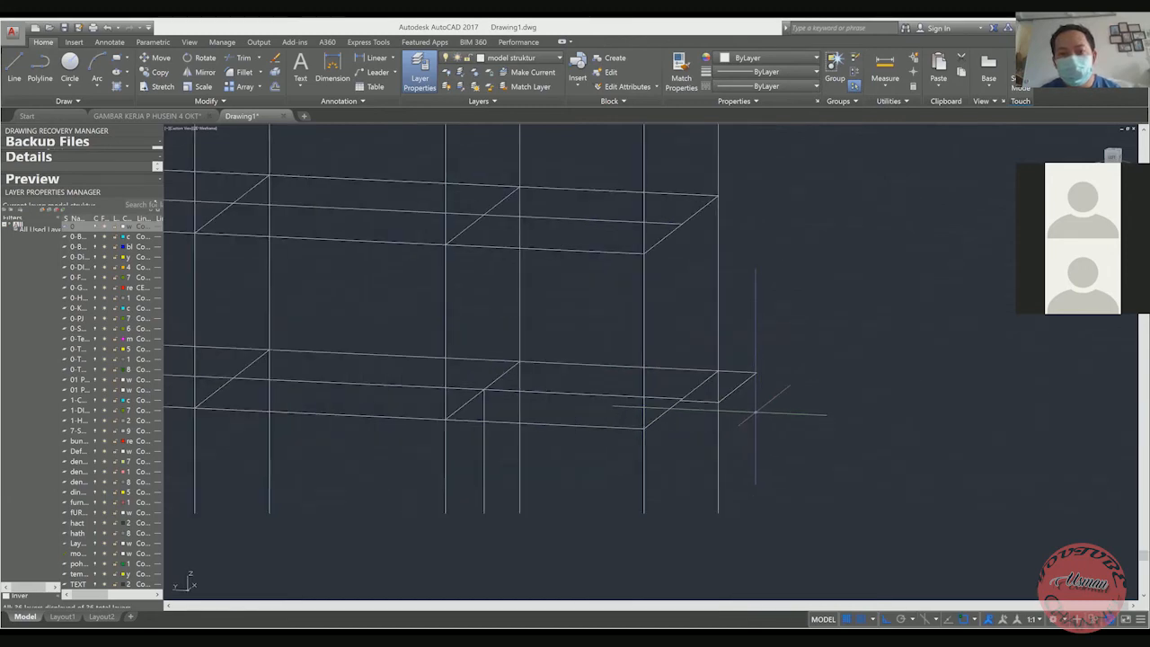
scroll(754, 414, up, 2)
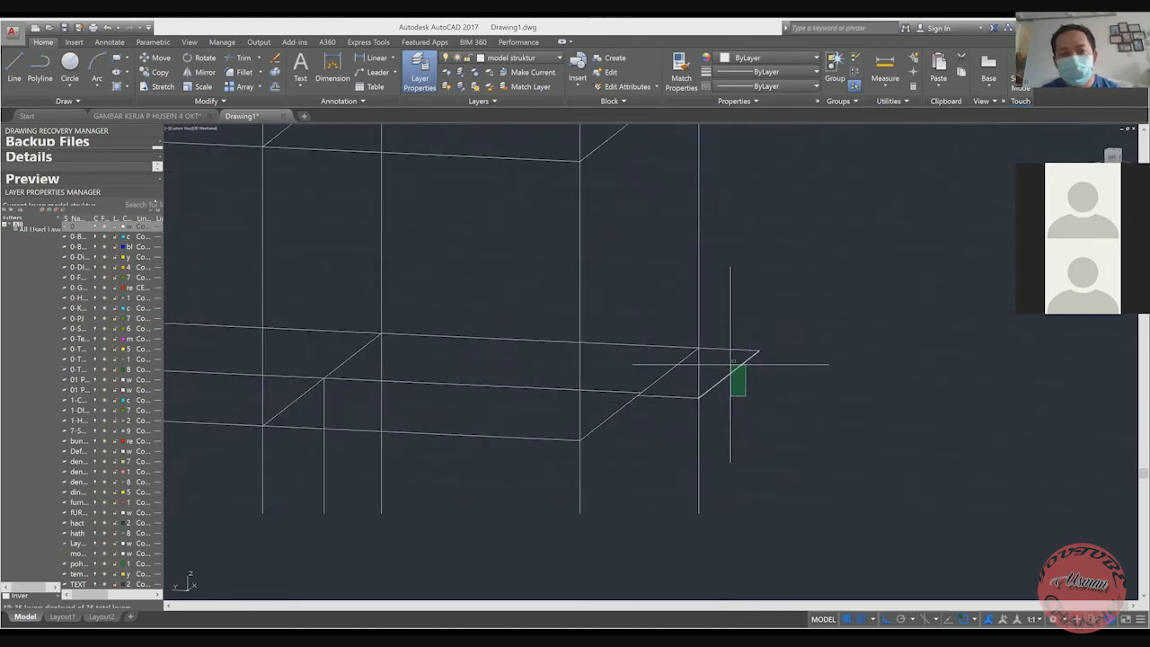
click(146, 116)
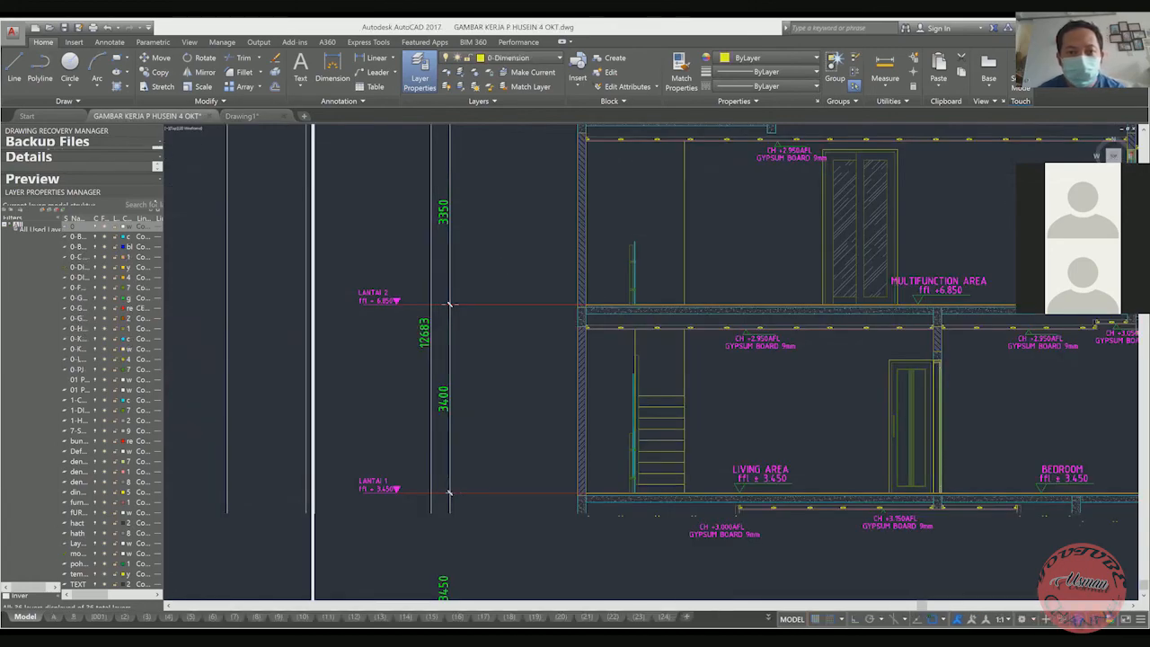
scroll(440, 267, down, 2)
scroll(508, 245, down, 4)
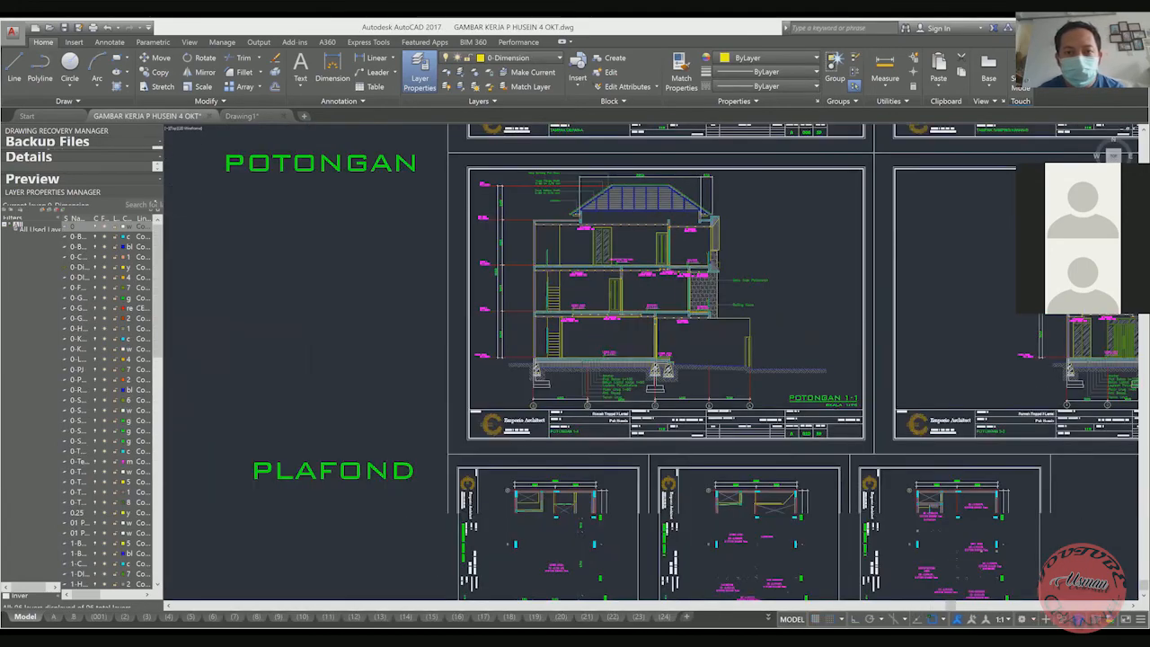
scroll(521, 247, down, 2)
scroll(654, 279, down, 1)
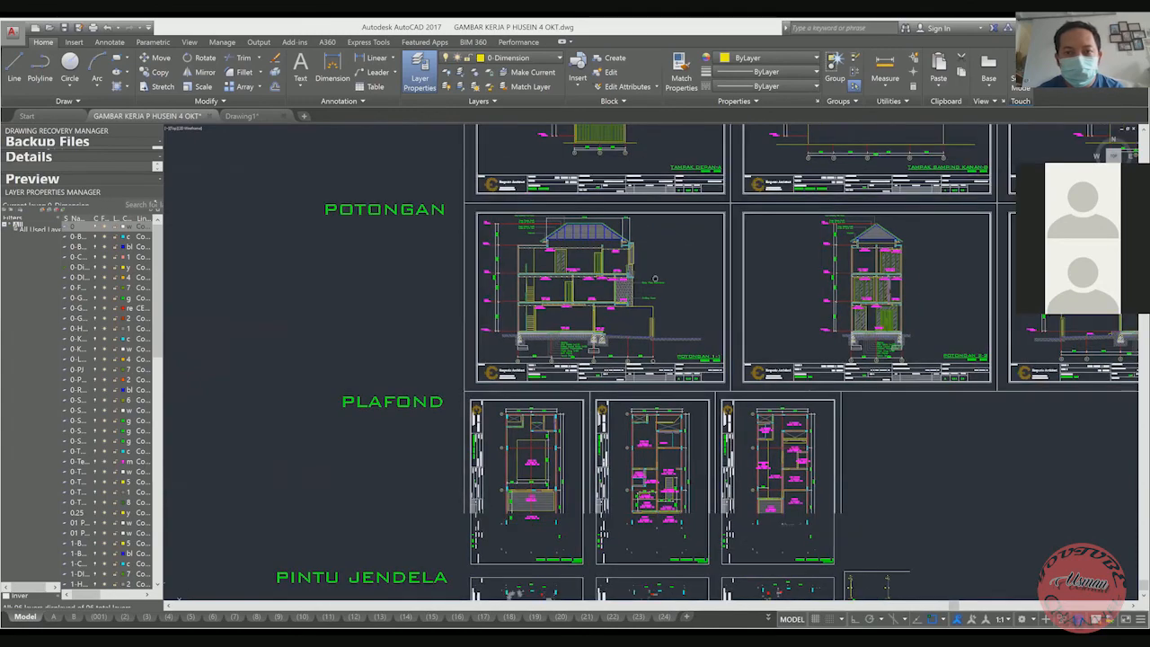
middle_drag(655, 279, 590, 430)
middle_drag(664, 196, 592, 306)
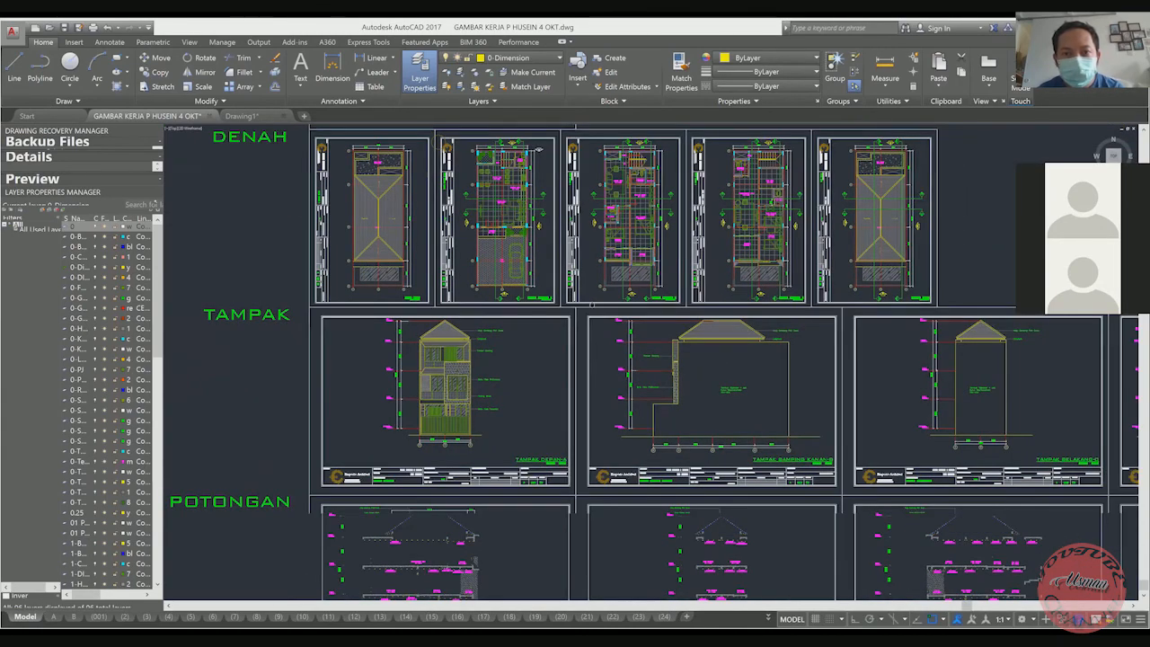
scroll(646, 275, up, 9)
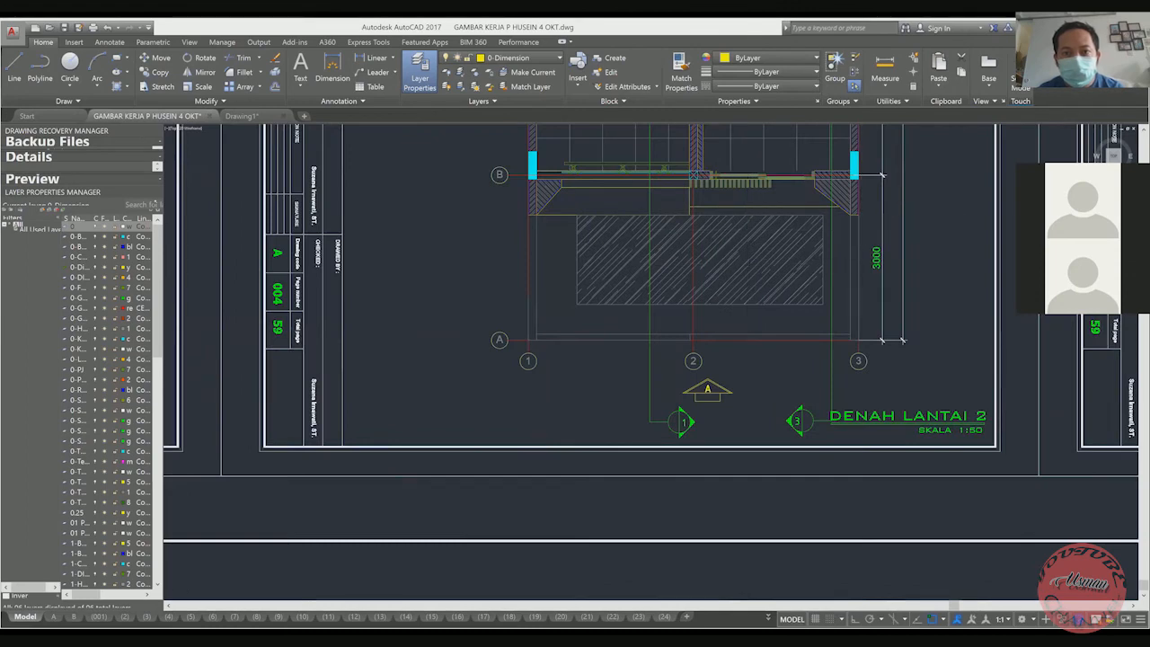
scroll(603, 235, down, 4)
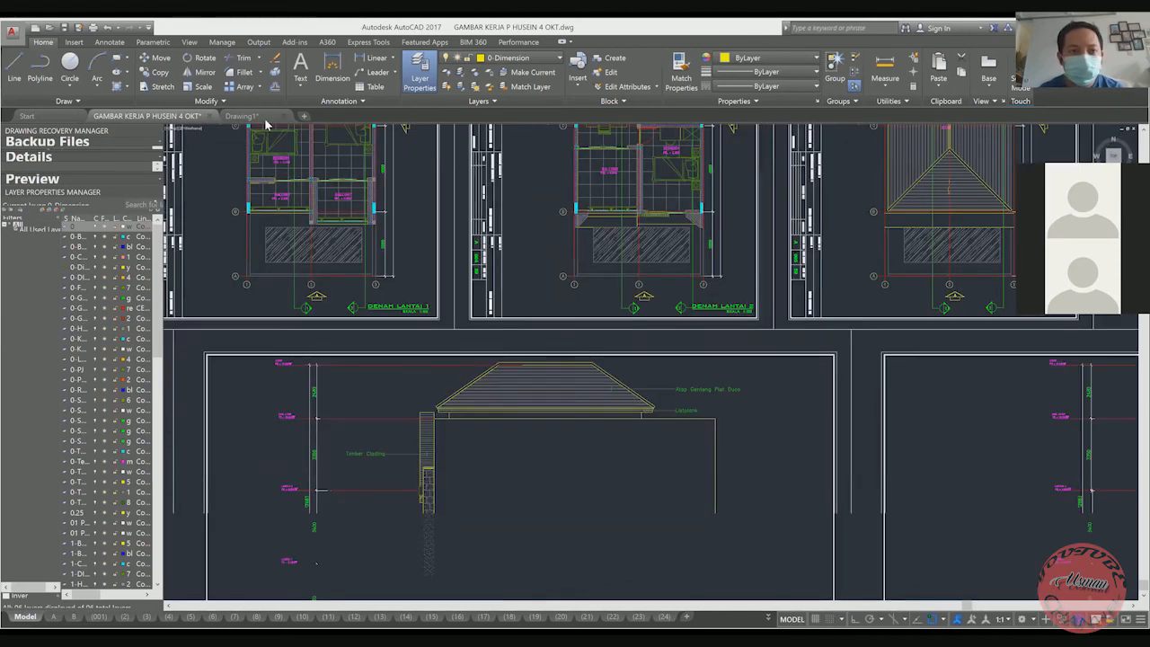
click(243, 117)
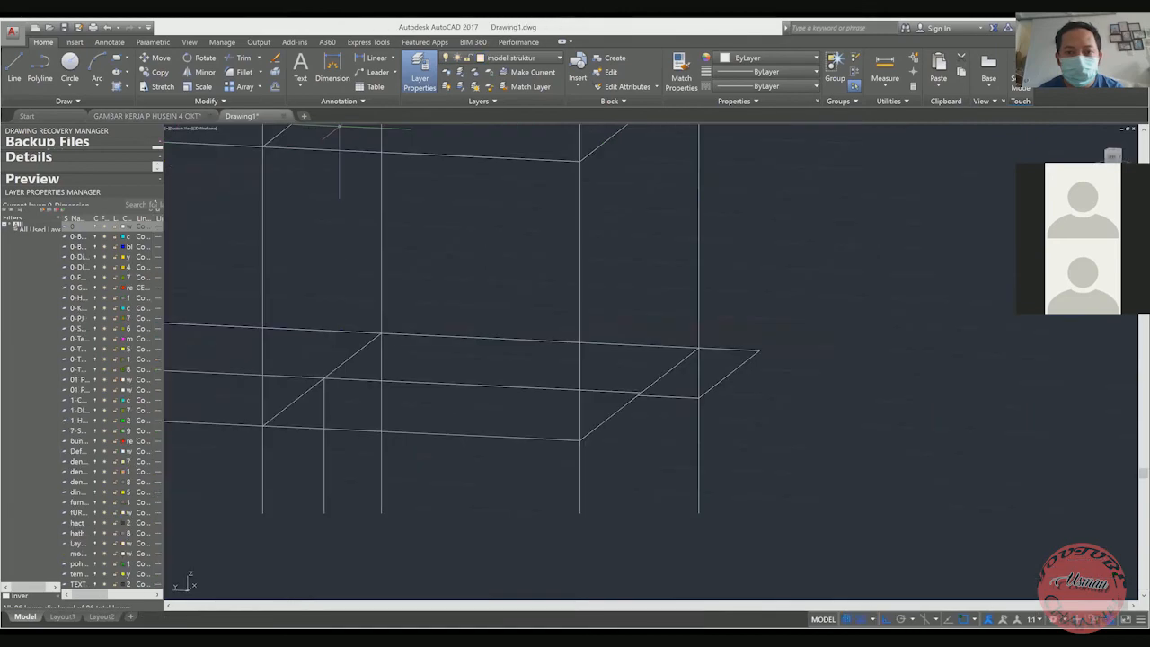
Copy the lowest grid's short overhang beam to where the inner lengthwise beam meets the end cross beam, and delete the original
scroll(647, 391, up, 4)
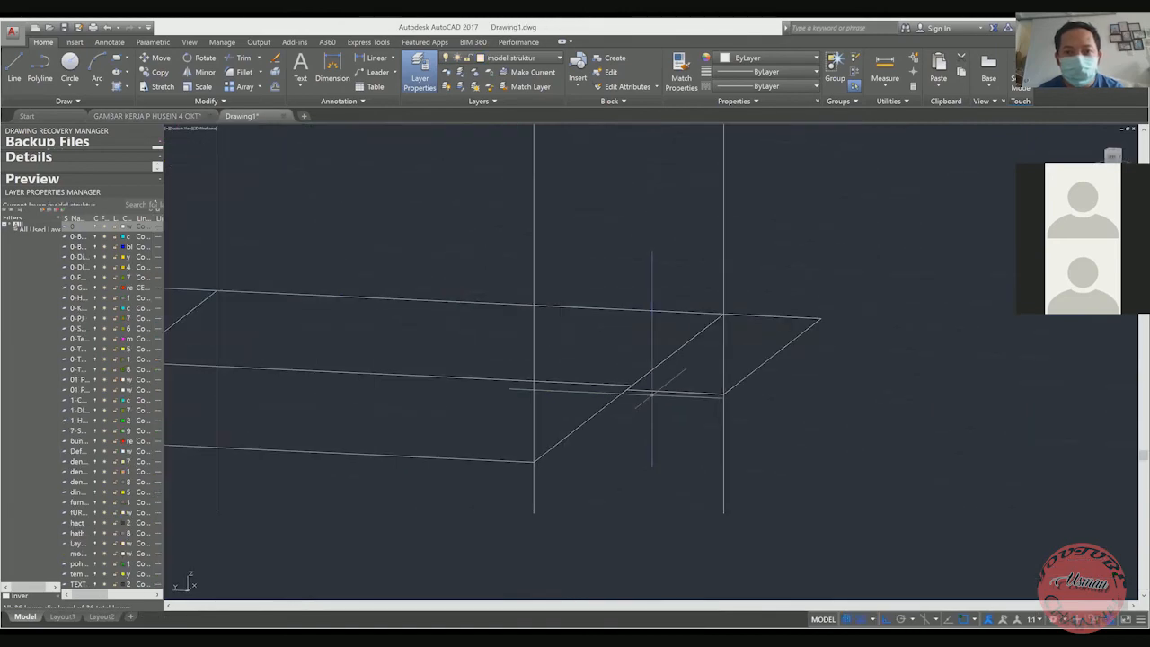
scroll(641, 390, up, 4)
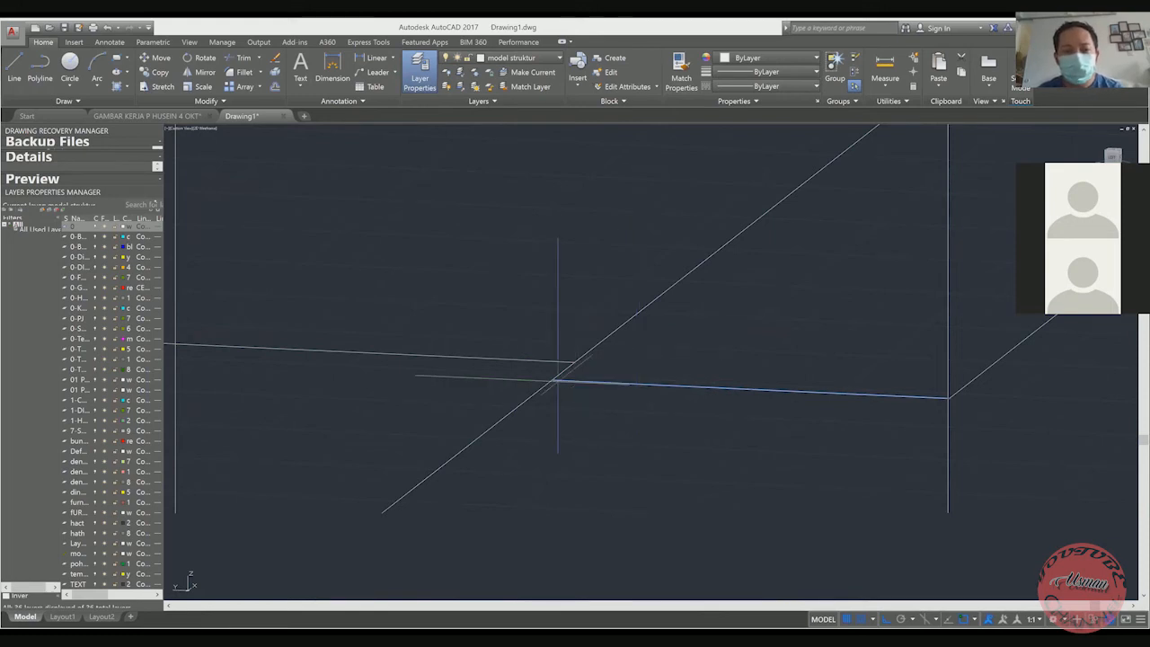
click(555, 380)
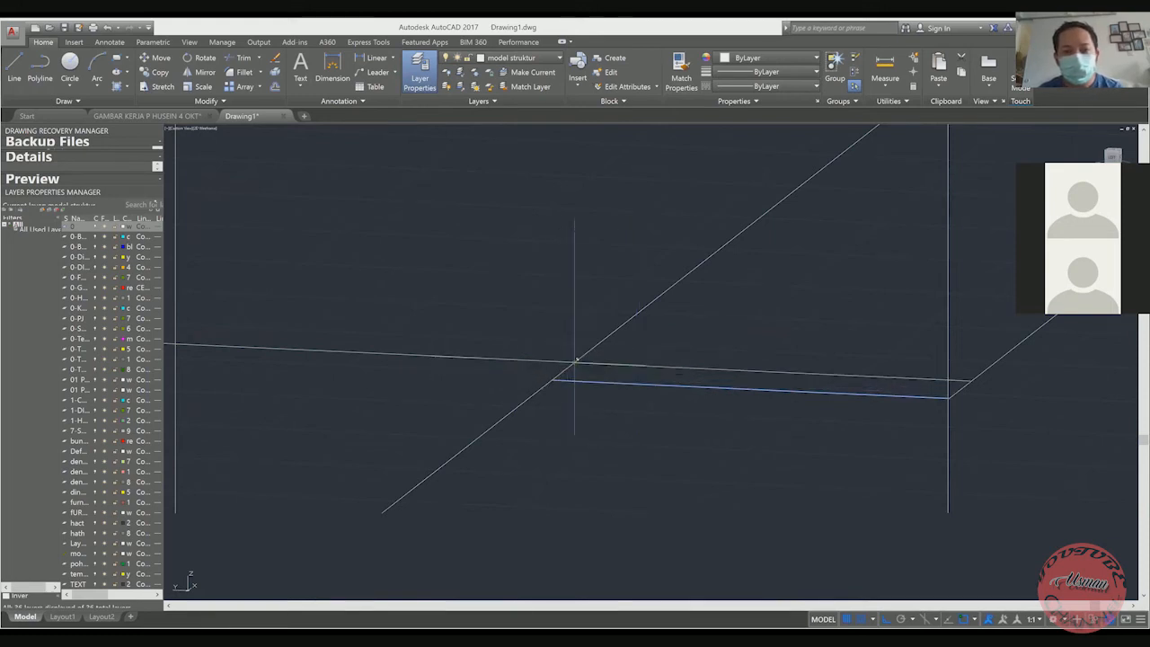
click(575, 362)
key(Escape)
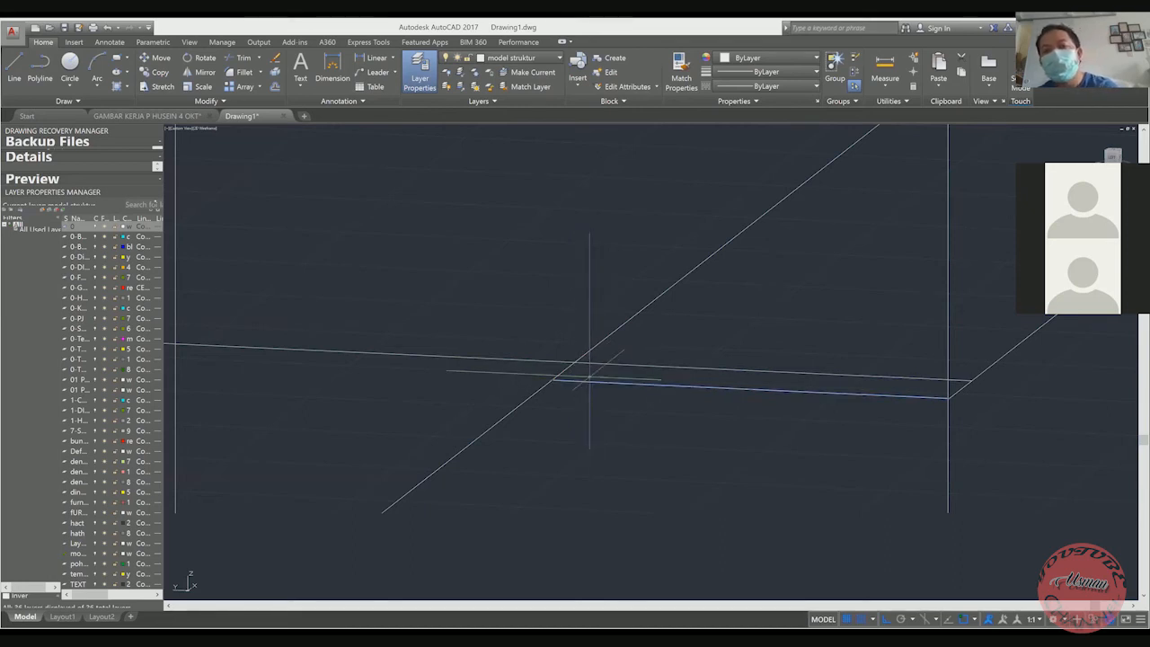
key(Delete)
Pull the inner end of the lowest grid's overhang edge beam onto the free end of the realigned short beam
middle_drag(776, 391, 666, 395)
scroll(851, 392, up, 2)
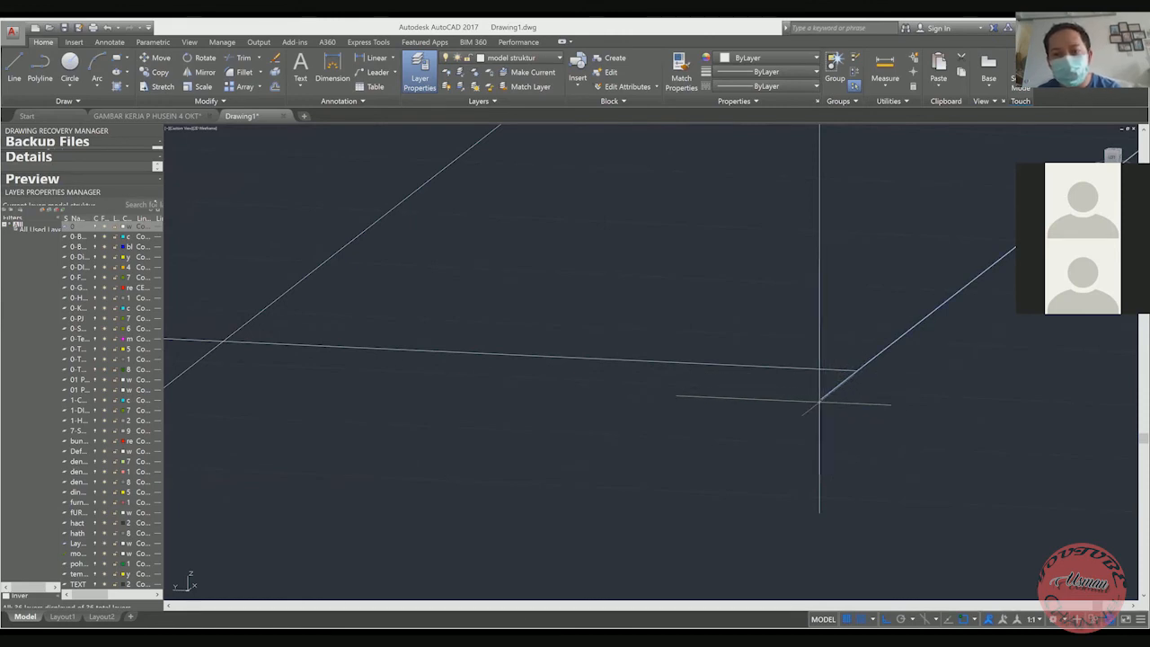
click(820, 399)
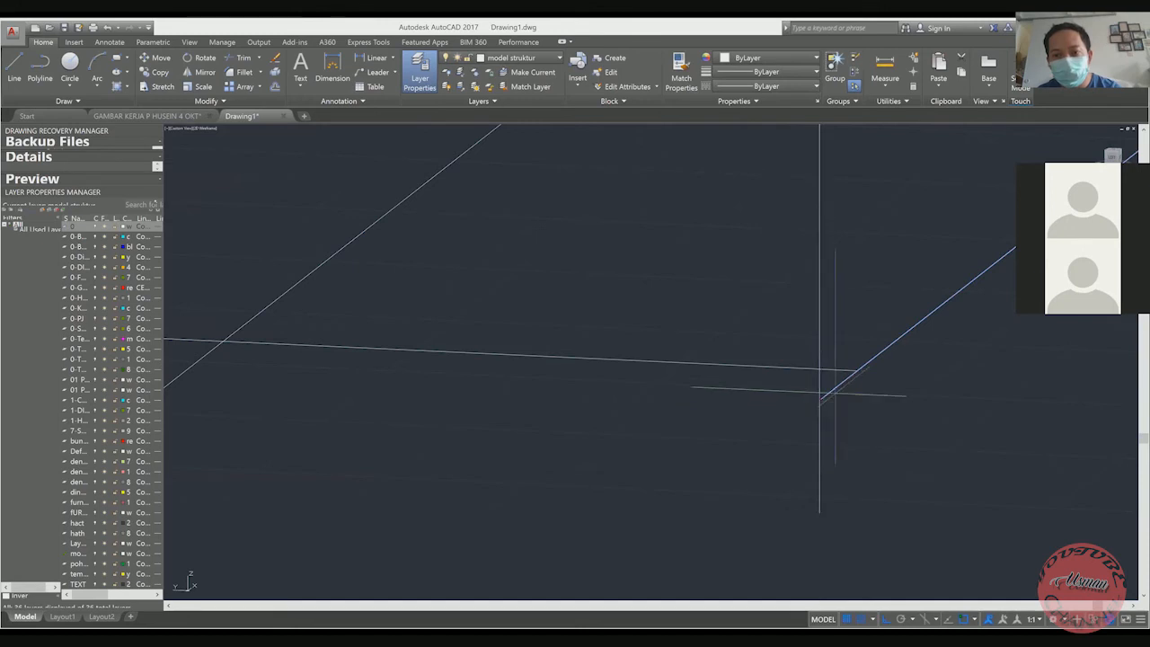
click(854, 368)
scroll(718, 419, down, 4)
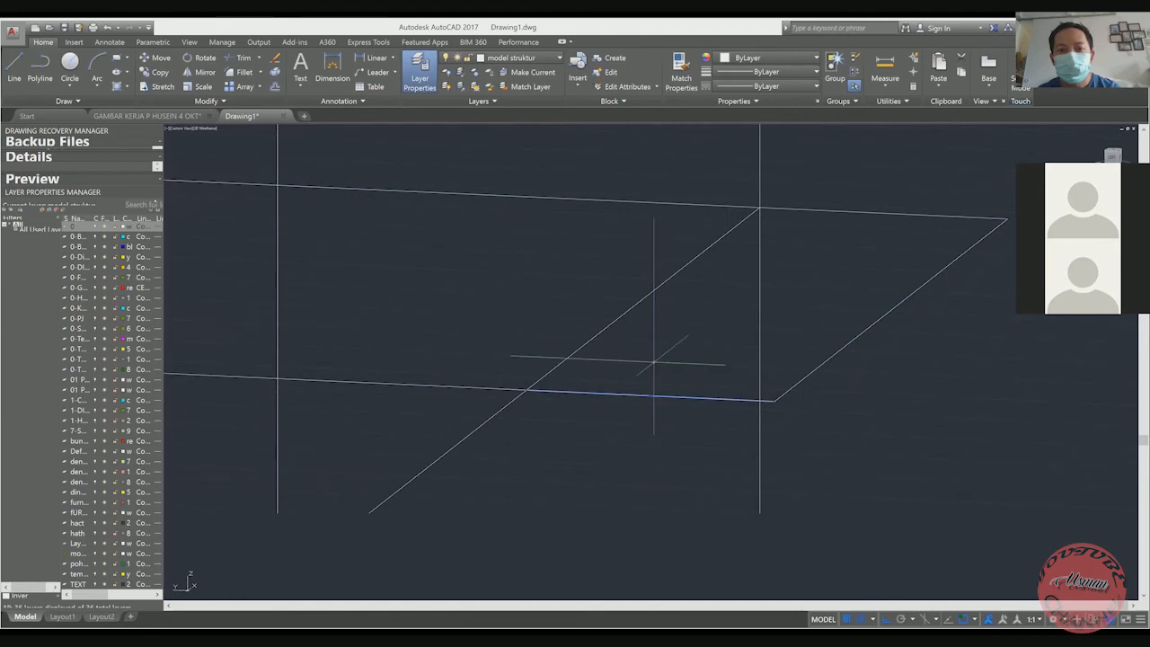
Copy the short overhang beam to both end corner columns of the middle beam grid and join the free ends with an edge beam
scroll(683, 379, down, 2)
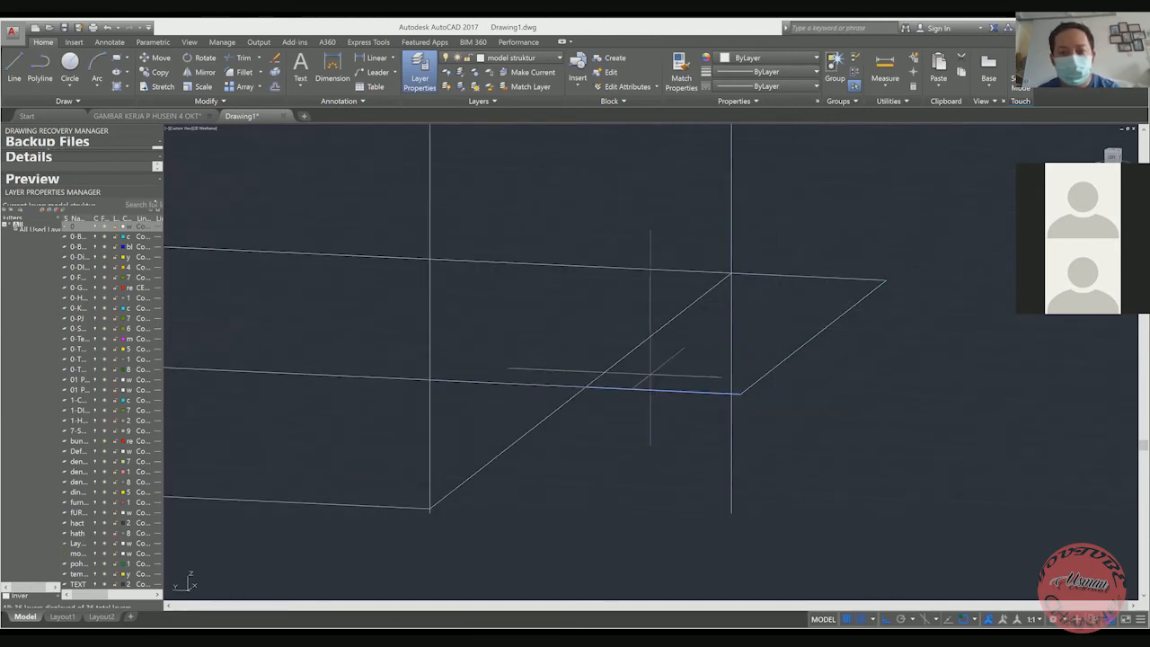
click(587, 387)
scroll(587, 387, down, 3)
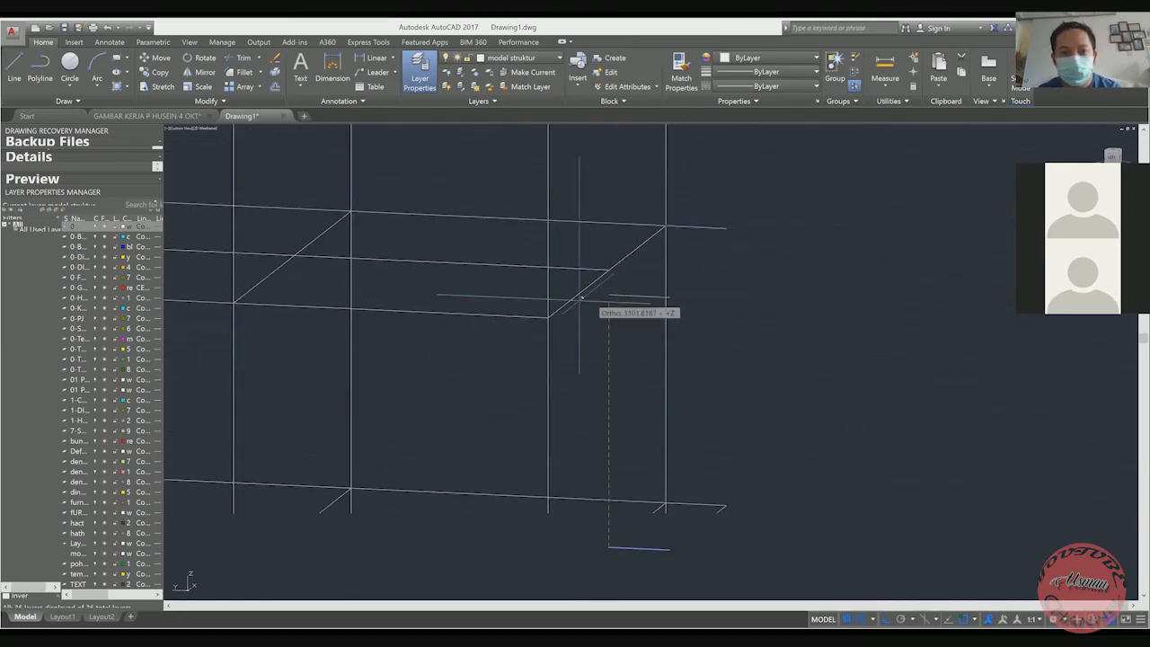
click(547, 319)
key(Escape)
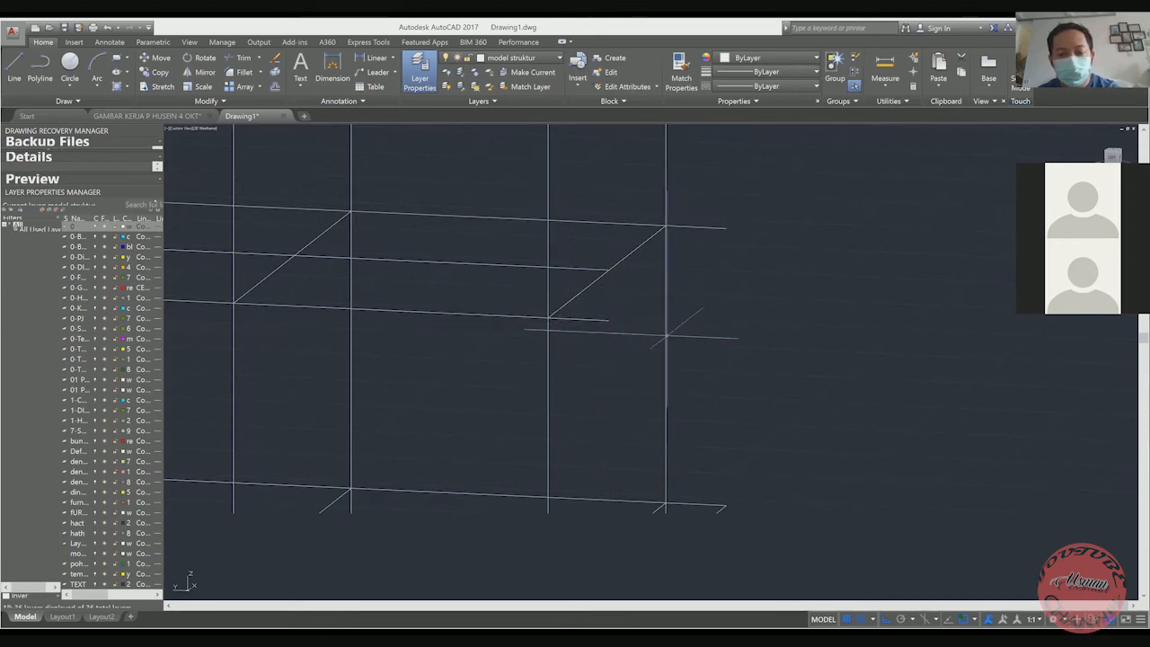
click(608, 321)
click(728, 228)
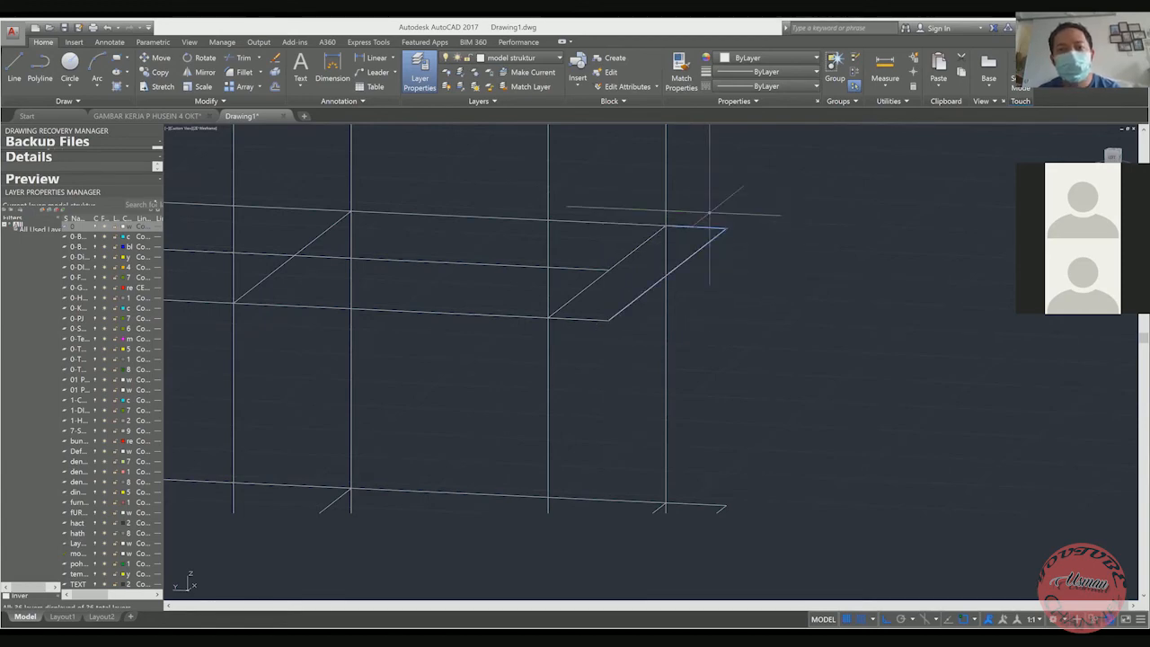
Copy the three overhang beams of the middle grid up one storey to the matching corner of the top grid
click(618, 372)
click(601, 317)
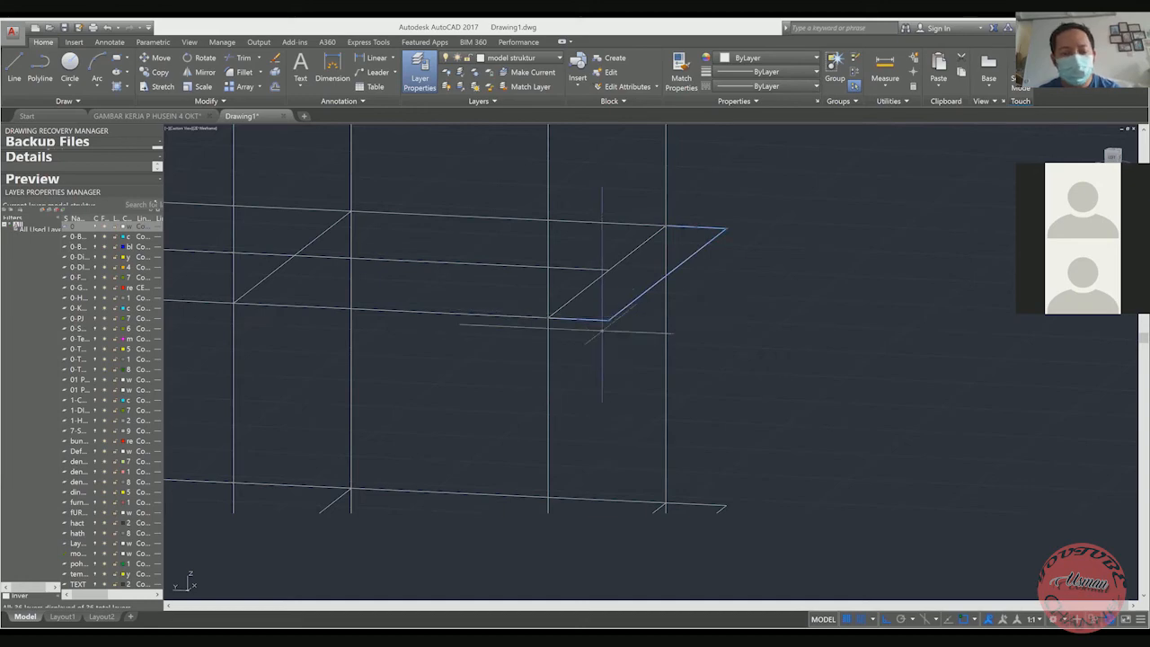
scroll(548, 310, up, 2)
scroll(548, 310, up, 2)
scroll(548, 330, down, 5)
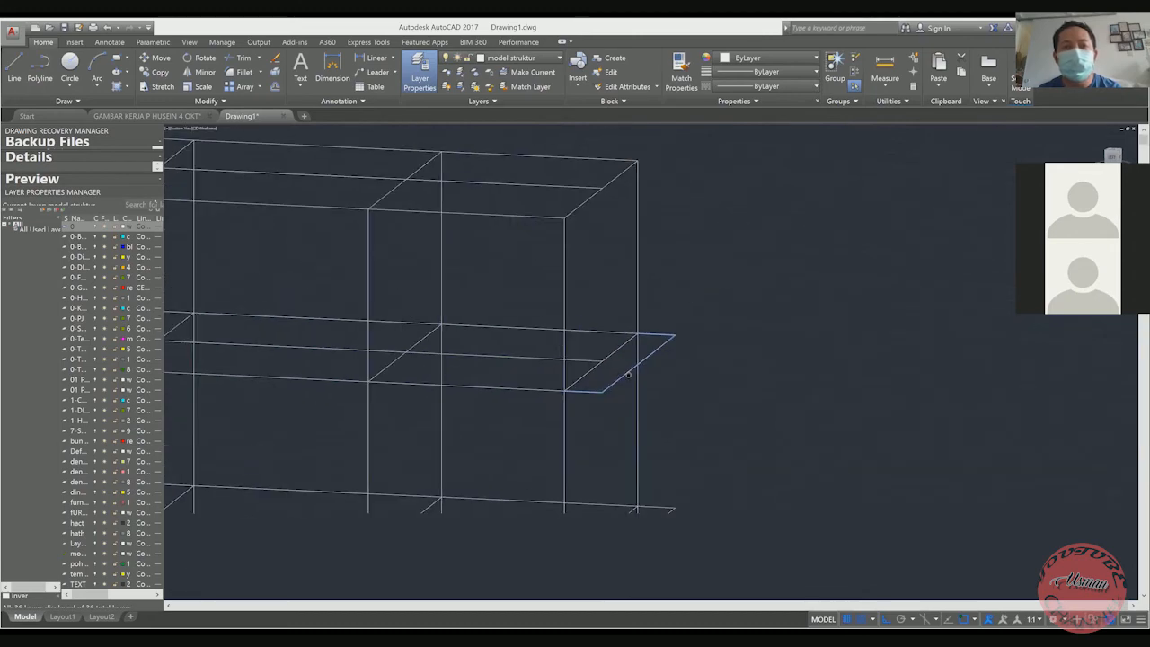
scroll(568, 285, up, 3)
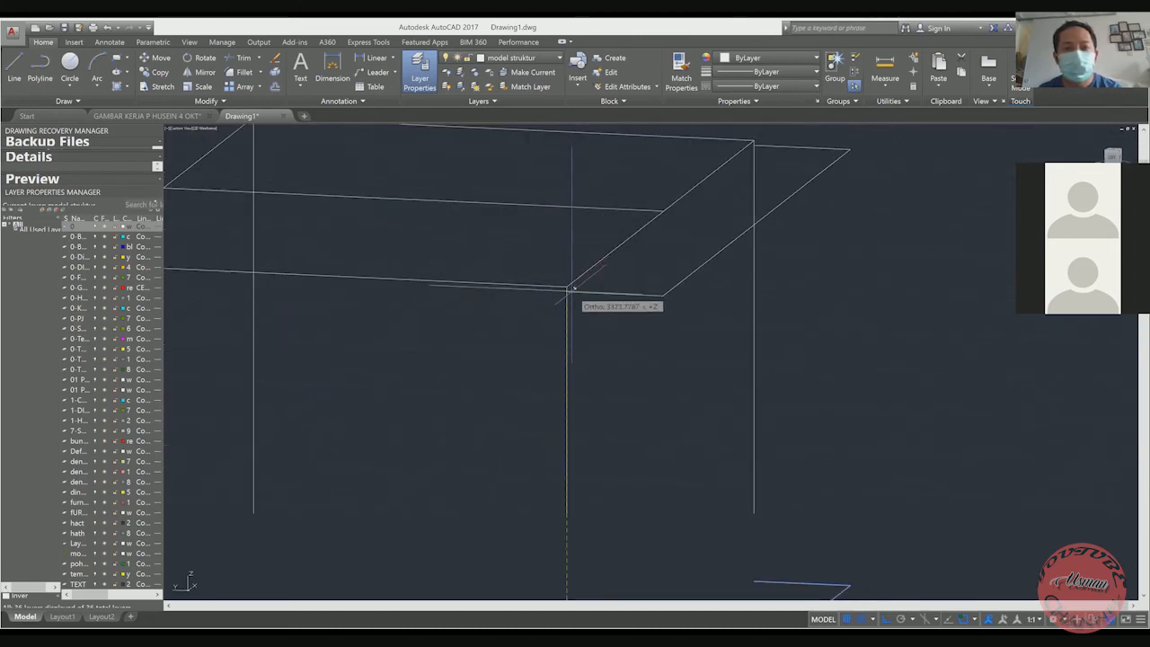
scroll(568, 286, down, 5)
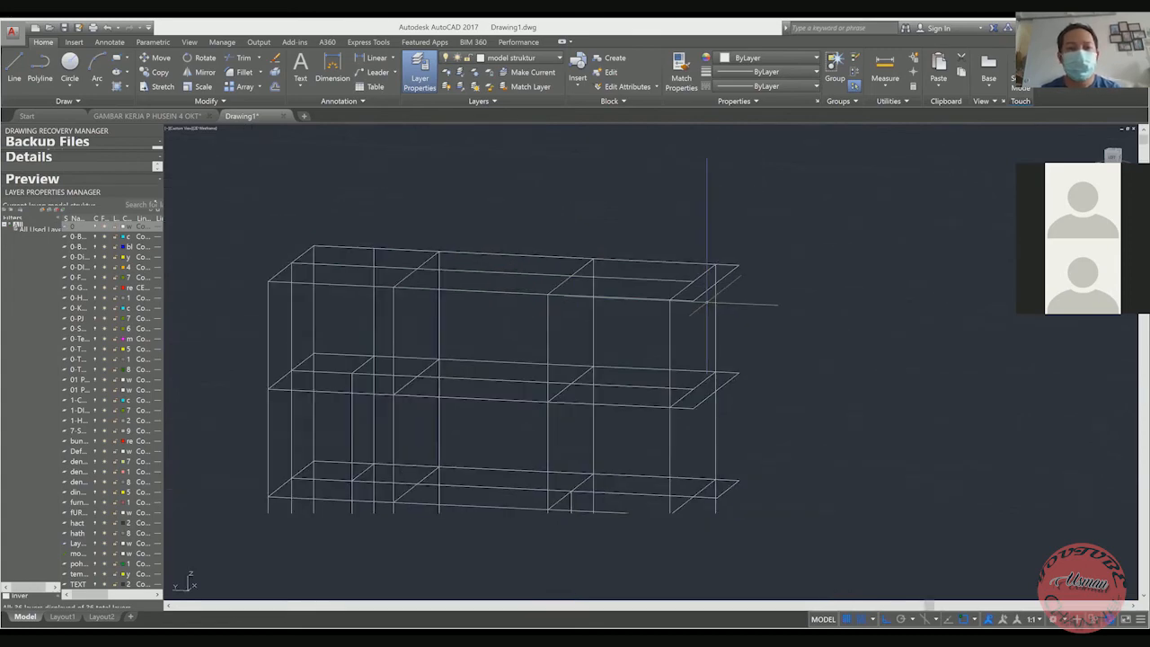
scroll(706, 304, down, 2)
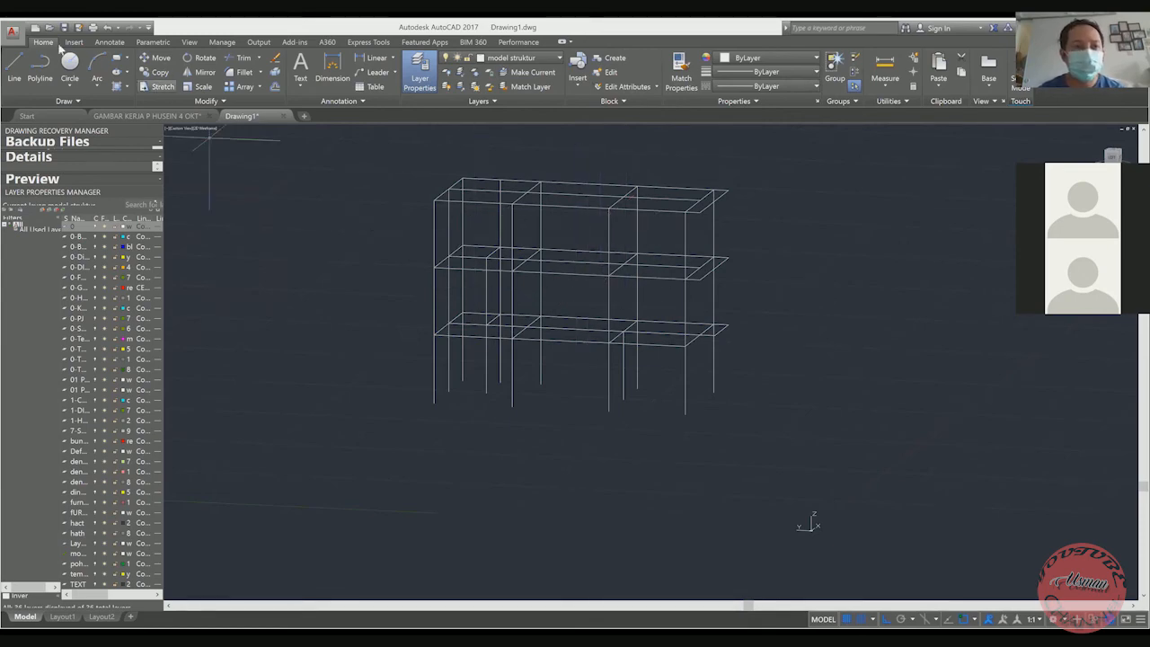
Start saving the drawing under a new name and browse to the "belajar teknik sipil gratis" folder in "7. OTHER JOB"
click(13, 38)
mouse_move(45, 177)
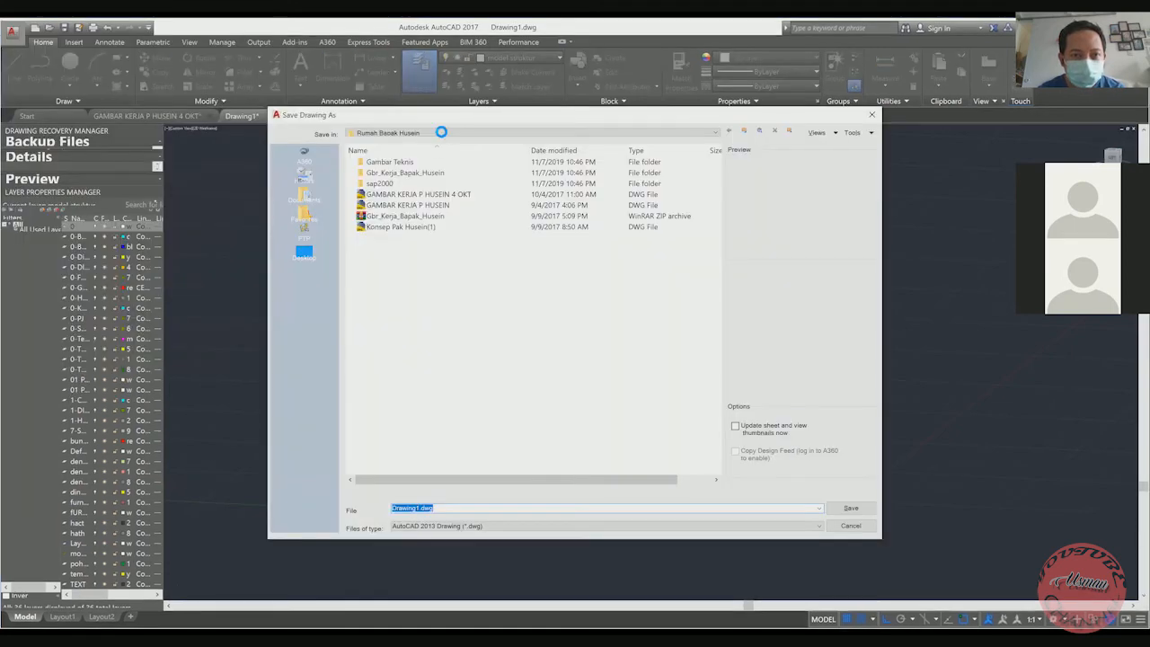
click(442, 134)
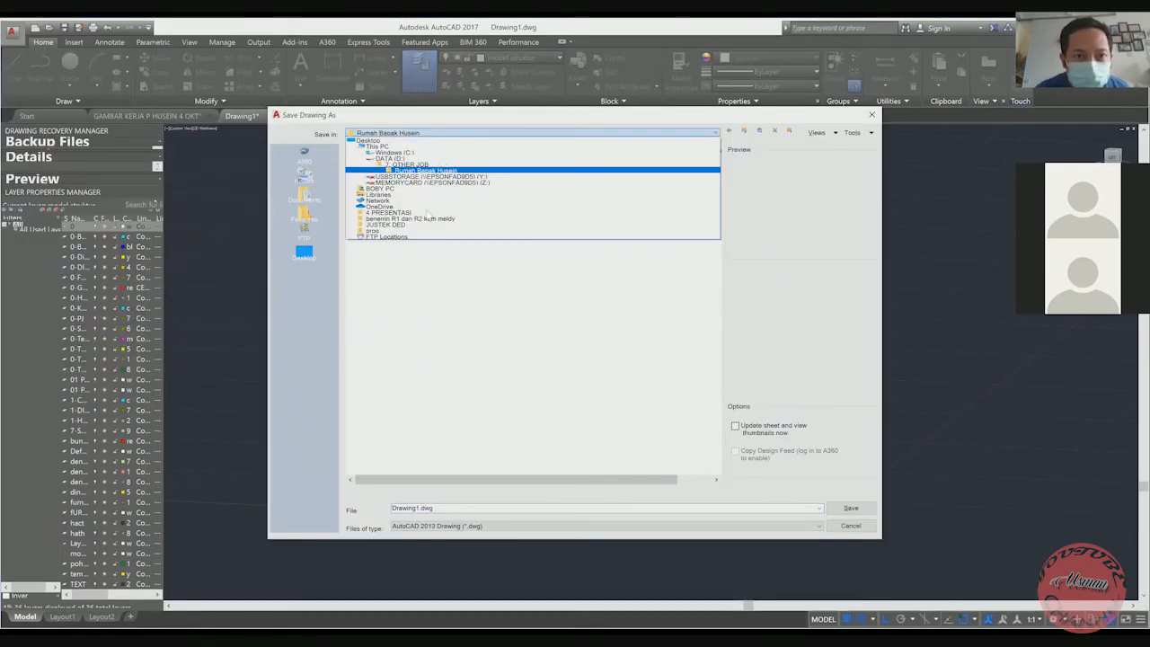
click(426, 212)
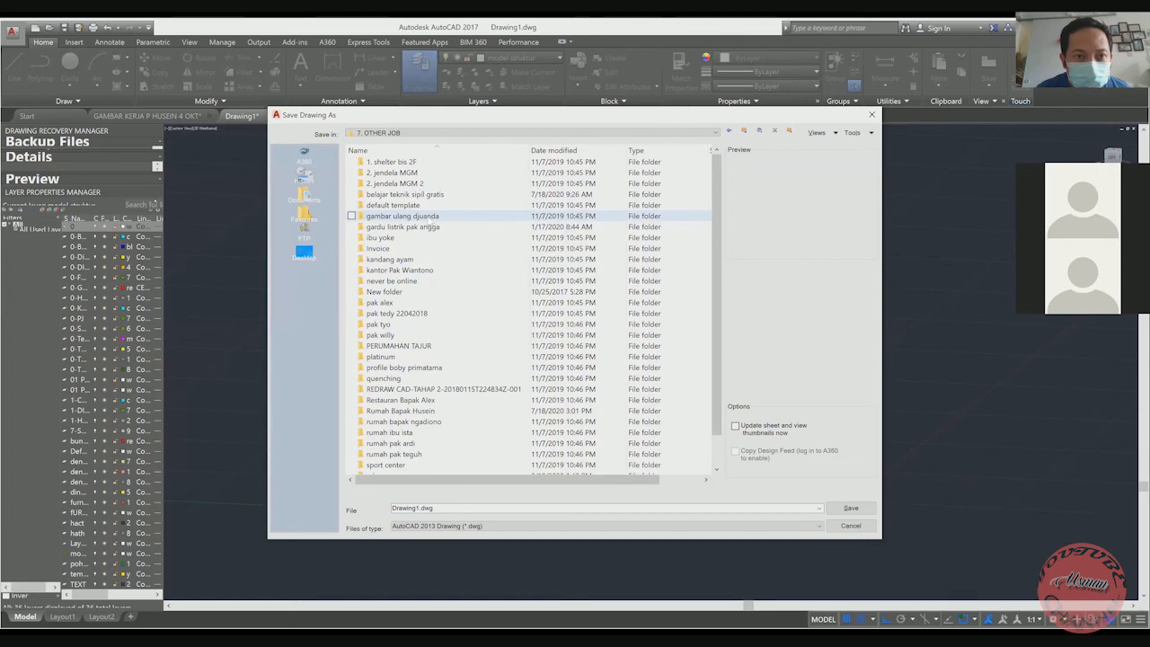
double_click(439, 194)
Create a new folder named "model dxf" and open it as the save location
right_click(350, 226)
mouse_move(444, 340)
click(479, 339)
text(model ds)
text(f)
key(Return)
key(Return)
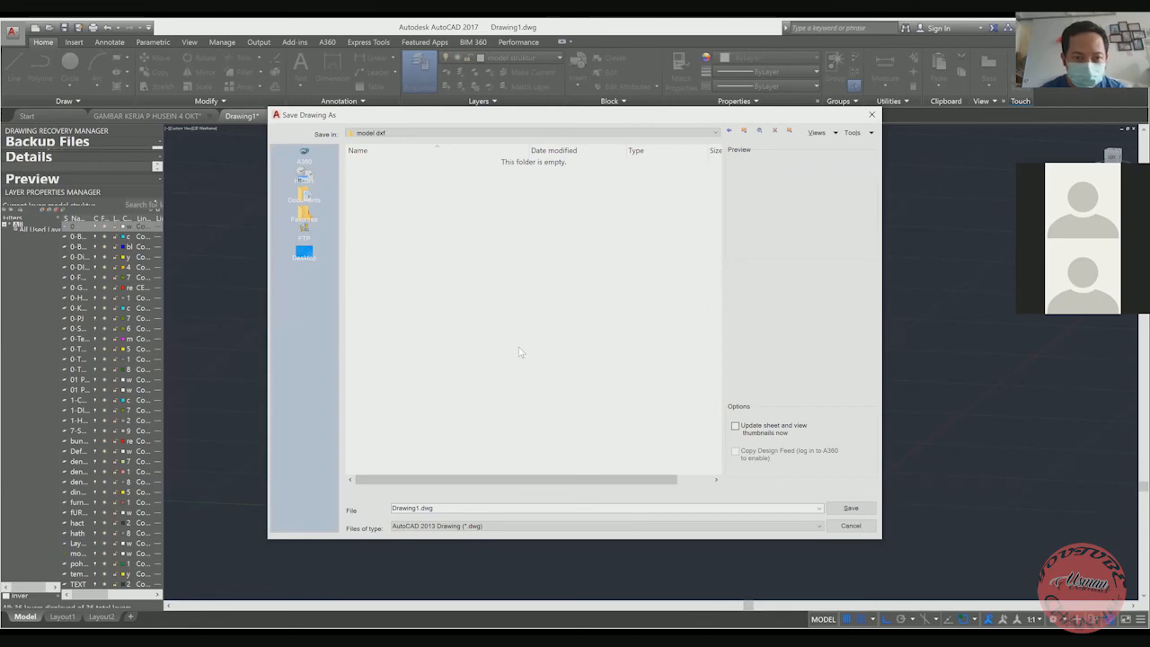
Name the drawing "portal 1" and save it as an AutoCAD 2013 drawing
double_click(499, 508)
text(portal 1)
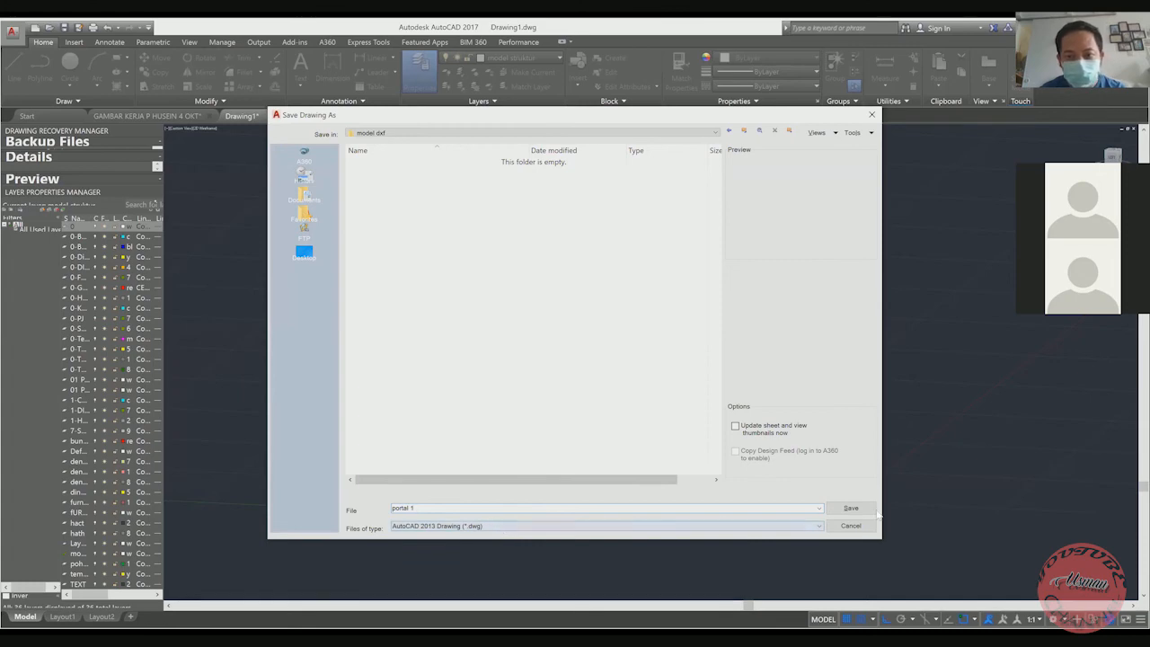
click(856, 512)
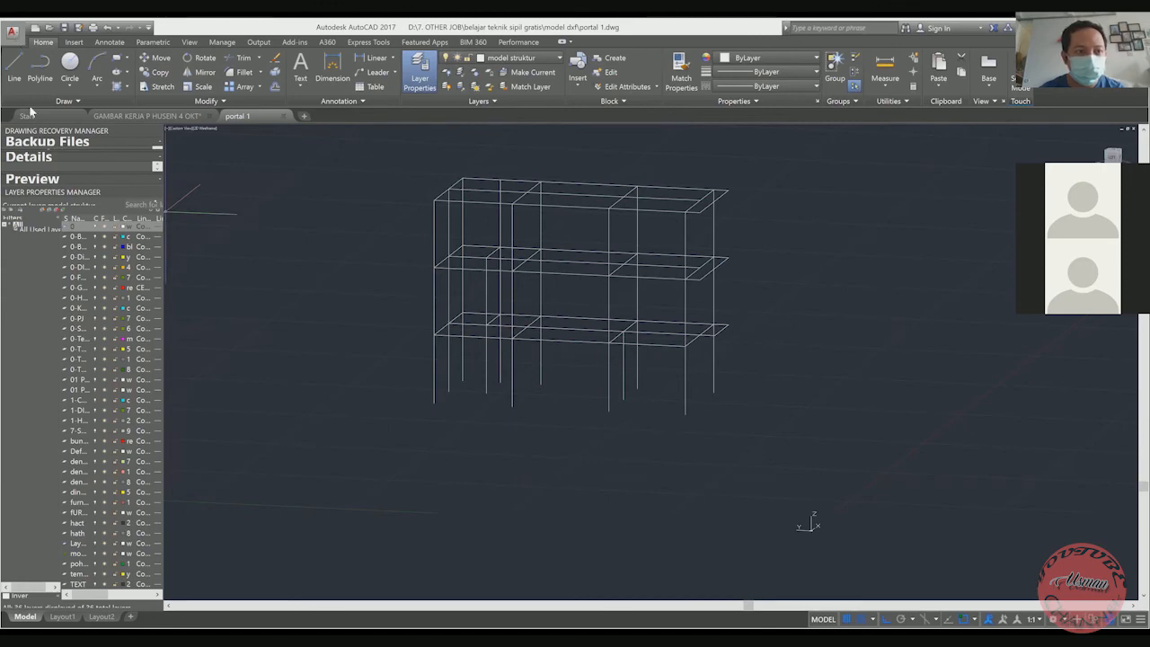
Save a copy of the drawing as "portal 1" in AutoCAD 2007/LT2007 DXF format in the model dxf folder
click(11, 31)
mouse_move(47, 177)
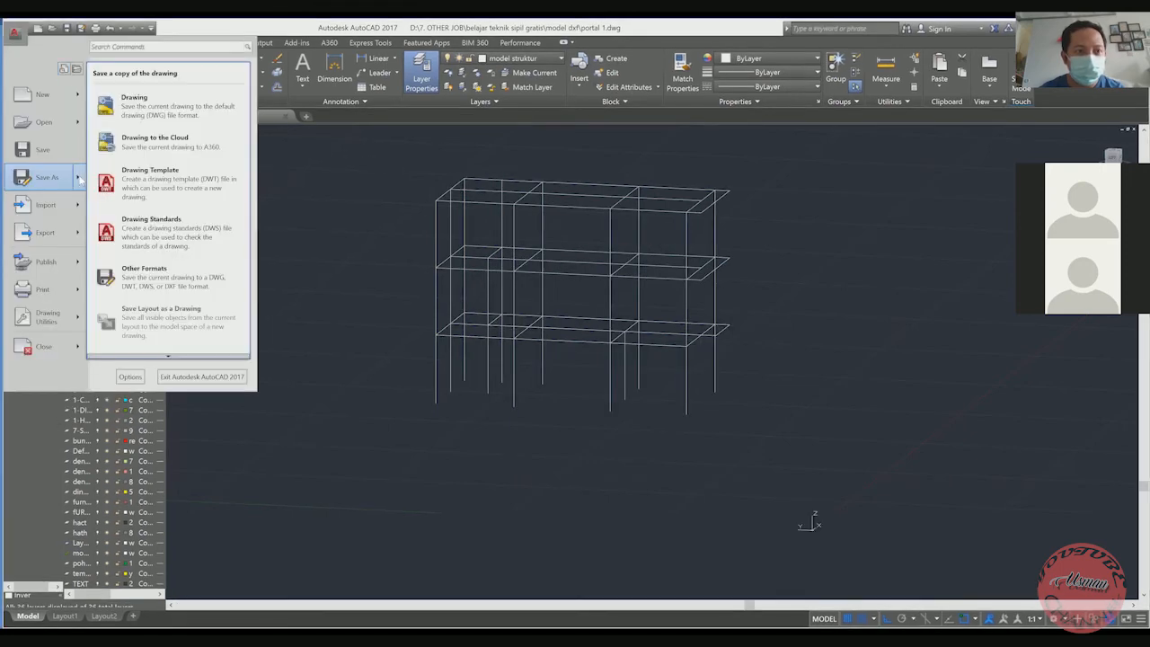
click(151, 115)
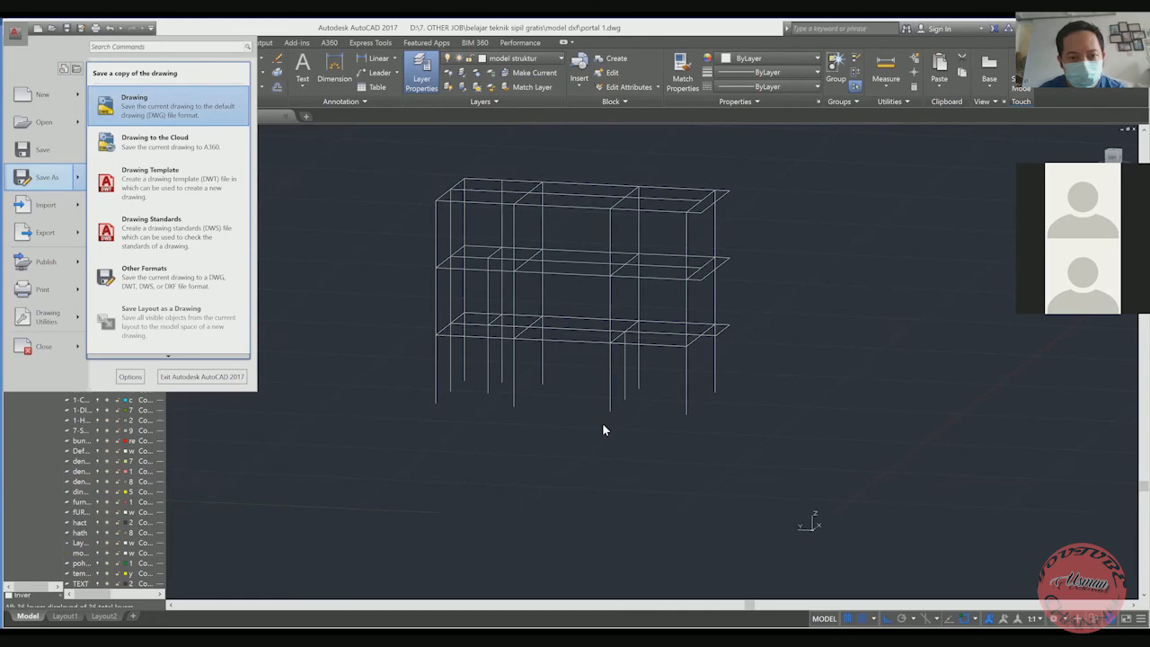
click(585, 529)
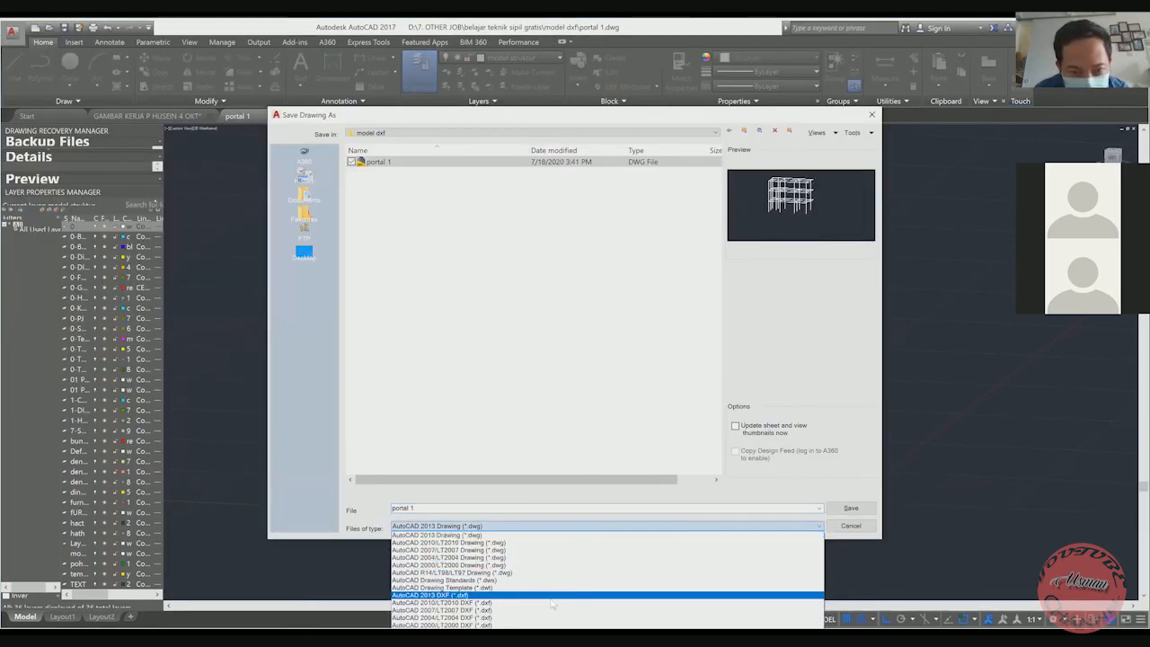
click(546, 611)
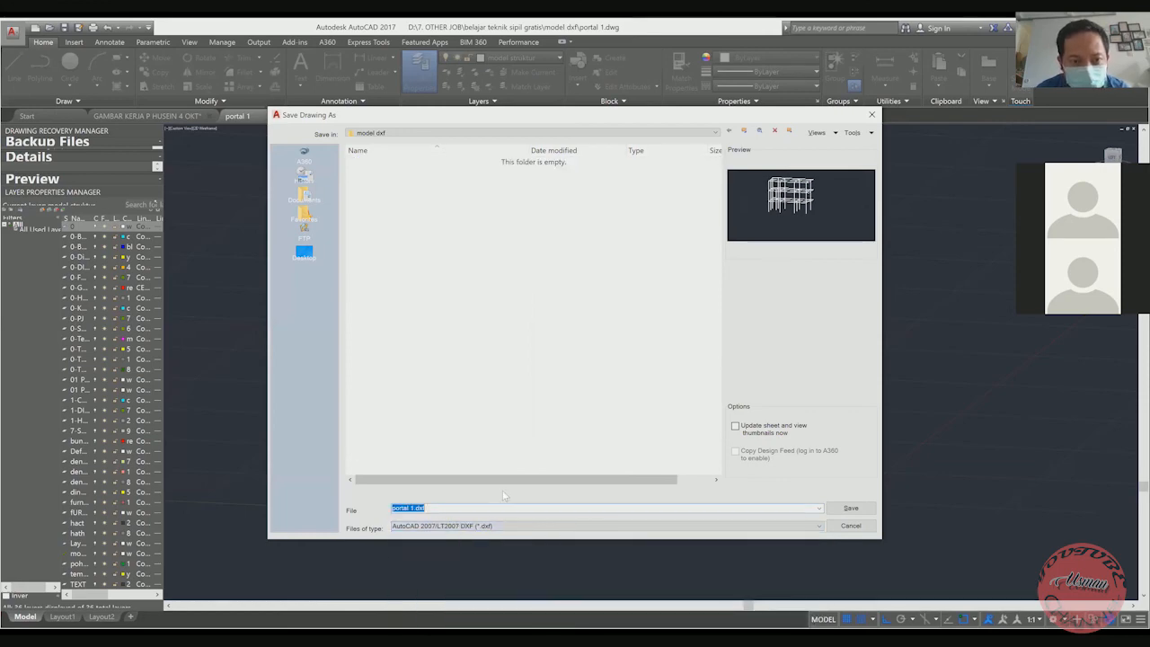
click(844, 508)
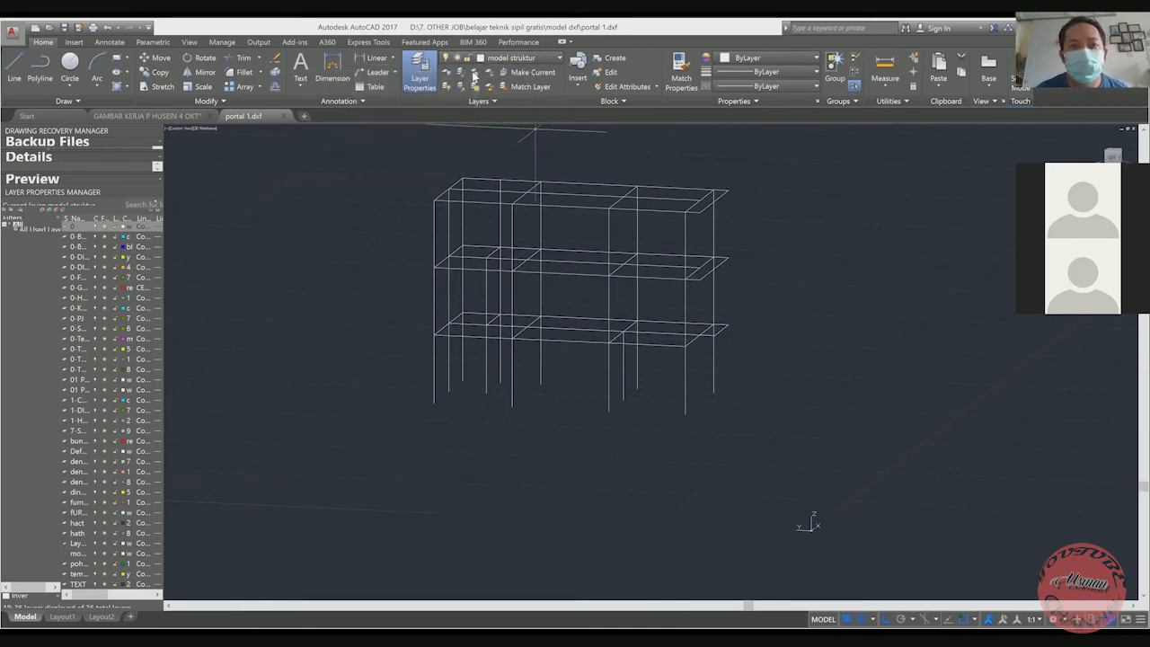
middle_drag(753, 297, 741, 302)
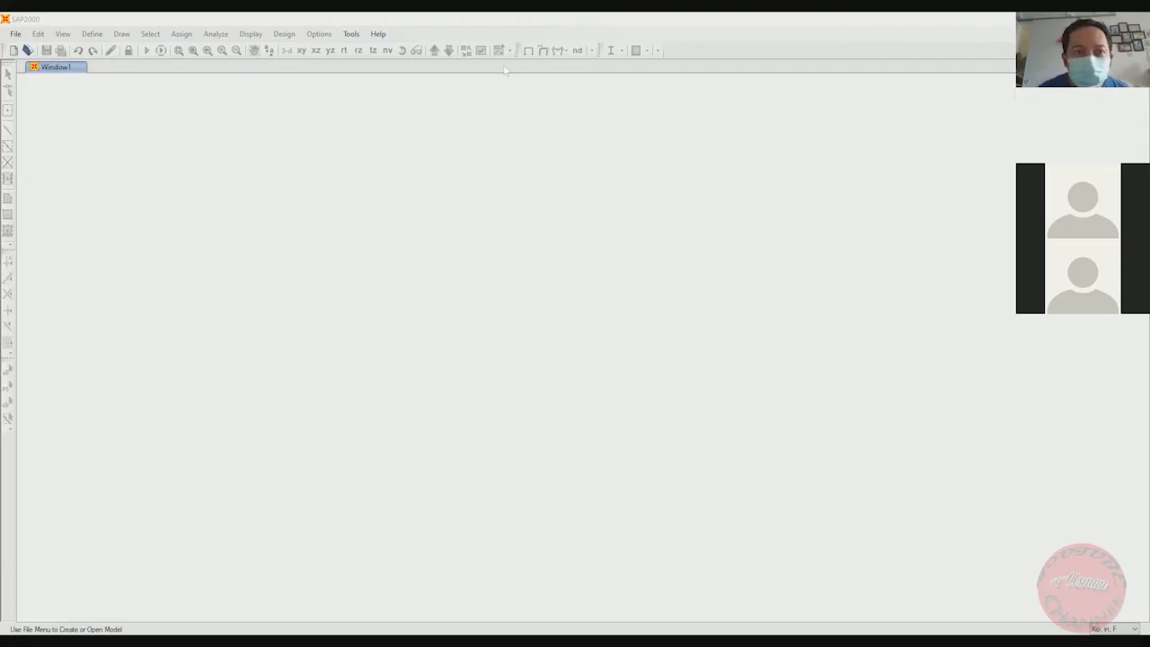
Switch to SAP2000, start an AutoCAD .dxf import and browse to "model dxf" under "7. OTHER JOB\belajar teknik sipil gratis" on drive D
click(351, 36)
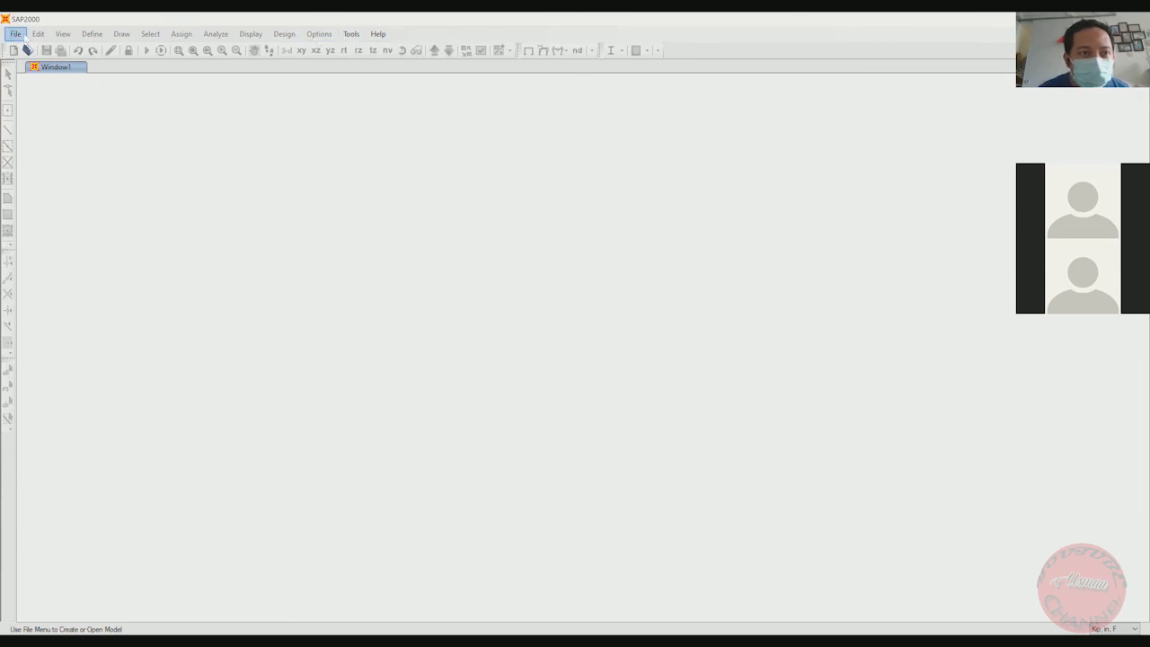
click(16, 34)
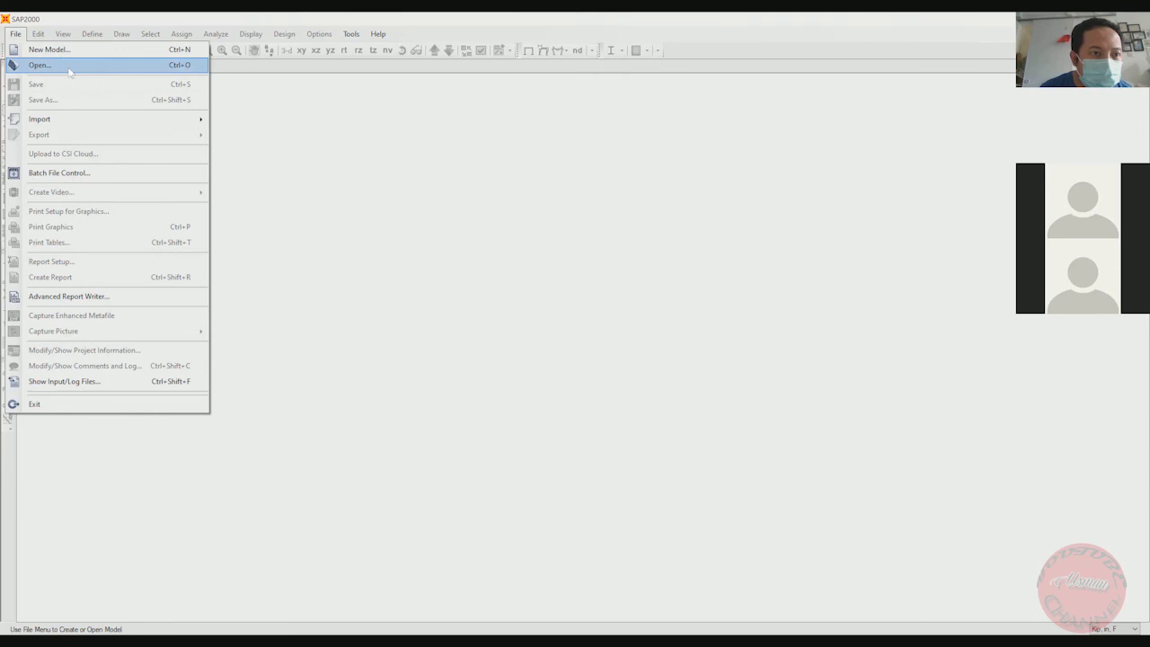
mouse_move(79, 123)
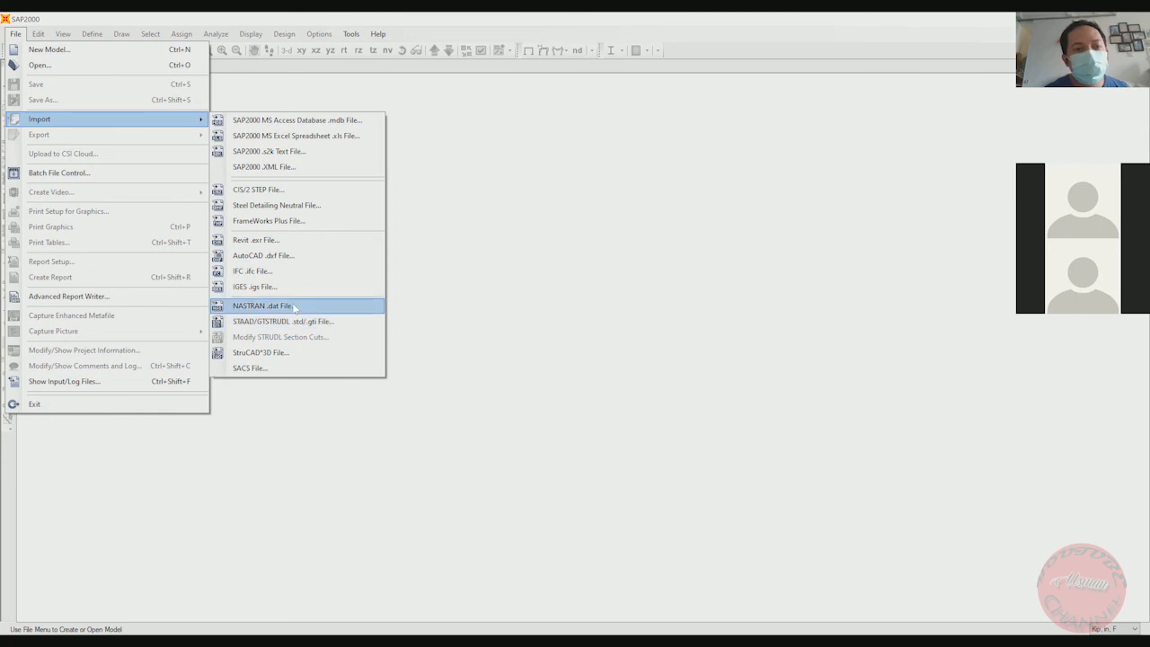
click(293, 256)
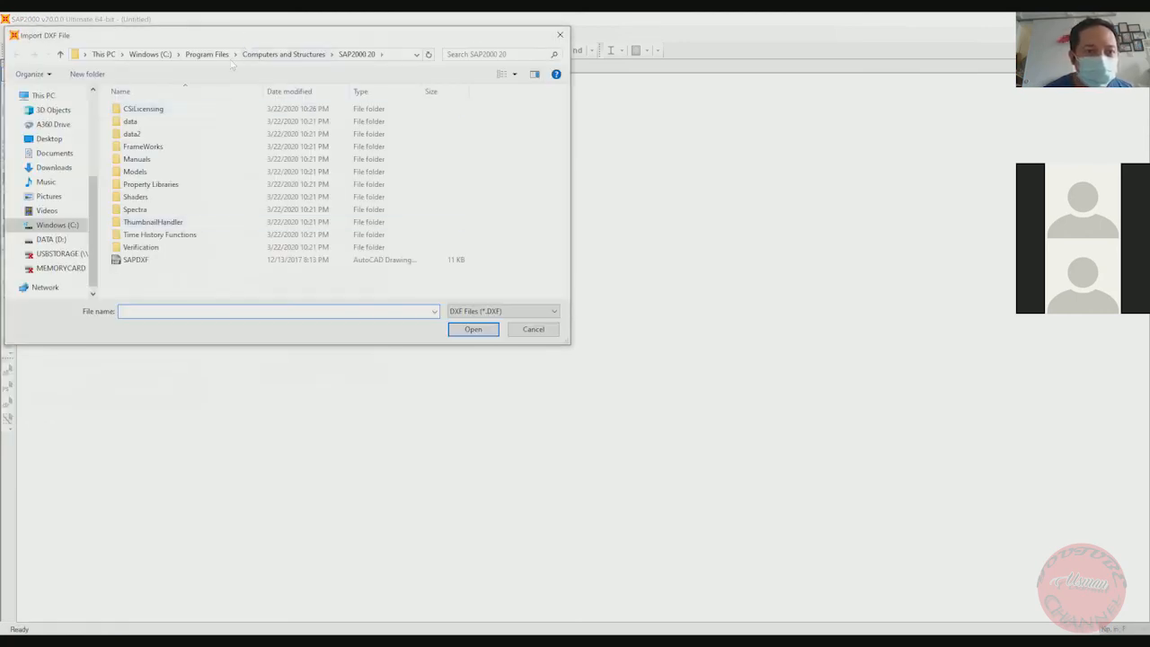
click(59, 239)
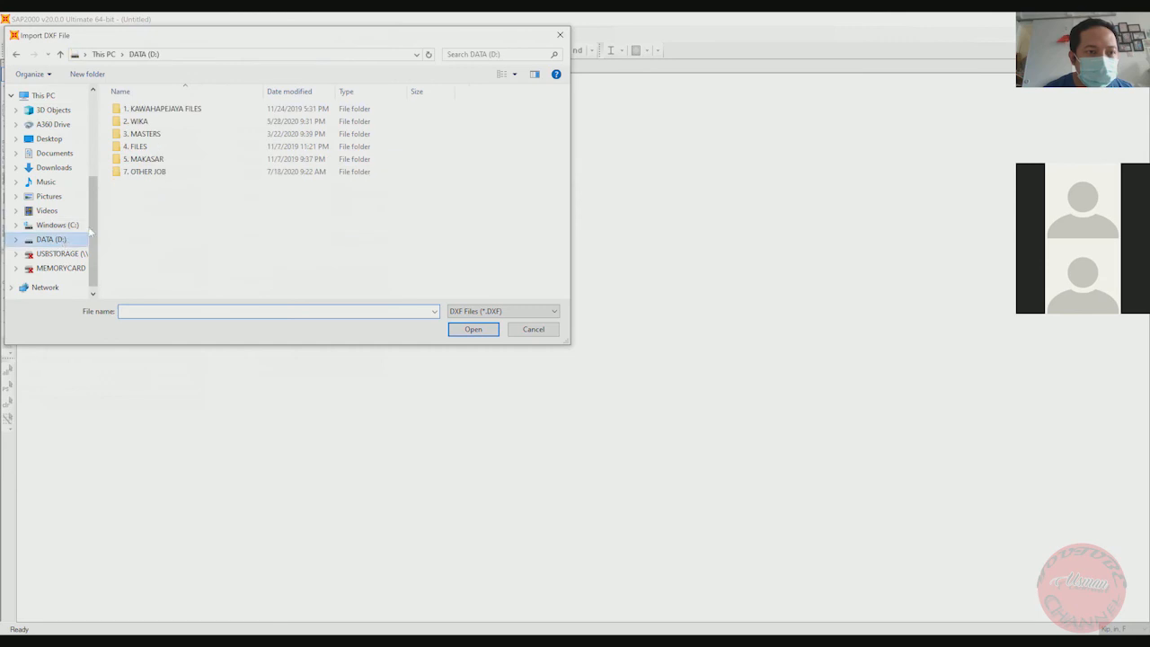
click(154, 172)
double_click(153, 172)
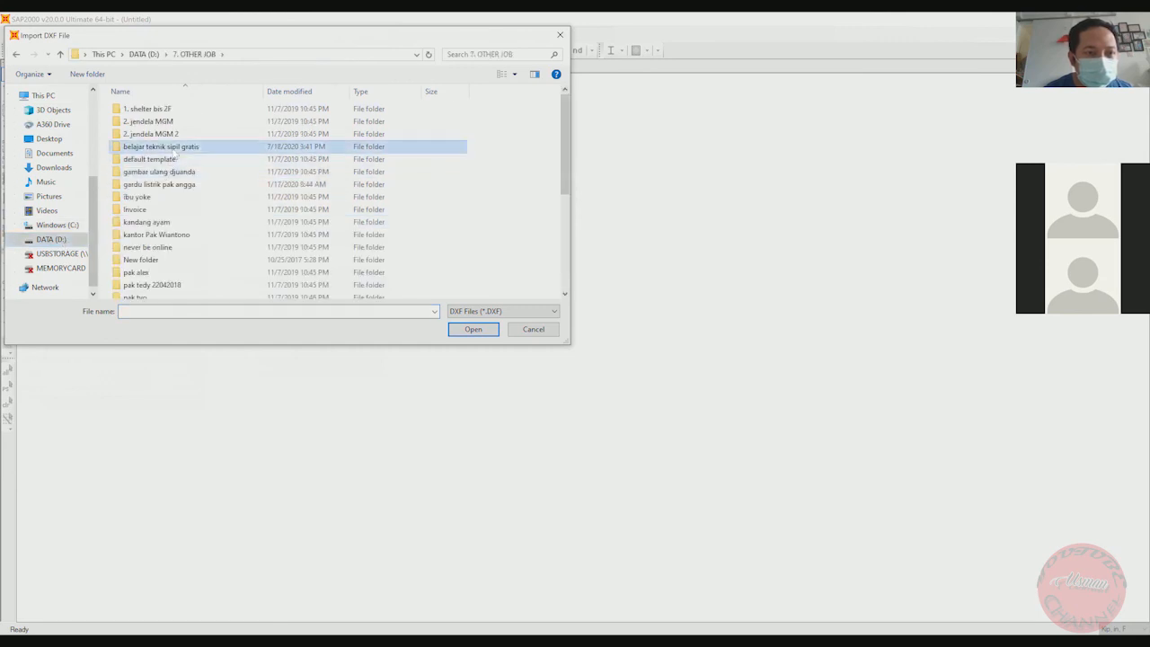
double_click(175, 146)
double_click(171, 123)
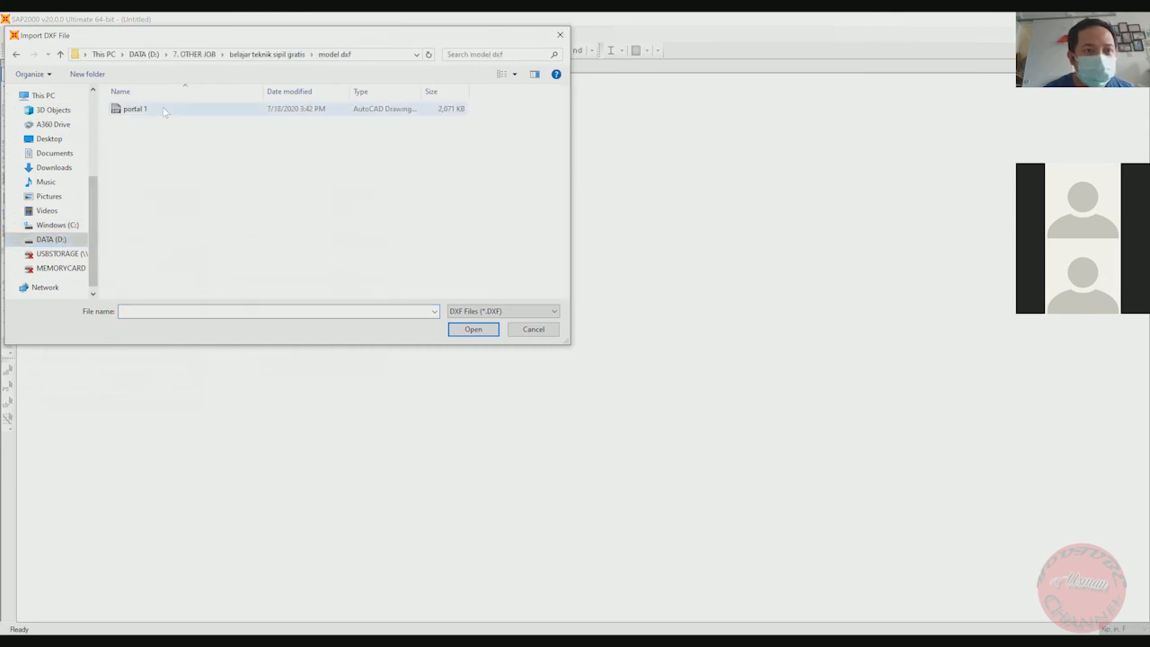
Try to import the "portal 1" DXF file with the units set to N, mm, C
click(166, 110)
click(478, 331)
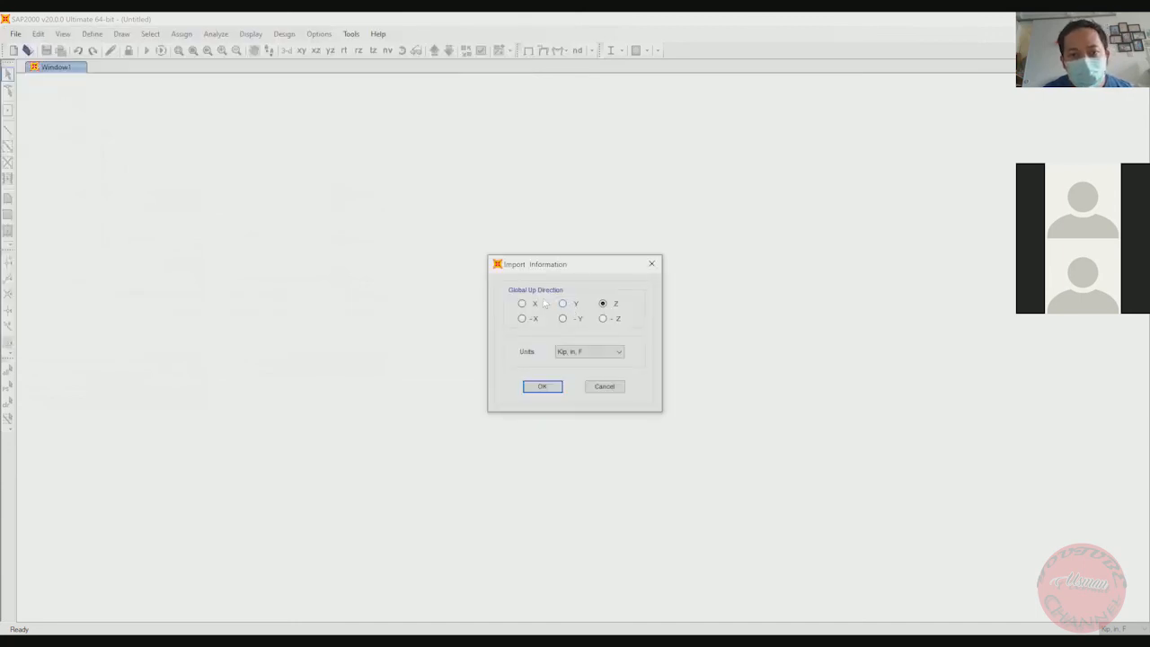
click(590, 352)
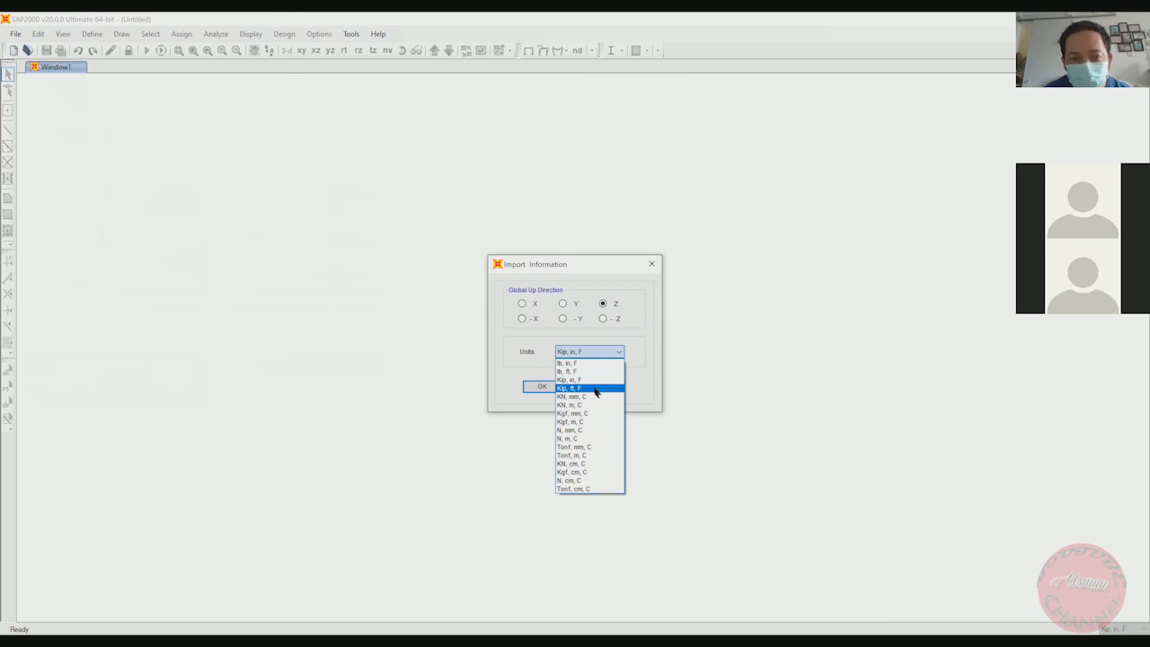
click(601, 433)
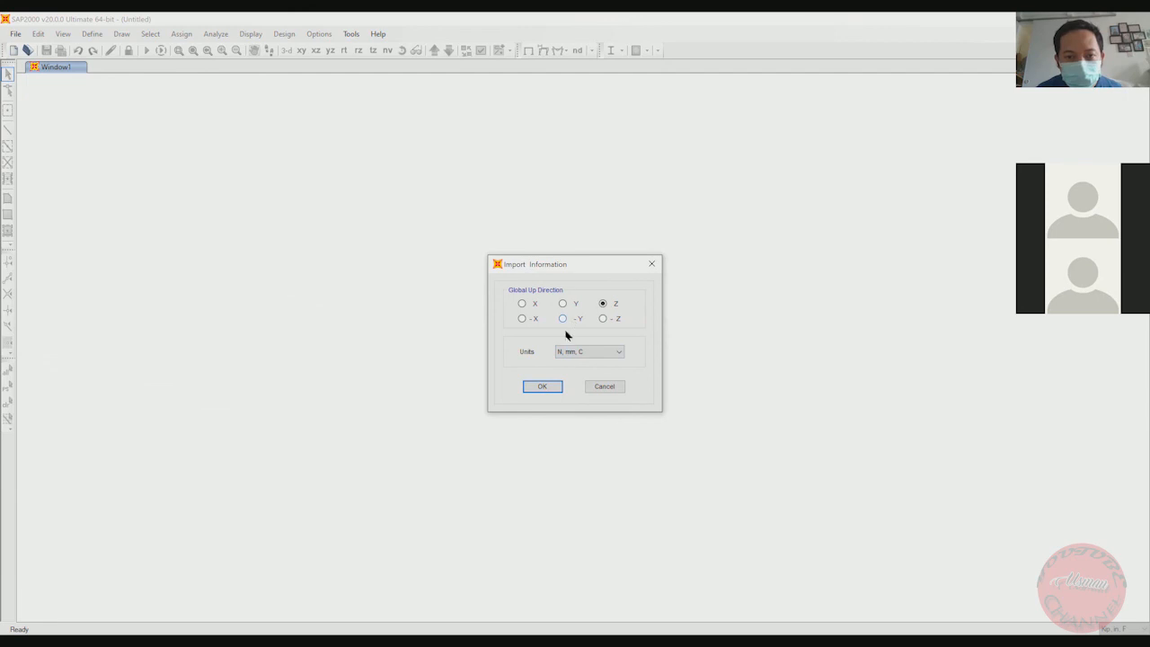
click(544, 386)
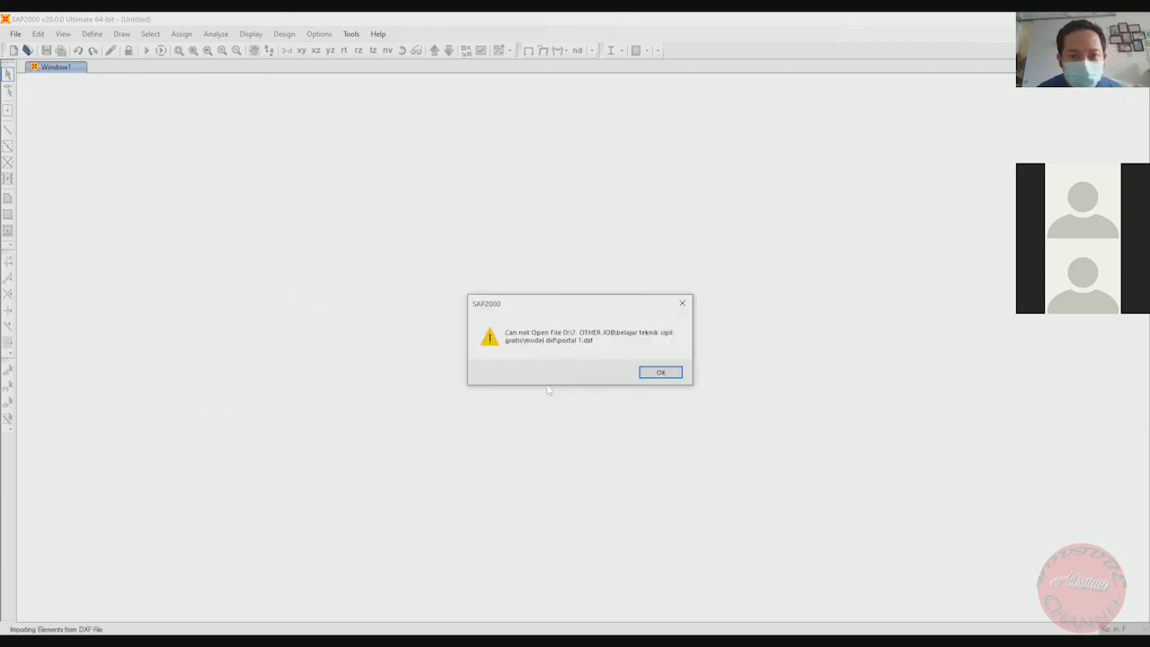
click(661, 373)
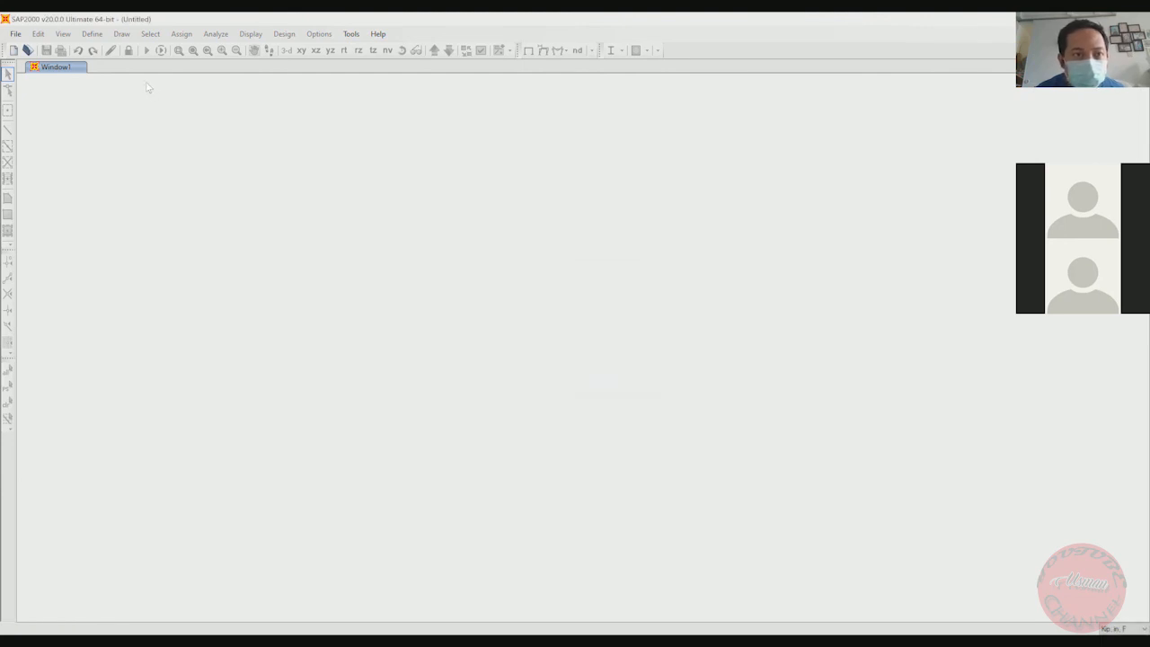
Retry the AutoCAD .dxf import of "portal 1" using N, mm, C units
click(16, 33)
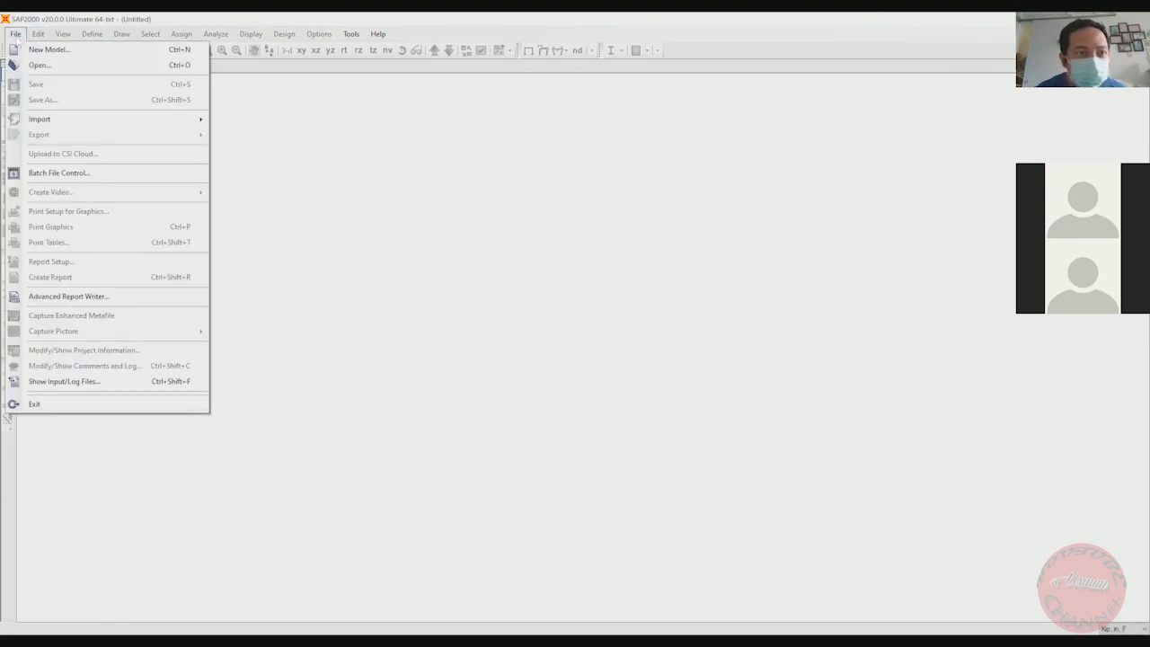
mouse_move(79, 122)
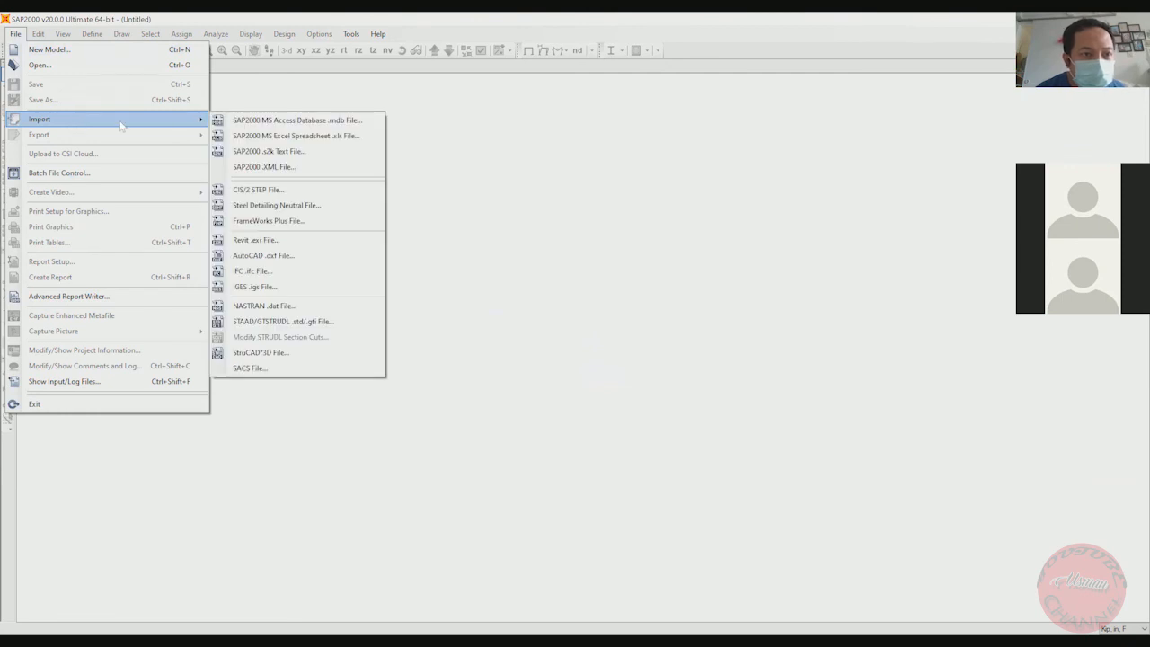
click(286, 259)
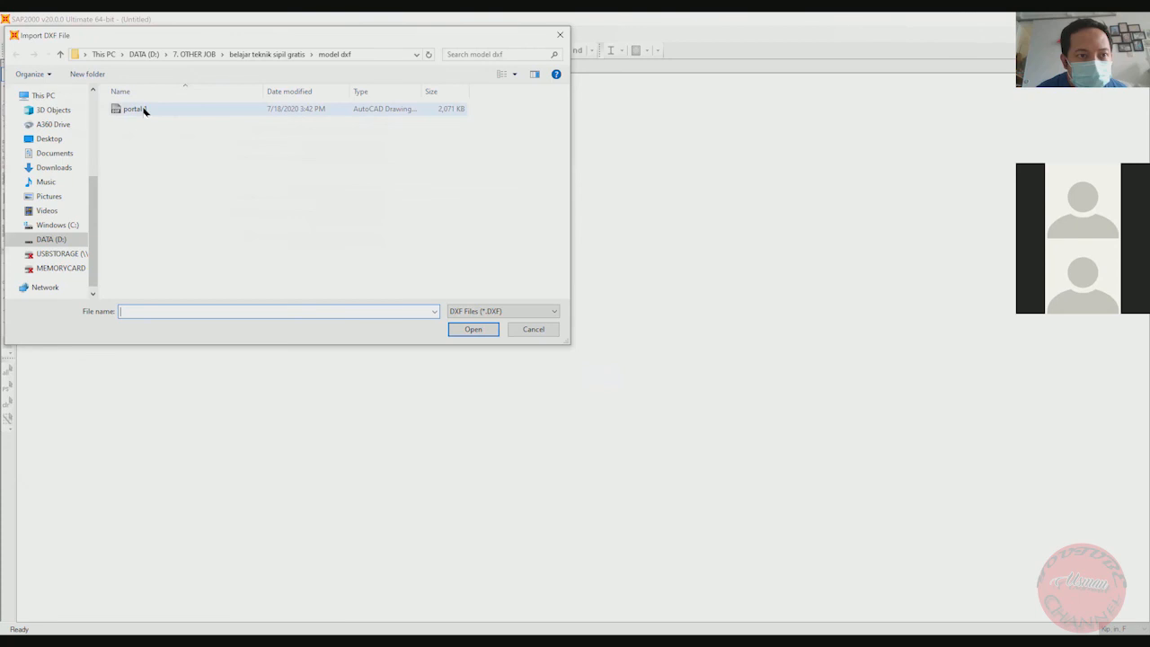
click(144, 109)
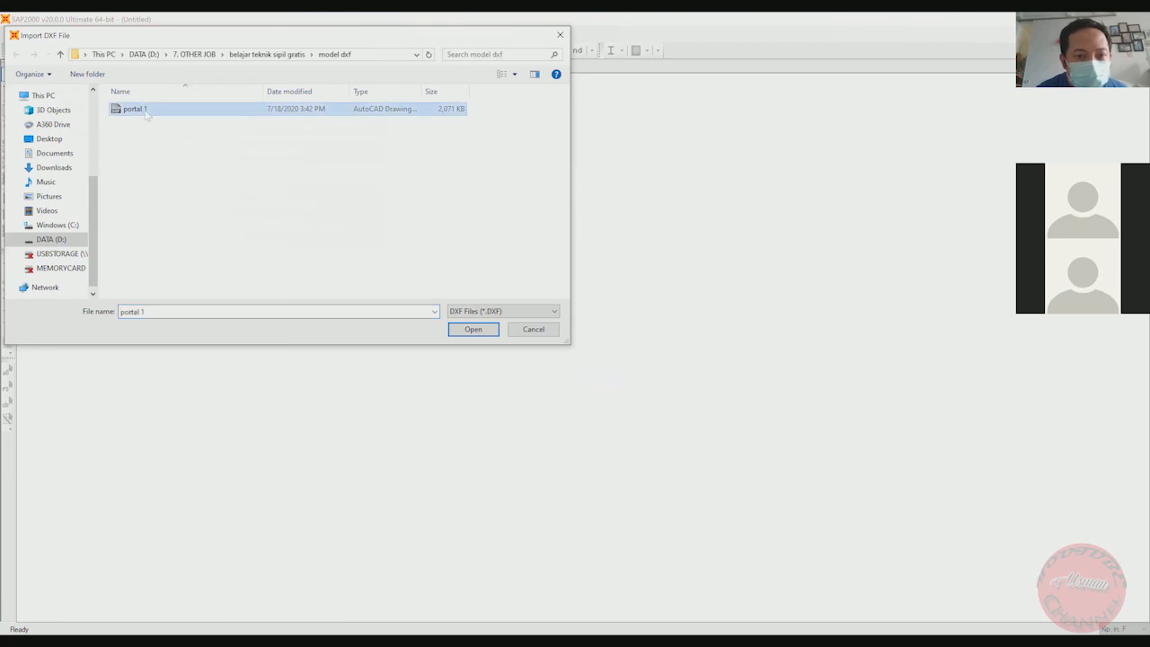
click(473, 329)
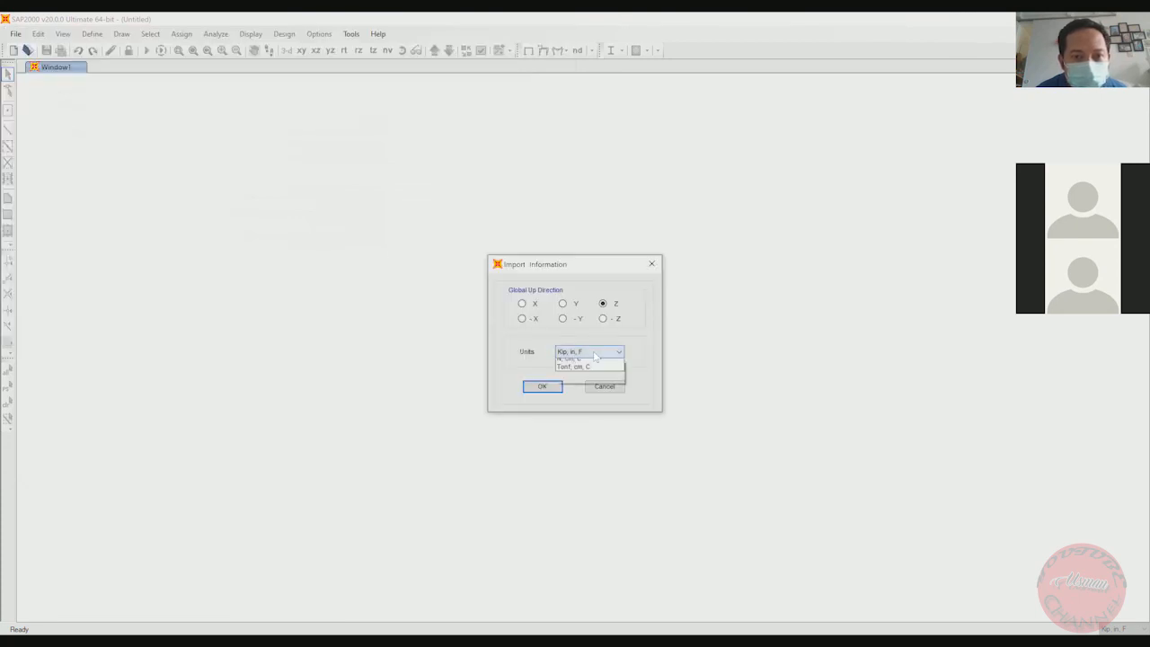
click(589, 351)
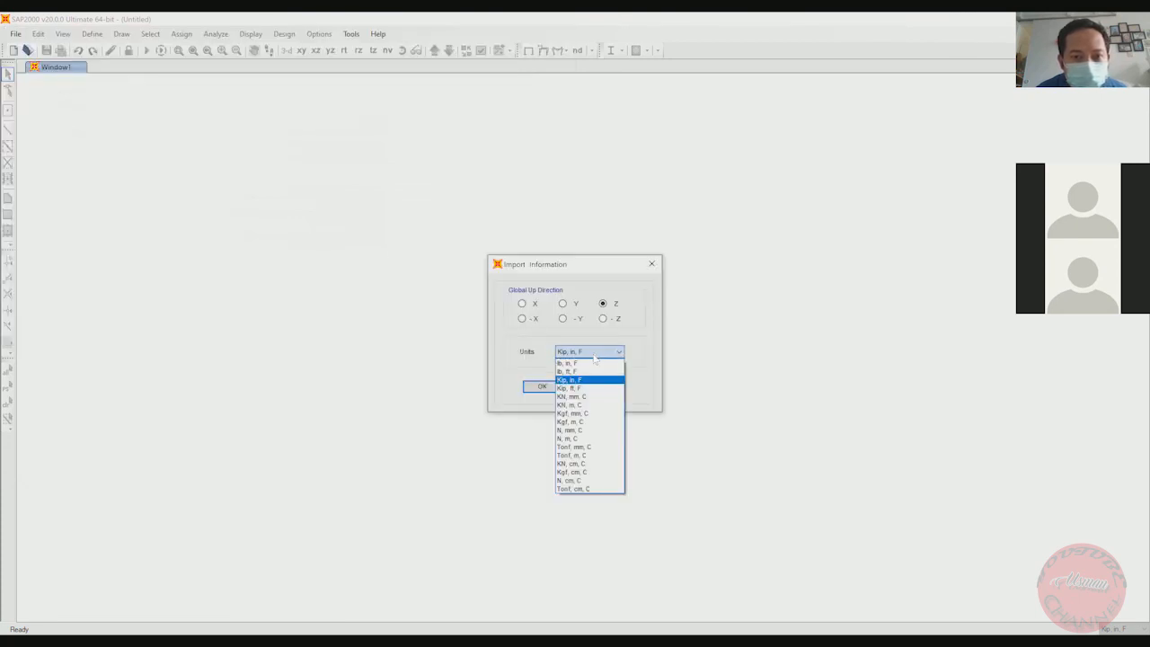
click(588, 429)
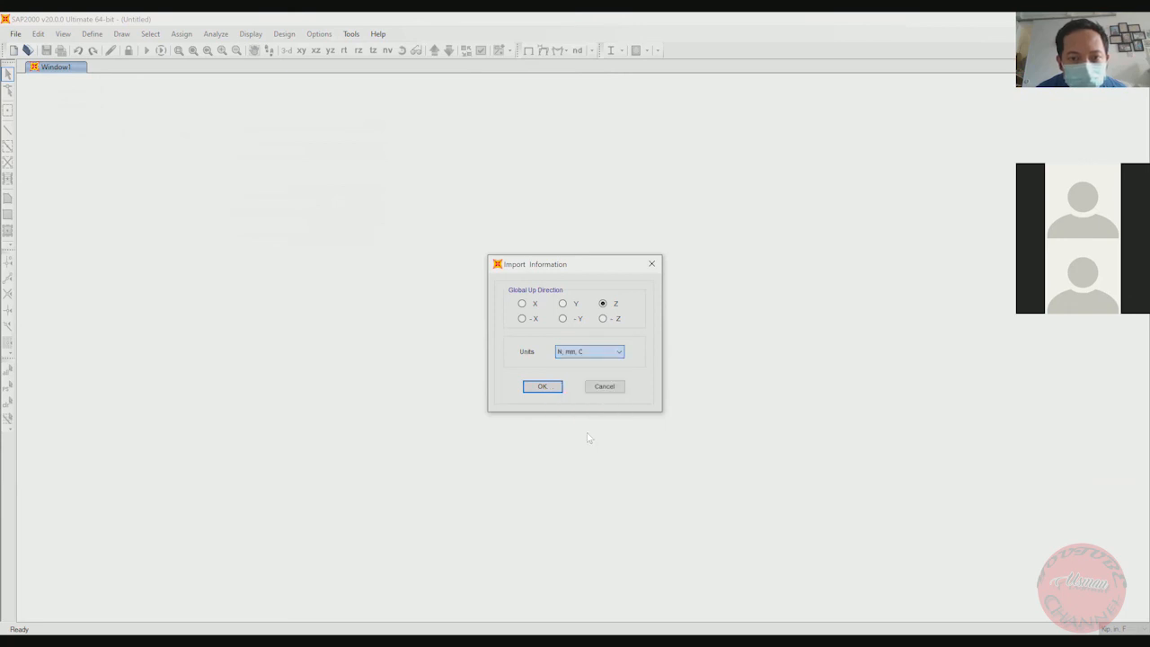
click(554, 386)
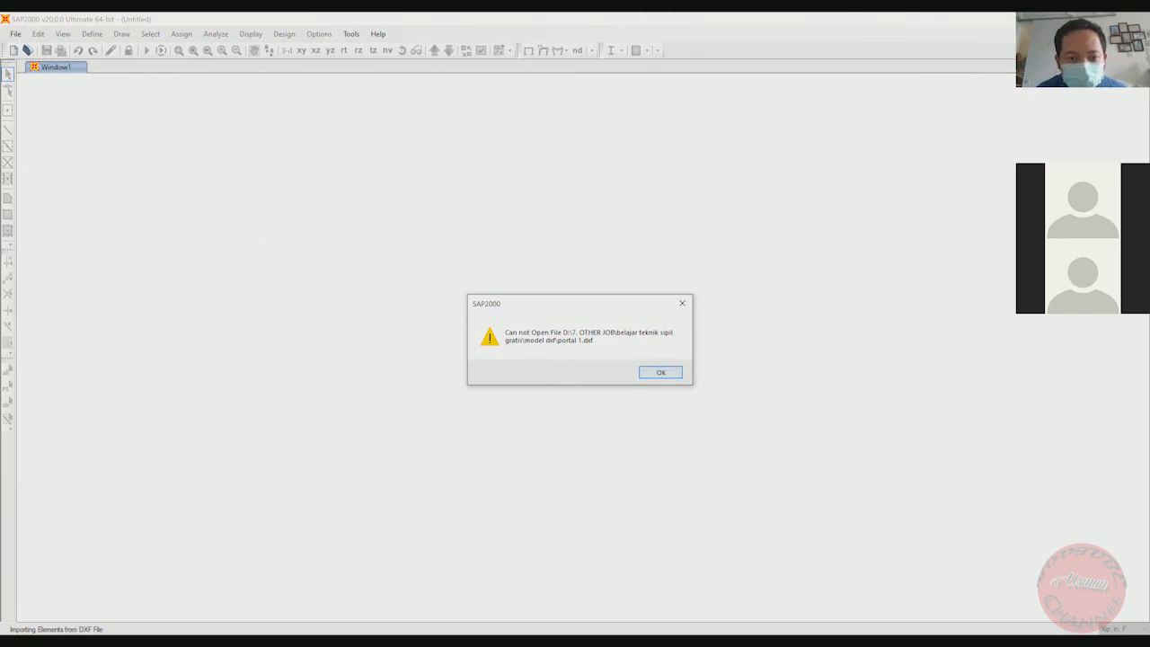
click(662, 371)
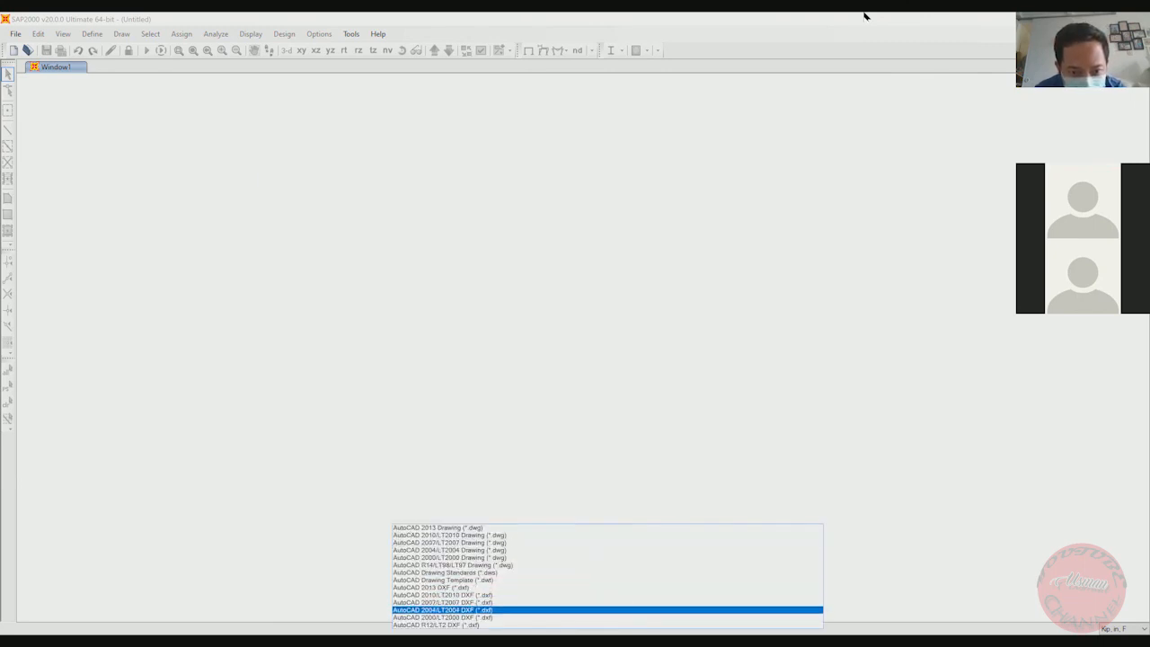
Save the AutoCAD drawing in an older DXF format as "portal 1 v2000" in the model dxf folder
key(Return)
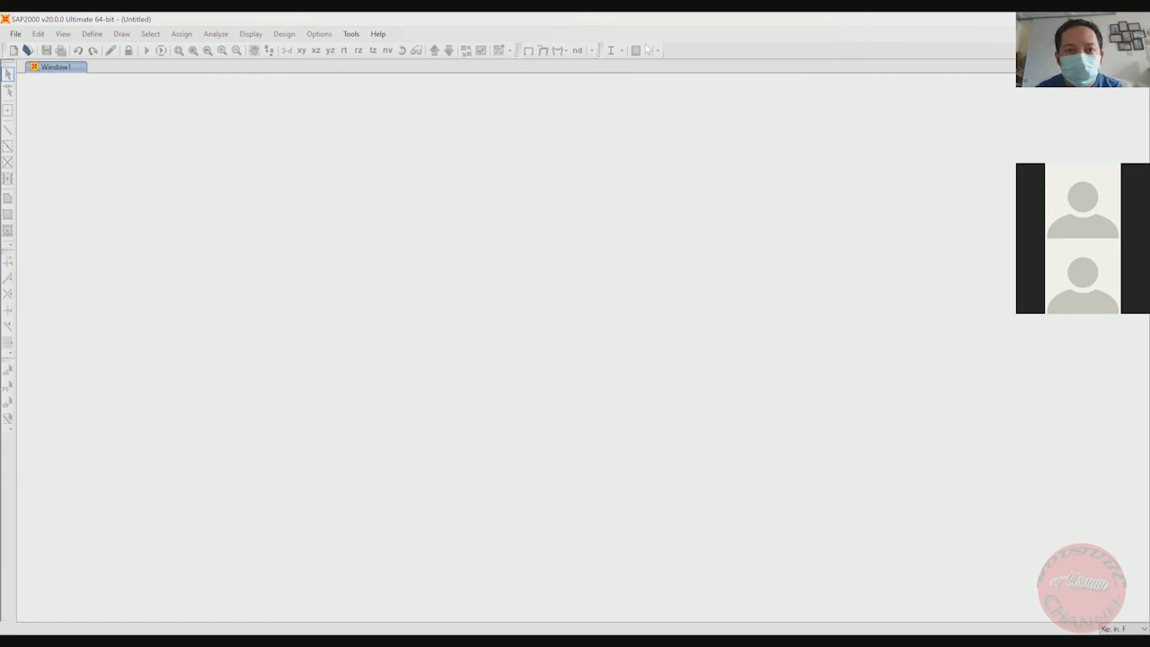
Start an AutoCAD .dxf import of "portal 1 v2000" and set the import units to N, mm, C
click(16, 34)
mouse_move(54, 121)
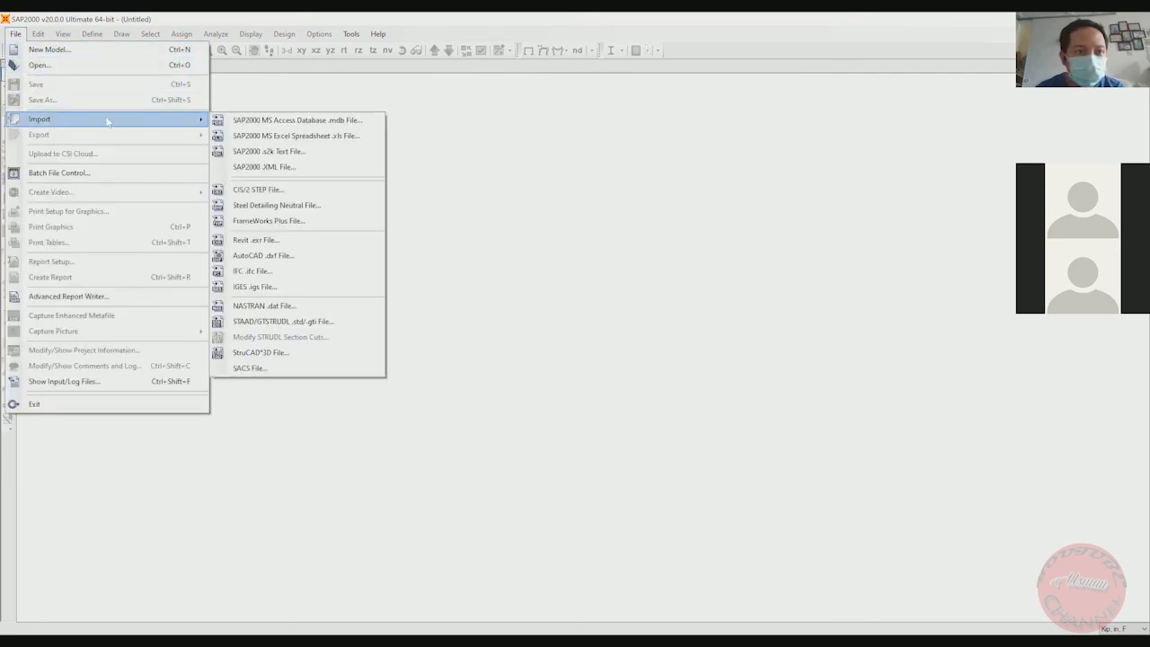
click(276, 256)
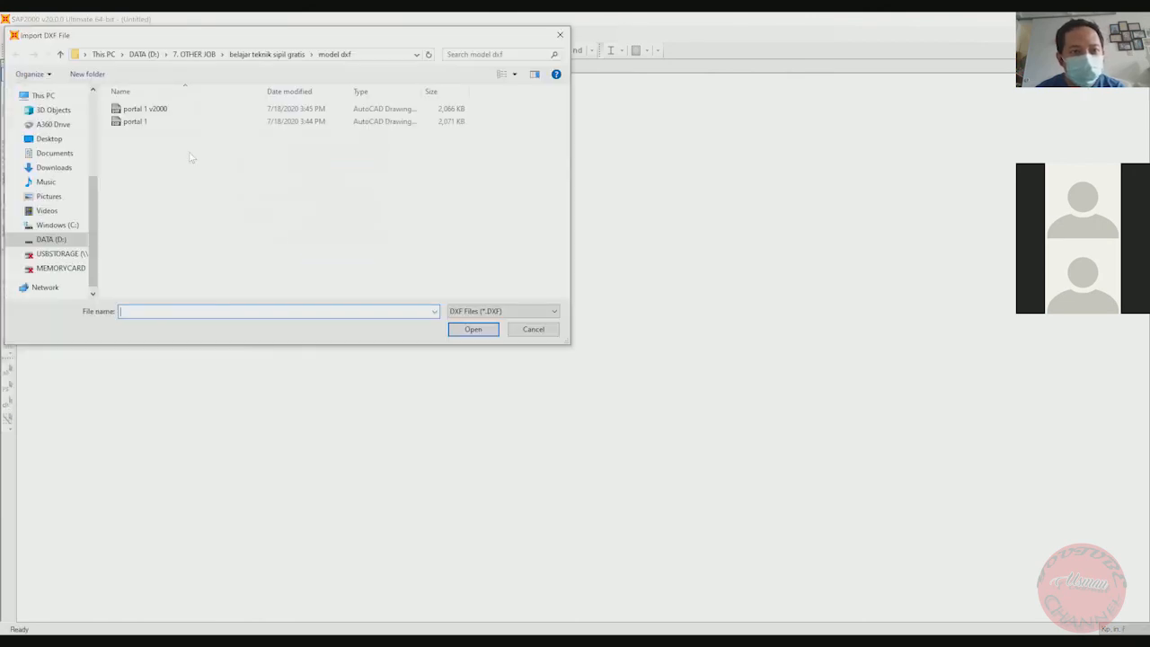
click(177, 113)
click(474, 330)
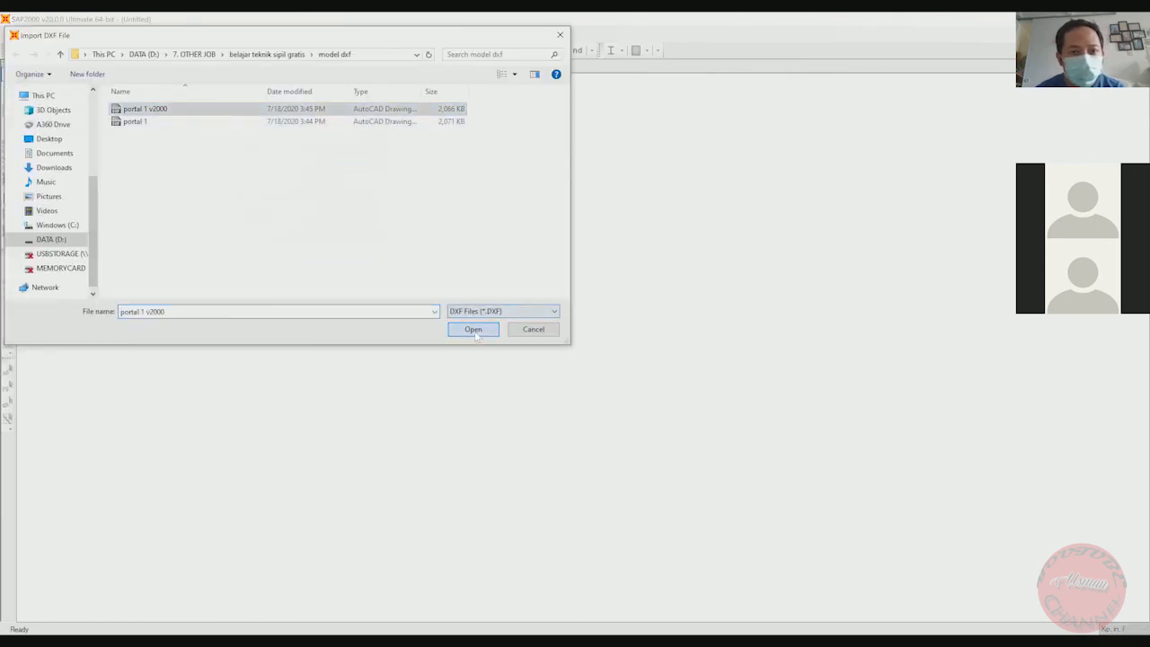
click(589, 351)
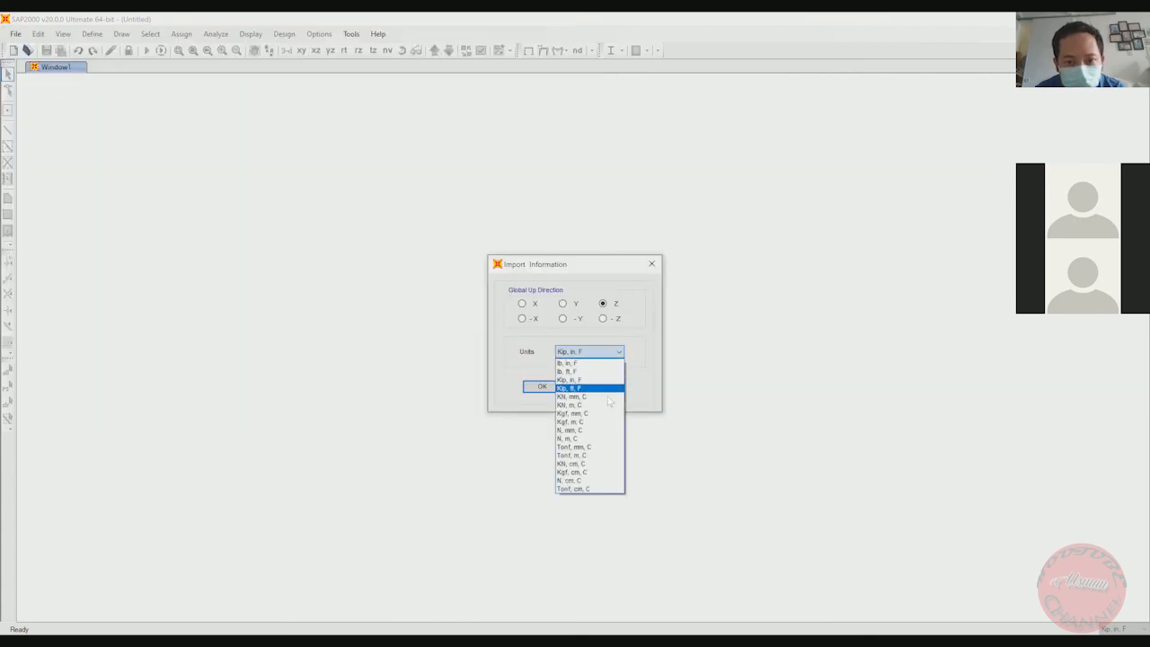
click(602, 430)
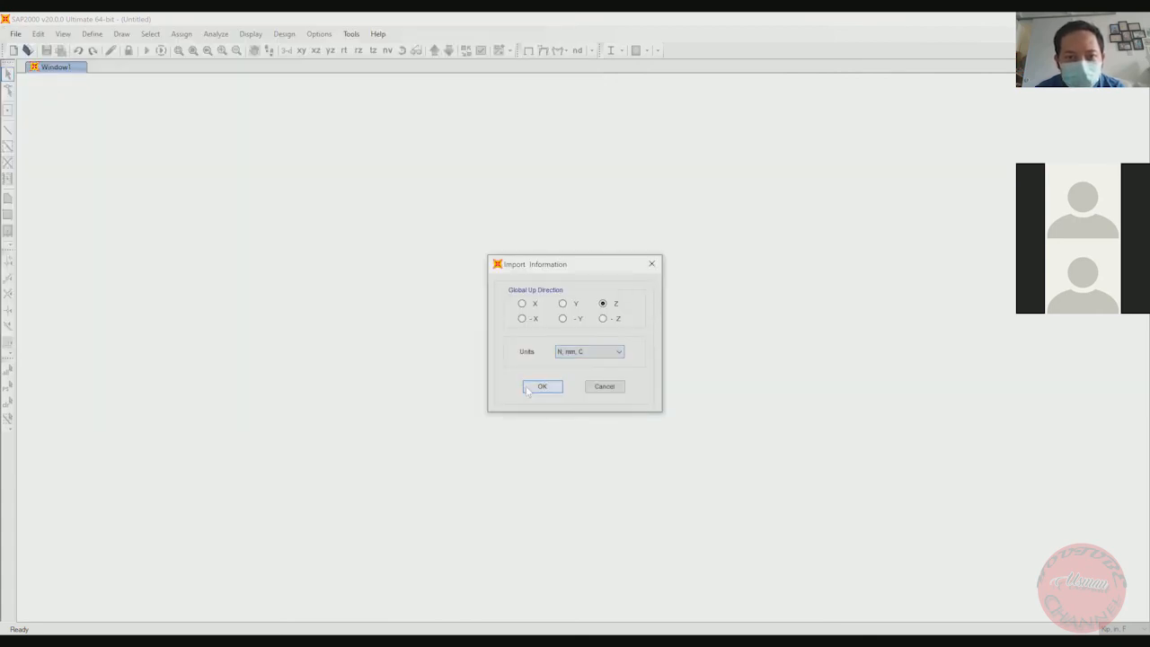
click(532, 388)
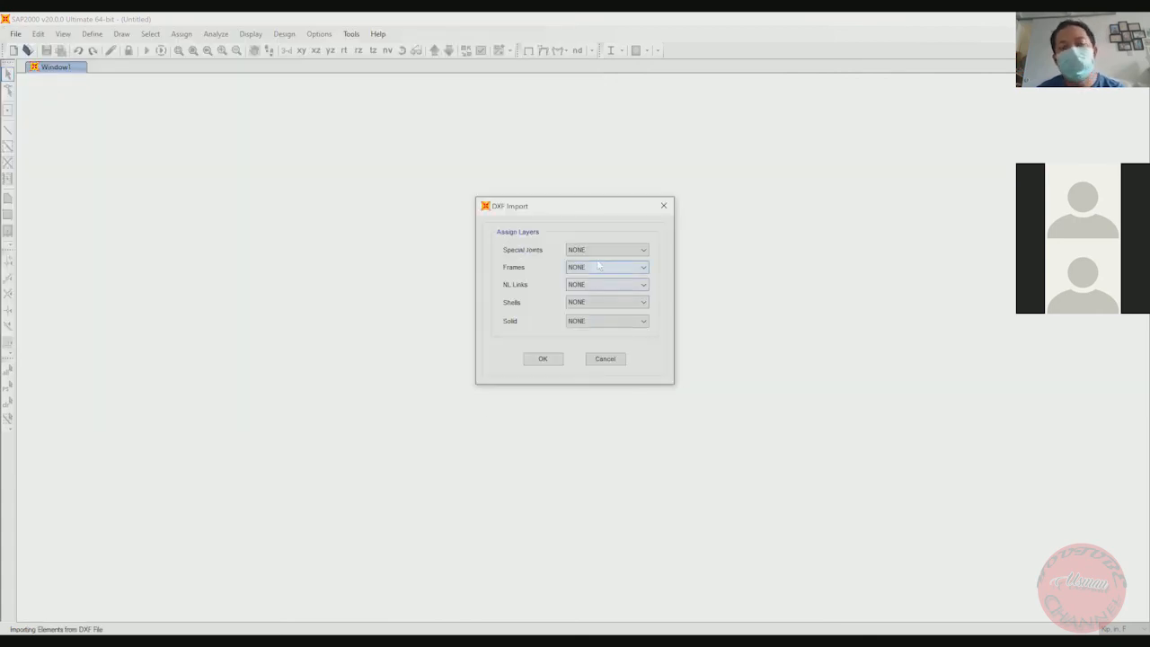